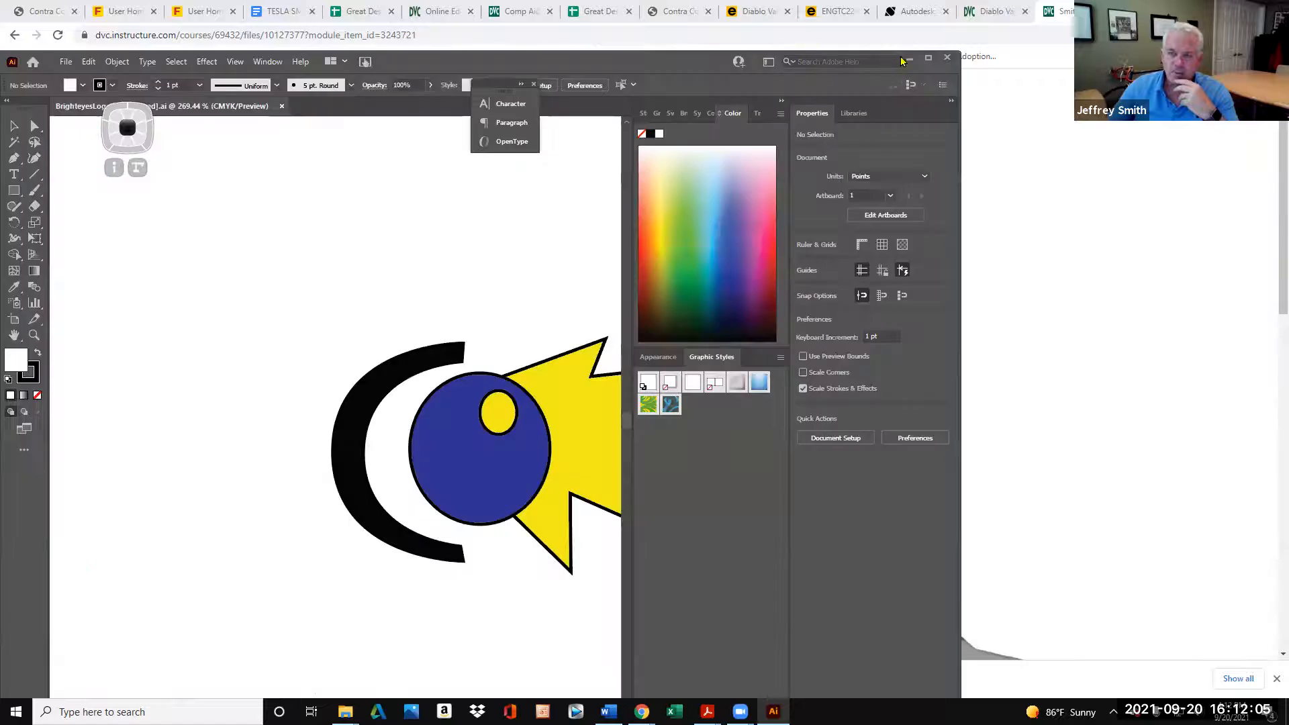
Maximize the program window and create a new Letter document of 612 x 792 pt in CMYK colour
{"action": "left_click", "coordinate": [925, 59]}
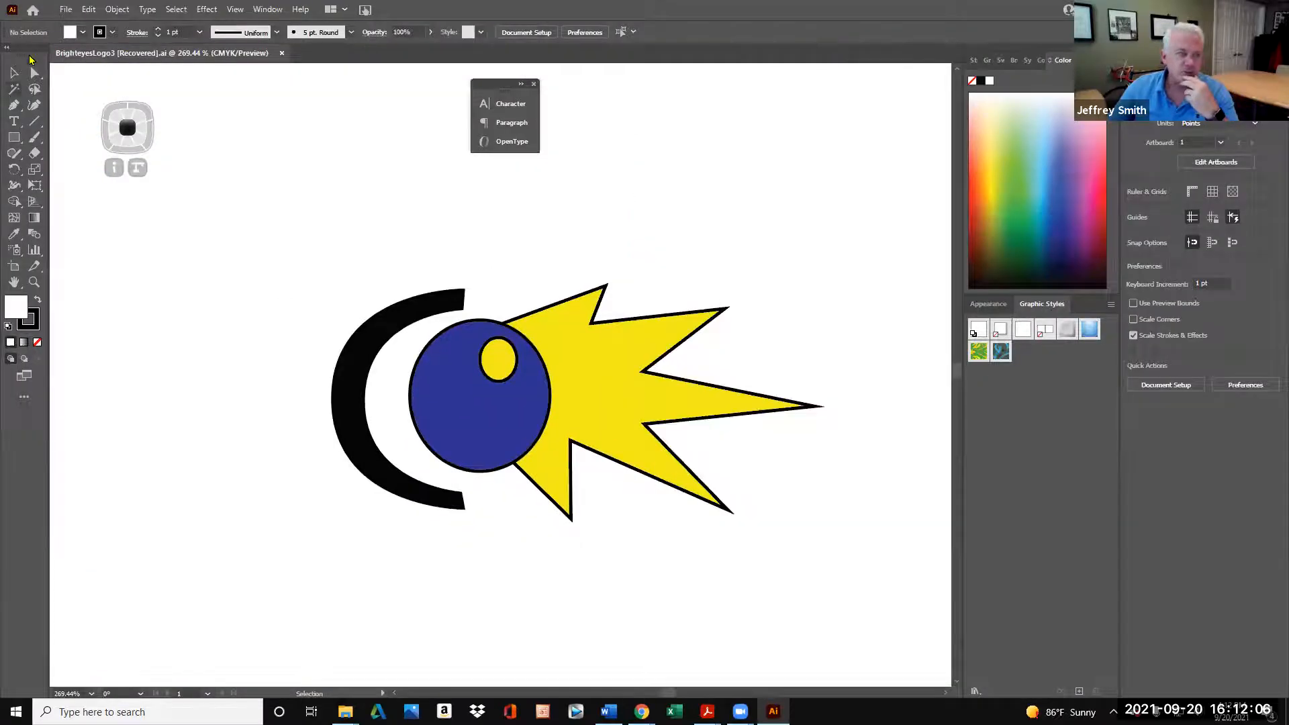
{"action": "left_click", "coordinate": [66, 9]}
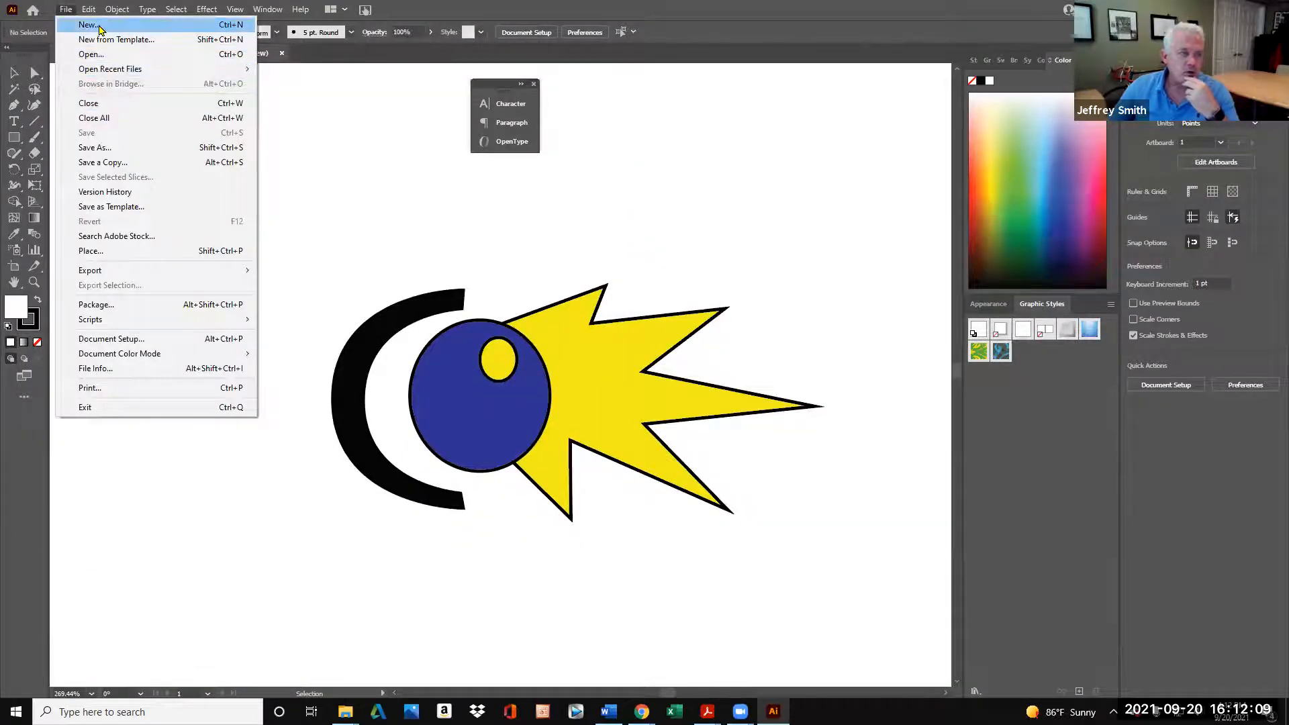
{"action": "left_click", "coordinate": [90, 25]}
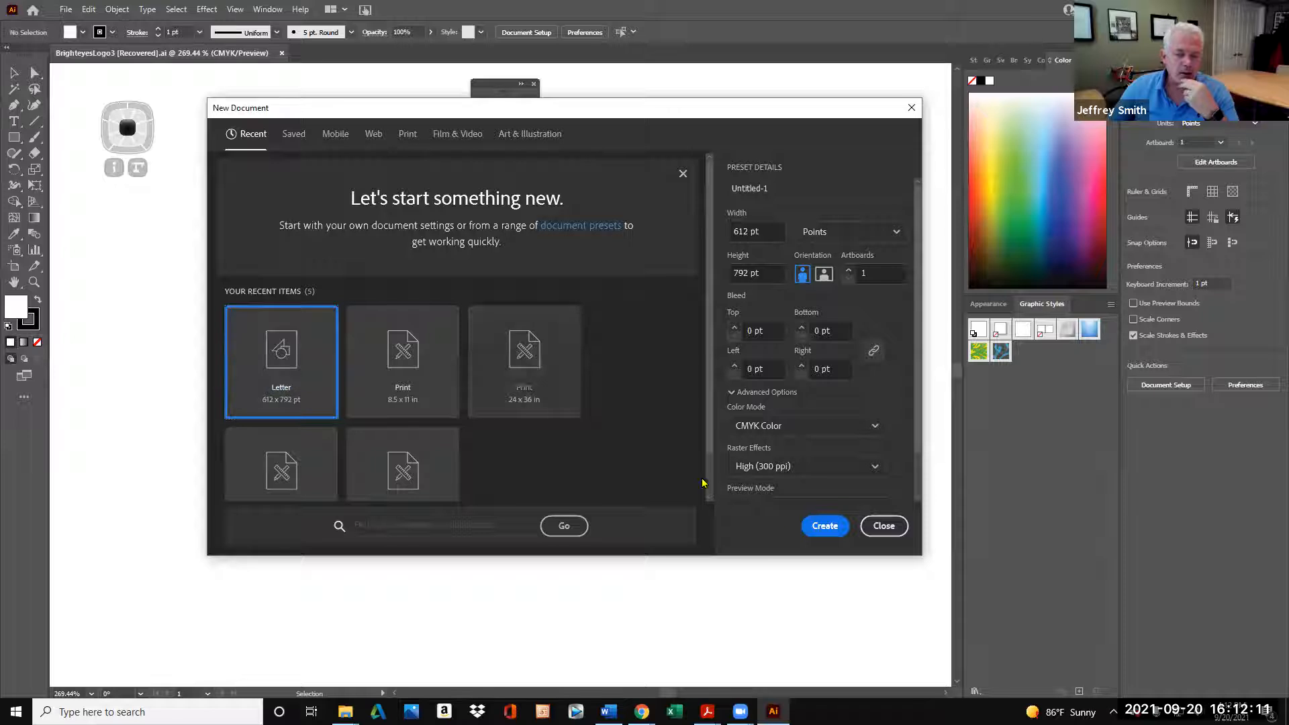
{"action": "left_click", "coordinate": [821, 525]}
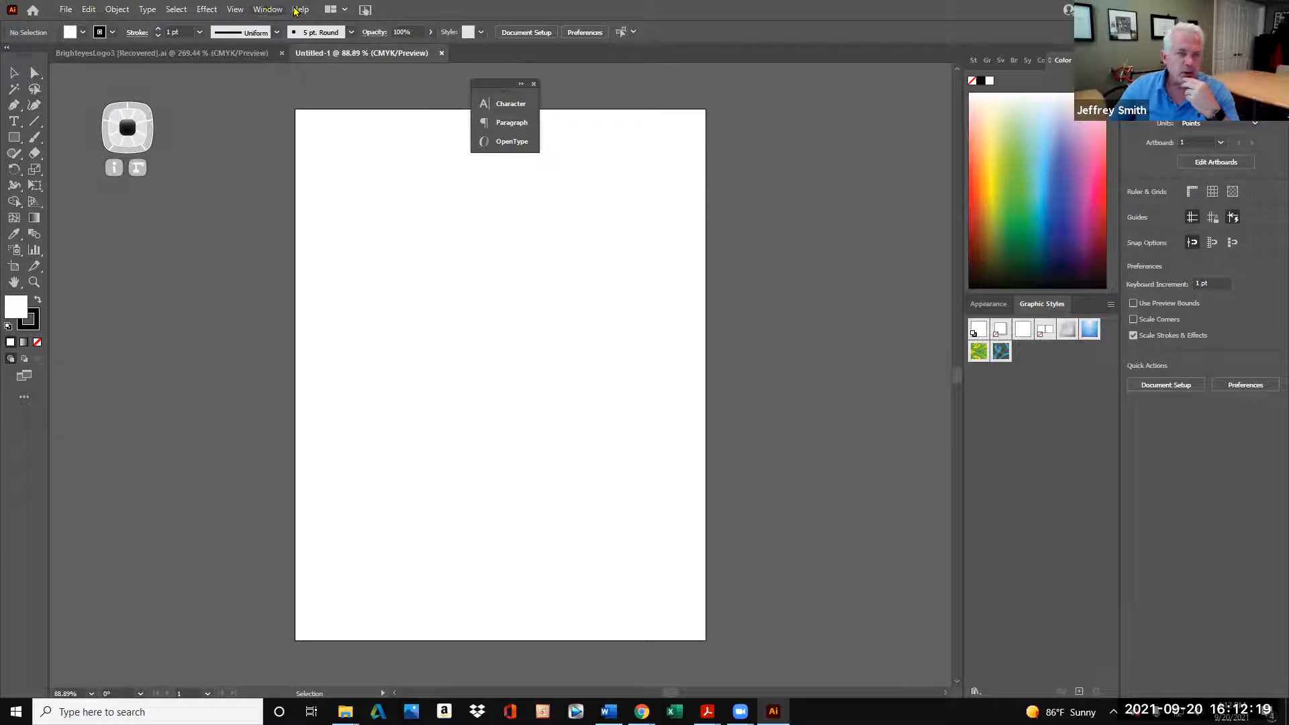
{"action": "left_click", "coordinate": [526, 34]}
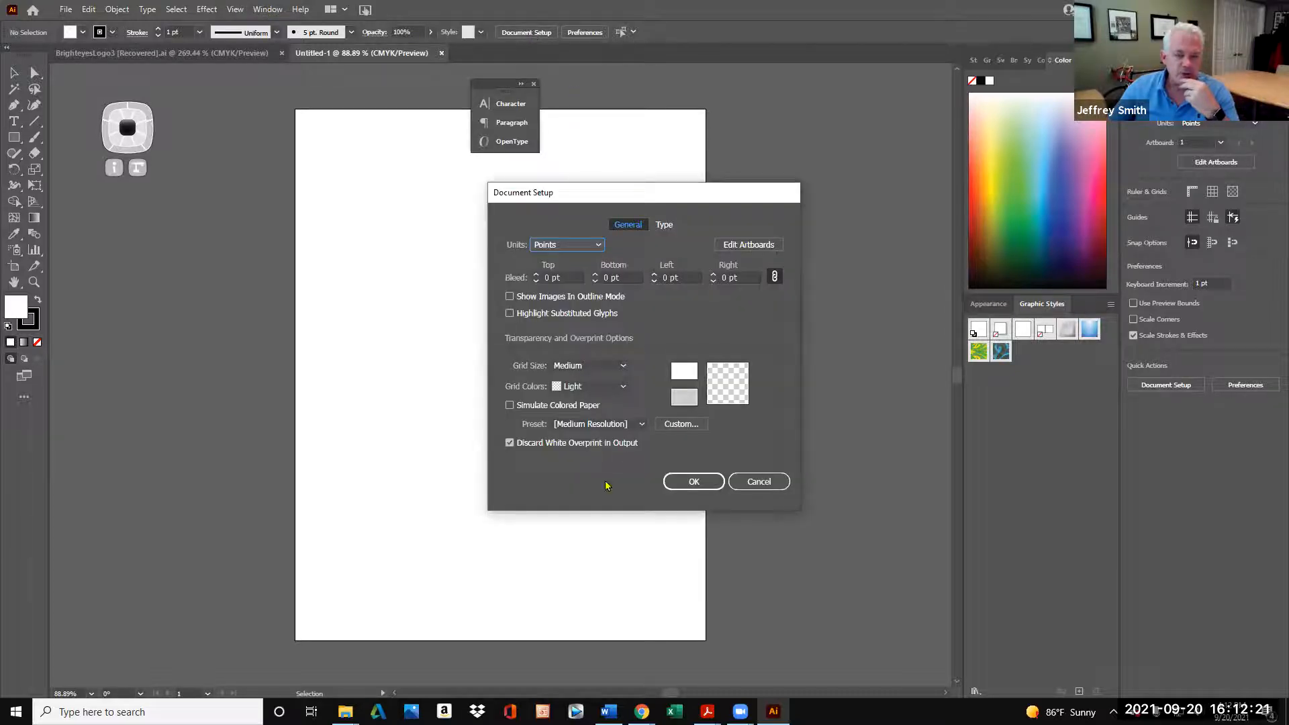
{"action": "left_click", "coordinate": [761, 482]}
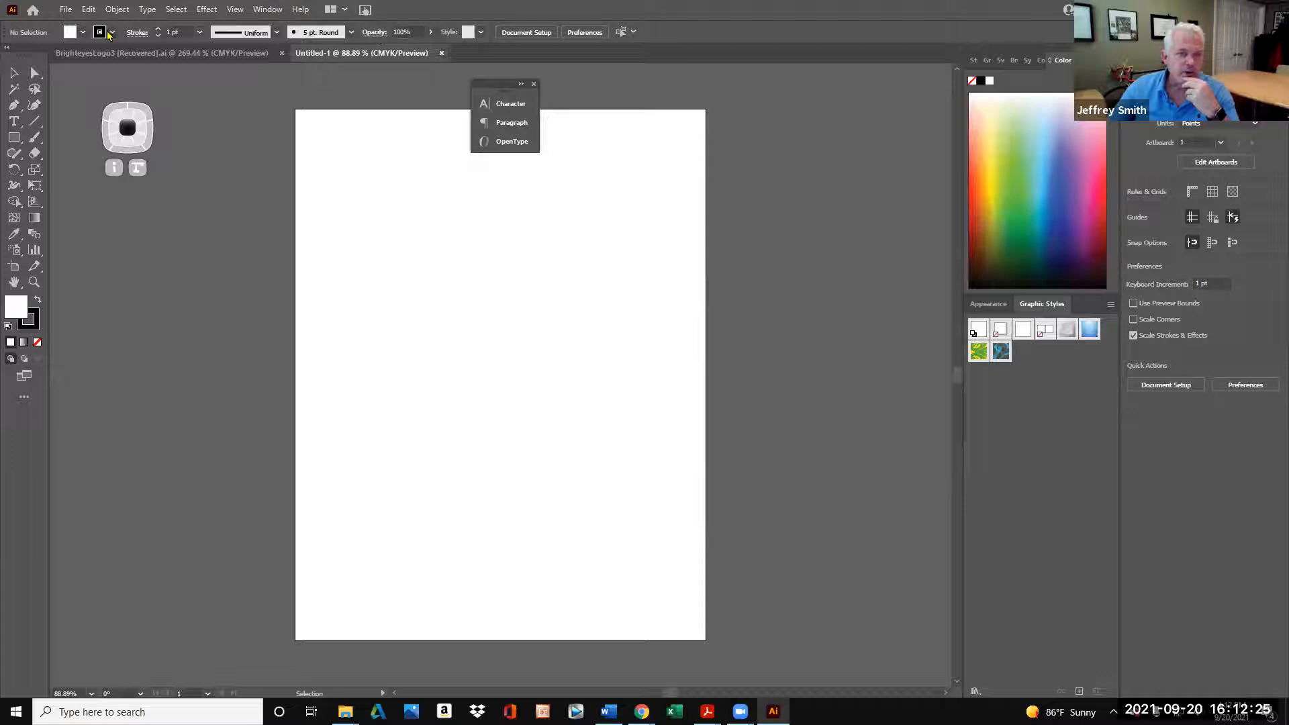
{"action": "left_click", "coordinate": [264, 10]}
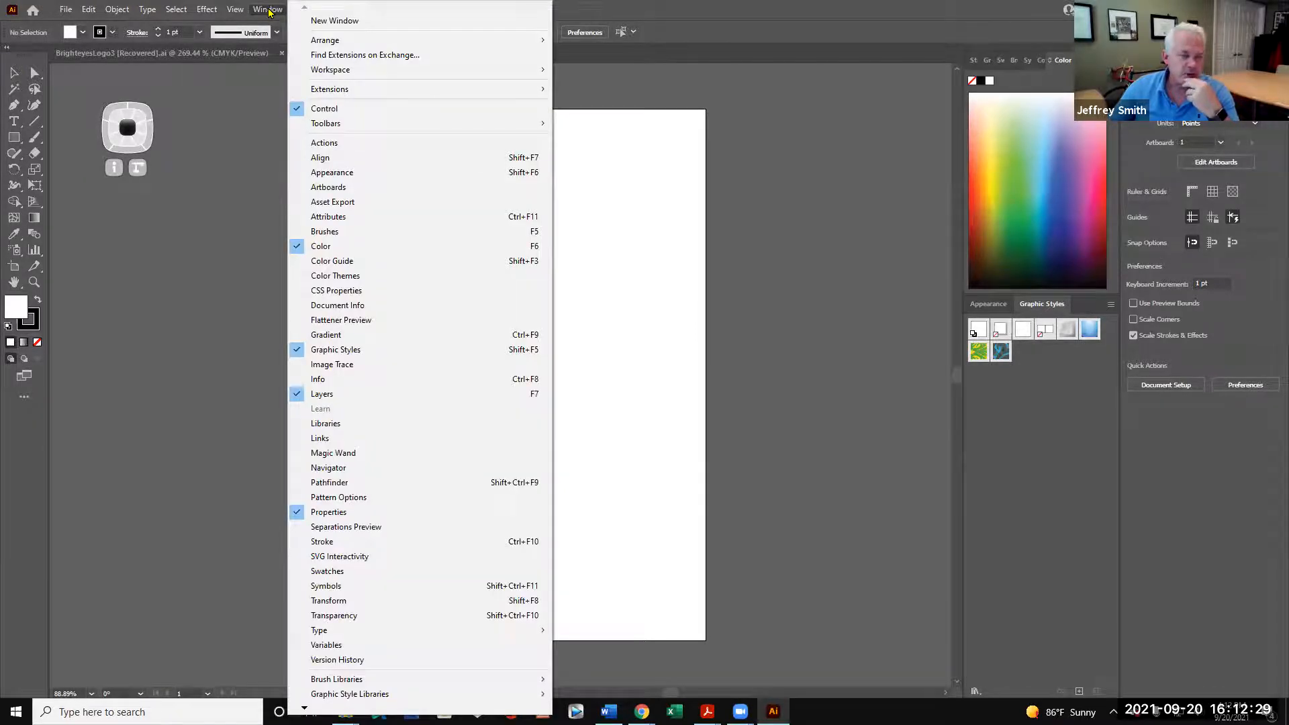
{"action": "left_click", "coordinate": [239, 11]}
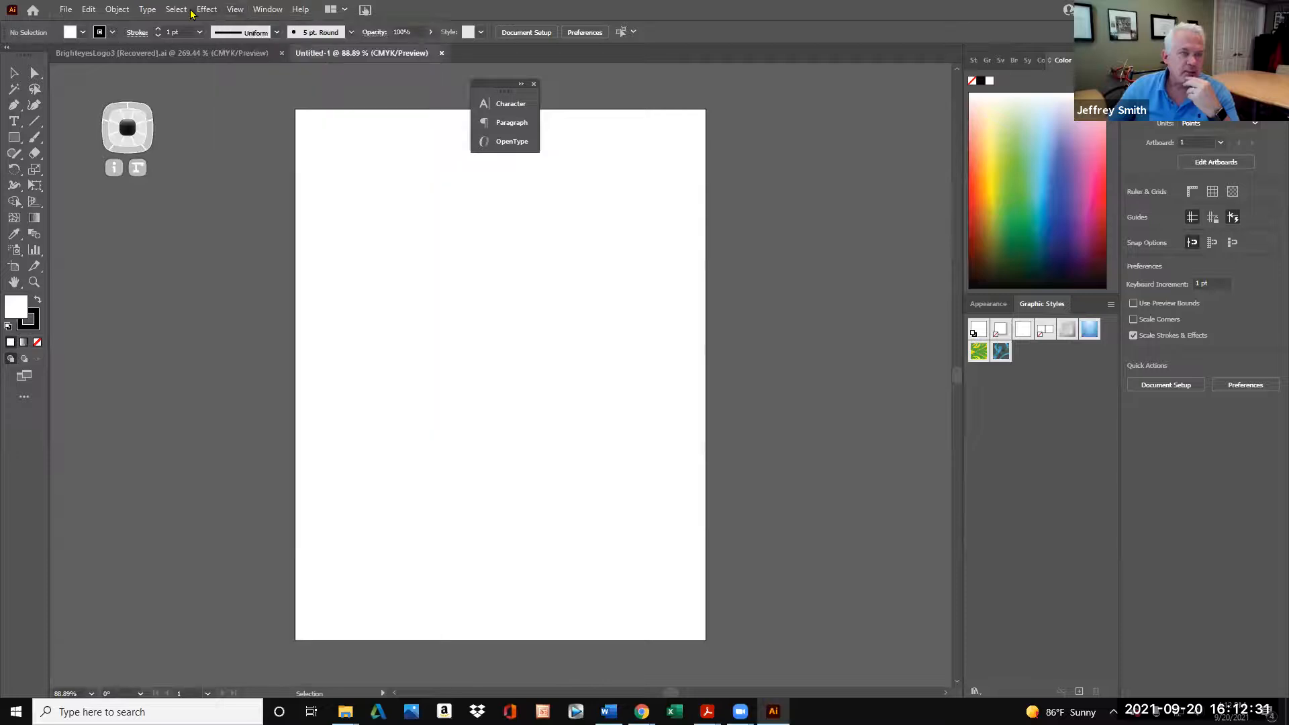
{"action": "left_click", "coordinate": [65, 12]}
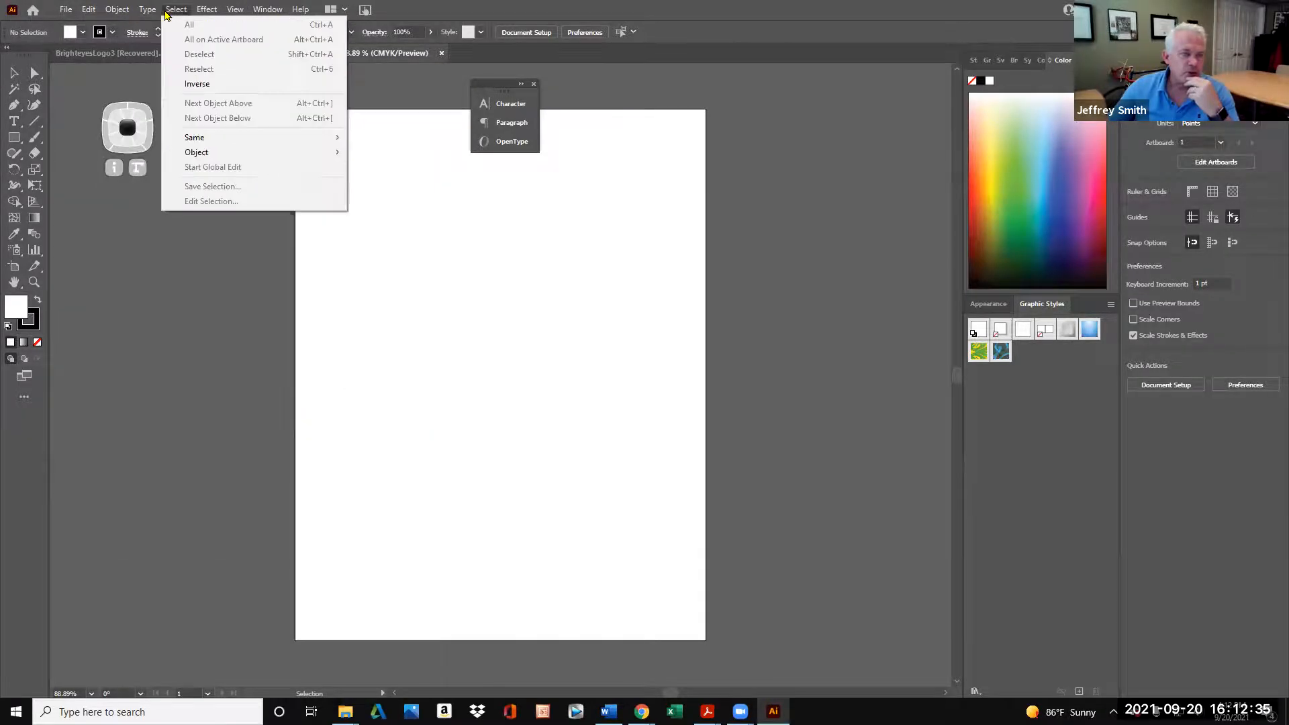
{"action": "left_click", "coordinate": [633, 14]}
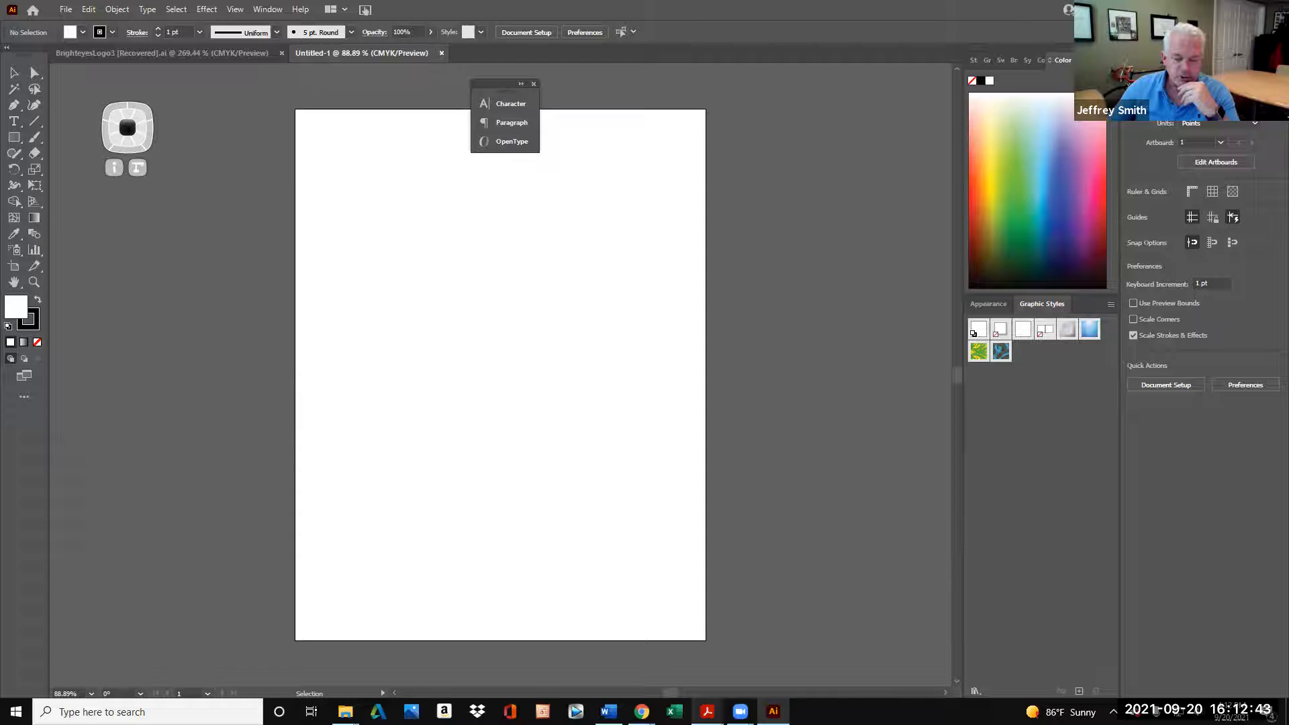
Place the downloaded Smith'sBox.png from the browser into the new document and move it to about X 312 pt on the artboard
{"action": "mouse_move", "coordinate": [641, 711]}
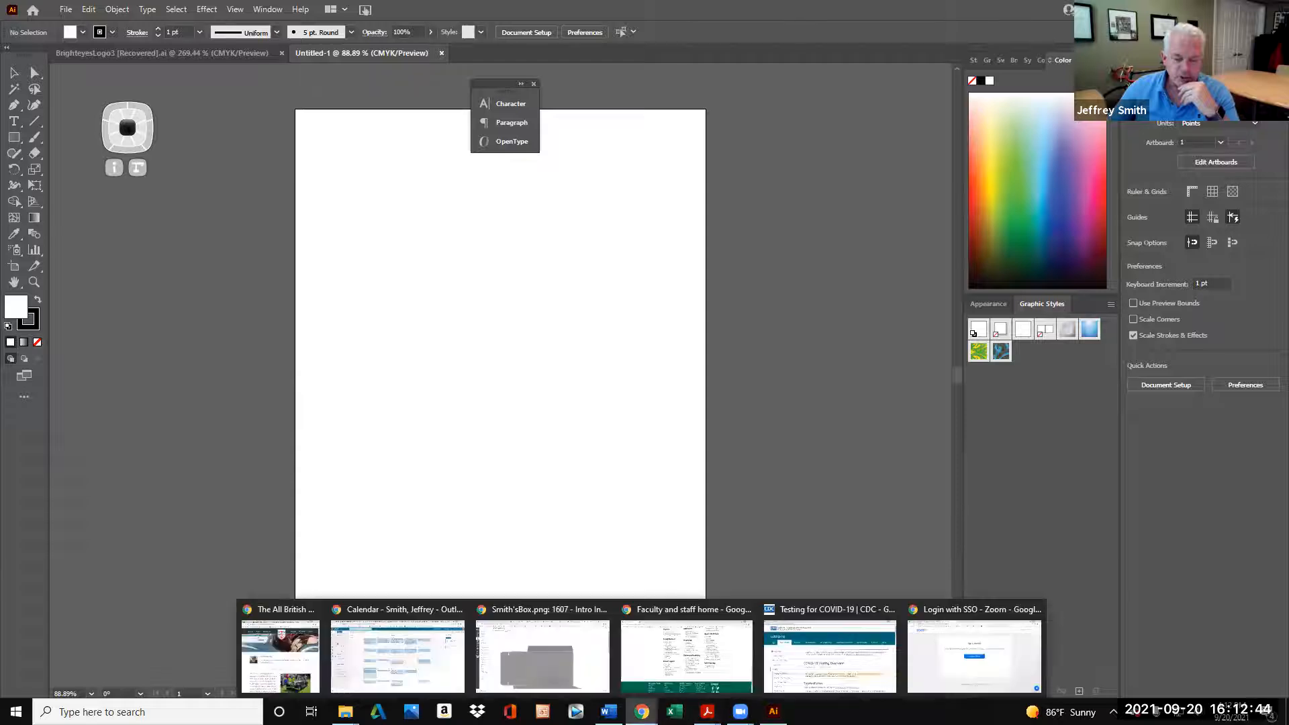
{"action": "left_click", "coordinate": [517, 672]}
{"action": "left_click_drag", "start_coordinate": [1154, 8], "coordinate": [1282, 18]}
{"action": "left_click_drag", "start_coordinate": [906, 628], "coordinate": [522, 384]}
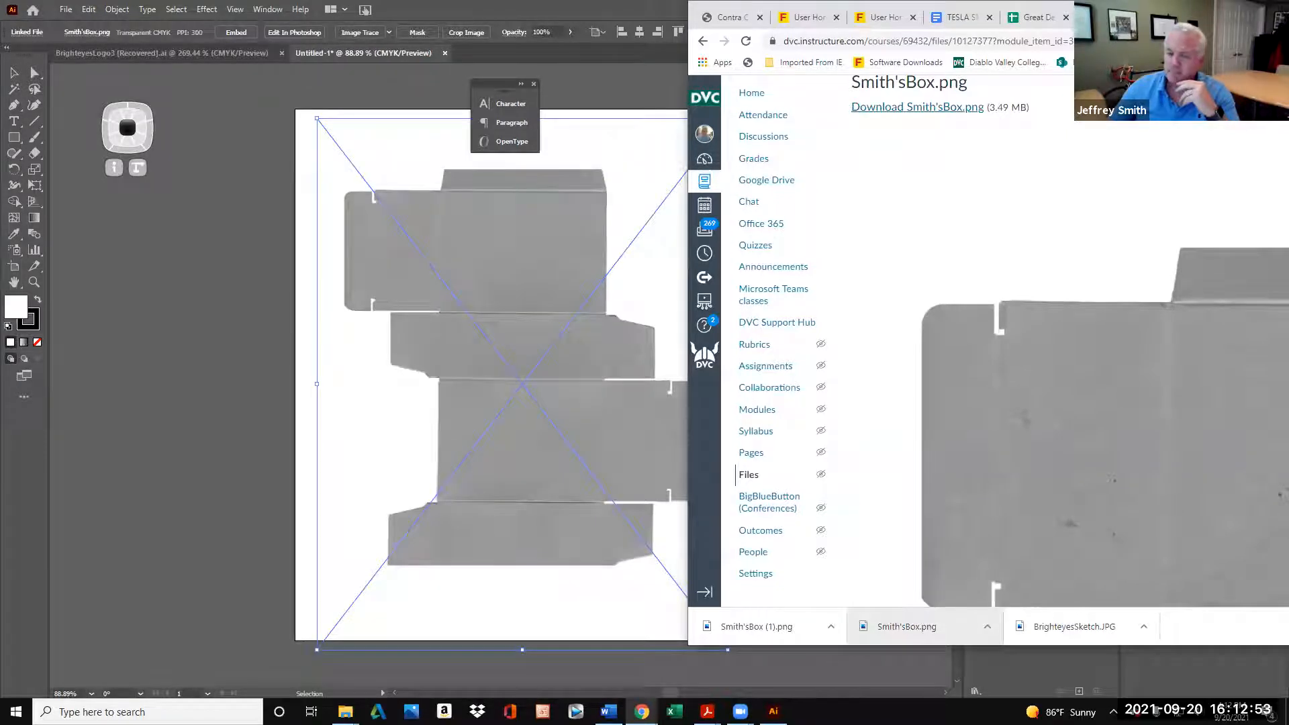
{"action": "key", "text": "alt+Tab"}
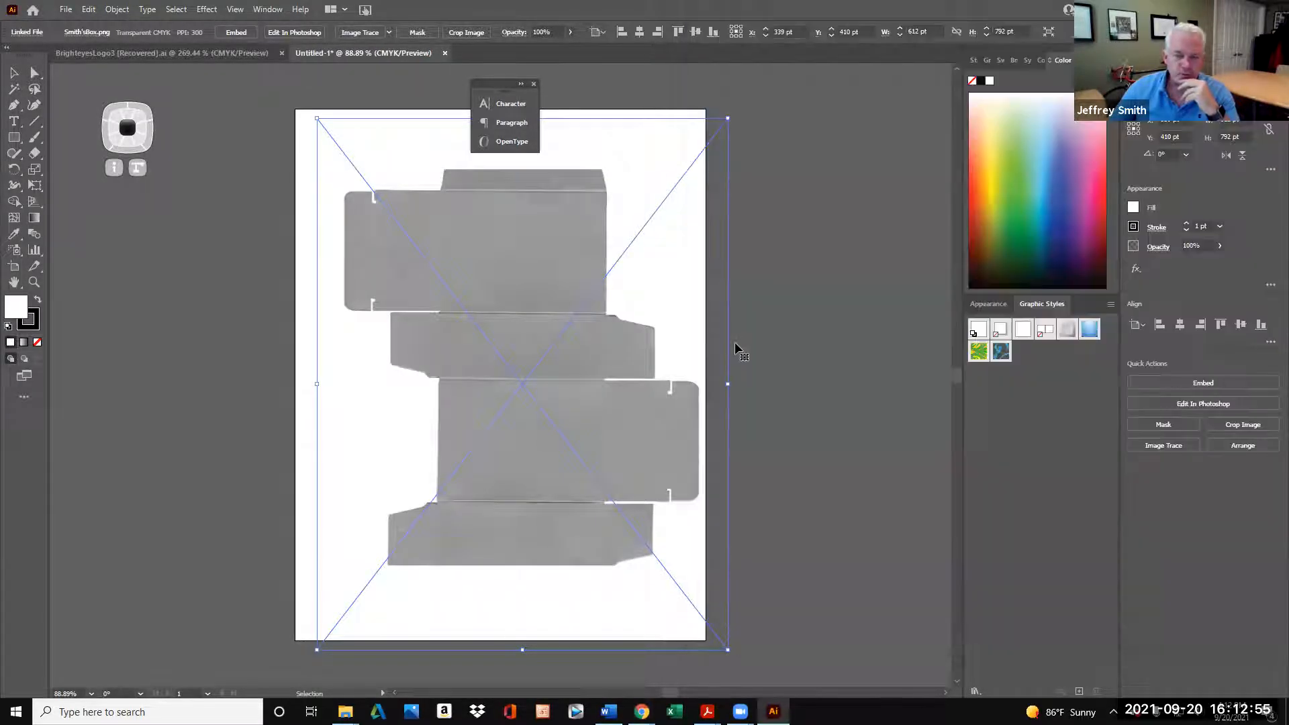
{"action": "left_click_drag", "start_coordinate": [540, 352], "coordinate": [543, 350]}
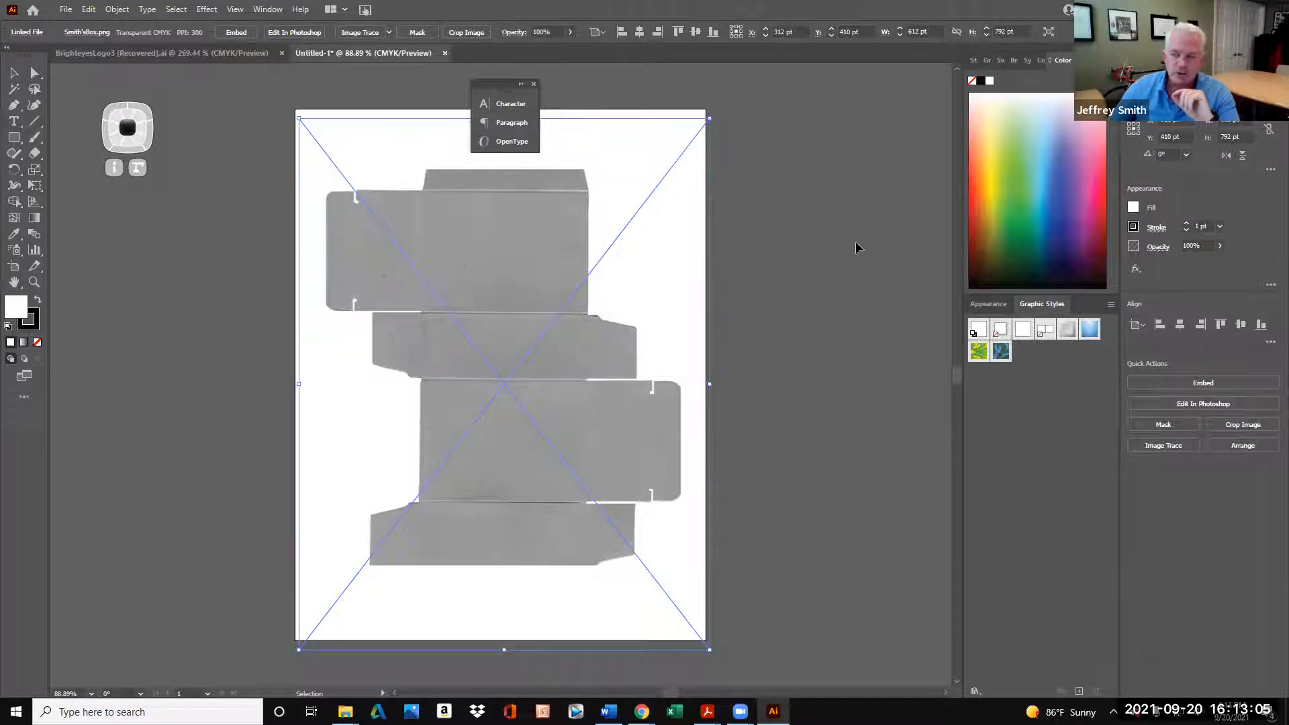
Expand the floating paragraph settings, move them off the artboard and collapse the docked colour and style group
{"action": "left_click", "coordinate": [509, 121]}
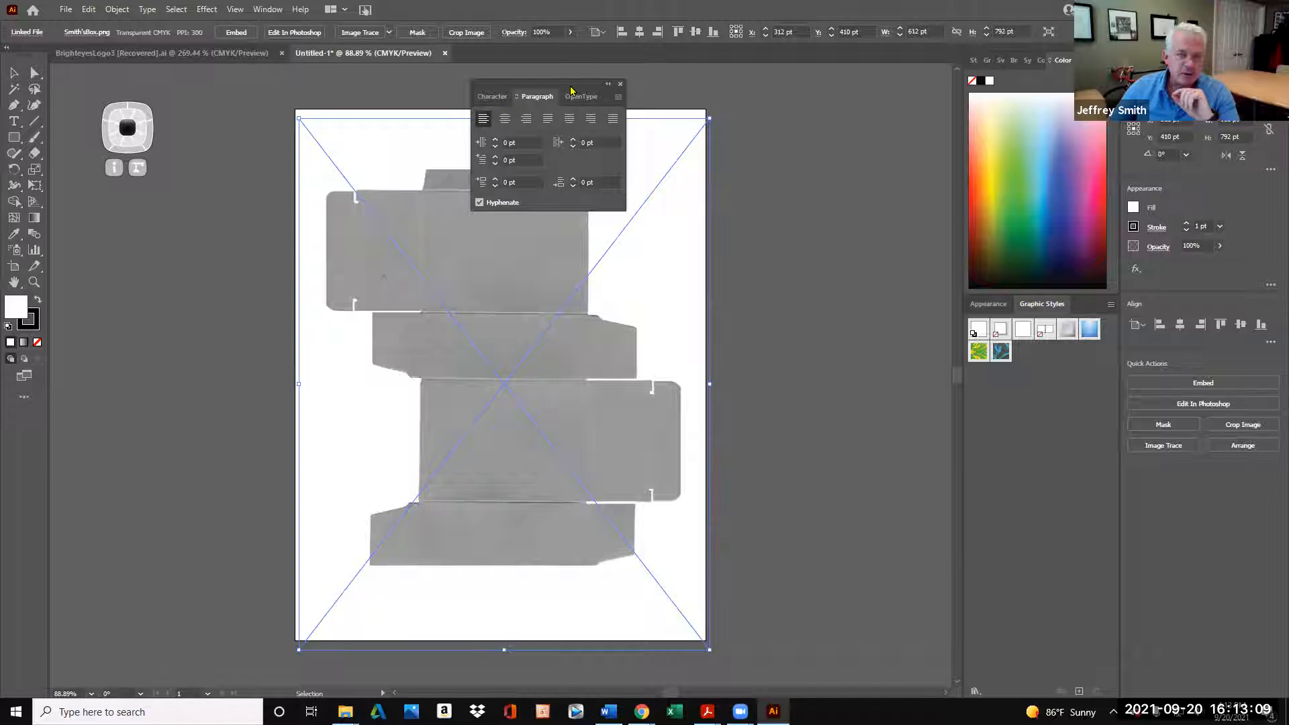
{"action": "left_click_drag", "start_coordinate": [575, 84], "coordinate": [1120, 242]}
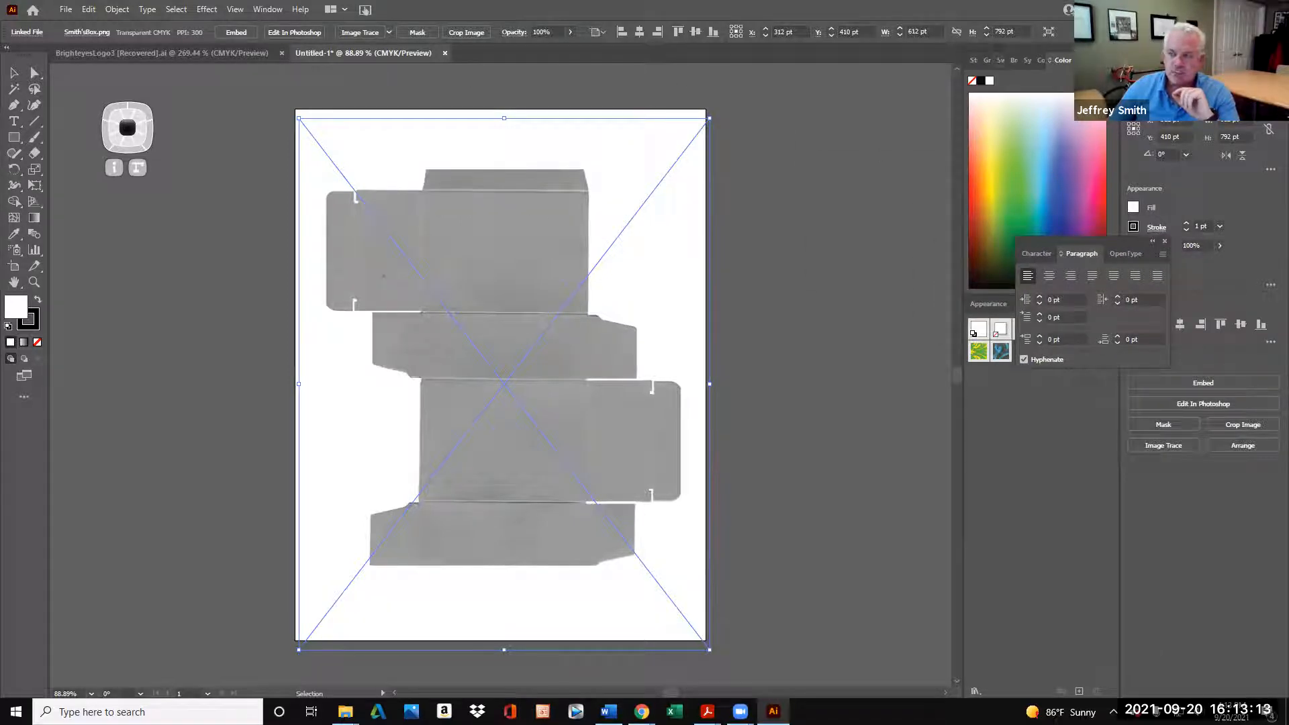
{"action": "left_click", "coordinate": [1113, 48]}
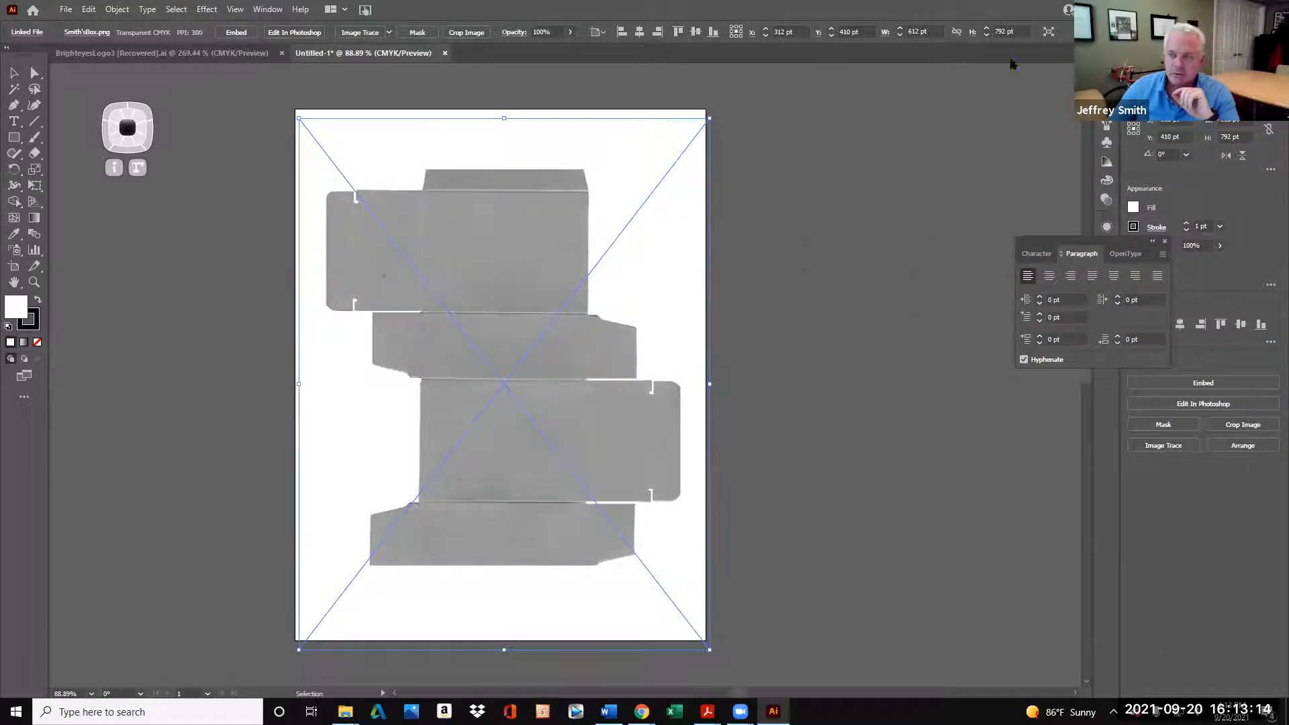
{"action": "left_click", "coordinate": [235, 10]}
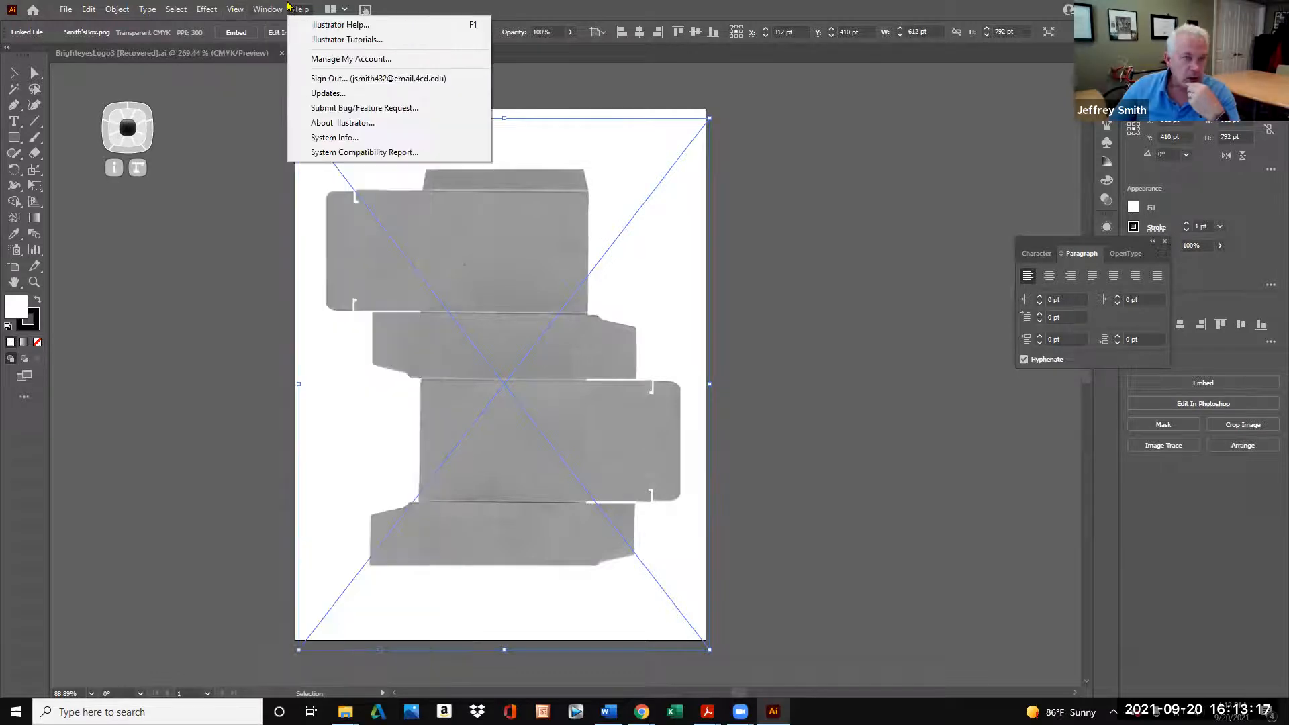
{"action": "mouse_move", "coordinate": [267, 9]}
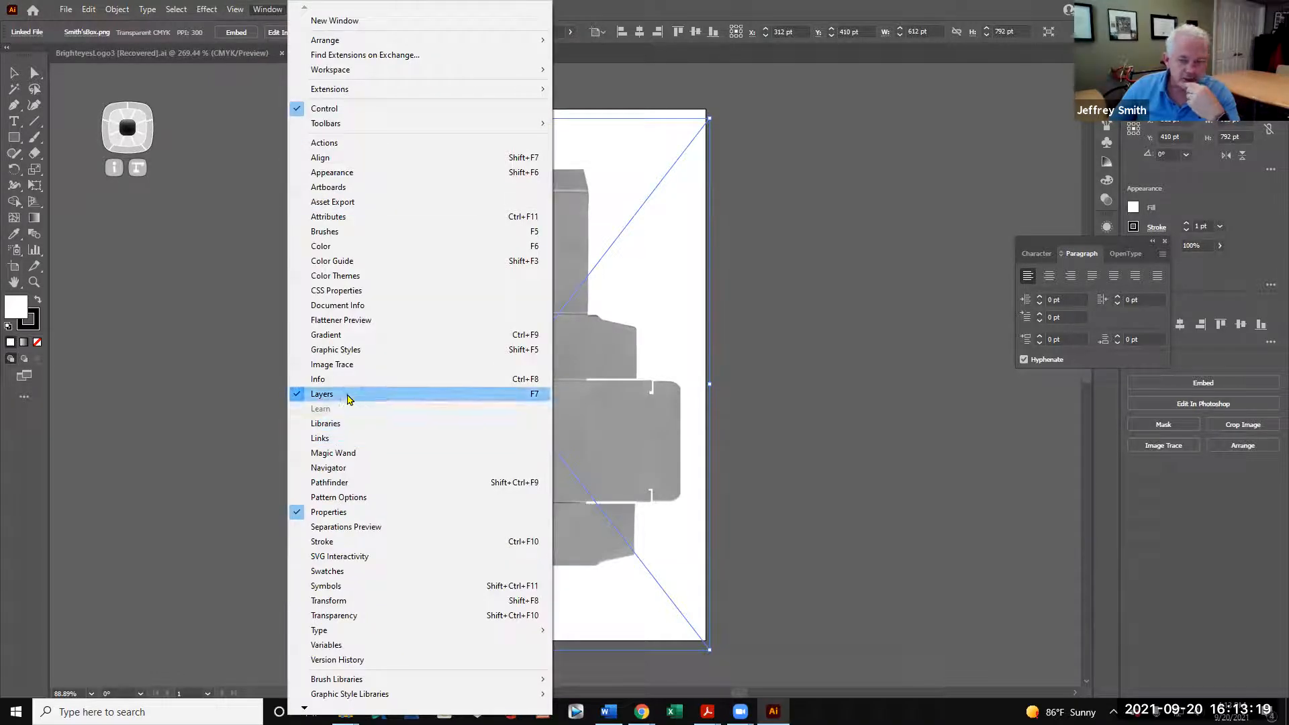
{"action": "left_click", "coordinate": [926, 368]}
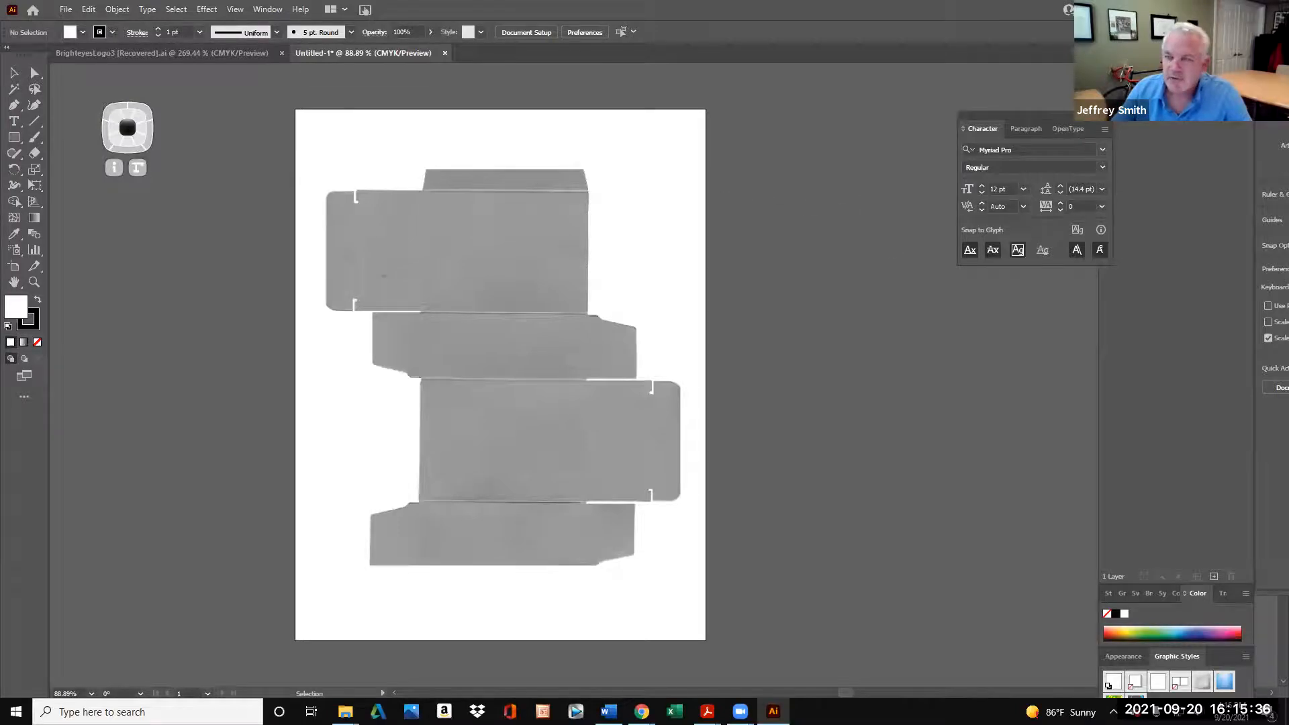
{"action": "left_click", "coordinate": [267, 9]}
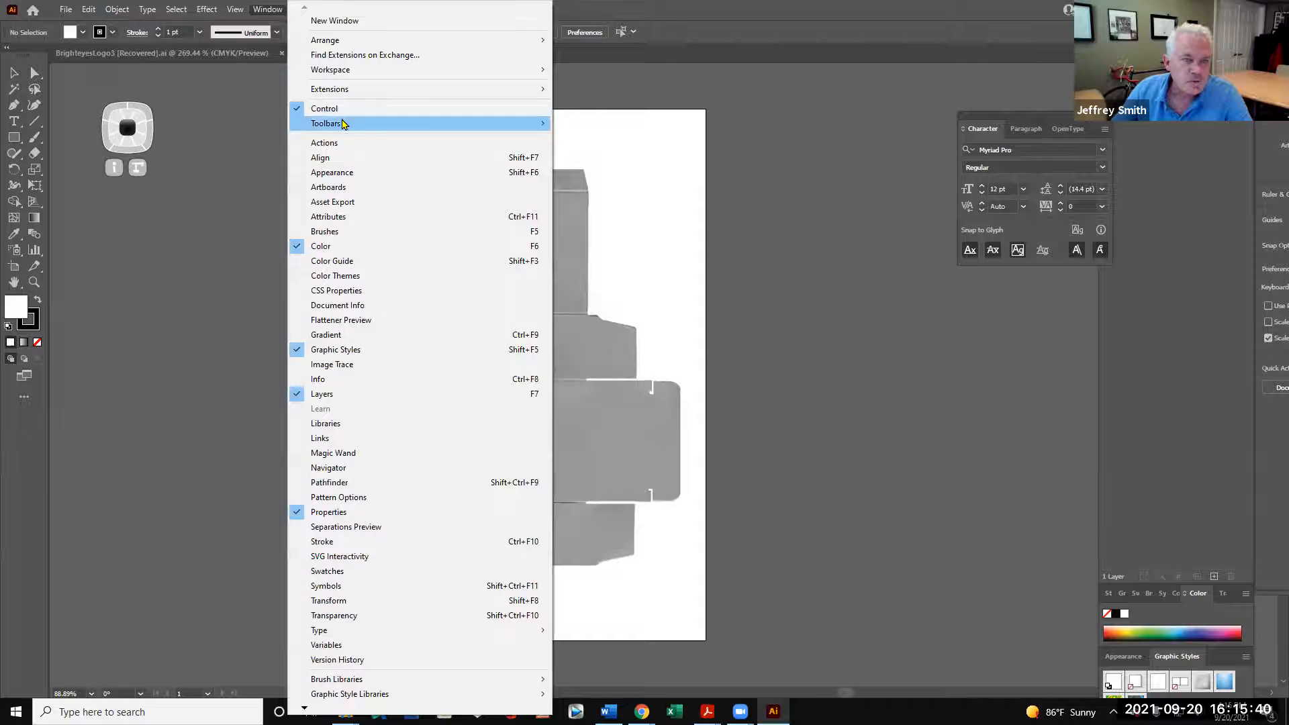
{"action": "mouse_move", "coordinate": [344, 124]}
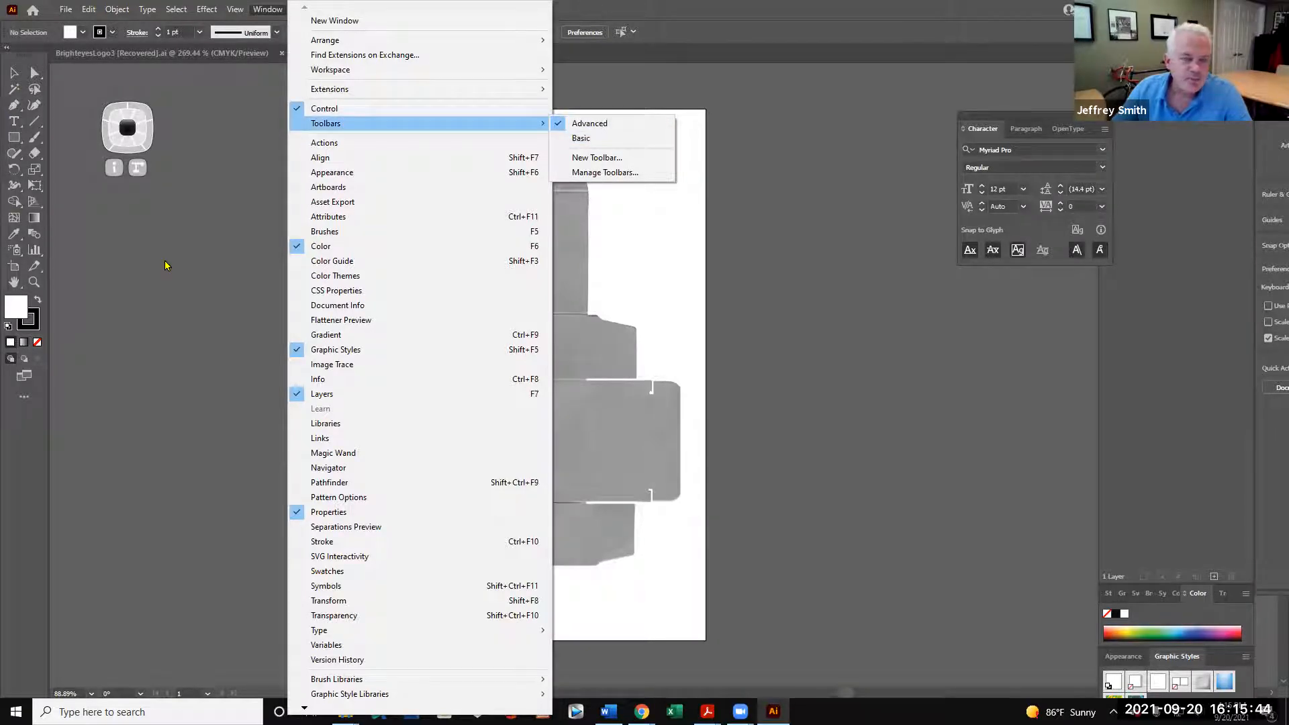
{"action": "left_click", "coordinate": [665, 95]}
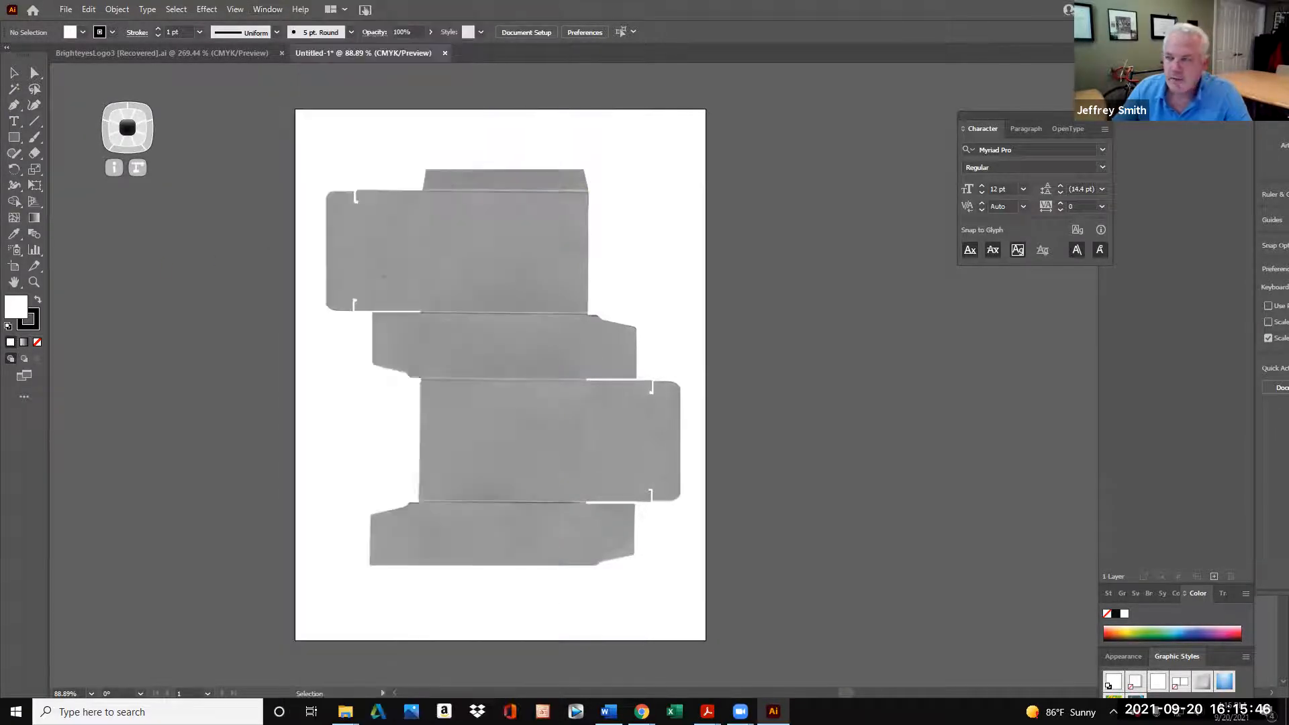
Move the floating character settings farther from the artboard and create a new layer named "artwork"
{"action": "left_click_drag", "start_coordinate": [1039, 119], "coordinate": [1143, 151]}
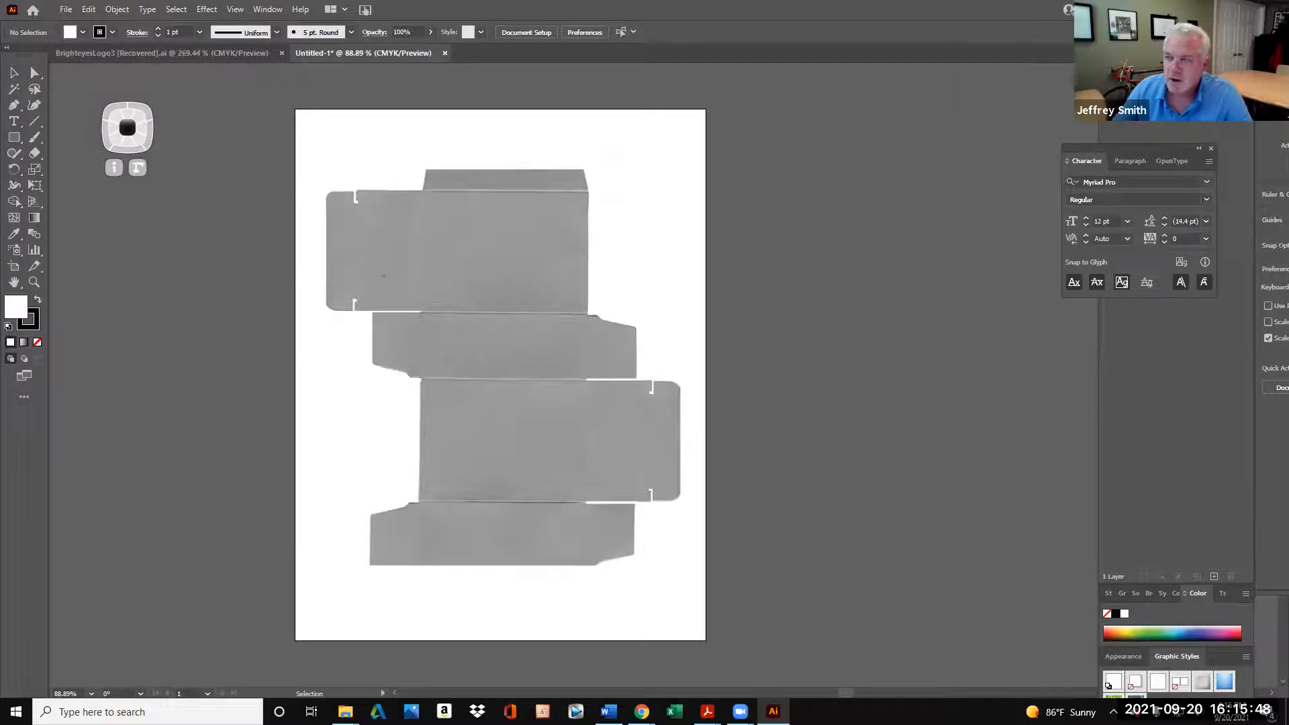
{"action": "left_click", "coordinate": [1245, 57]}
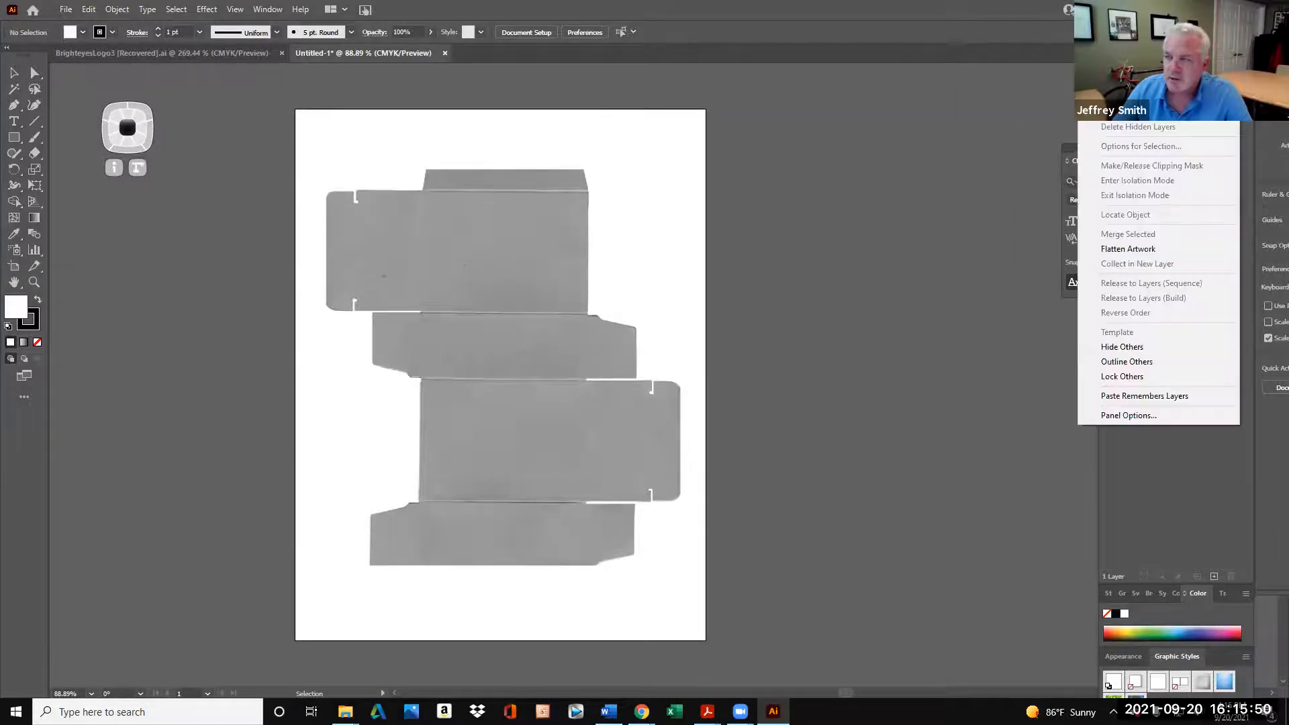
{"action": "left_click", "coordinate": [1128, 65]}
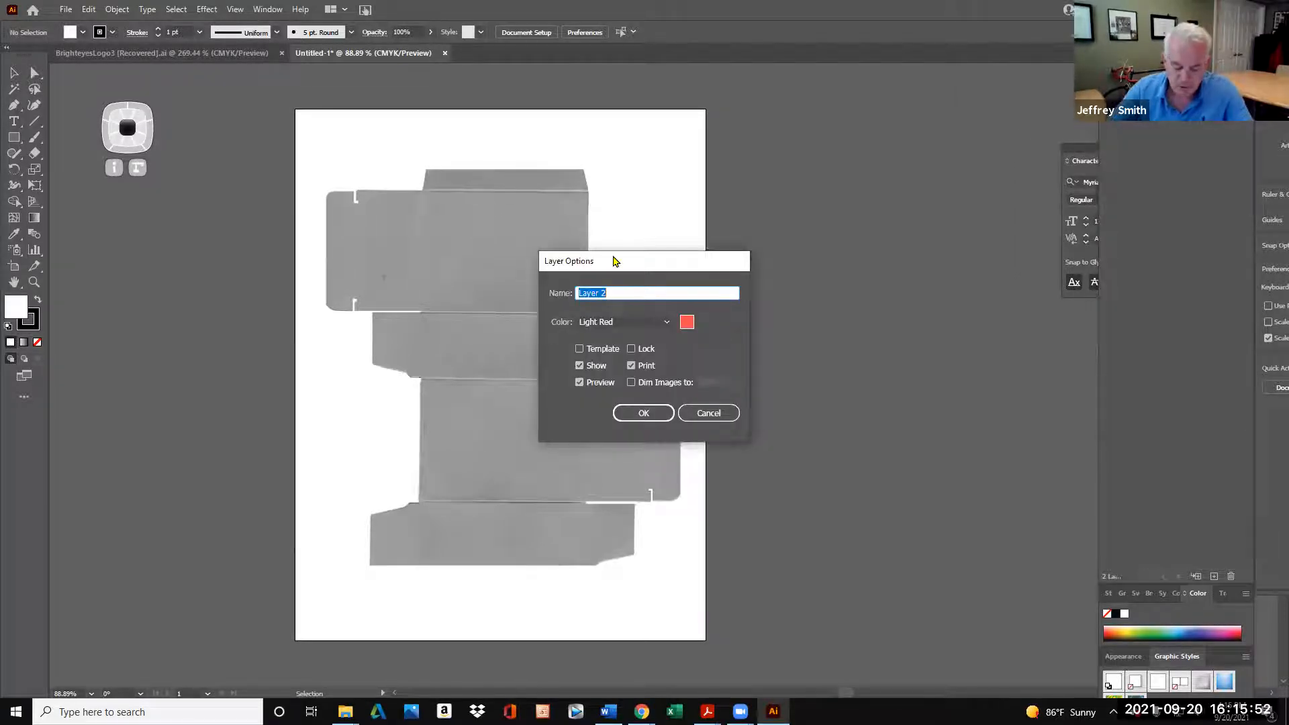
{"action": "type", "text": "artwo"}
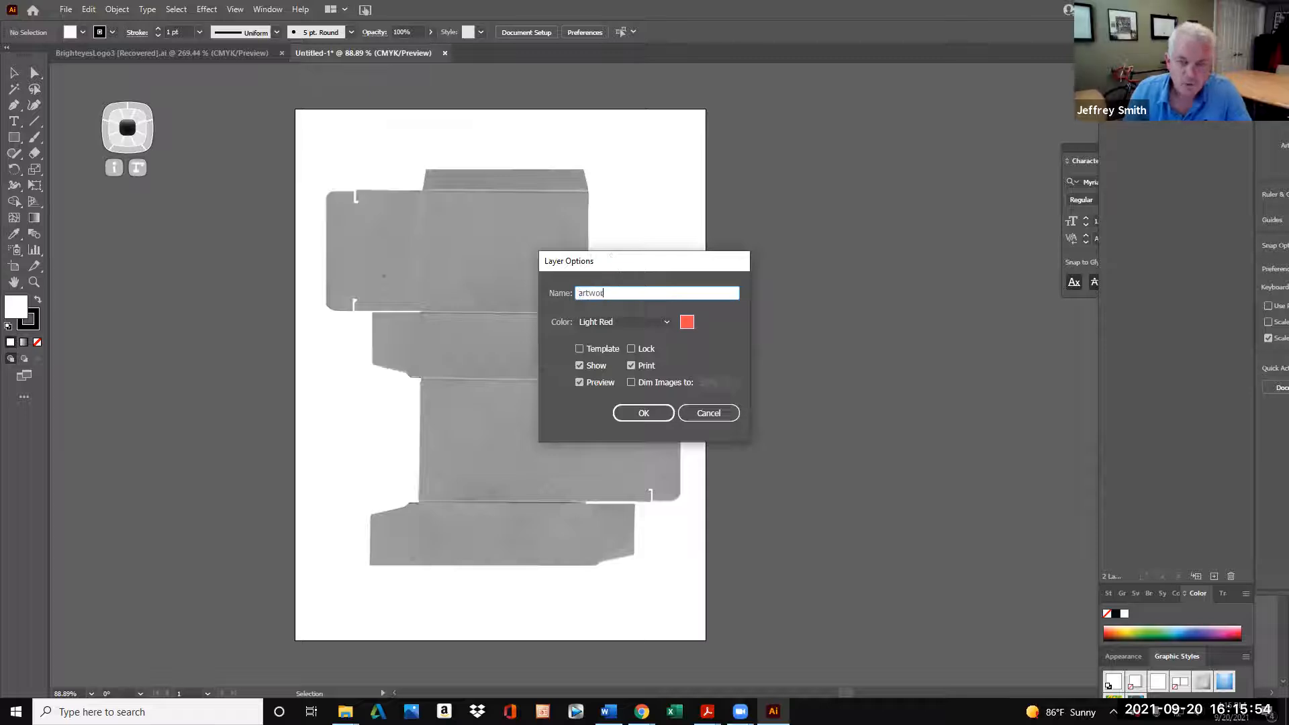
{"action": "type", "text": "rk"}
{"action": "key", "text": "Return"}
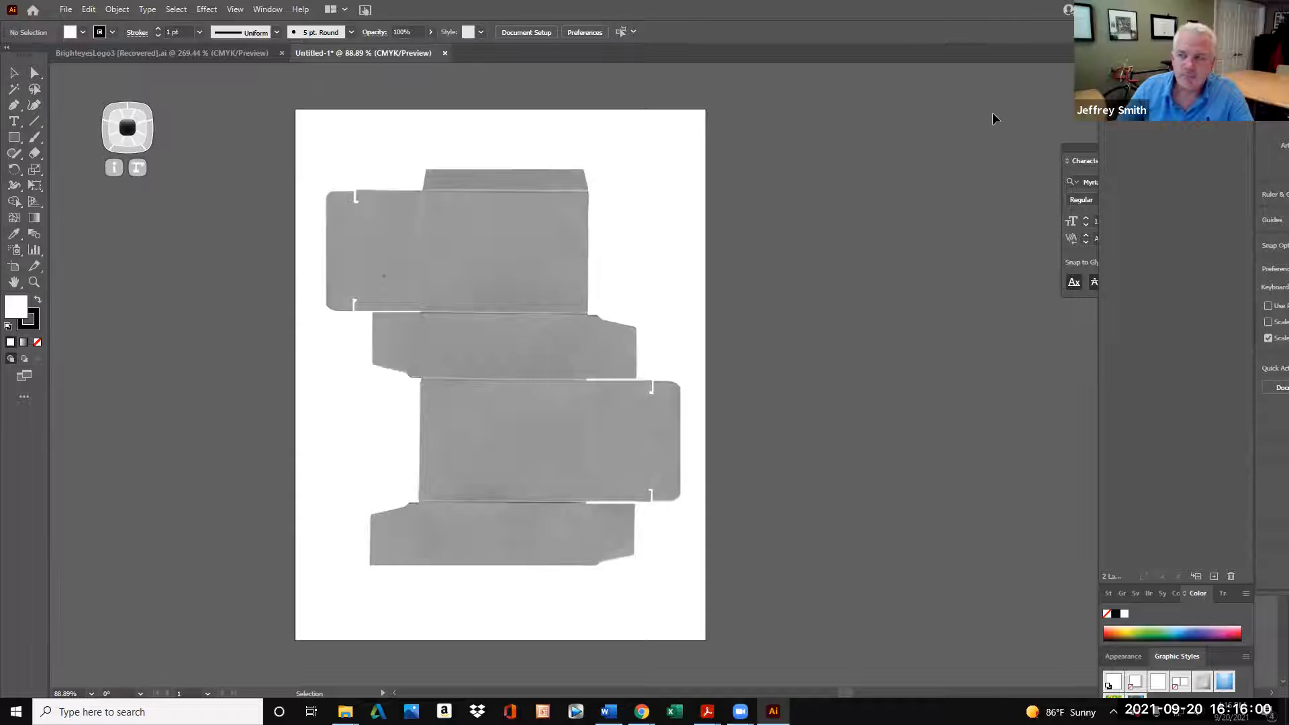
{"action": "left_click", "coordinate": [1107, 97]}
{"action": "left_click", "coordinate": [1107, 97]}
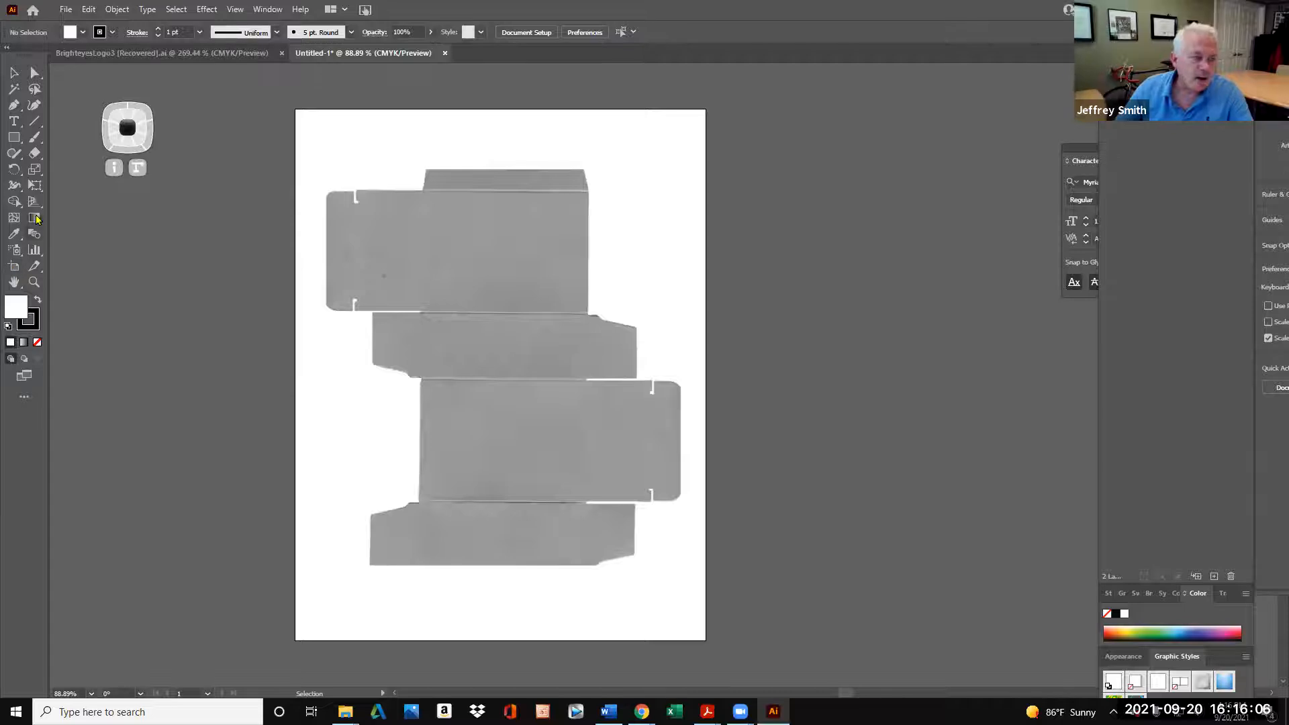
Draw a rectangle about 249 x 183 pt over the large face of the upper box section, using the template image as a guide
{"action": "left_click", "coordinate": [34, 282]}
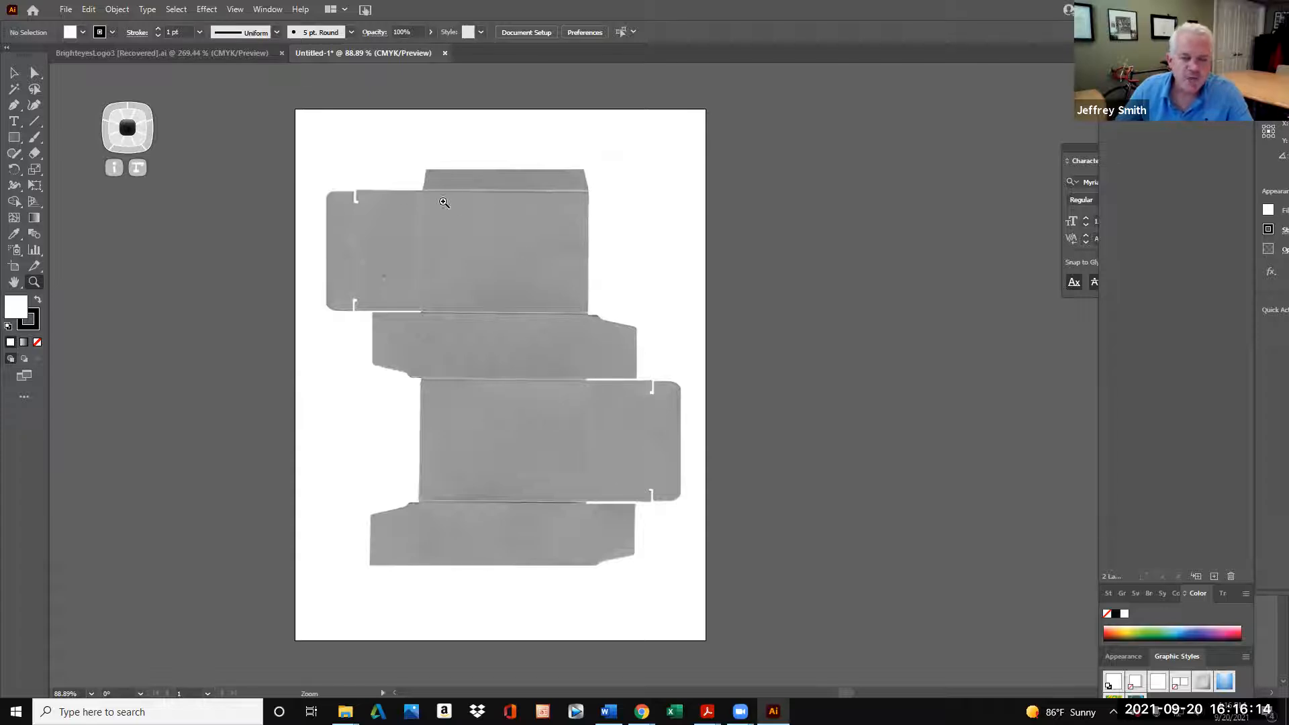
{"action": "left_click_drag", "start_coordinate": [483, 345], "coordinate": [537, 330]}
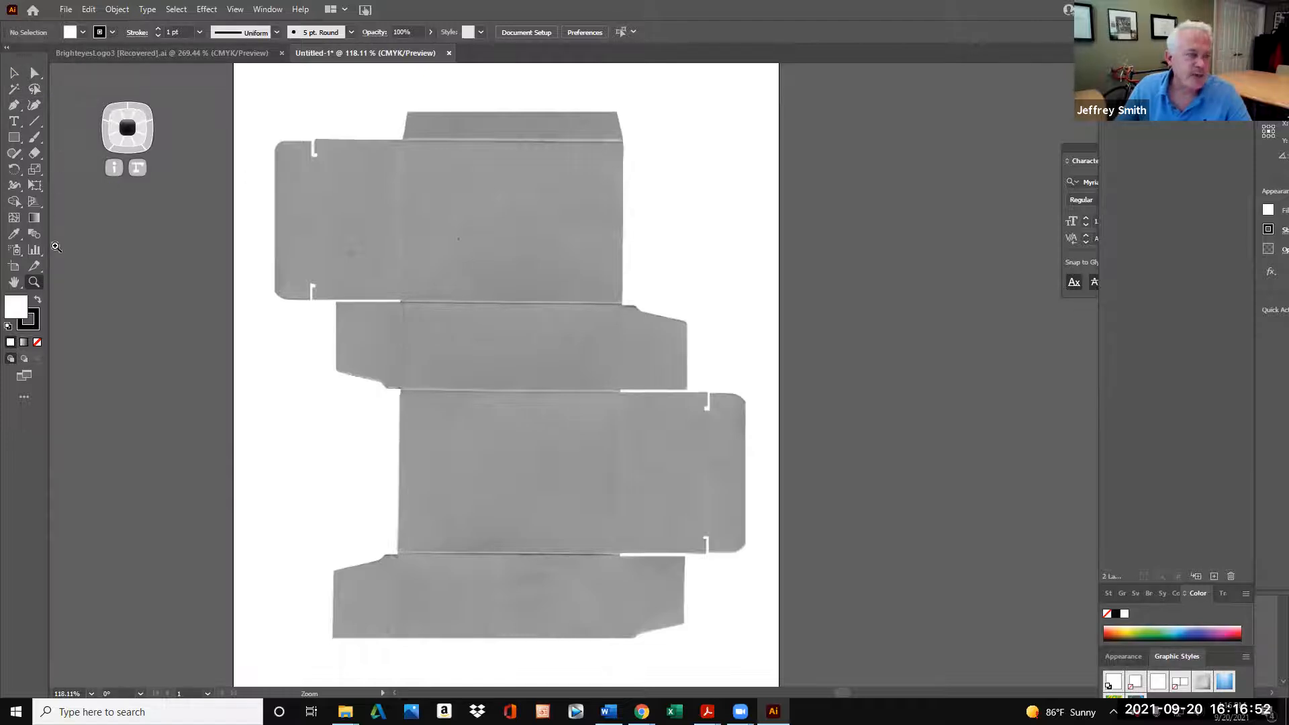
{"action": "left_click", "coordinate": [16, 138]}
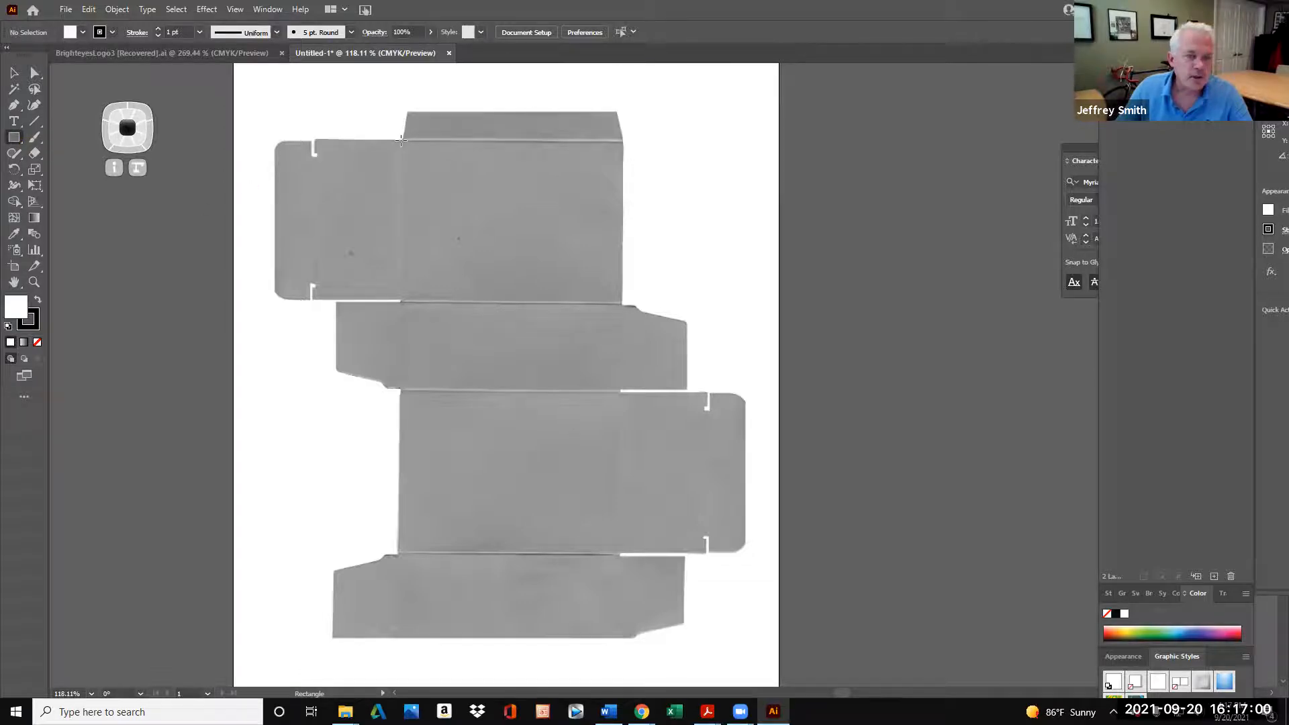
{"action": "left_click_drag", "start_coordinate": [401, 140], "coordinate": [623, 304]}
Nudge the rectangle onto the upper box face and shorten it so its lower edge matches the fold line
{"action": "scroll", "coordinate": [470, 187], "scroll_direction": "up", "scroll_amount": 2}
{"action": "scroll", "coordinate": [435, 175], "scroll_direction": "down", "scroll_amount": 1}
{"action": "left_click", "coordinate": [14, 72]}
{"action": "left_click_drag", "start_coordinate": [468, 211], "coordinate": [462, 207]}
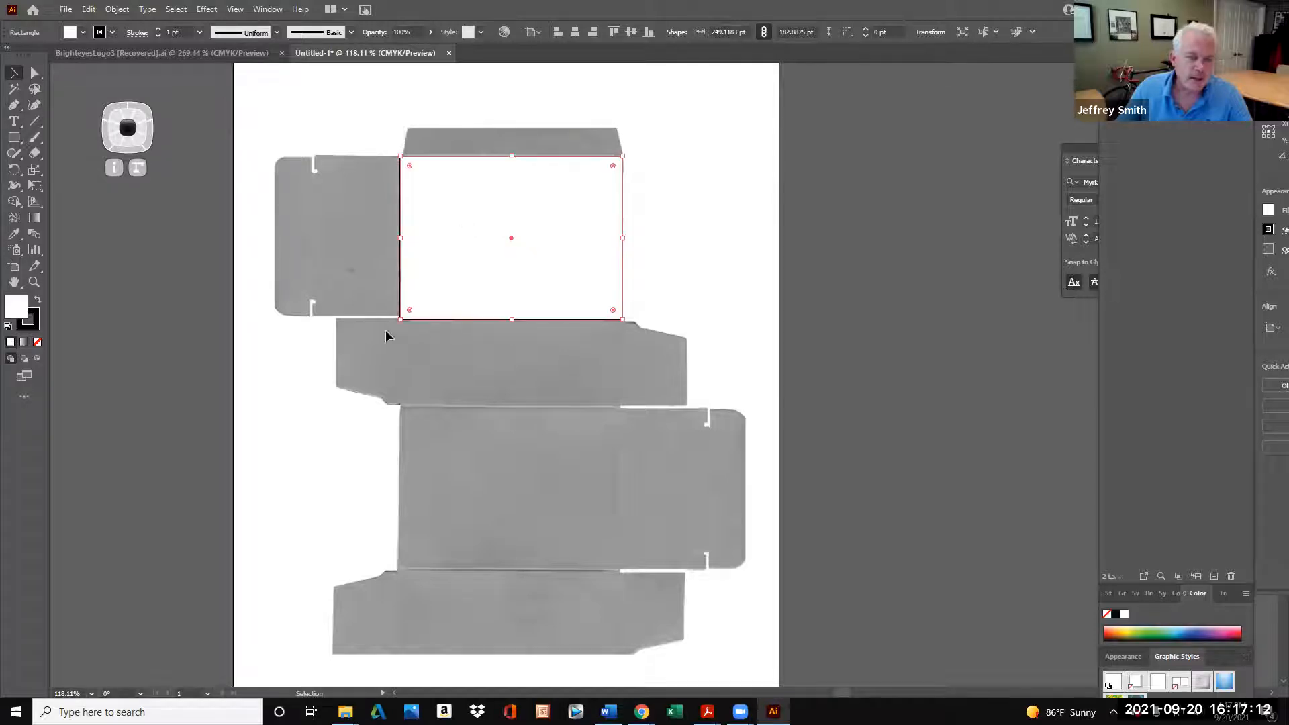
{"action": "left_click_drag", "start_coordinate": [398, 320], "coordinate": [399, 315]}
{"action": "left_click", "coordinate": [375, 201]}
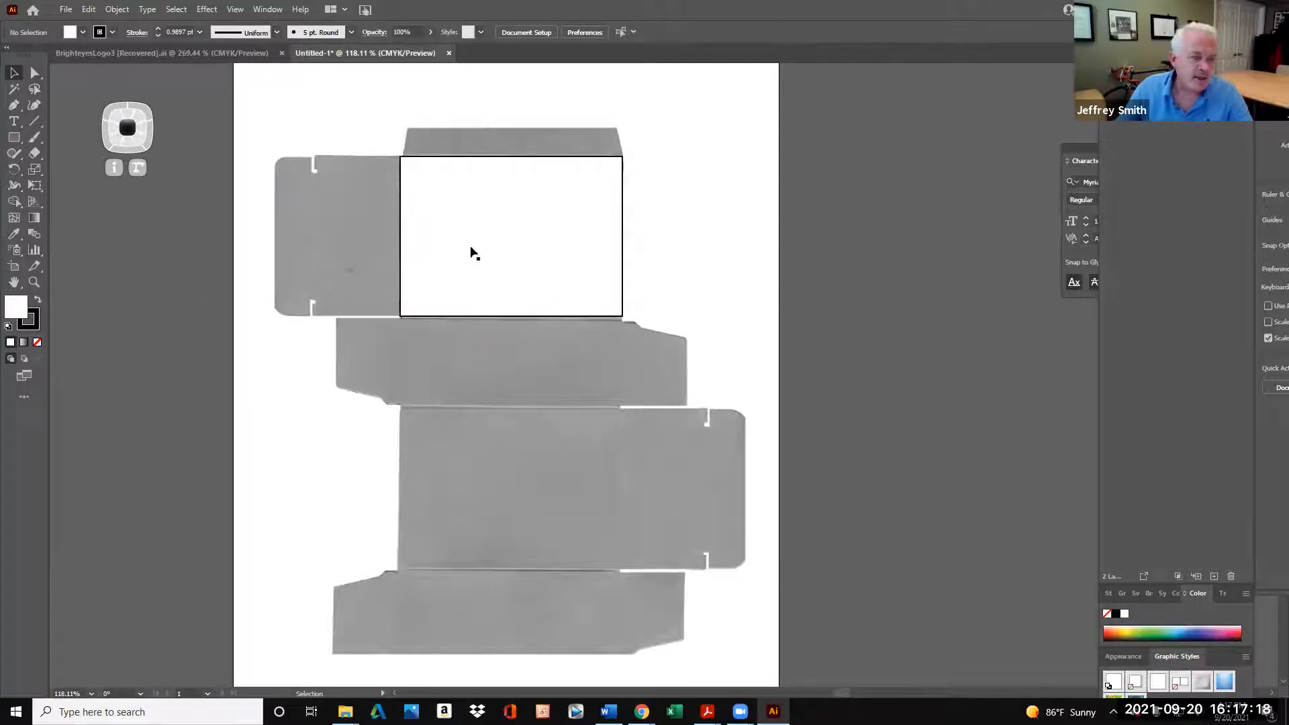
Choose a yellow-green fill colour and apply it to the rectangle on the upper box face
{"action": "double_click", "coordinate": [13, 313]}
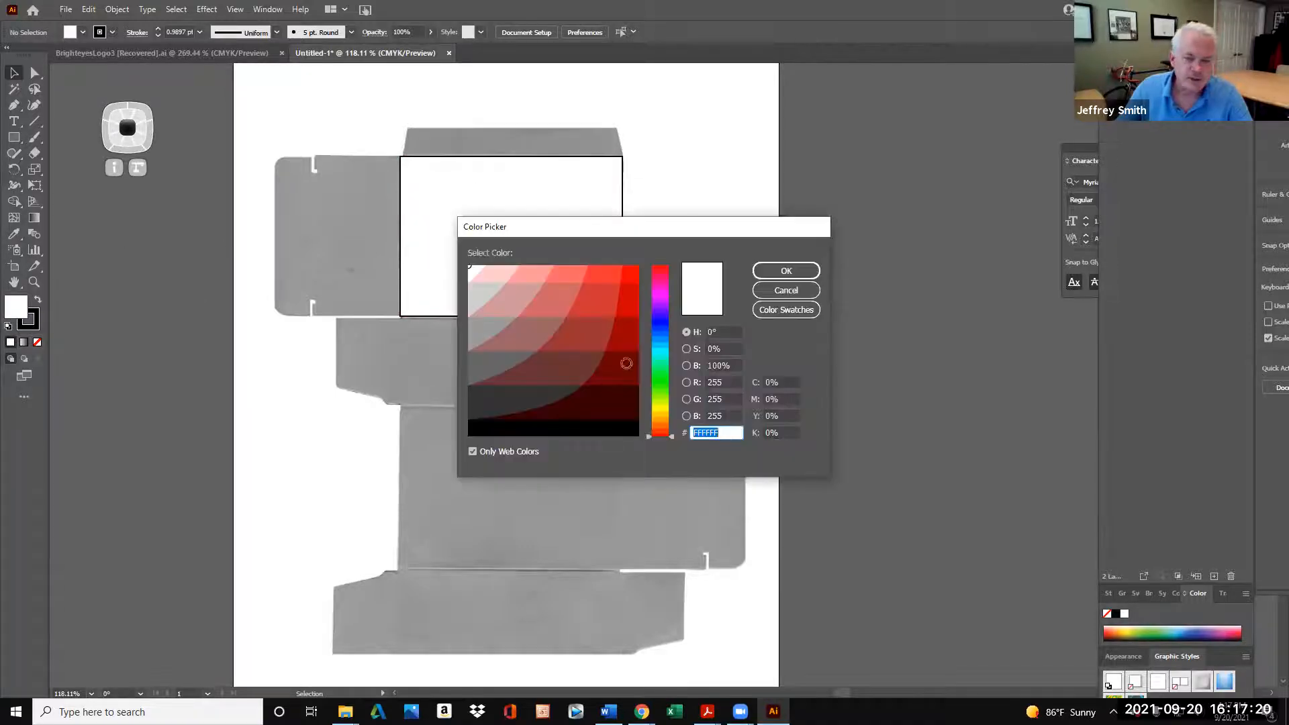
{"action": "left_click", "coordinate": [661, 402]}
{"action": "left_click", "coordinate": [786, 271]}
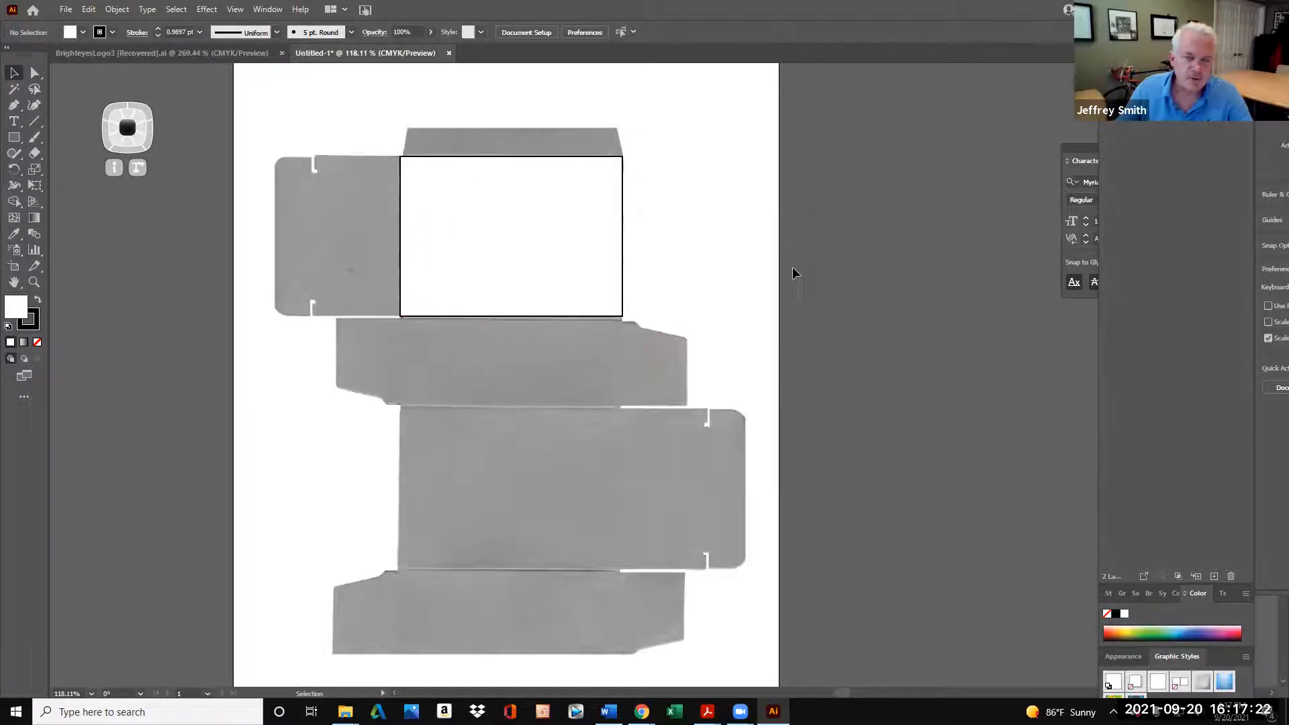
{"action": "double_click", "coordinate": [18, 305]}
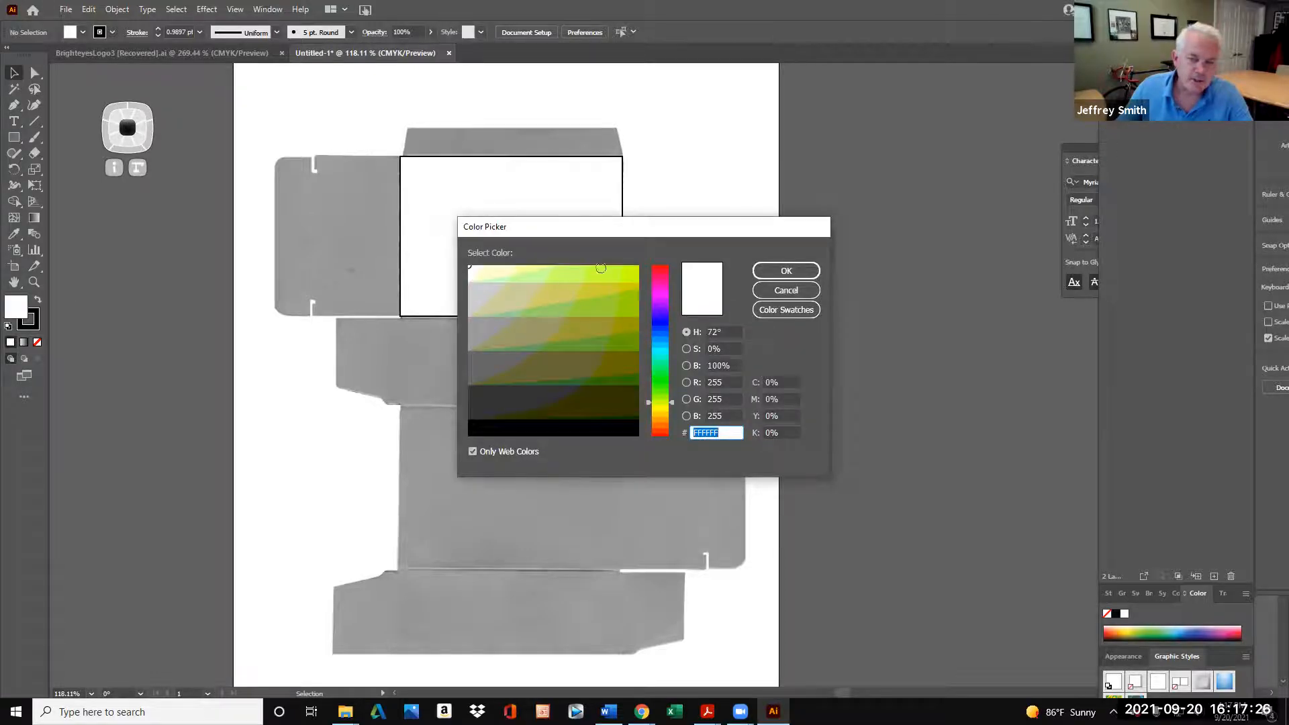
{"action": "left_click", "coordinate": [628, 268]}
{"action": "left_click", "coordinate": [778, 270]}
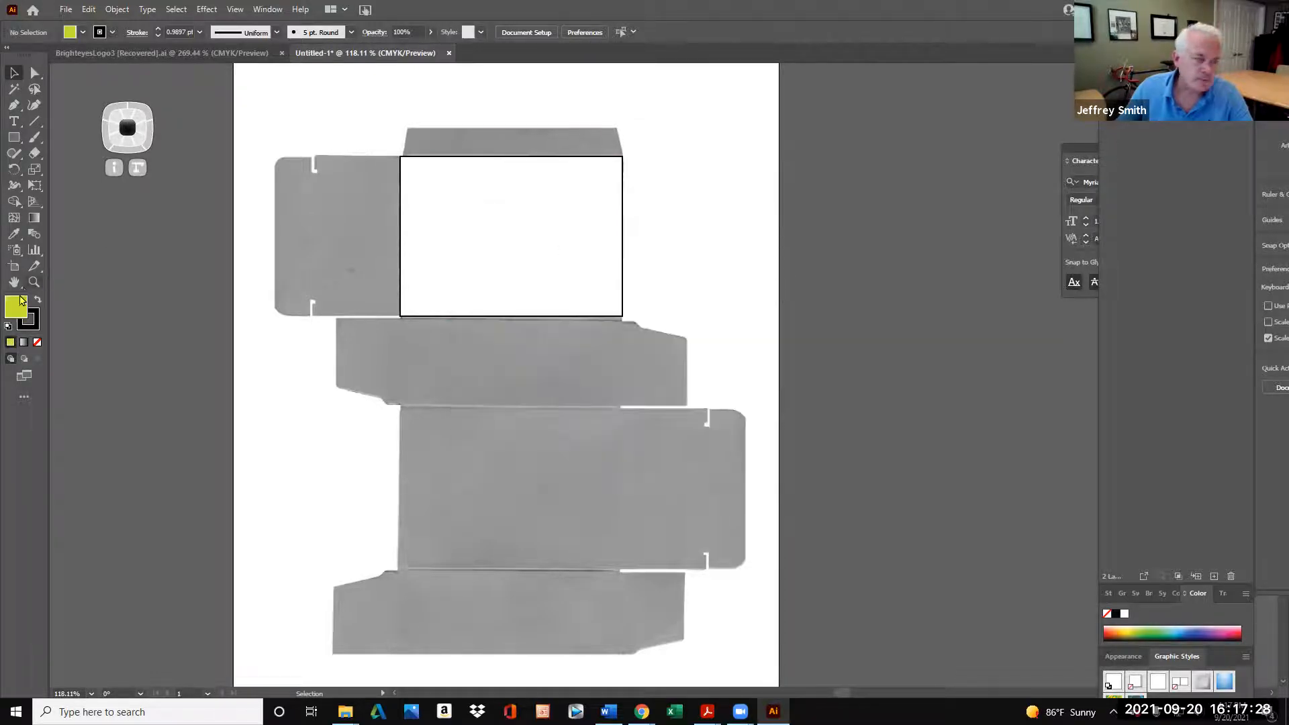
{"action": "left_click_drag", "start_coordinate": [15, 305], "coordinate": [436, 210]}
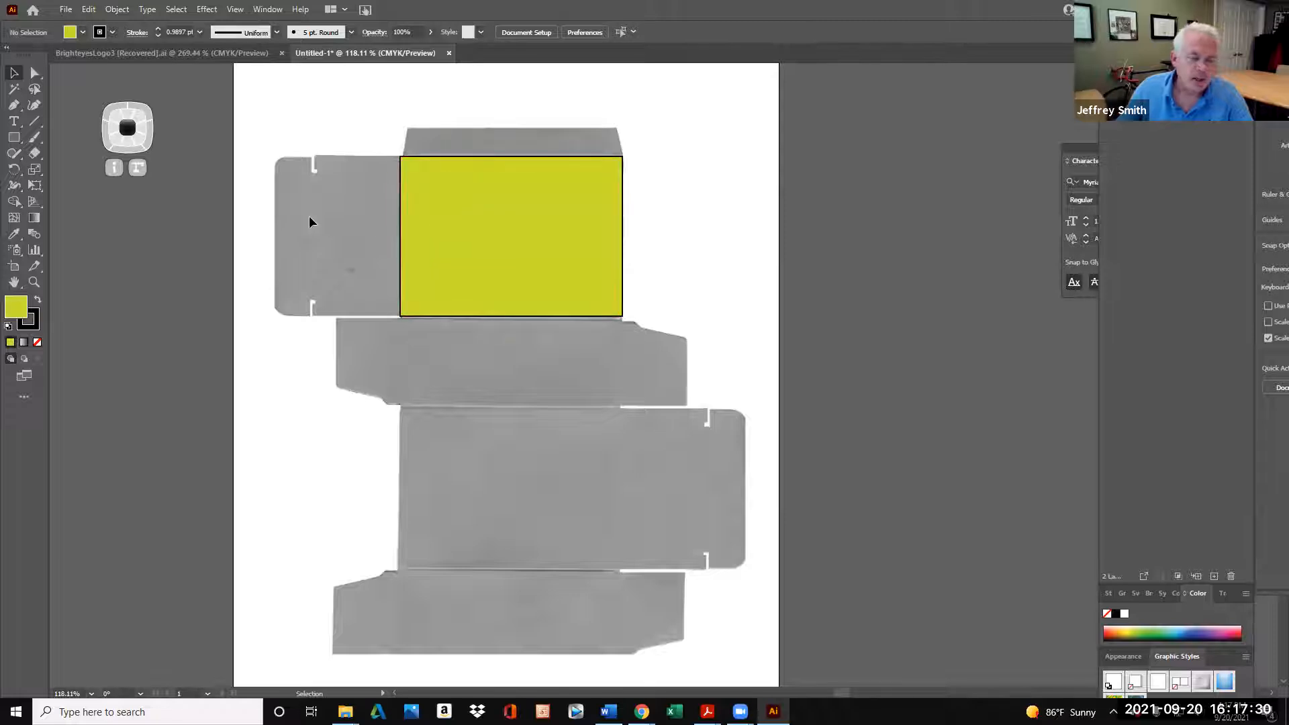
Start a Pen path at the yellow-green face's upper-left corner and trace about 95 pt along the side flap's upper edge to the slot
{"action": "left_click", "coordinate": [14, 106]}
{"action": "left_click", "coordinate": [64, 105]}
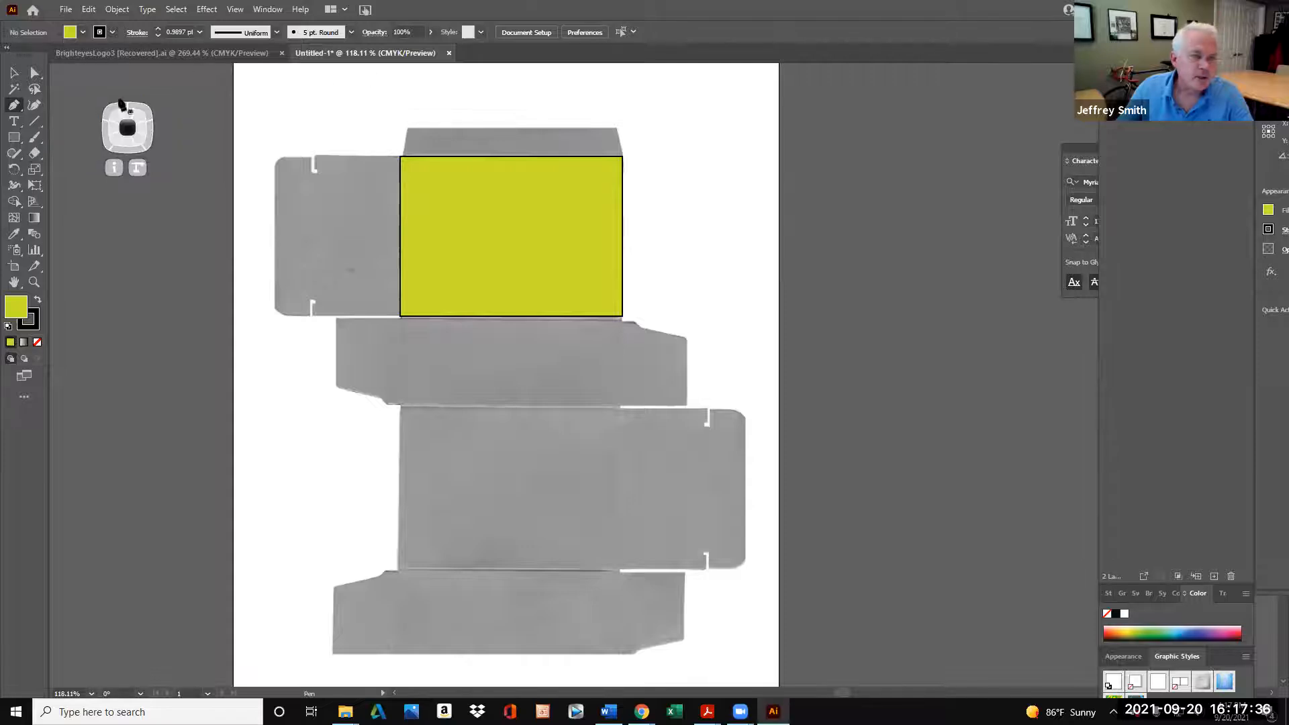
{"action": "left_click", "coordinate": [33, 282]}
{"action": "left_click", "coordinate": [320, 196]}
{"action": "left_click_drag", "start_coordinate": [375, 183], "coordinate": [470, 154]}
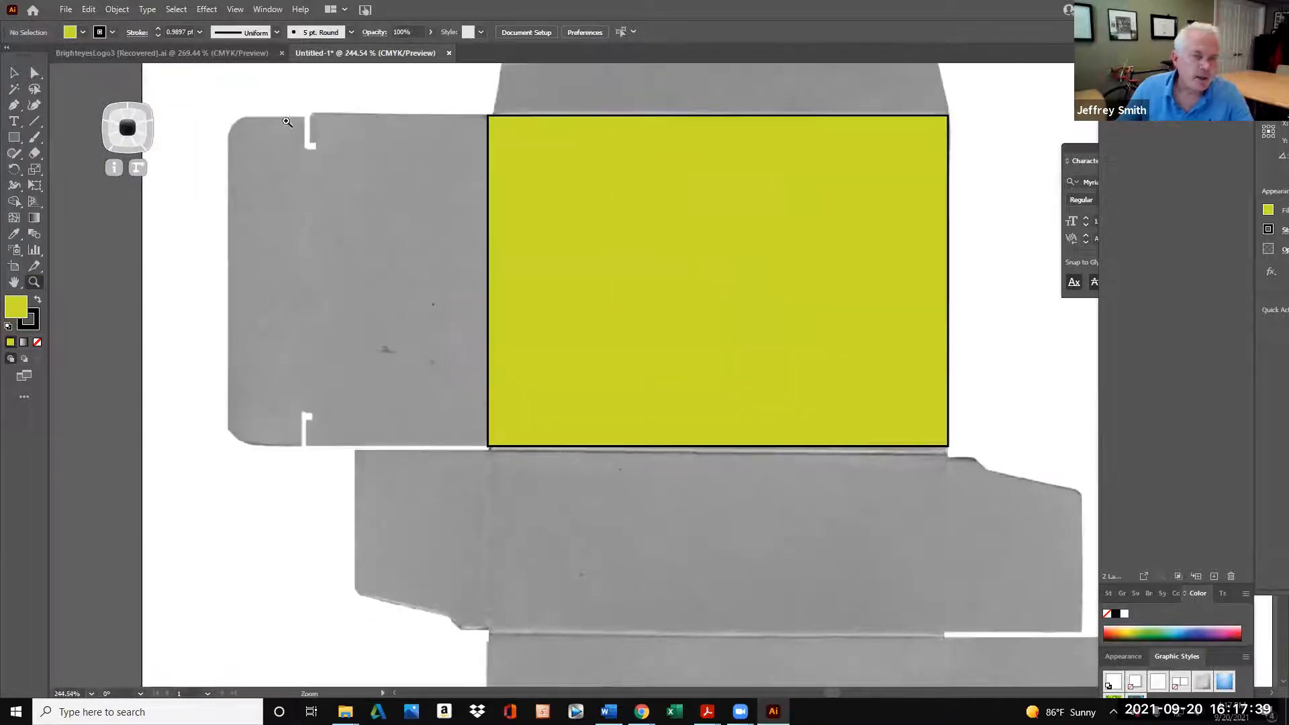
{"action": "left_click", "coordinate": [15, 106]}
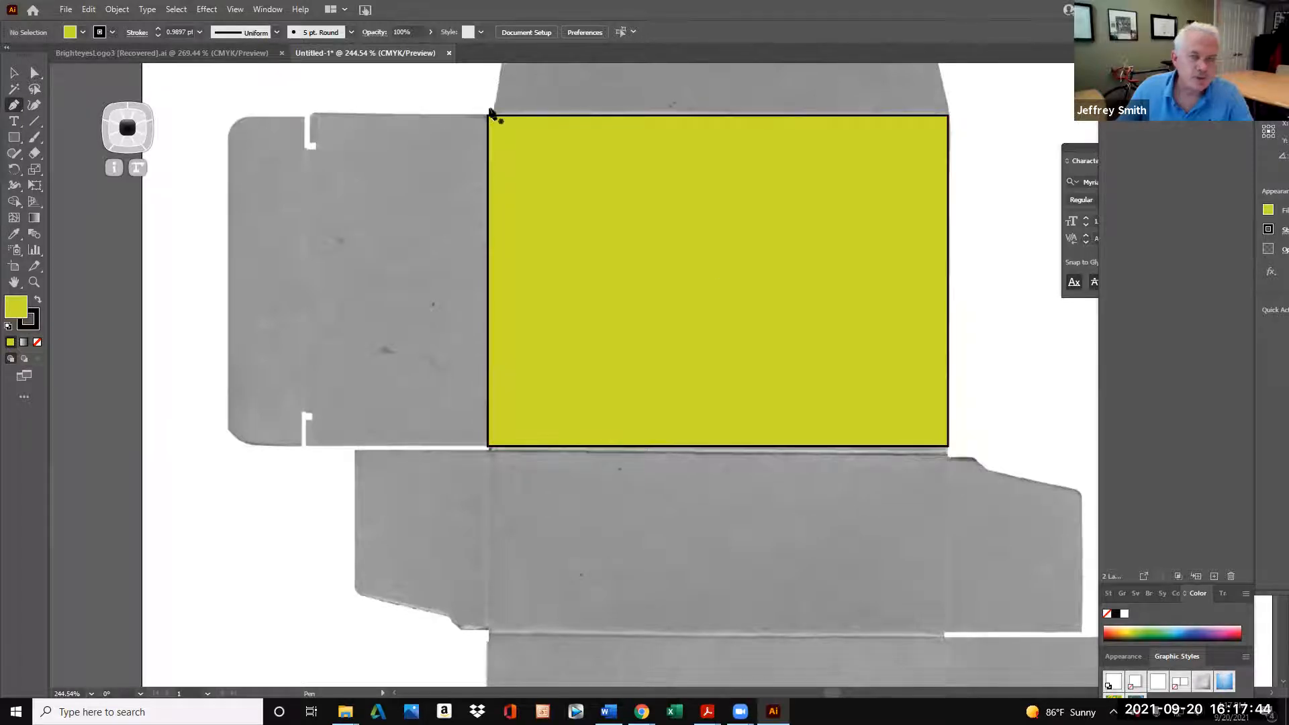
{"action": "left_click", "coordinate": [488, 115]}
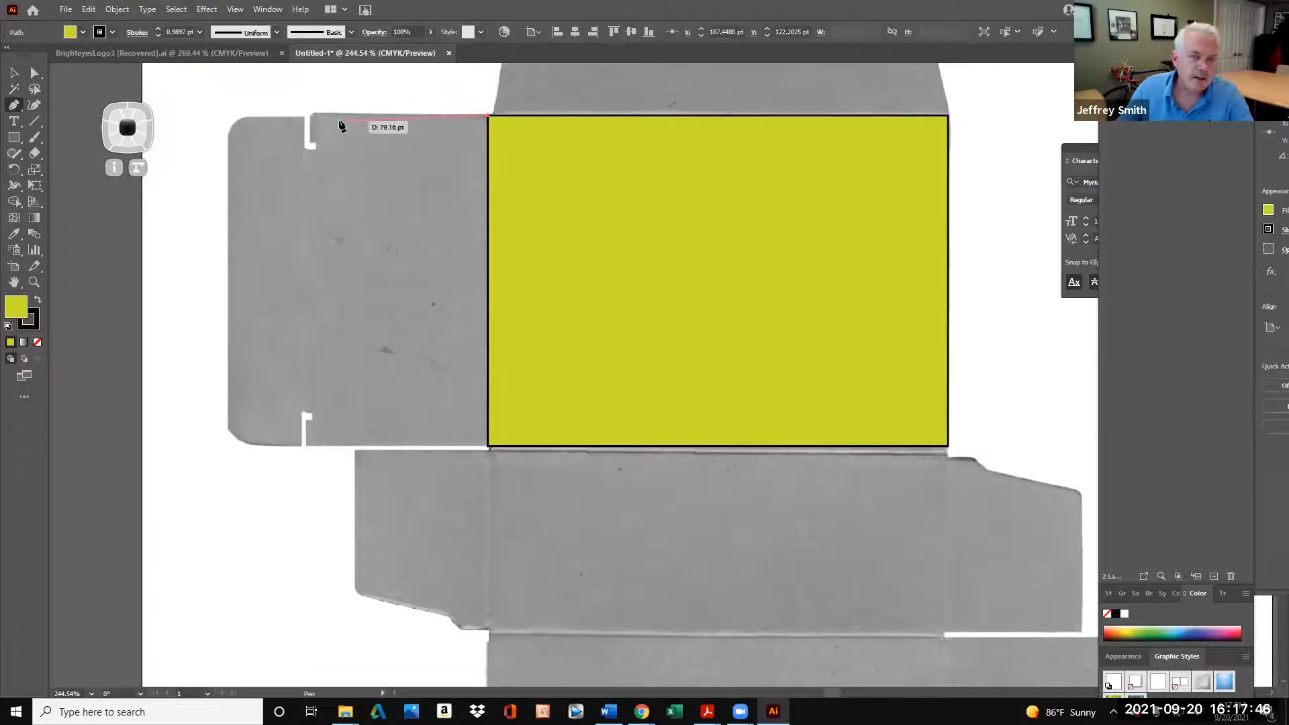
{"action": "scroll", "coordinate": [314, 119], "scroll_direction": "up", "scroll_amount": 1}
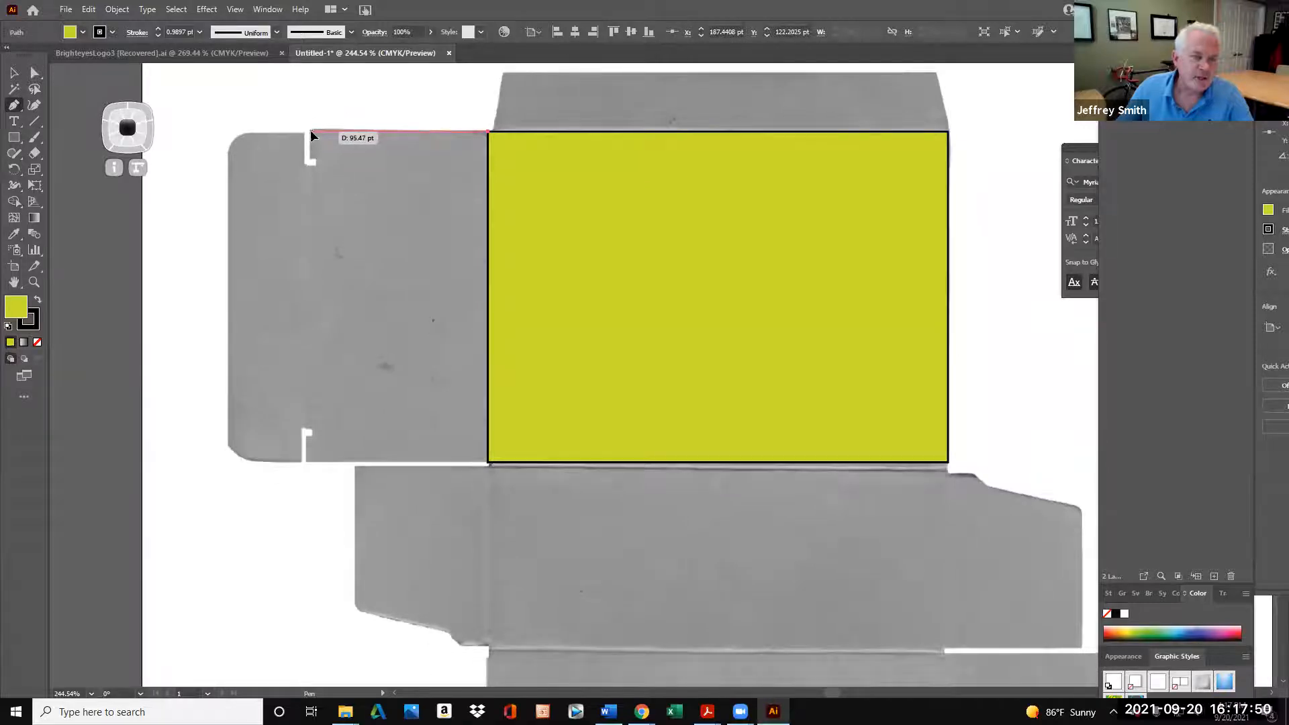
{"action": "left_click", "coordinate": [311, 132]}
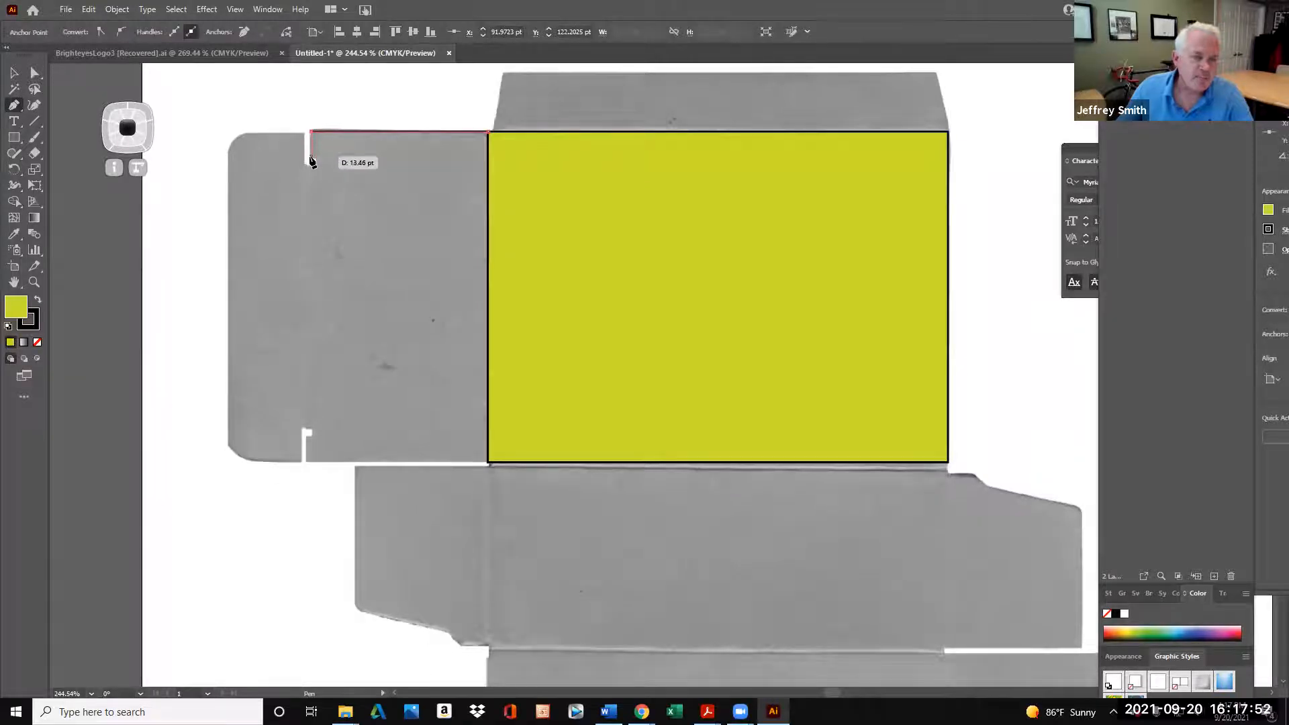
Trace the L-shaped upper slot of the side flap, about 13 pt down its inner side and back up to the flap edge
{"action": "left_click", "coordinate": [312, 156]}
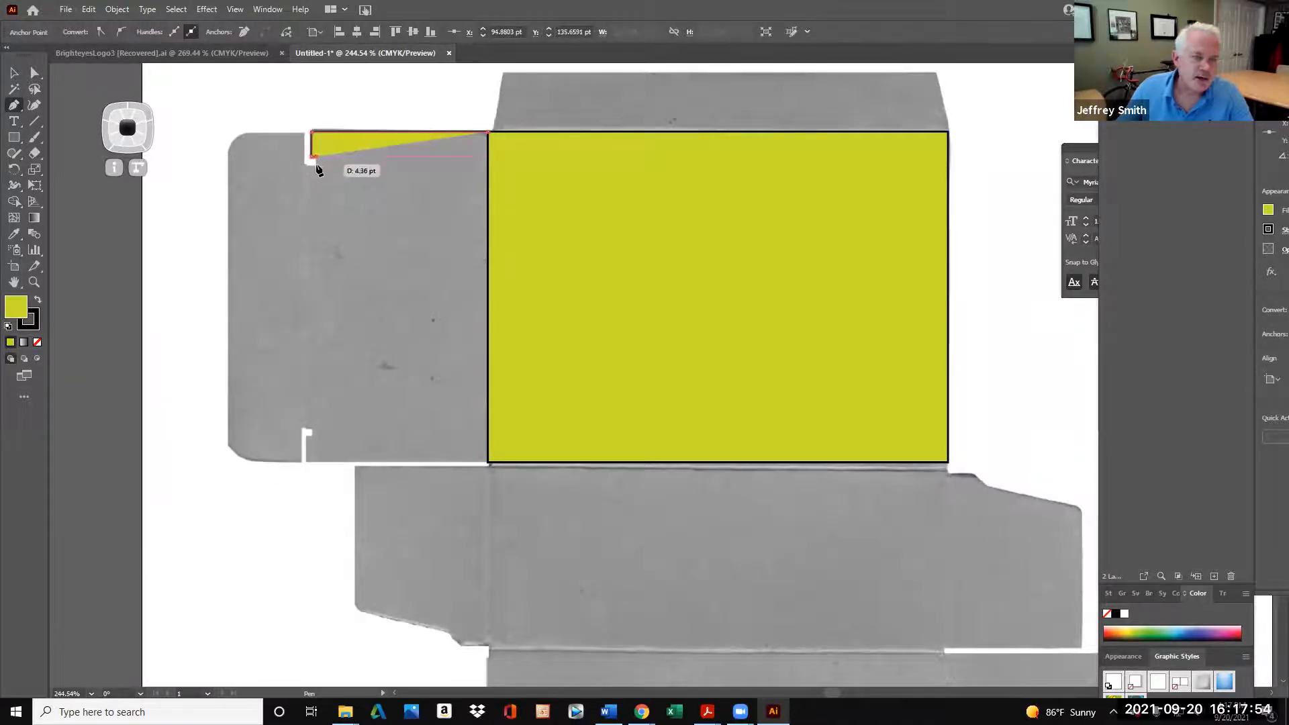
{"action": "left_click", "coordinate": [316, 167]}
{"action": "left_click", "coordinate": [303, 166]}
{"action": "left_click", "coordinate": [304, 132]}
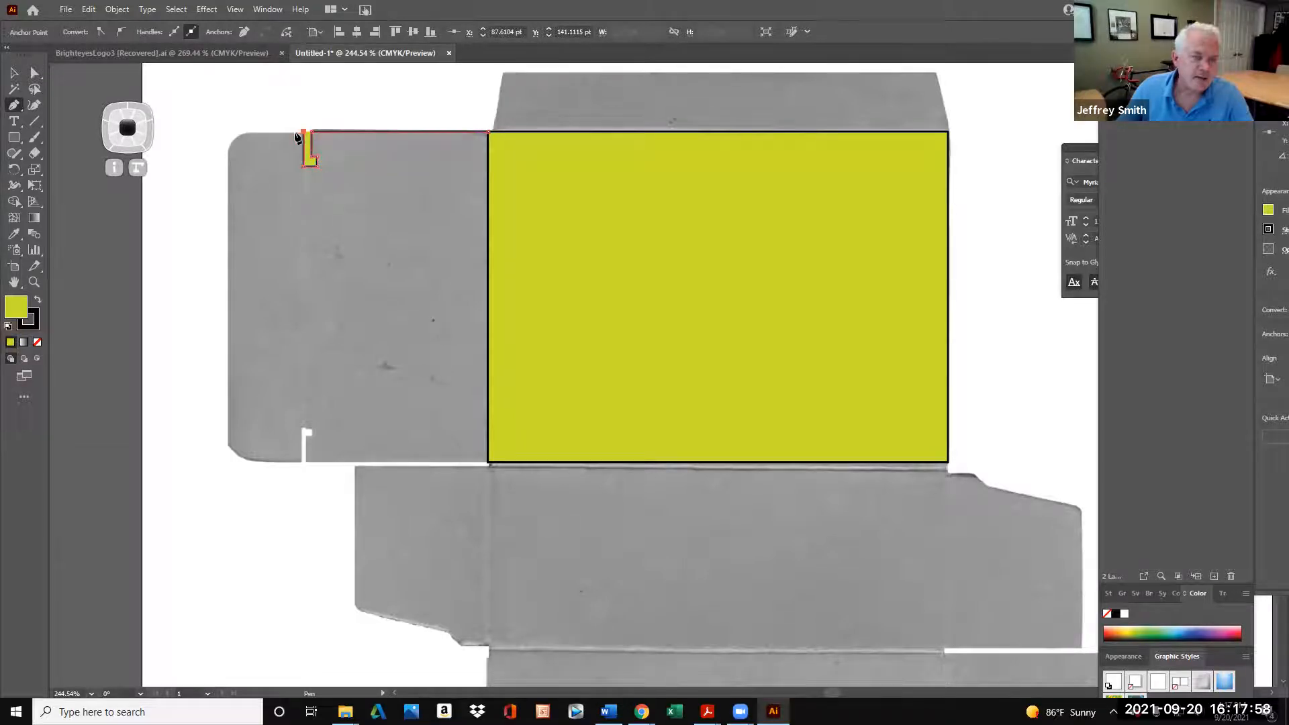
Continue the path around the side flap's rounded upper corner, down its outer edge and around the rounded lower corner
{"action": "left_click", "coordinate": [249, 134]}
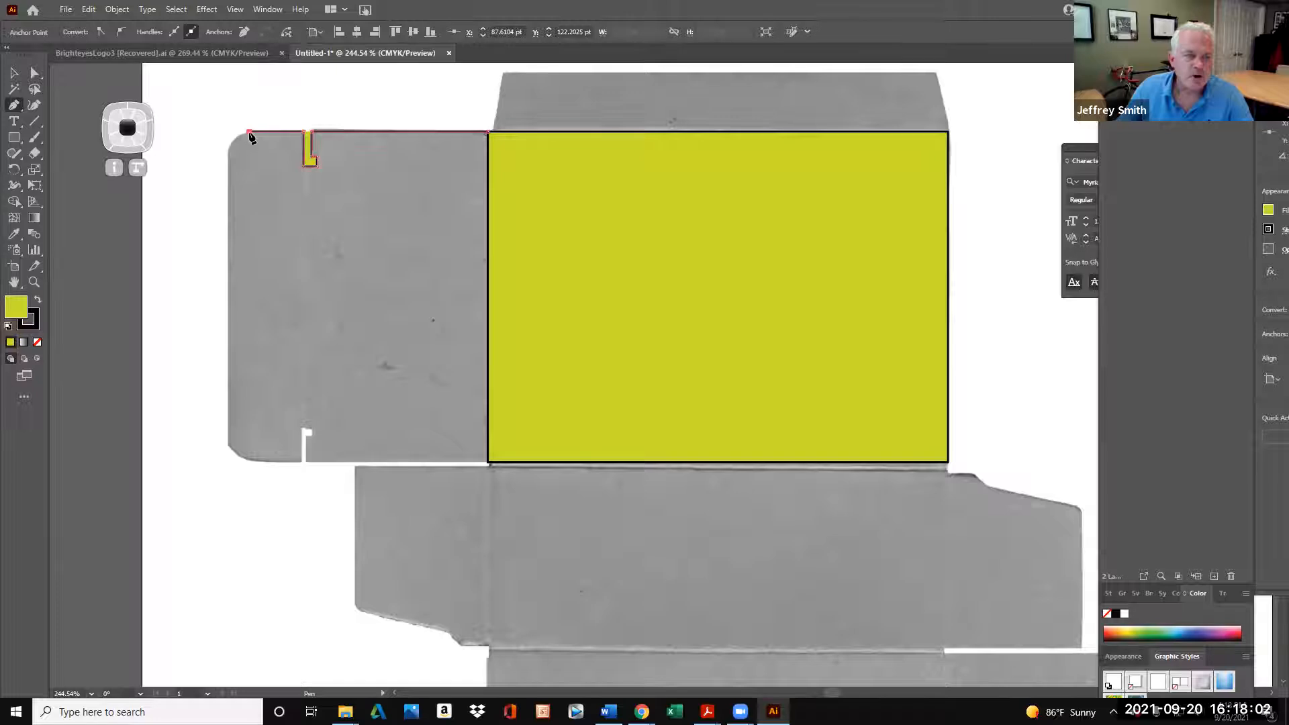
{"action": "left_click_drag", "start_coordinate": [228, 154], "coordinate": [226, 170]}
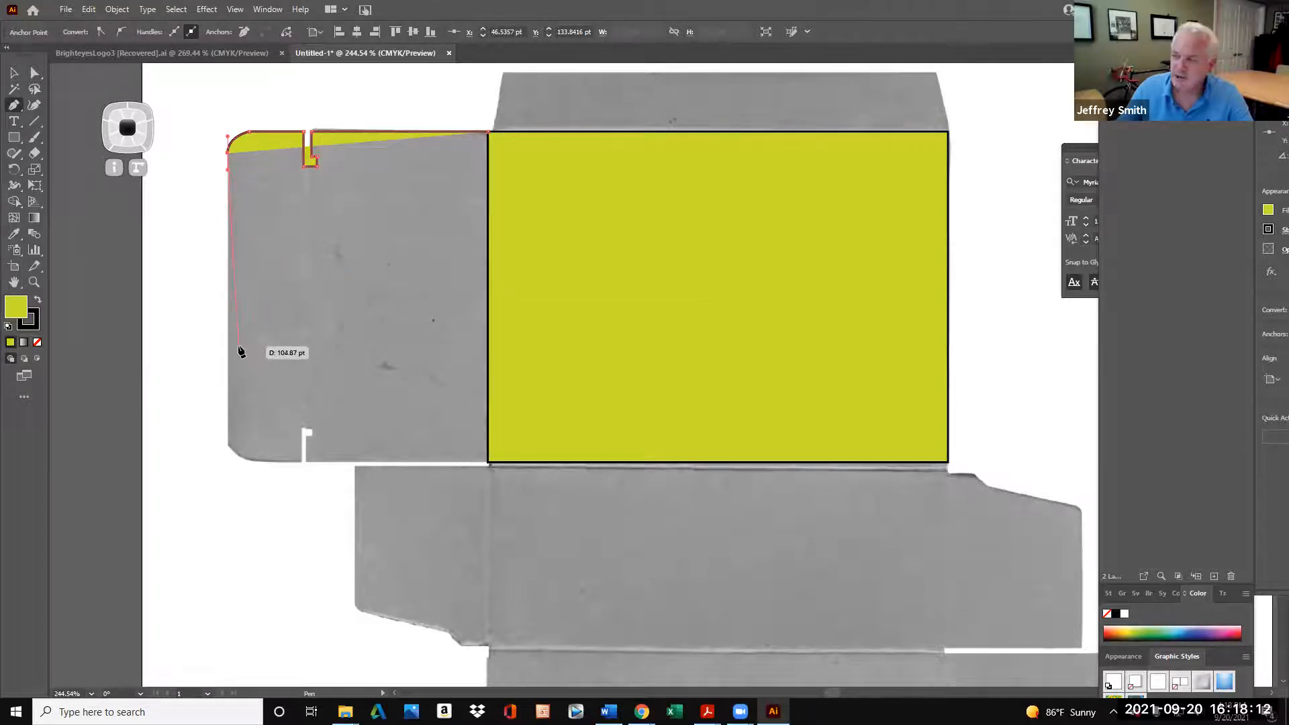
{"action": "left_click", "coordinate": [228, 442]}
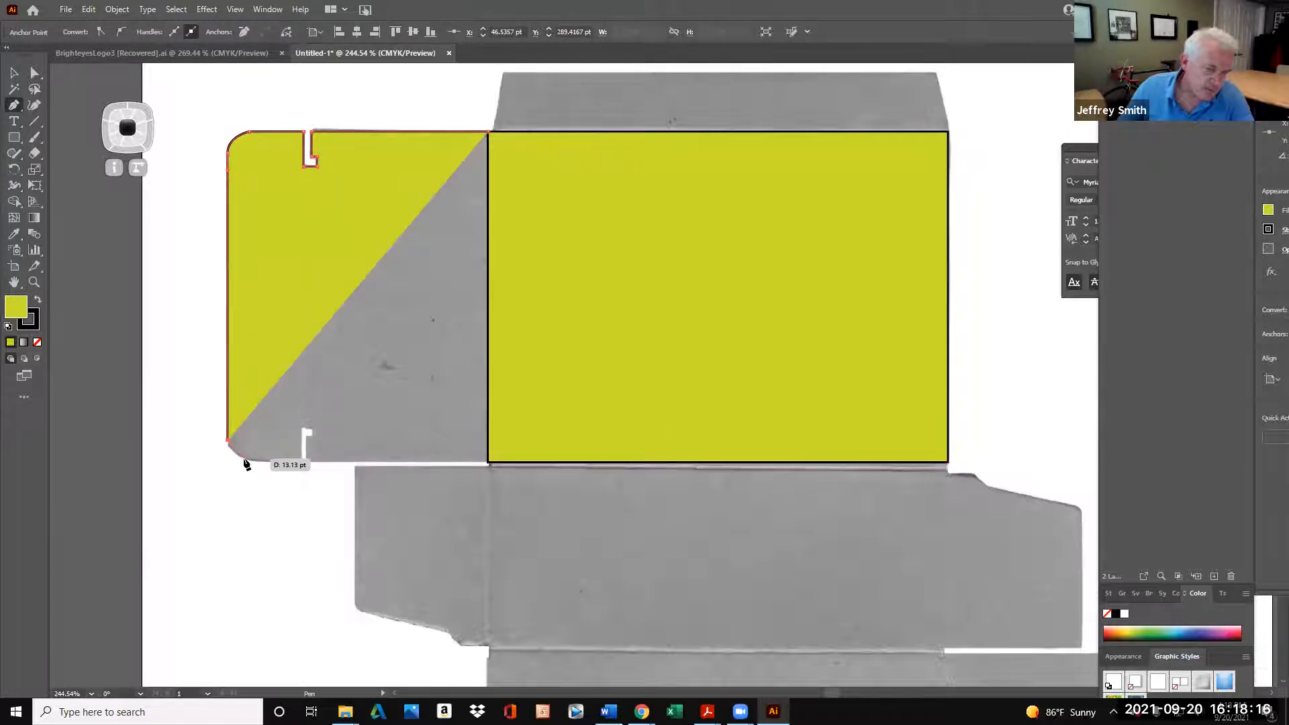
{"action": "left_click", "coordinate": [244, 457]}
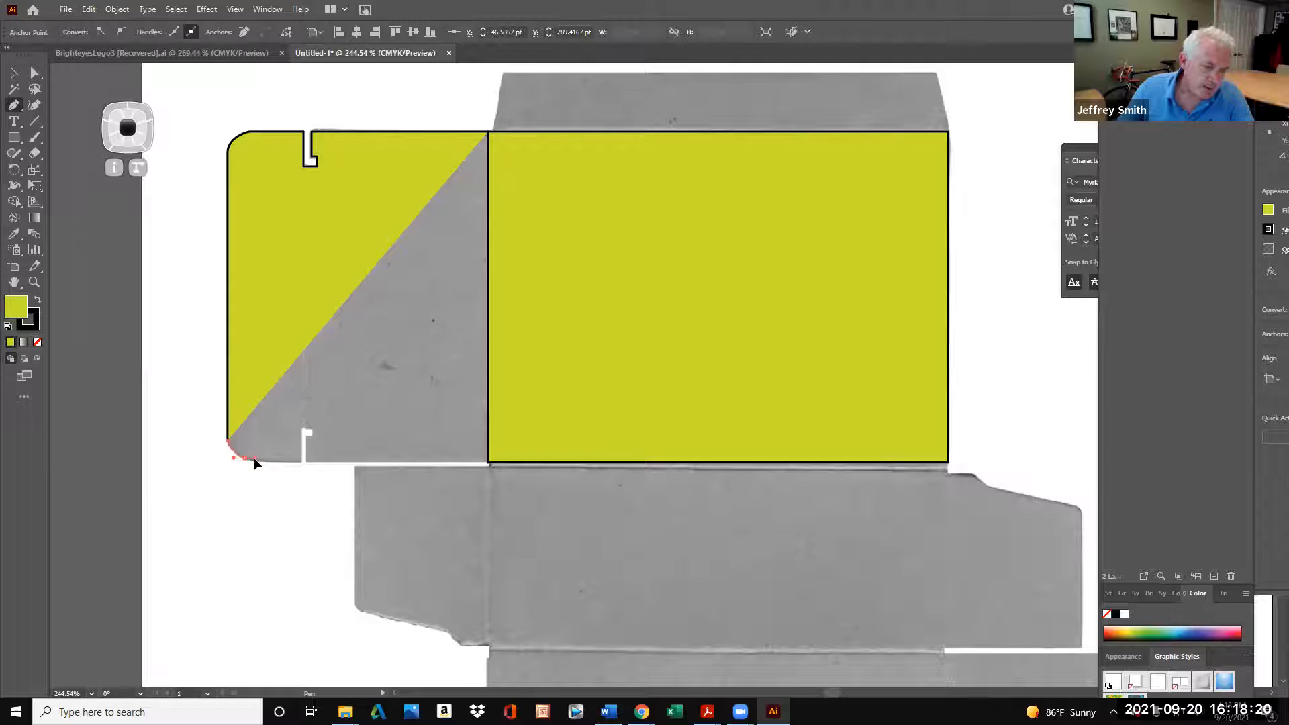
{"action": "left_click_drag", "start_coordinate": [253, 457], "coordinate": [255, 458]}
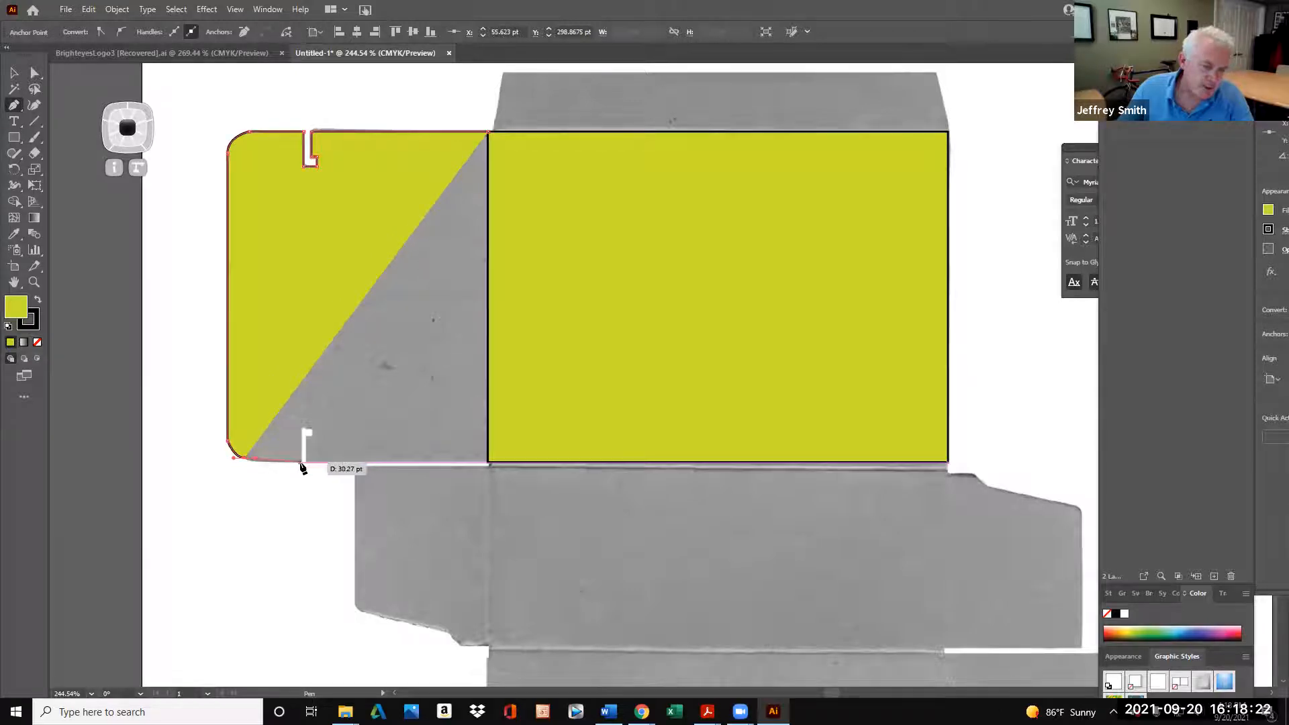
Trace the side flap's lower slot and lower edge, closing the path at its starting corner on the yellow-green face
{"action": "left_click", "coordinate": [301, 462]}
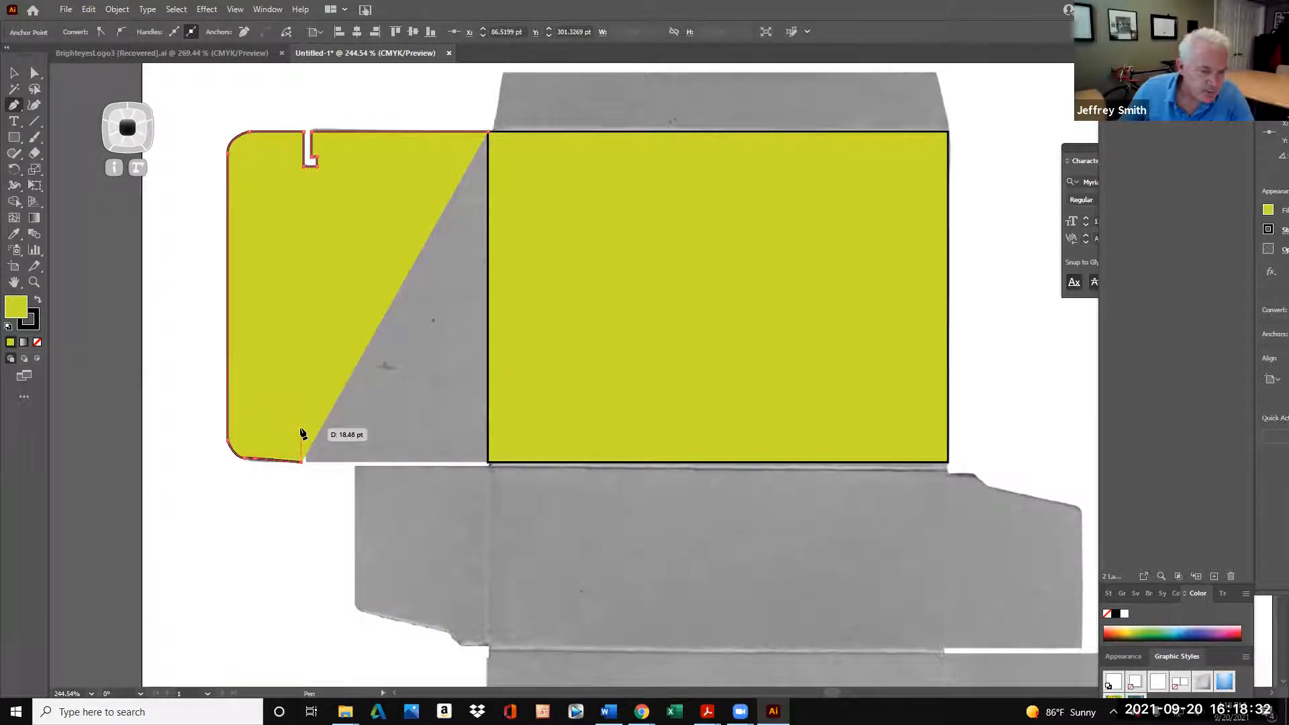
{"action": "left_click", "coordinate": [302, 427]}
{"action": "left_click", "coordinate": [313, 428]}
{"action": "left_click", "coordinate": [313, 437]}
{"action": "left_click", "coordinate": [307, 437]}
{"action": "left_click", "coordinate": [308, 462]}
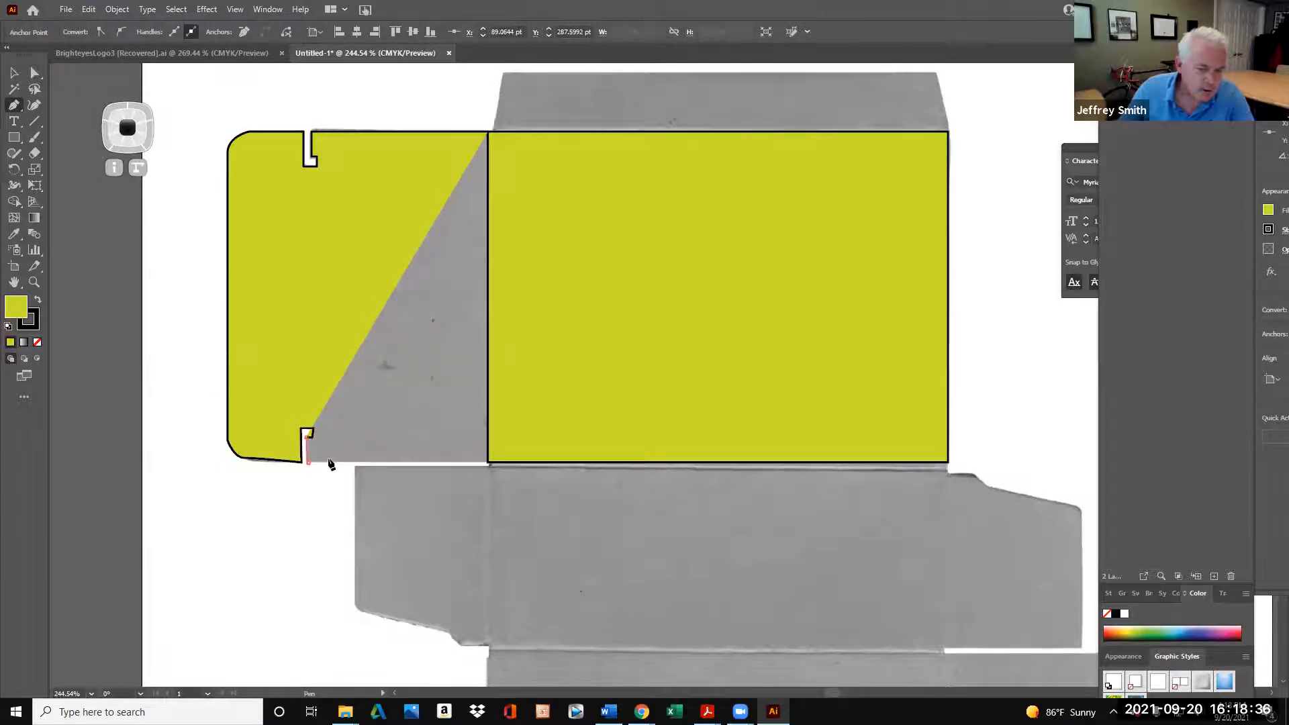
{"action": "left_click", "coordinate": [488, 463]}
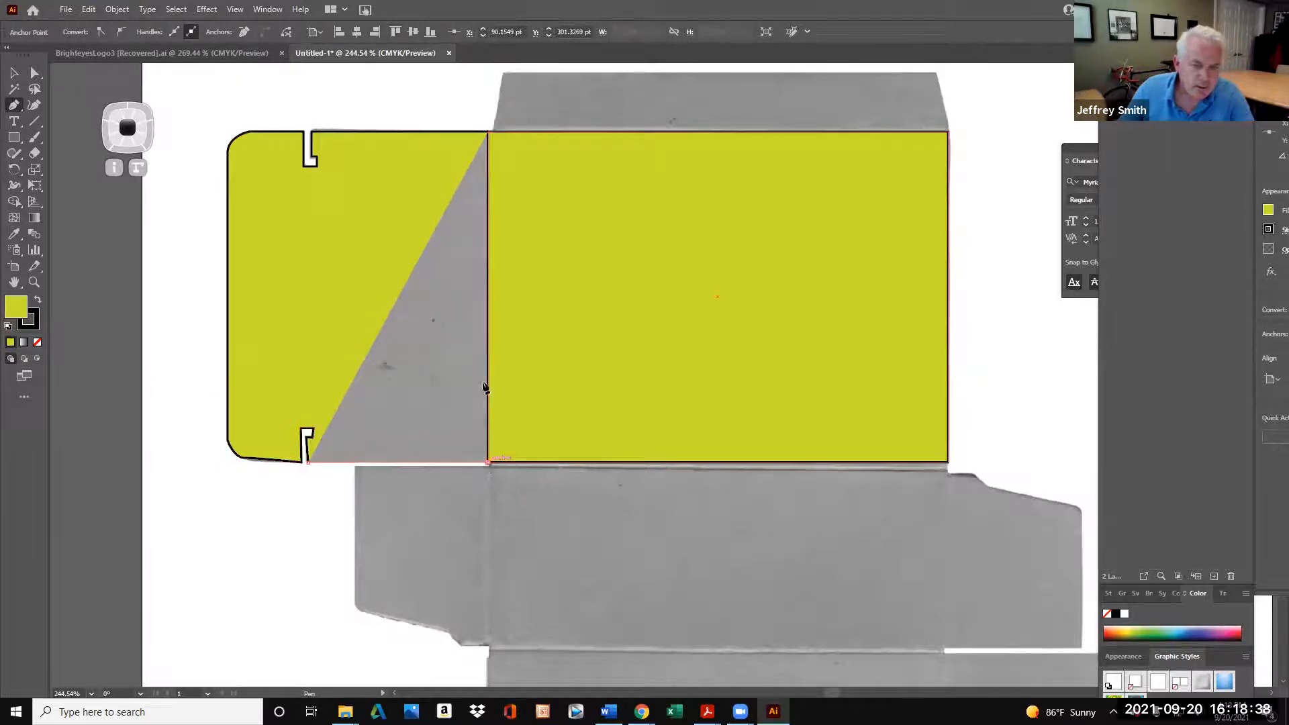
{"action": "left_click", "coordinate": [488, 134]}
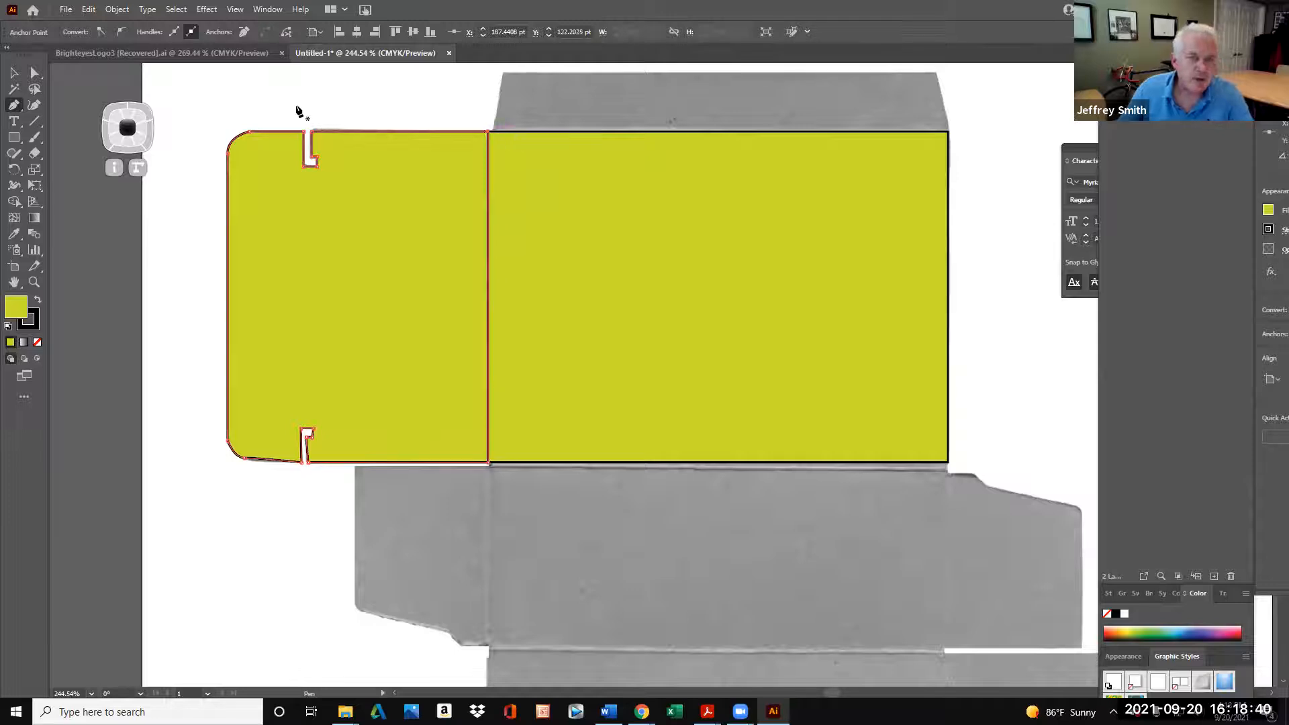
Set the traced side flap's fill to orange-yellow, hex FFCC00
{"action": "double_click", "coordinate": [16, 307]}
{"action": "left_click_drag", "start_coordinate": [662, 276], "coordinate": [663, 271]}
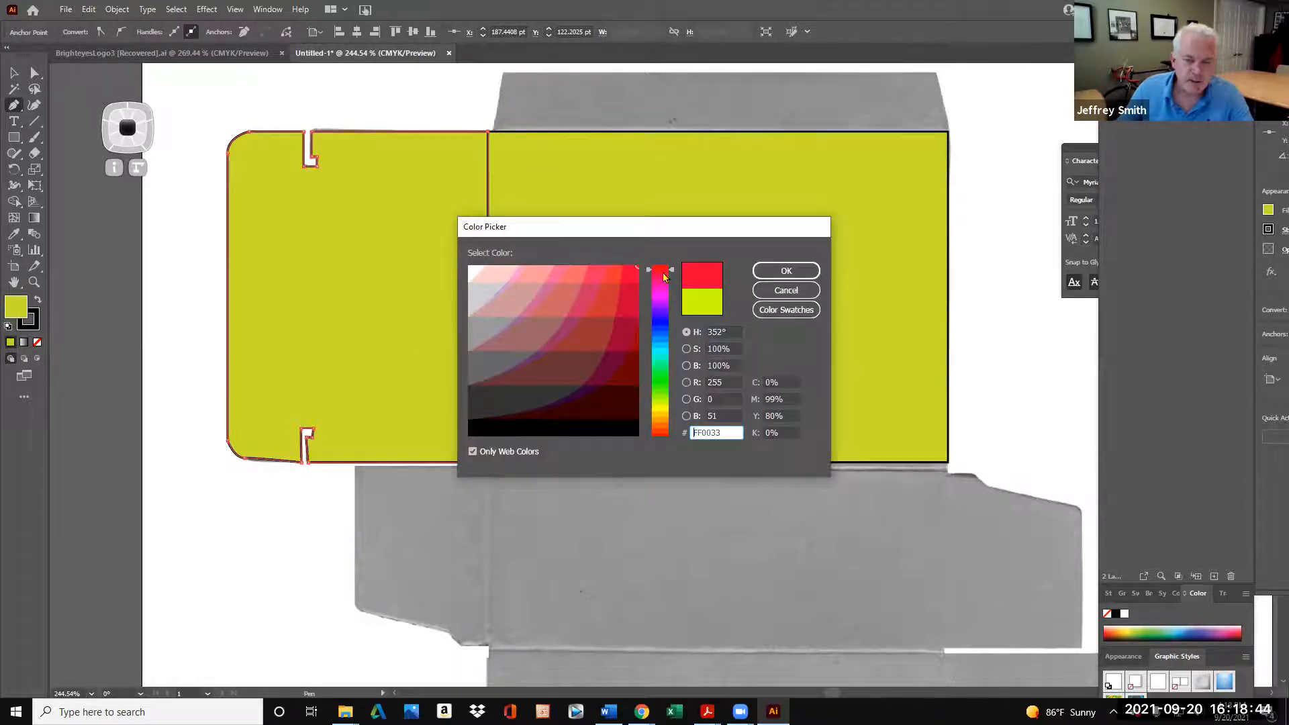
{"action": "left_click", "coordinate": [660, 417]}
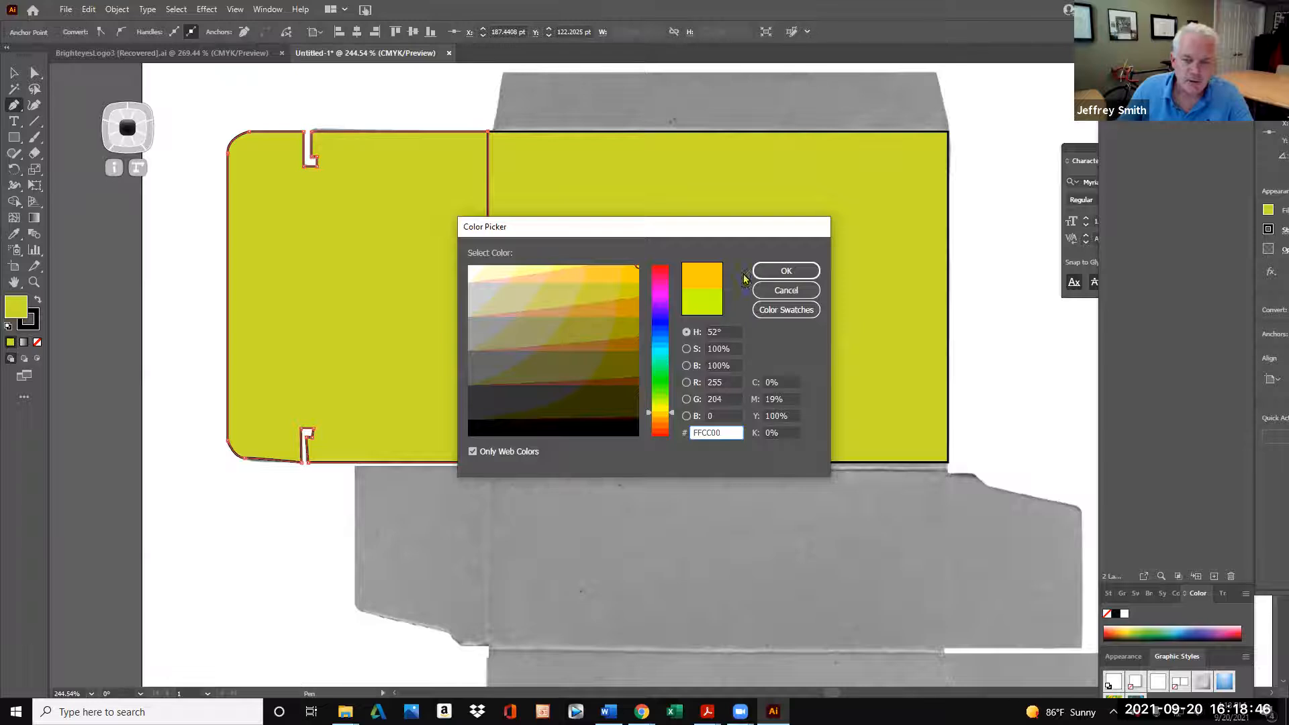
{"action": "left_click", "coordinate": [786, 270]}
Trace the tapered flap above the yellow-green face with the Pen tool, following the template and closing the path
{"action": "scroll", "coordinate": [368, 365], "scroll_direction": "down", "scroll_amount": 1}
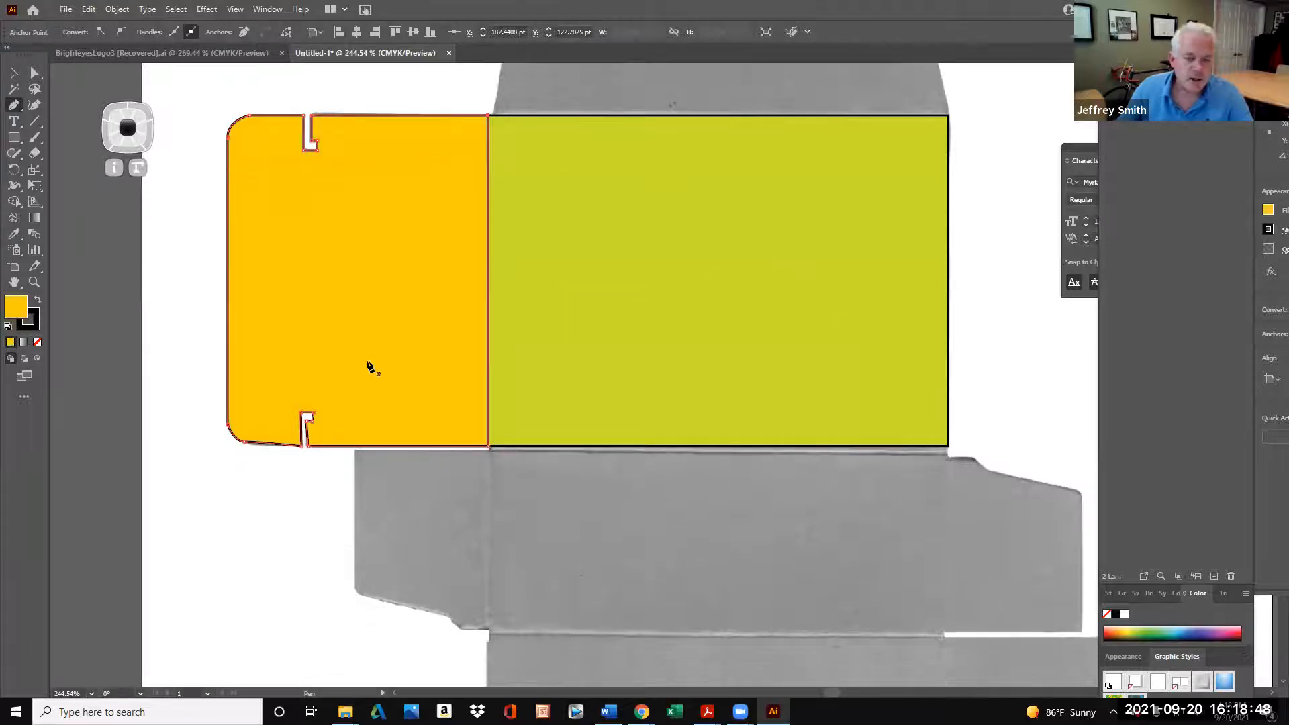
{"action": "scroll", "coordinate": [416, 359], "scroll_direction": "up", "scroll_amount": 2}
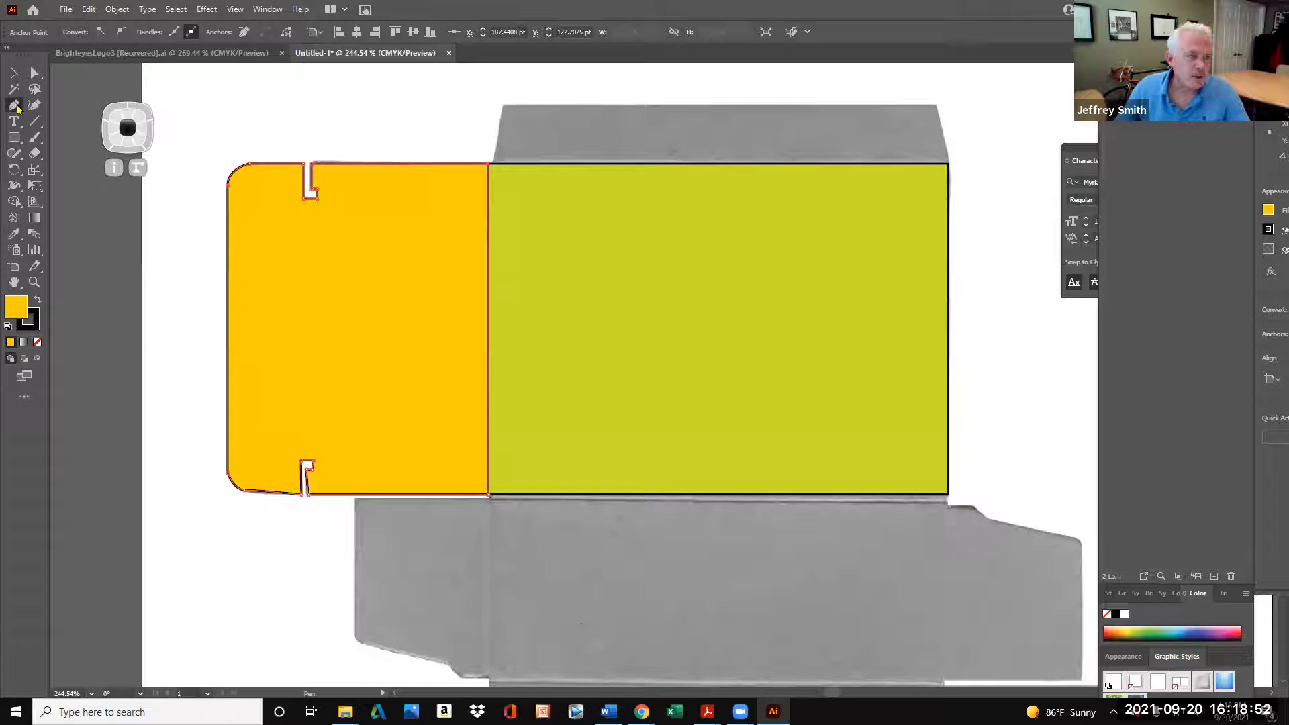
{"action": "left_click", "coordinate": [947, 164]}
{"action": "left_click", "coordinate": [937, 105]}
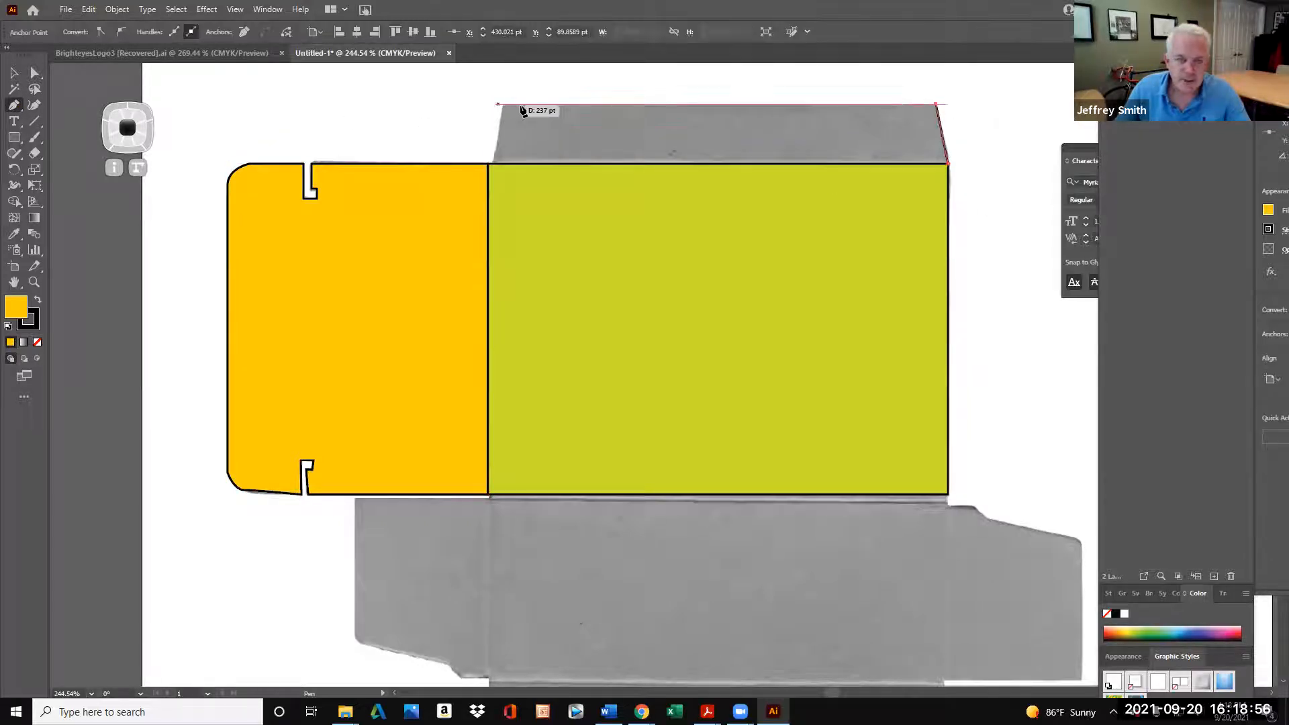
{"action": "left_click", "coordinate": [504, 106]}
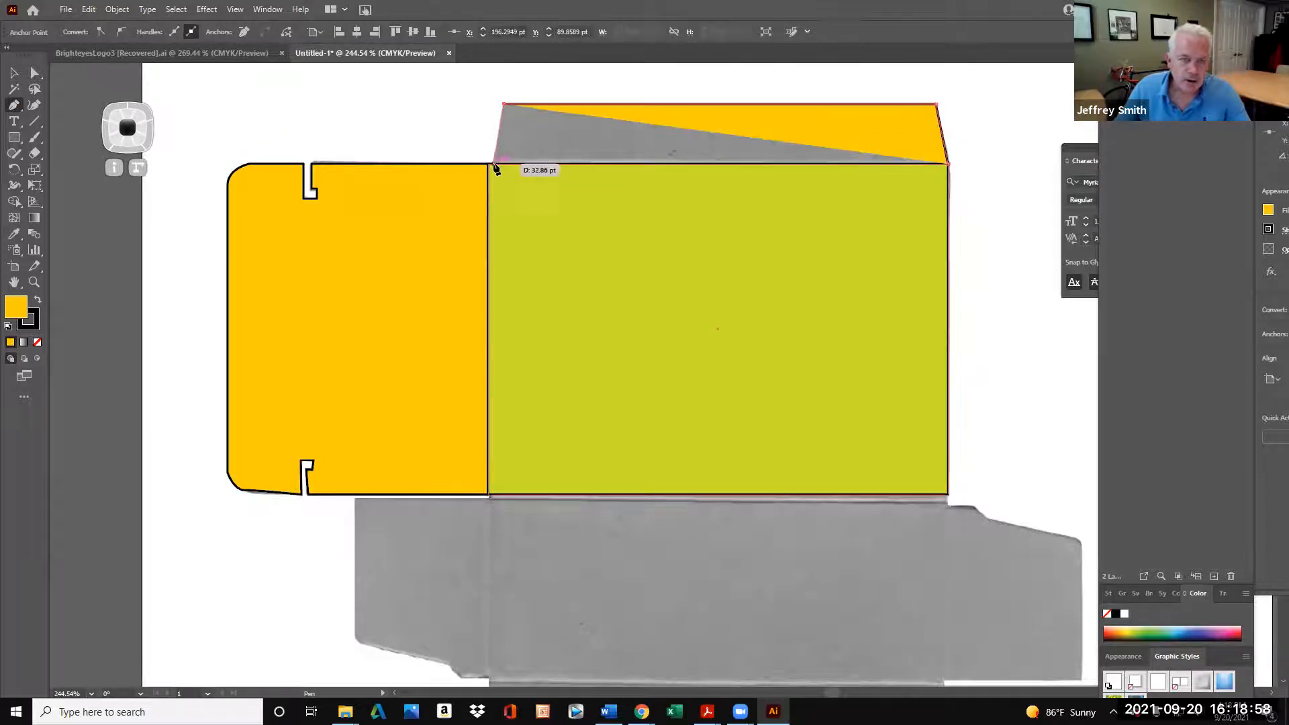
{"action": "left_click", "coordinate": [494, 164]}
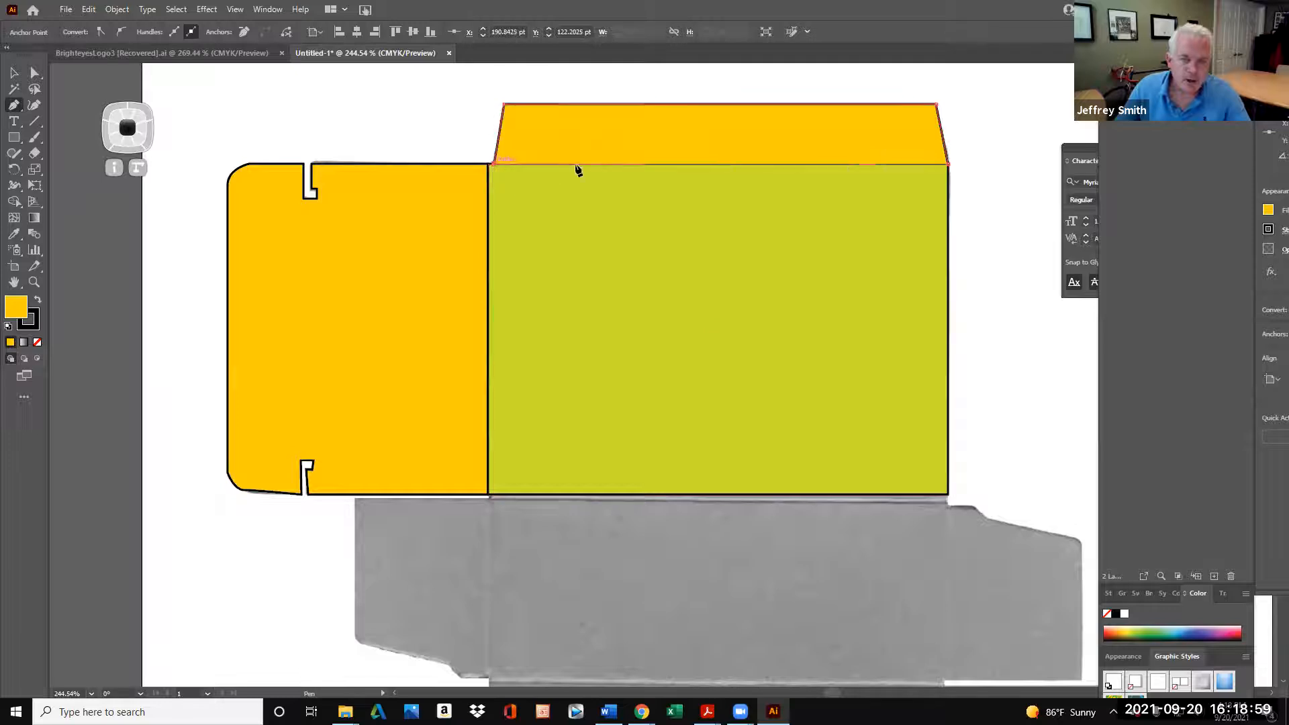
{"action": "left_click", "coordinate": [948, 165]}
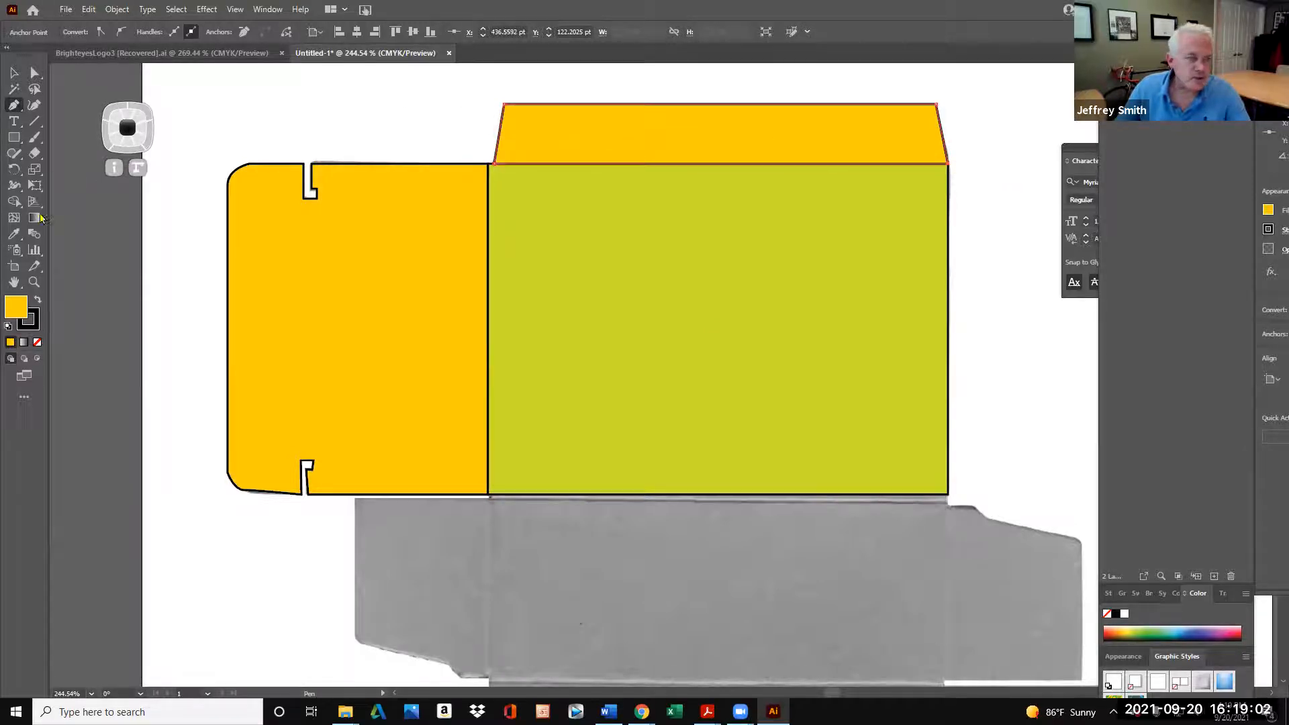
Change the tapered top flap's fill colour to green
{"action": "double_click", "coordinate": [21, 312]}
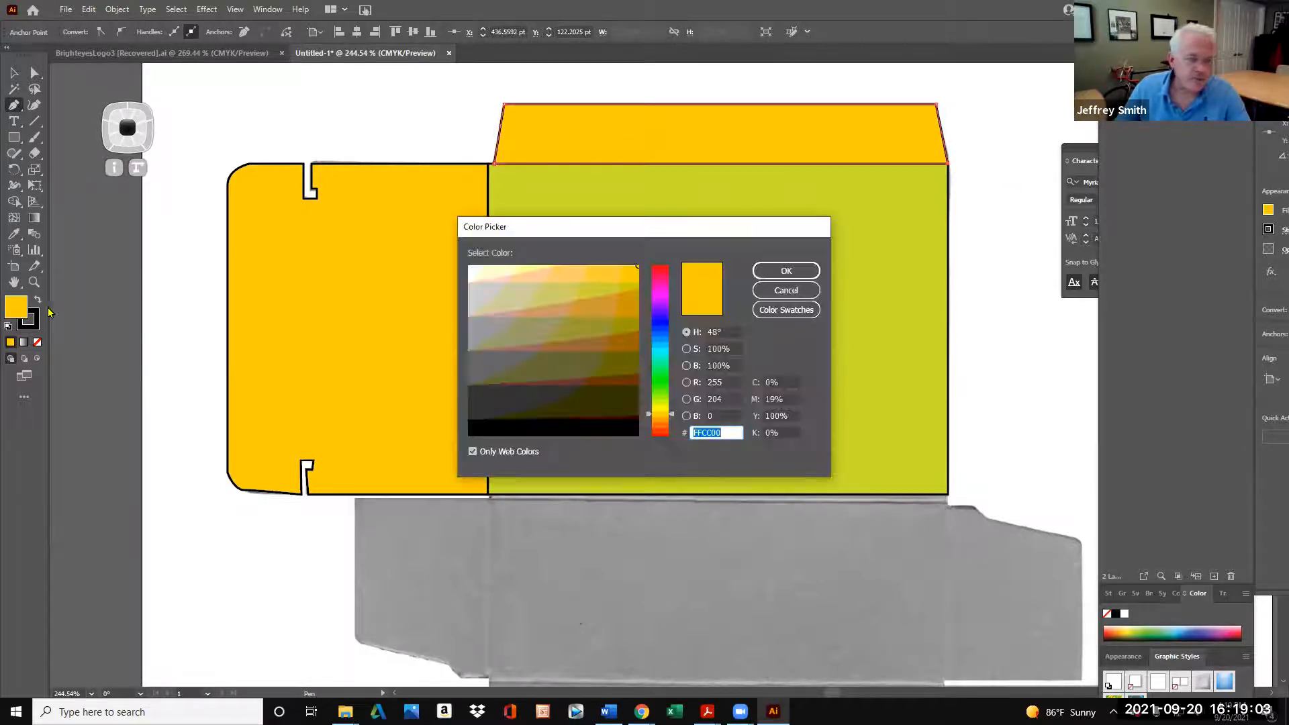
{"action": "left_click", "coordinate": [661, 381]}
{"action": "left_click", "coordinate": [785, 270]}
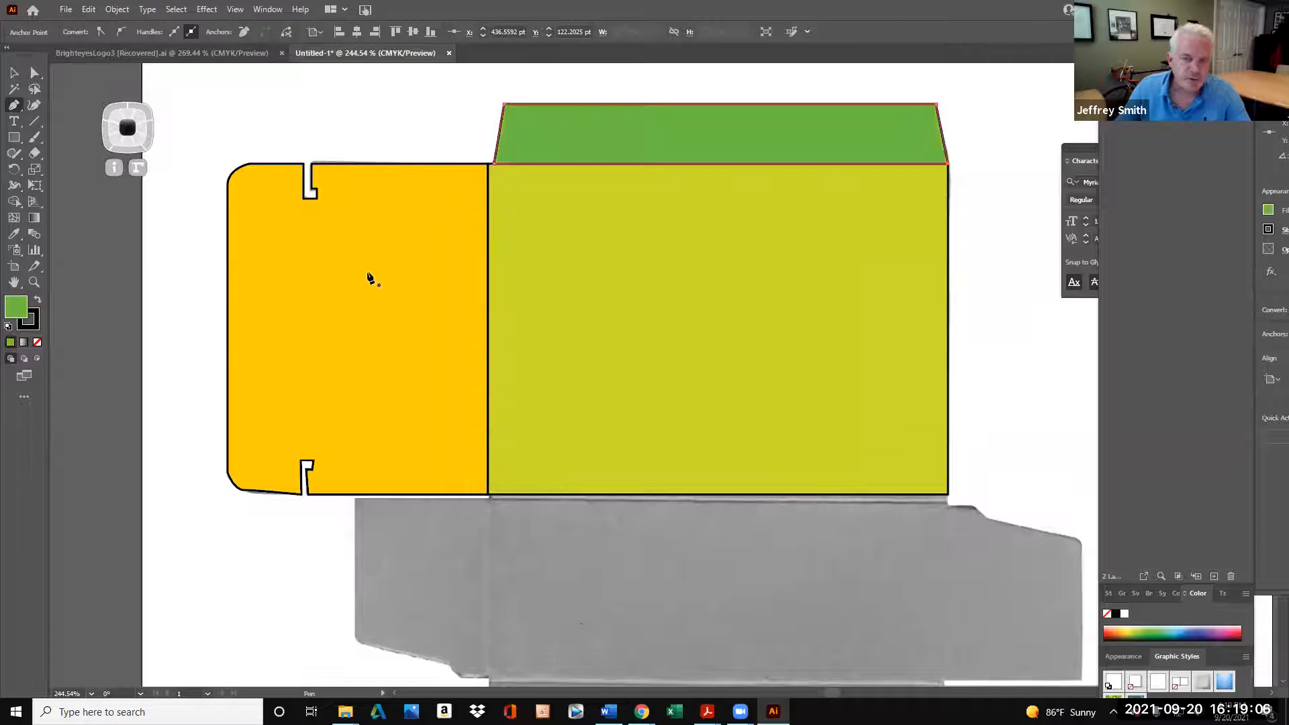
Pull the yellow-green face's lower-left corner point down slightly to meet the template's fold line
{"action": "scroll", "coordinate": [452, 317], "scroll_direction": "down", "scroll_amount": 2}
{"action": "scroll", "coordinate": [451, 317], "scroll_direction": "up", "scroll_amount": 2}
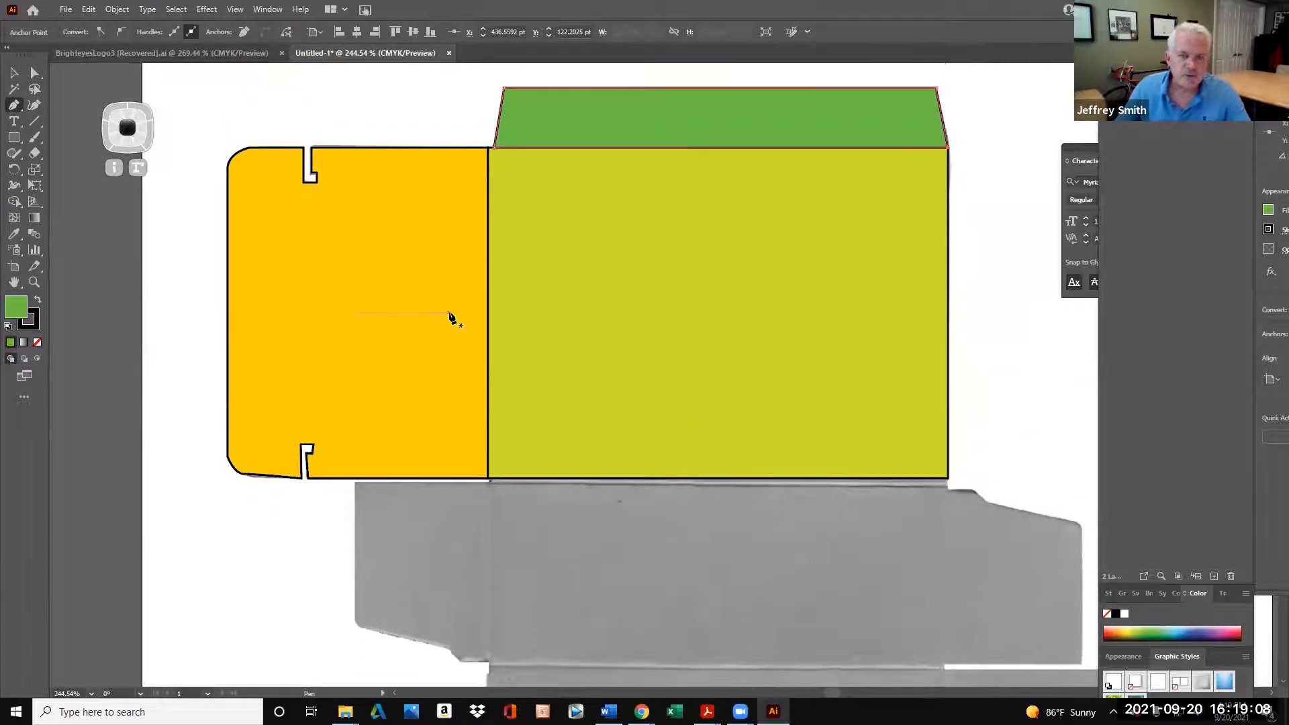
{"action": "scroll", "coordinate": [451, 317], "scroll_direction": "down", "scroll_amount": 3}
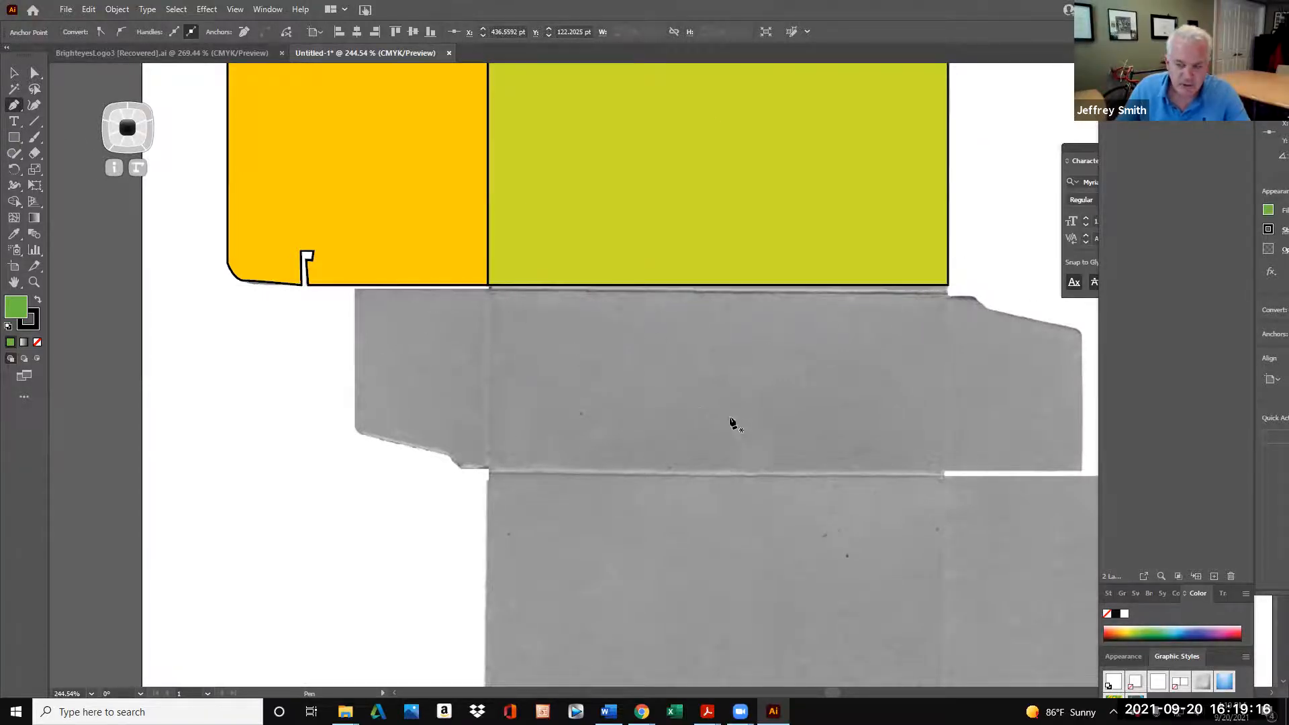
{"action": "left_click", "coordinate": [35, 73]}
{"action": "left_click", "coordinate": [511, 290]}
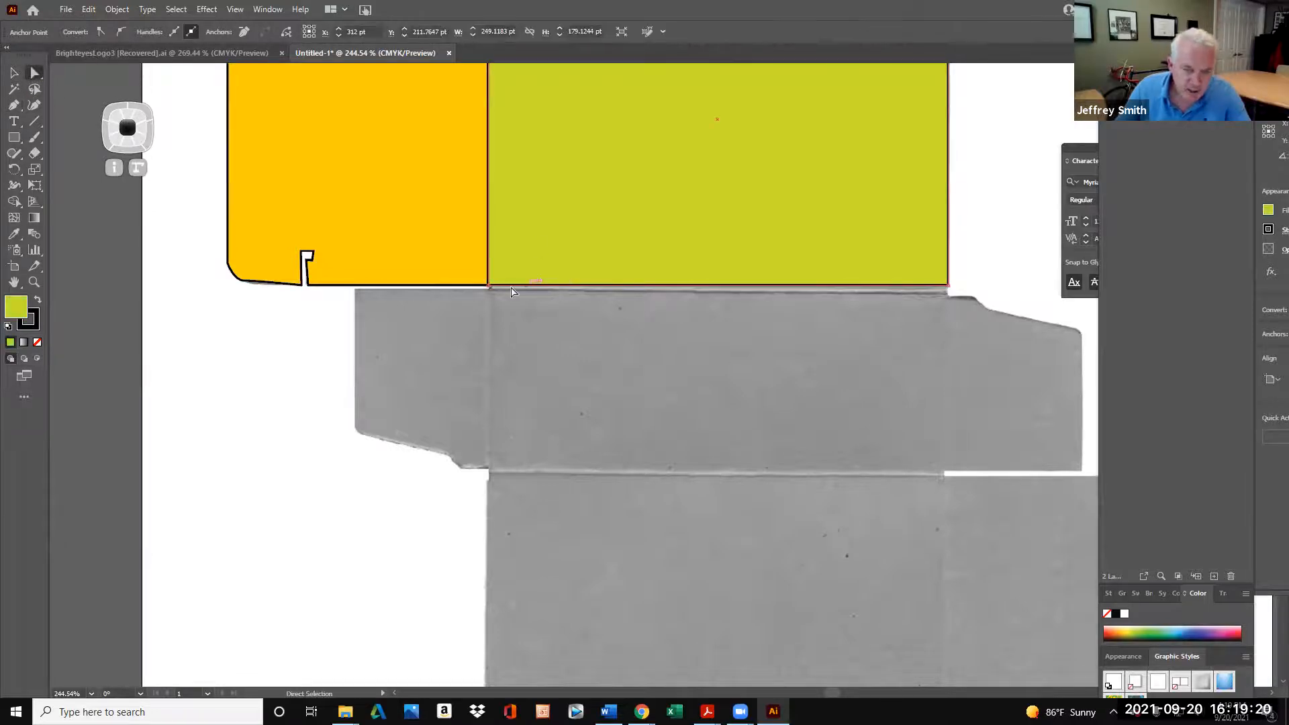
{"action": "left_click_drag", "start_coordinate": [489, 291], "coordinate": [488, 288]}
{"action": "left_click", "coordinate": [863, 310]}
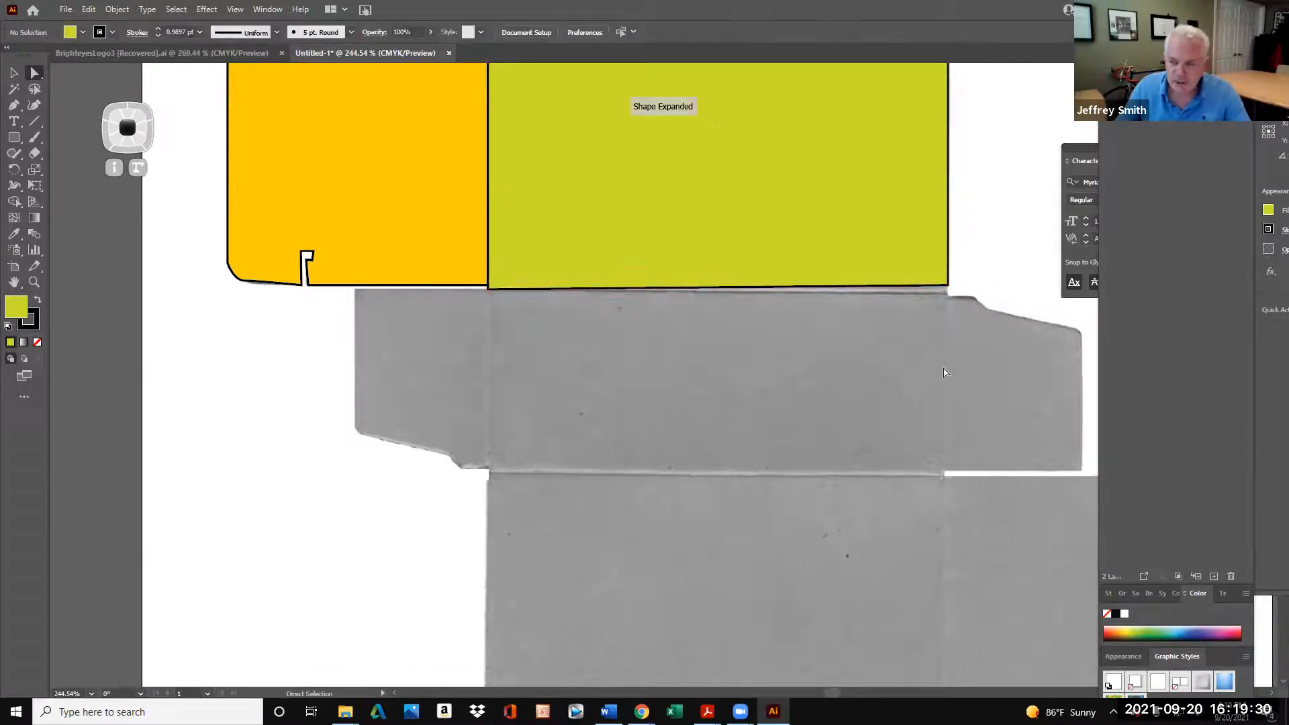
Draw a rectangle about 249 by 100 pt over the panel below the yellow-green face and delete the stray rectangle beside it
{"action": "left_click", "coordinate": [13, 137]}
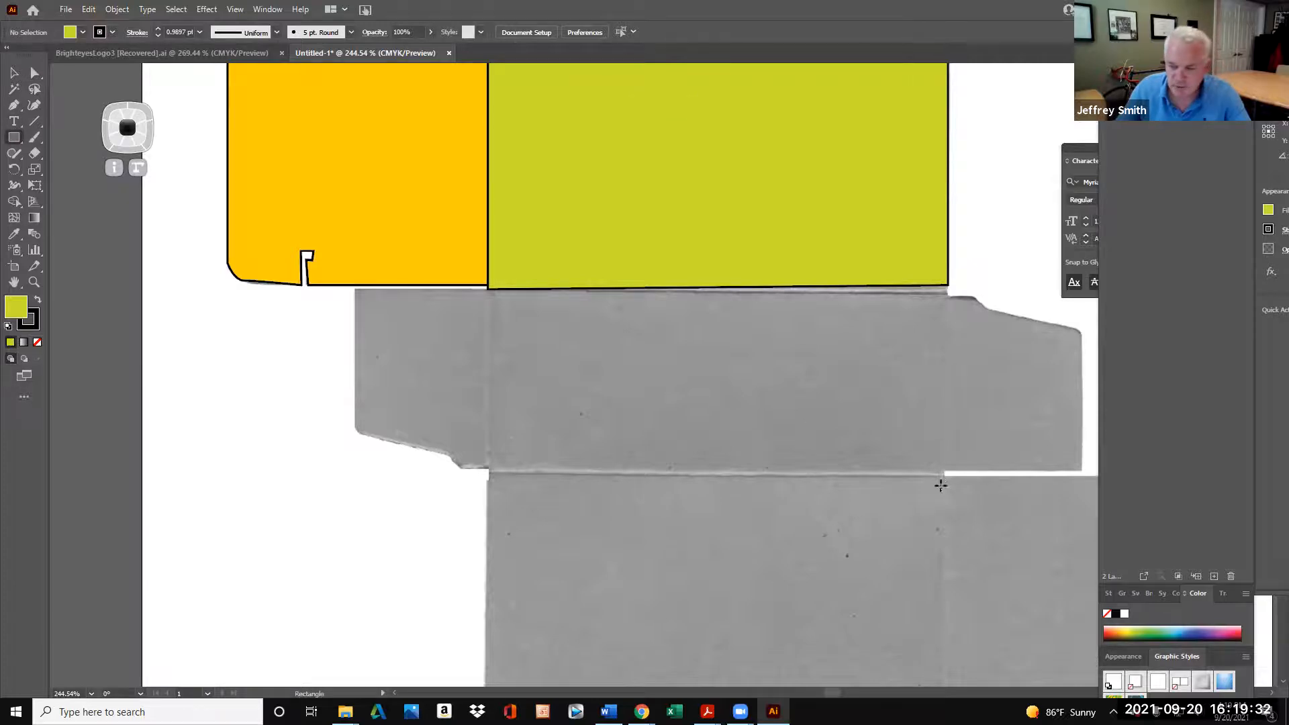
{"action": "left_click", "coordinate": [948, 286]}
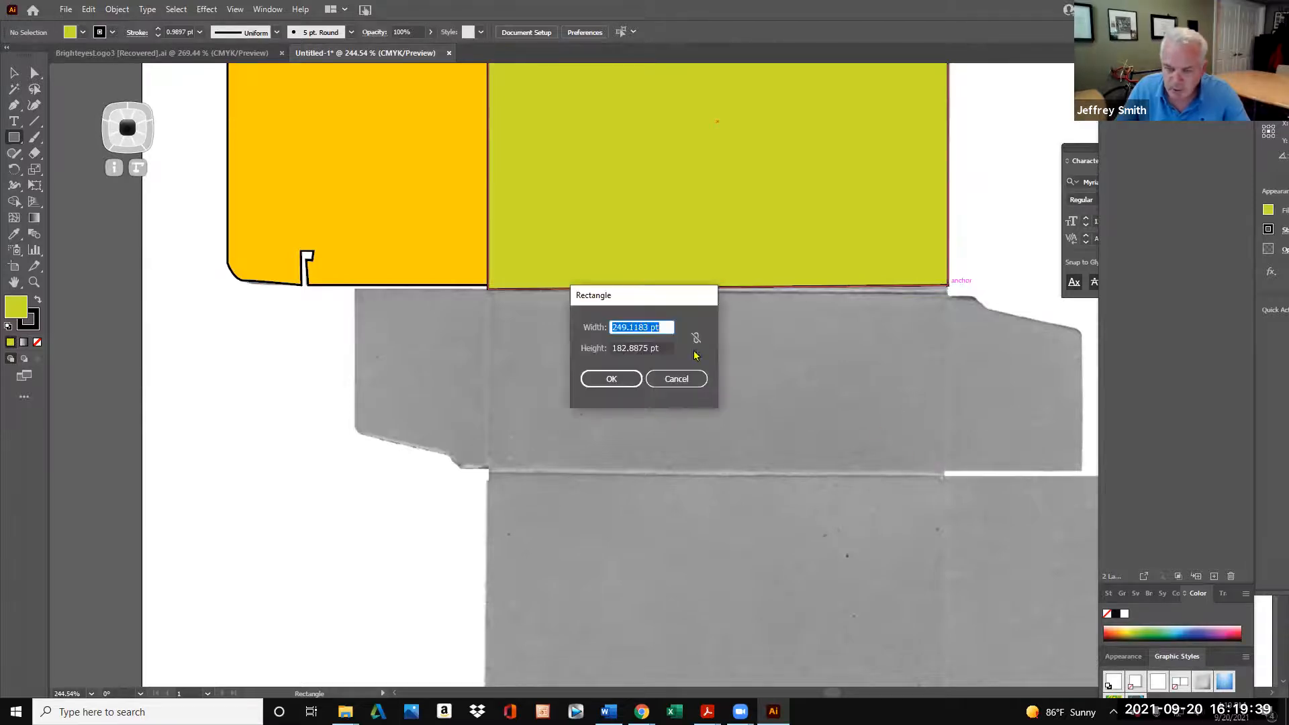
{"action": "left_click", "coordinate": [609, 378]}
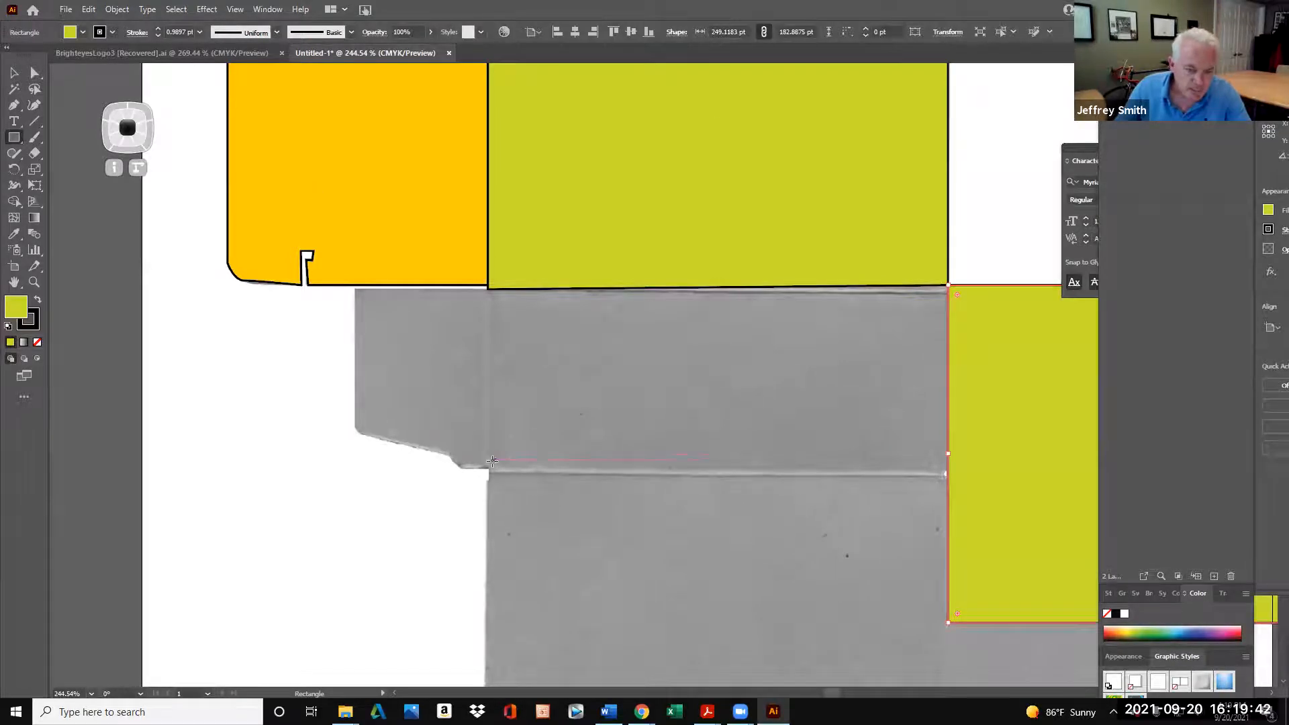
{"action": "left_click_drag", "start_coordinate": [641, 394], "coordinate": [948, 285]}
{"action": "left_click", "coordinate": [15, 72]}
{"action": "left_click", "coordinate": [996, 369]}
{"action": "key", "text": "Delete"}
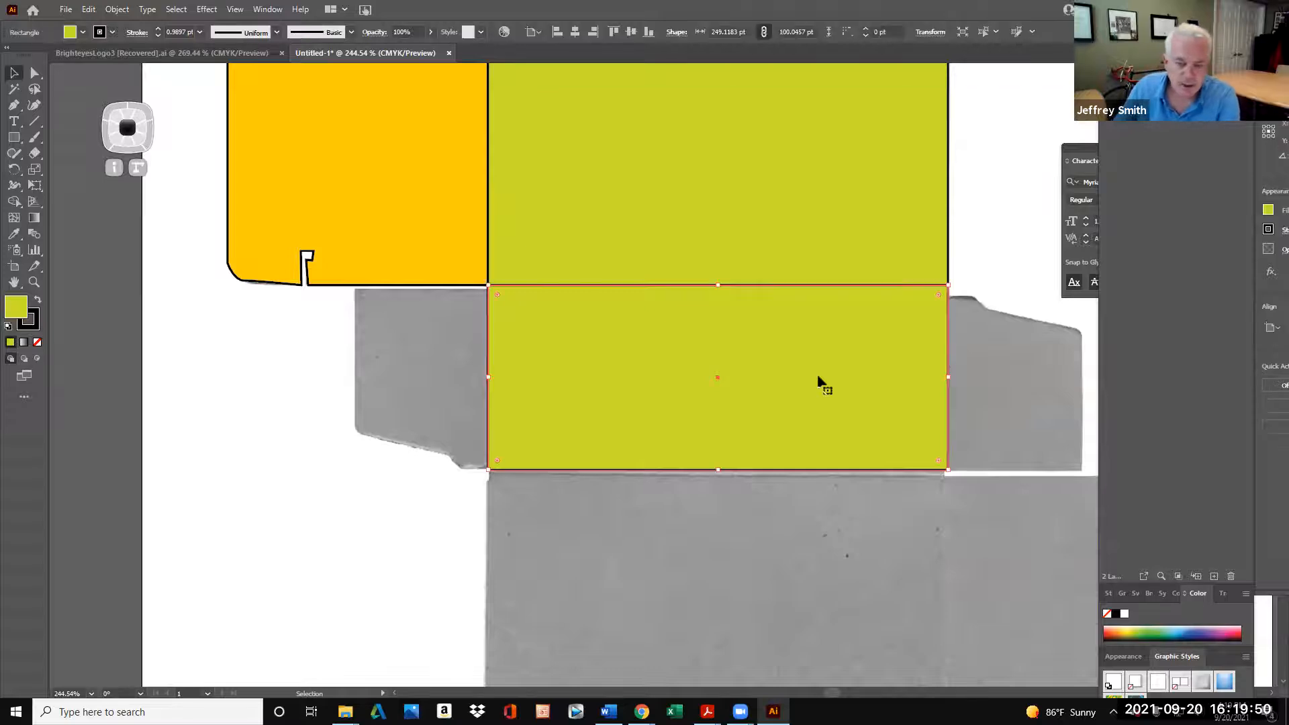
Isolate the new rectangle below the yellow-green face and set its fill to blue, hex 006699
{"action": "double_click", "coordinate": [817, 373]}
{"action": "double_click", "coordinate": [17, 315]}
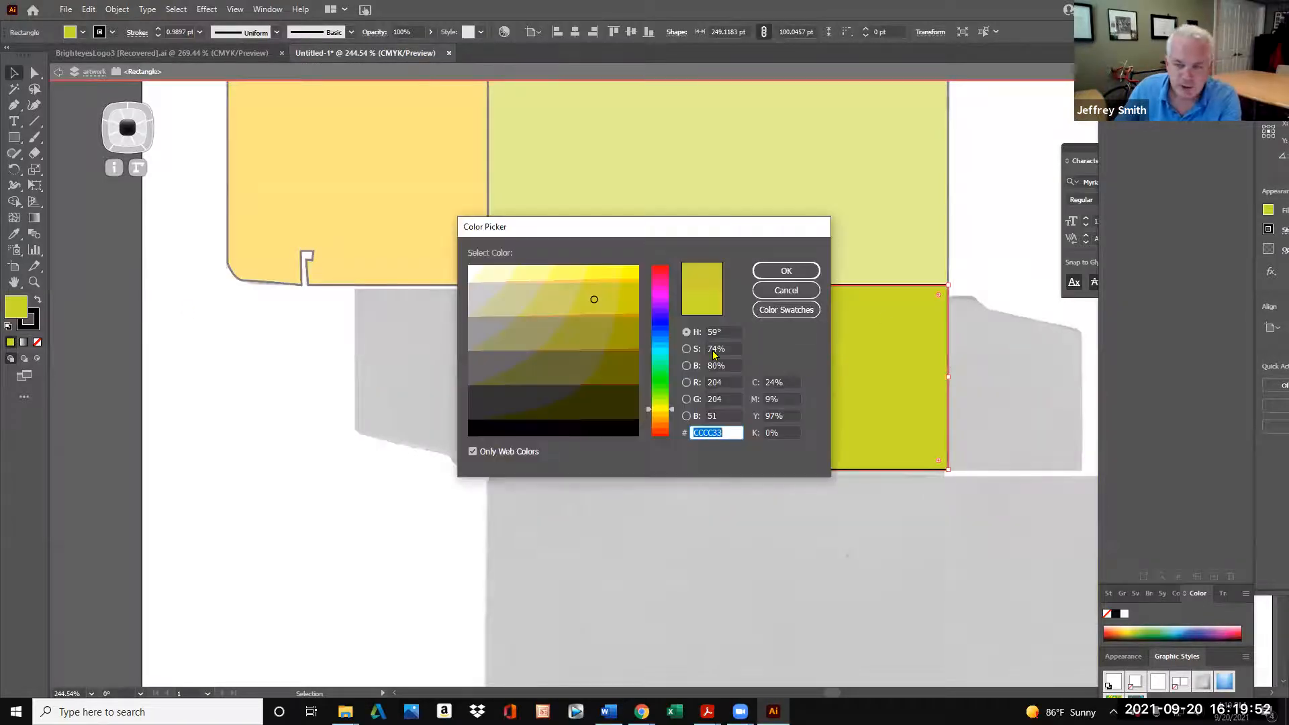
{"action": "left_click_drag", "start_coordinate": [660, 346], "coordinate": [662, 316]}
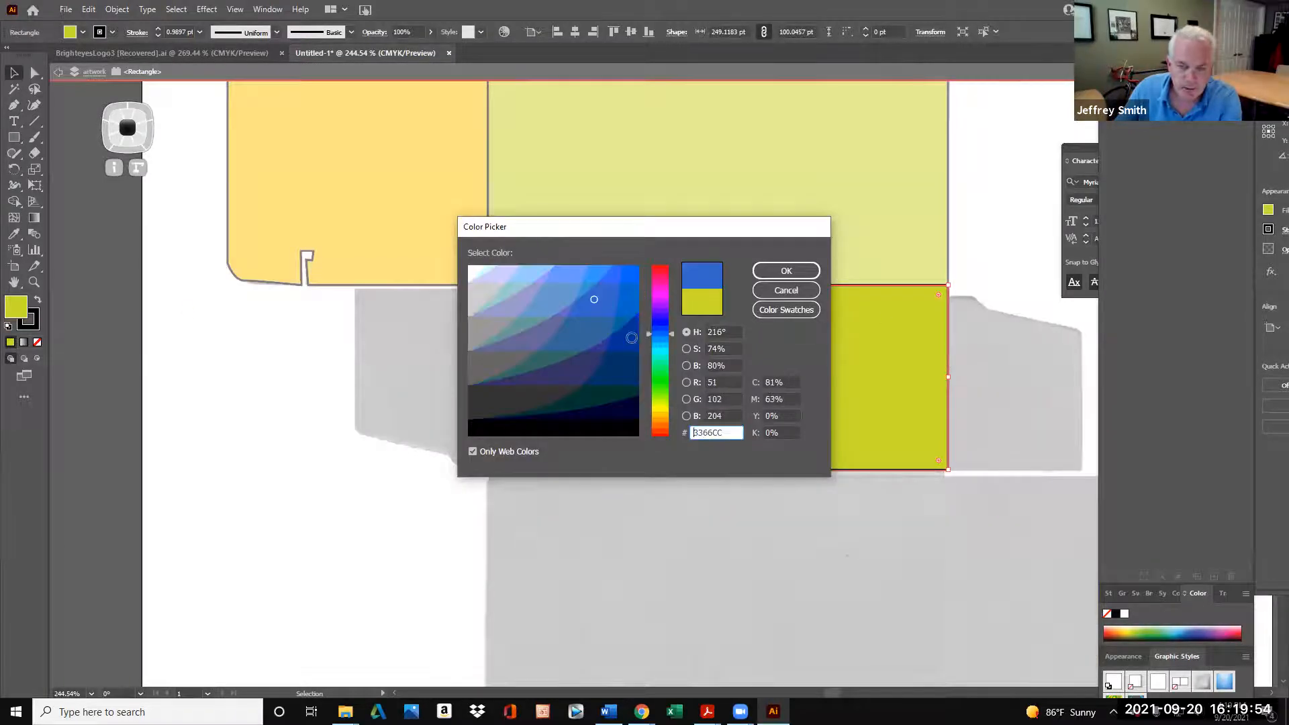
{"action": "left_click", "coordinate": [777, 270]}
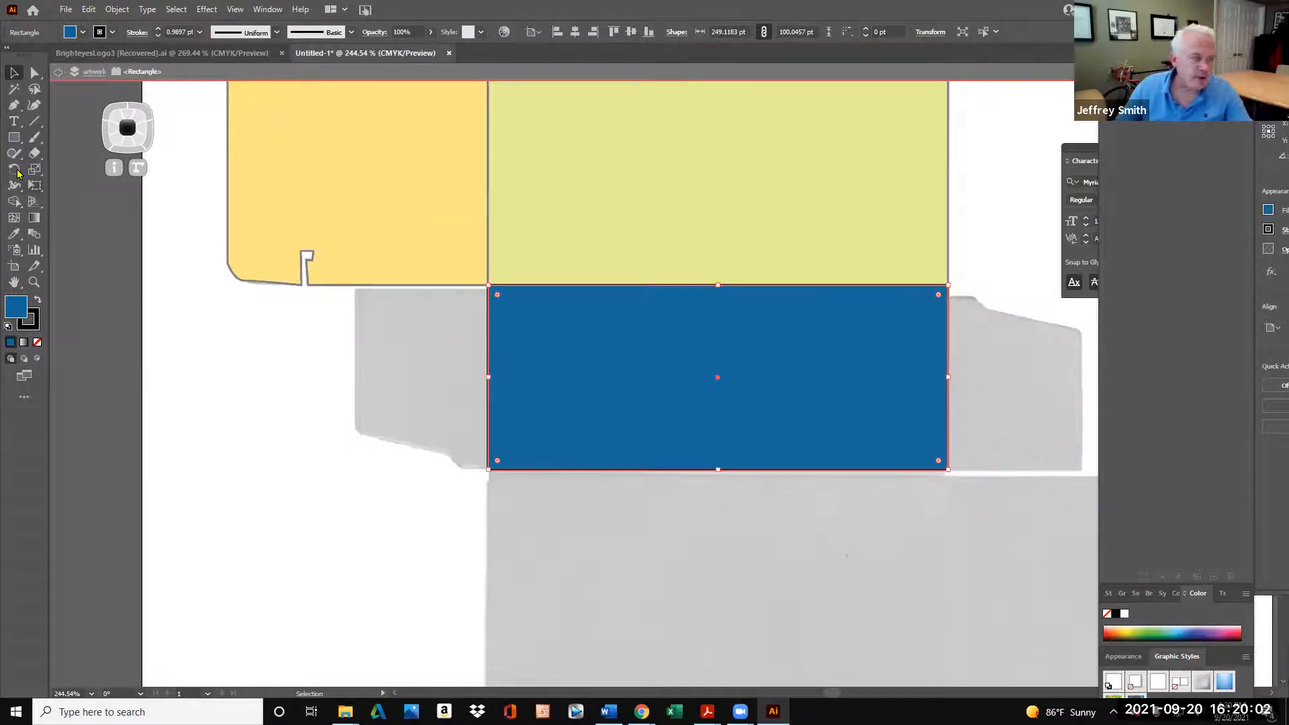
Add an anchor point on the blue panel's left edge, level with the upper edge of the template's adjoining side flap
{"action": "left_click", "coordinate": [14, 105]}
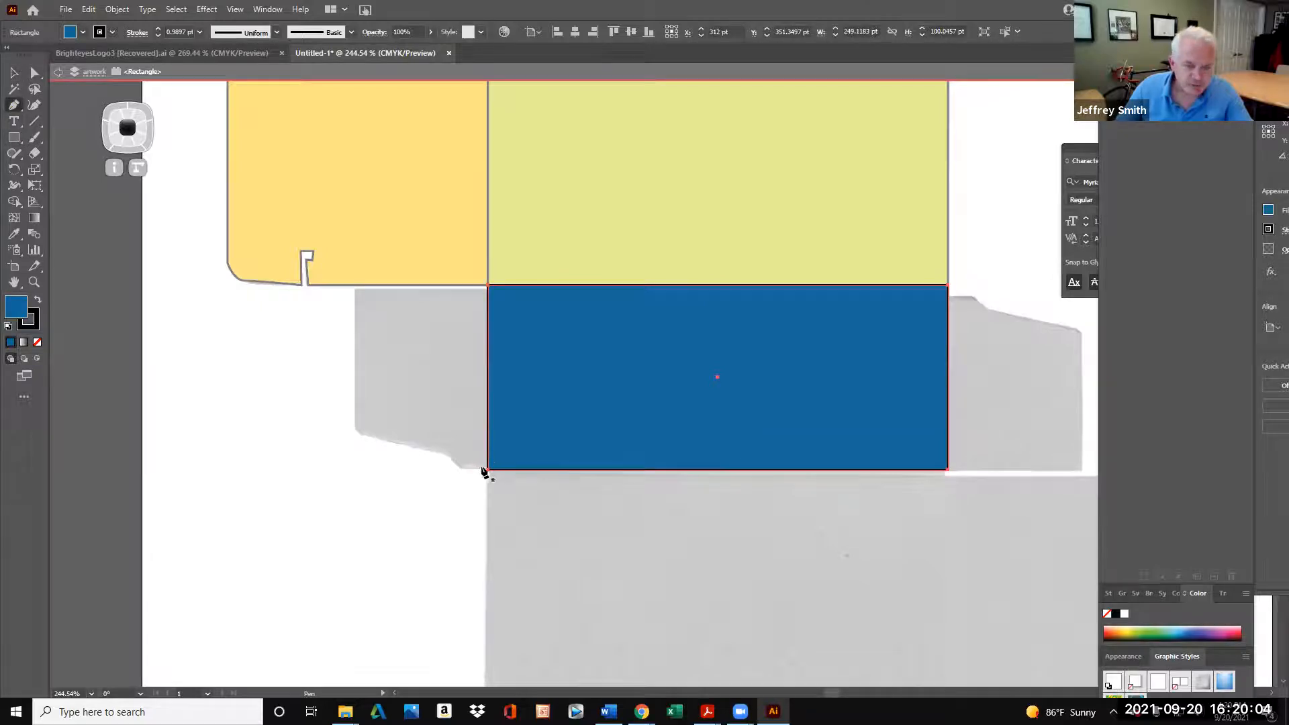
{"action": "scroll", "coordinate": [487, 292], "scroll_direction": "up", "scroll_amount": 3}
{"action": "scroll", "coordinate": [487, 291], "scroll_direction": "down", "scroll_amount": 3}
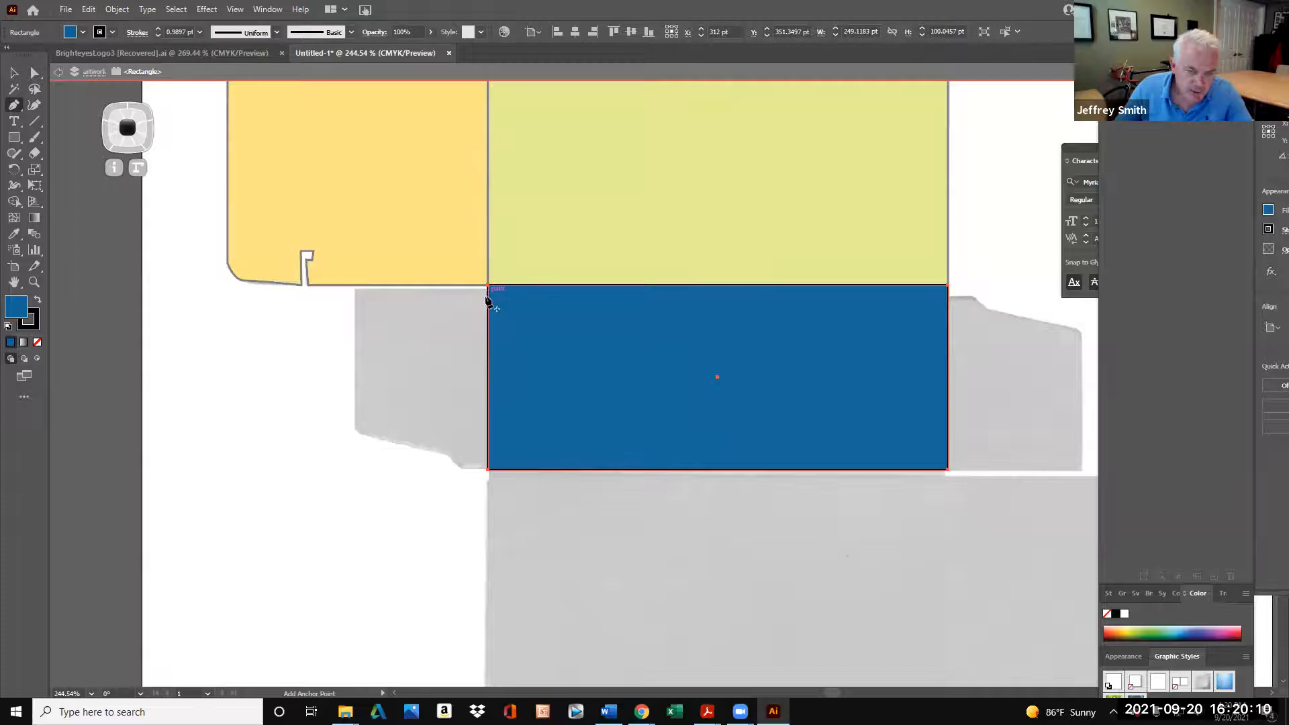
{"action": "left_click", "coordinate": [34, 281]}
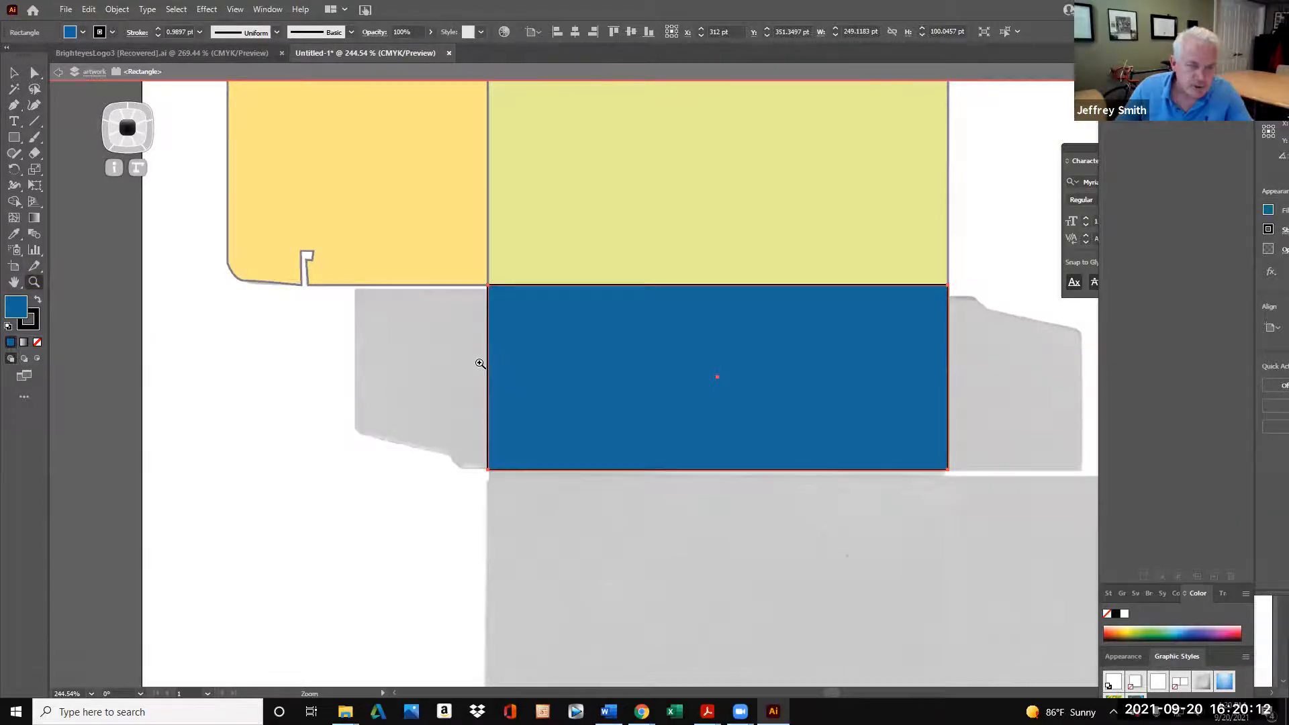
{"action": "left_click_drag", "start_coordinate": [480, 363], "coordinate": [504, 351]}
{"action": "left_click", "coordinate": [14, 106]}
{"action": "left_click", "coordinate": [495, 268]}
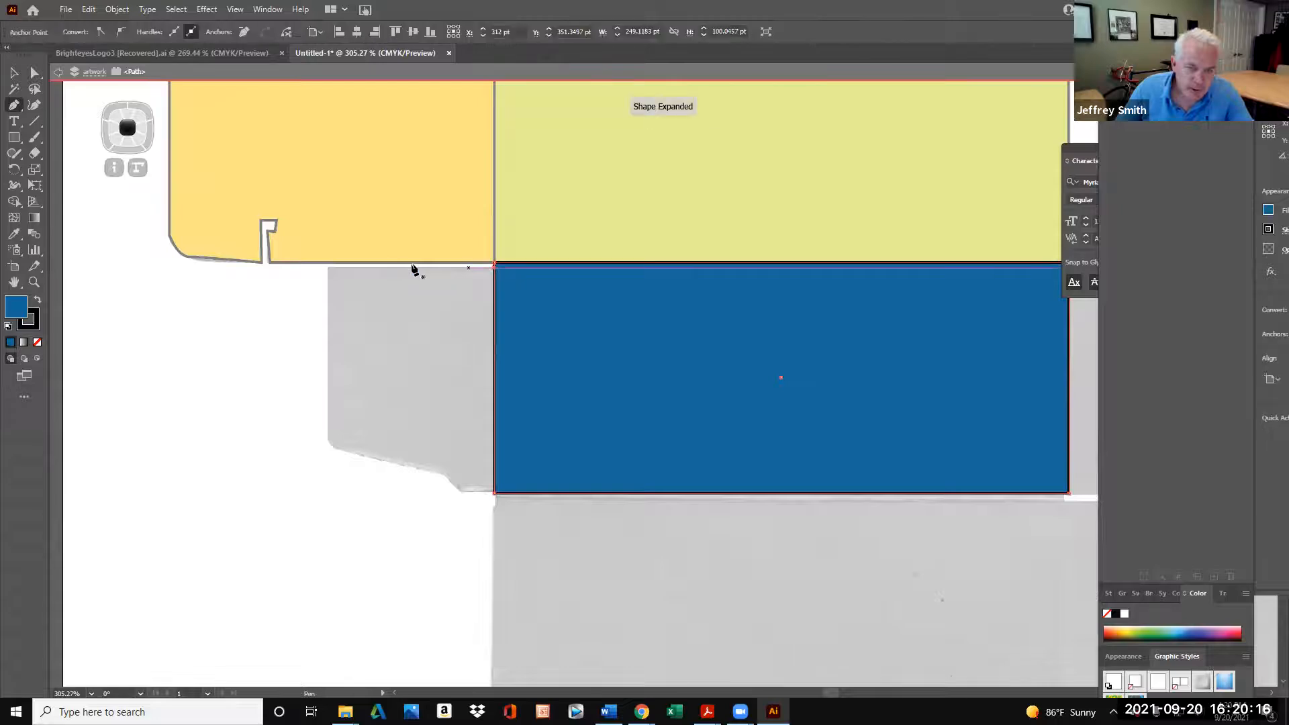
Trace the side flap left of the blue panel with the Pen tool, including its rounded corner and notch, and close the path
{"action": "left_click", "coordinate": [328, 267]}
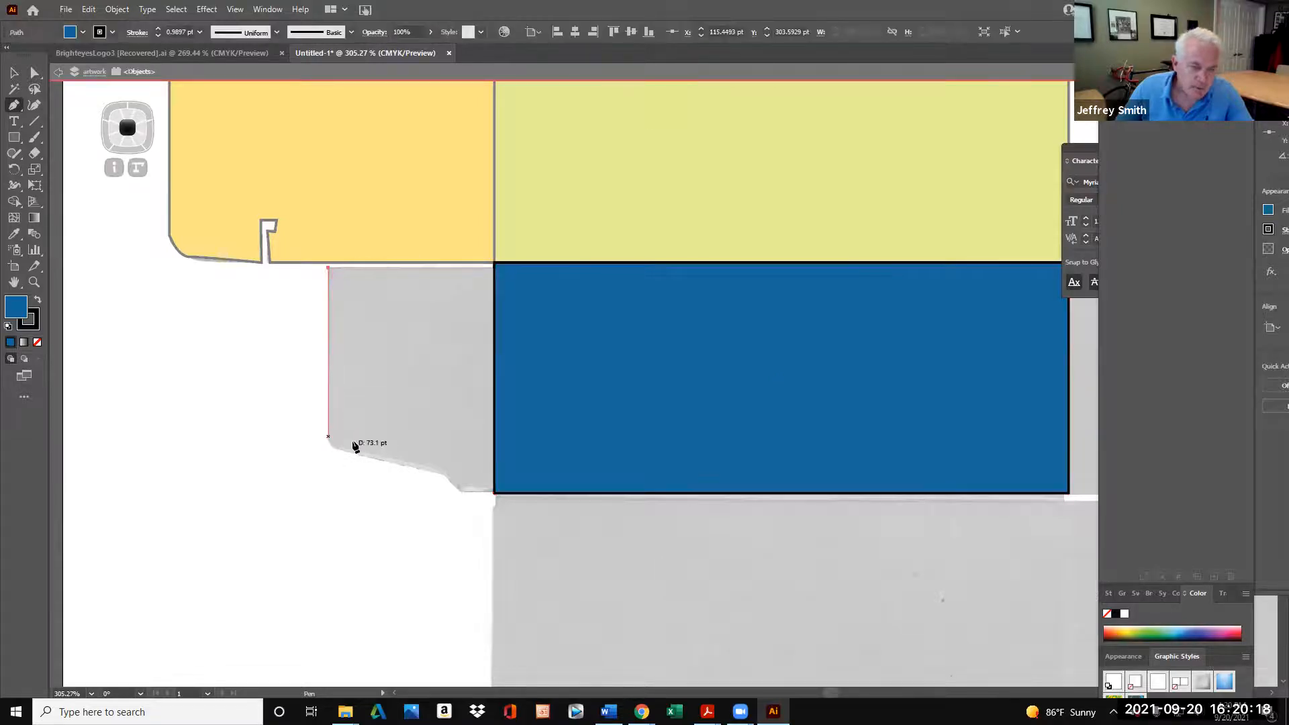
{"action": "left_click", "coordinate": [328, 437]}
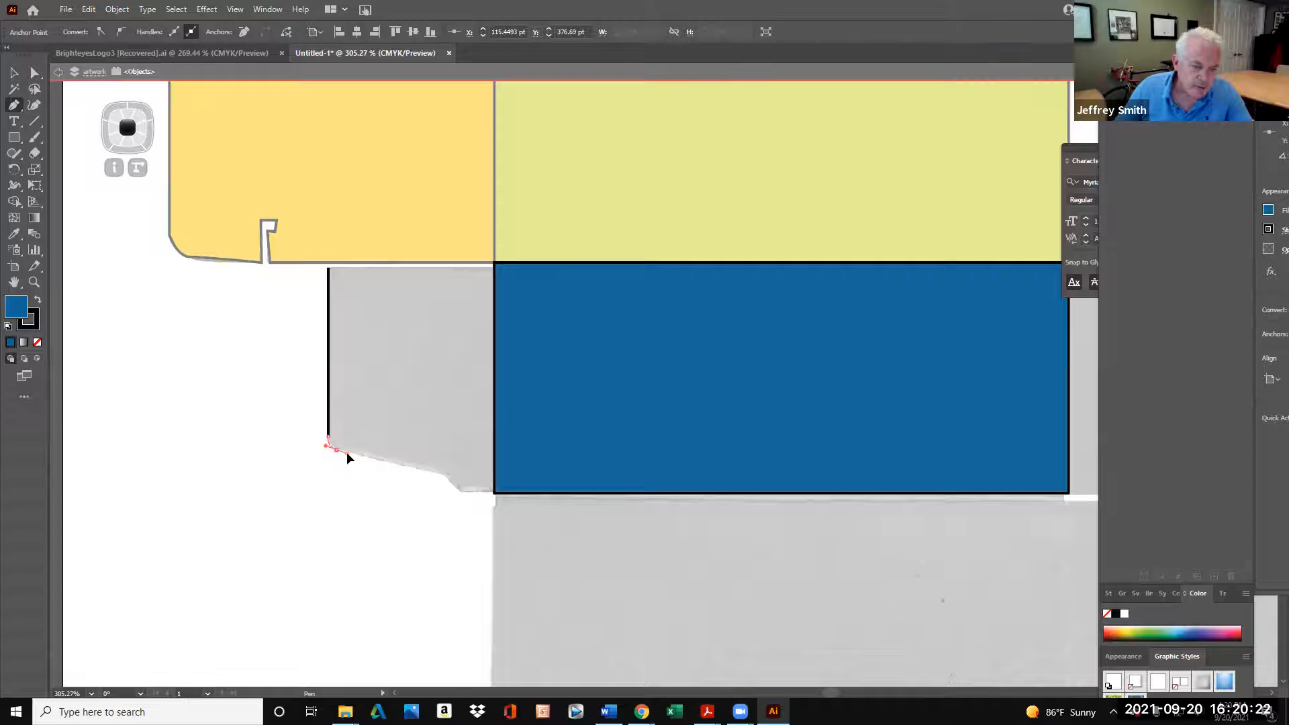
{"action": "left_click", "coordinate": [444, 474]}
{"action": "left_click", "coordinate": [460, 493]}
{"action": "left_click", "coordinate": [494, 493]}
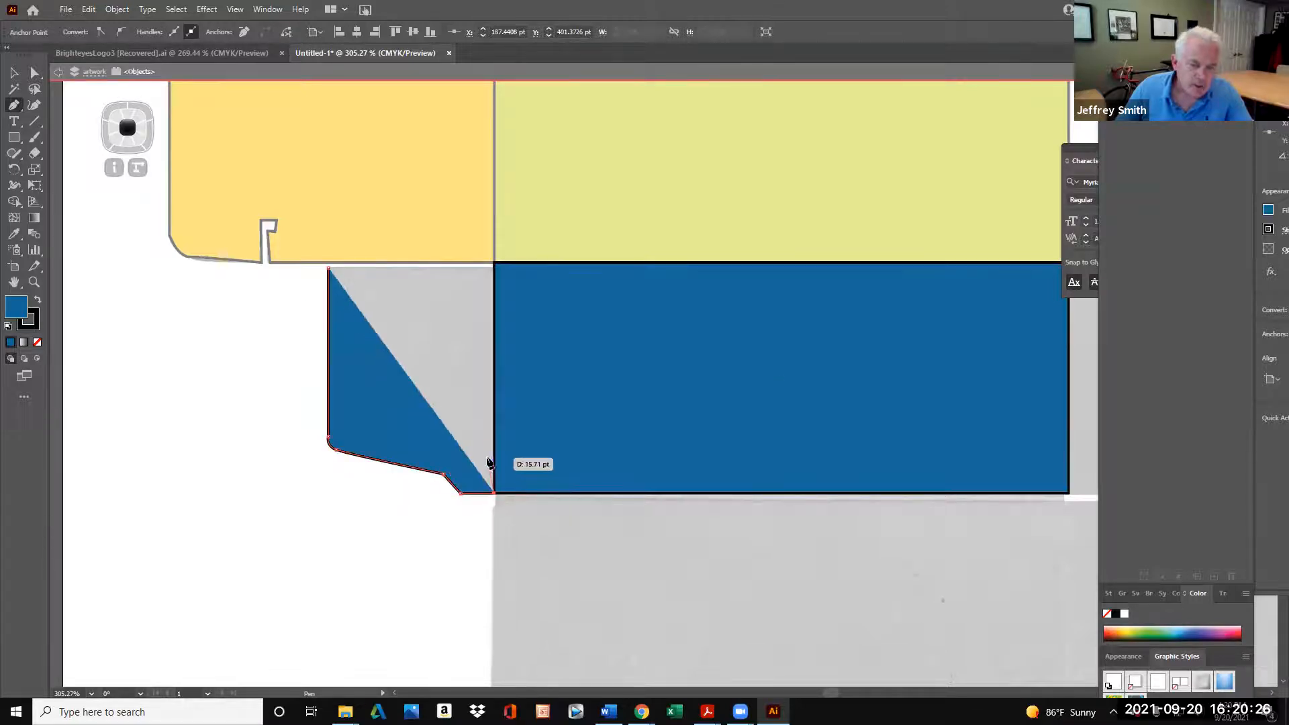
{"action": "left_click", "coordinate": [495, 268]}
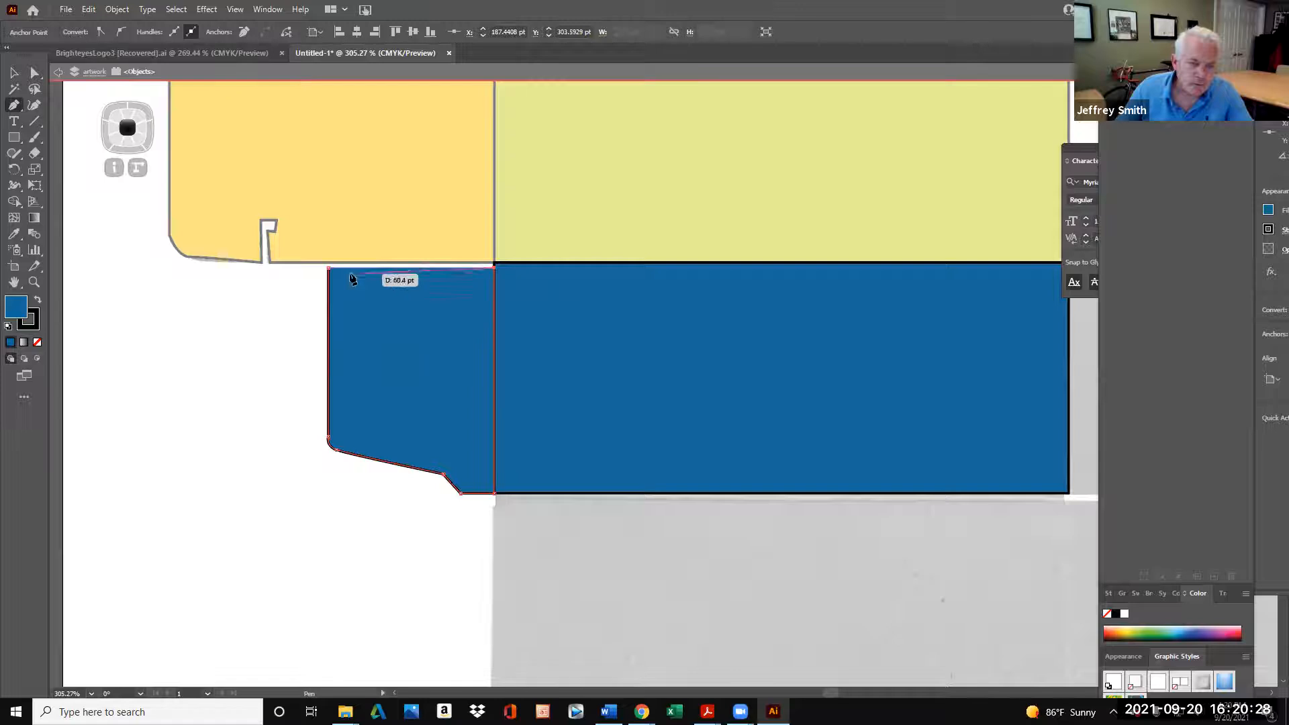
{"action": "left_click", "coordinate": [329, 269]}
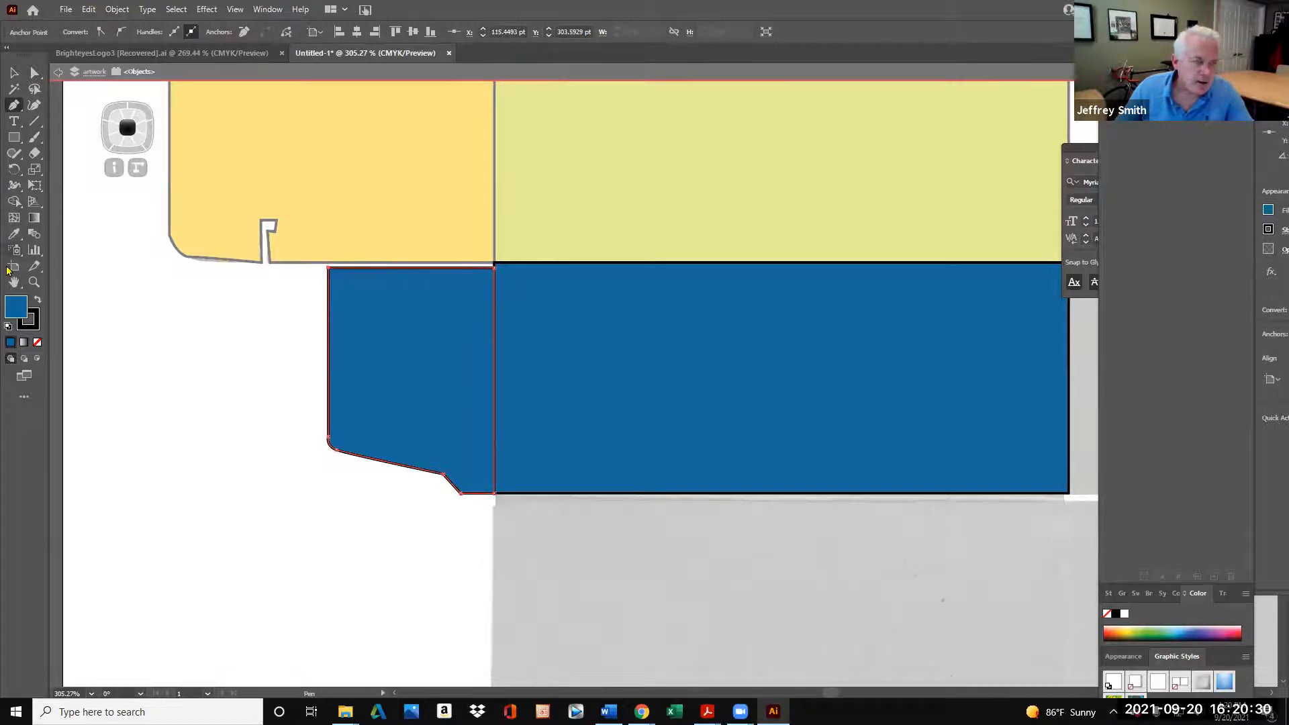
Change the fill of the traced flap left of the blue panel to orange
{"action": "double_click", "coordinate": [16, 306]}
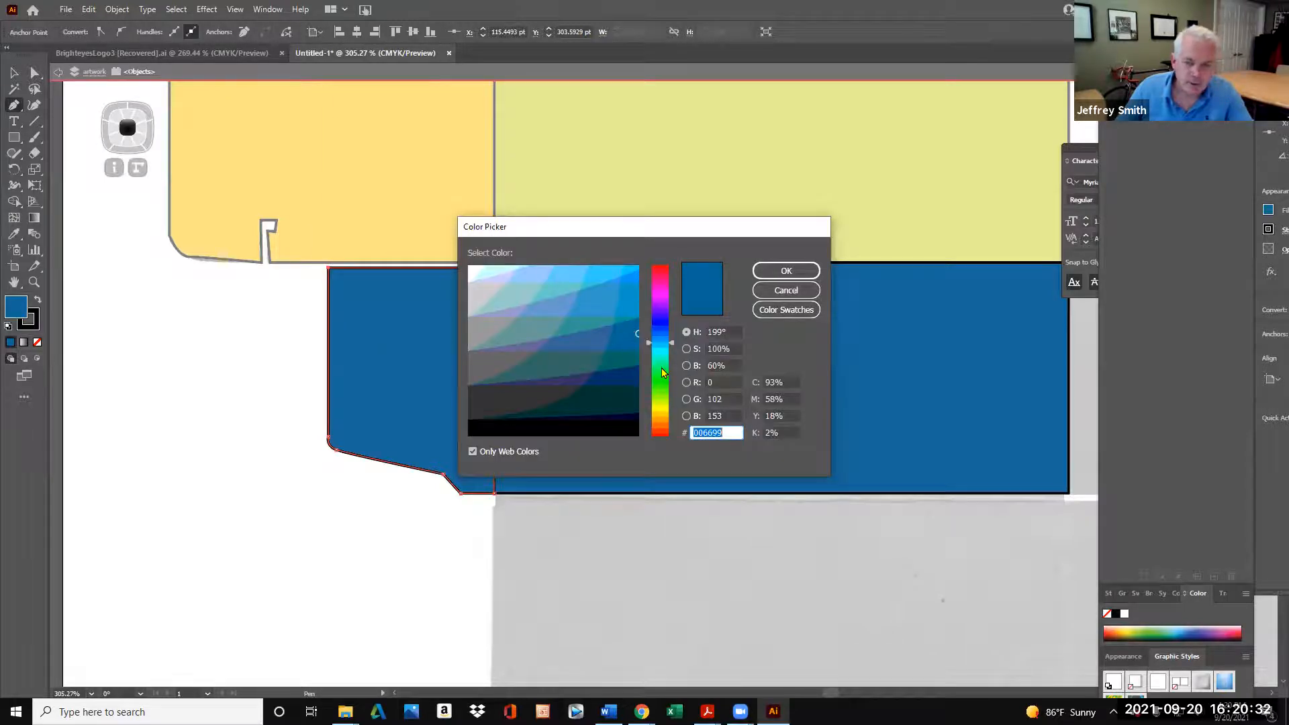
{"action": "left_click", "coordinate": [664, 434]}
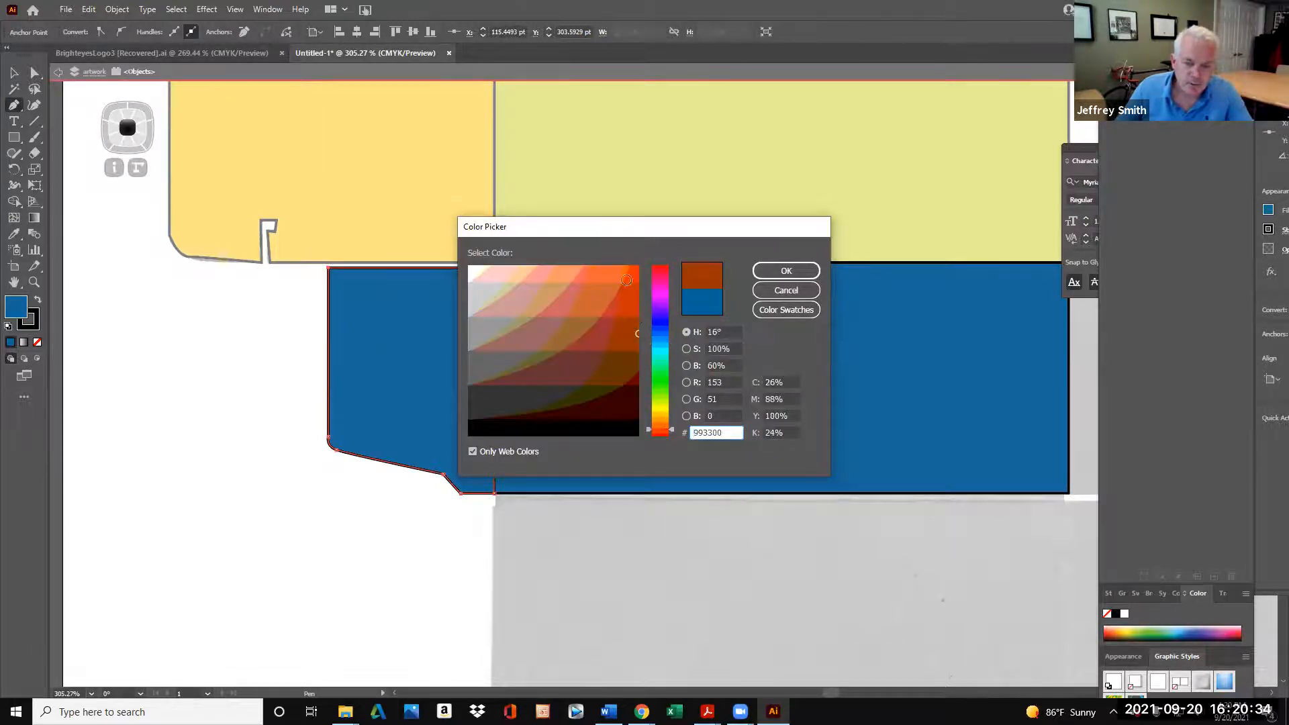
{"action": "left_click", "coordinate": [605, 272]}
{"action": "left_click", "coordinate": [786, 270]}
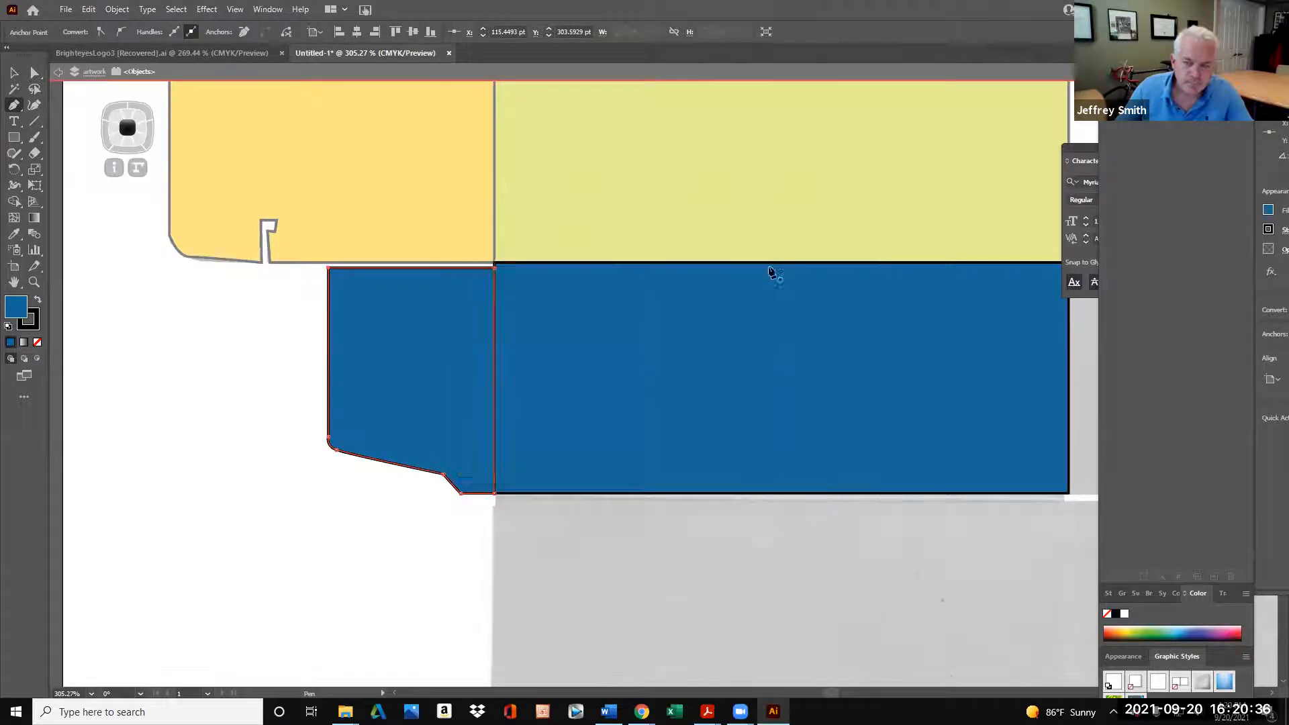
Copy the orange flap, paste it, and place the duplicate in the empty area right of the yellow-green face
{"action": "key", "text": "z"}
{"action": "left_click", "coordinate": [614, 331], "text": "alt"}
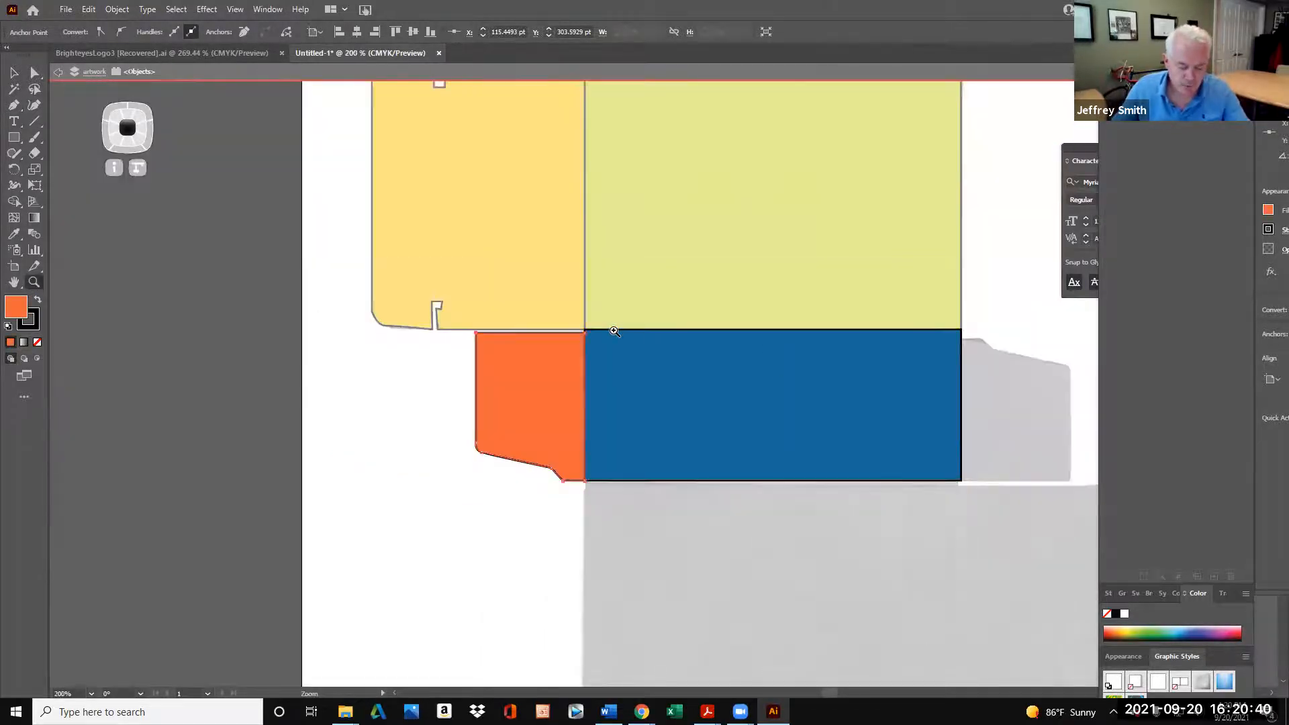
{"action": "left_click", "coordinate": [630, 378], "text": "alt"}
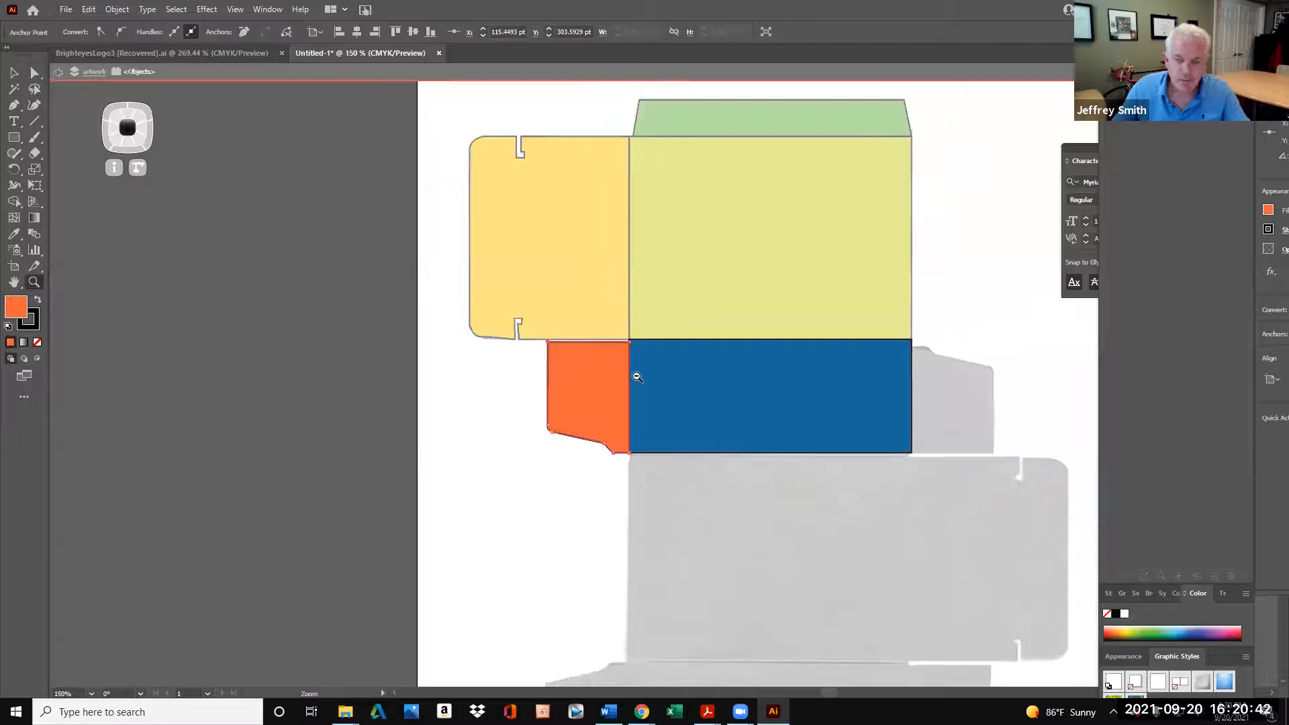
{"action": "left_click", "coordinate": [636, 374], "text": "alt"}
{"action": "left_click_drag", "start_coordinate": [958, 671], "coordinate": [997, 662]}
{"action": "left_click_drag", "start_coordinate": [803, 380], "coordinate": [778, 366]}
{"action": "left_click", "coordinate": [14, 72]}
{"action": "left_click", "coordinate": [668, 360]}
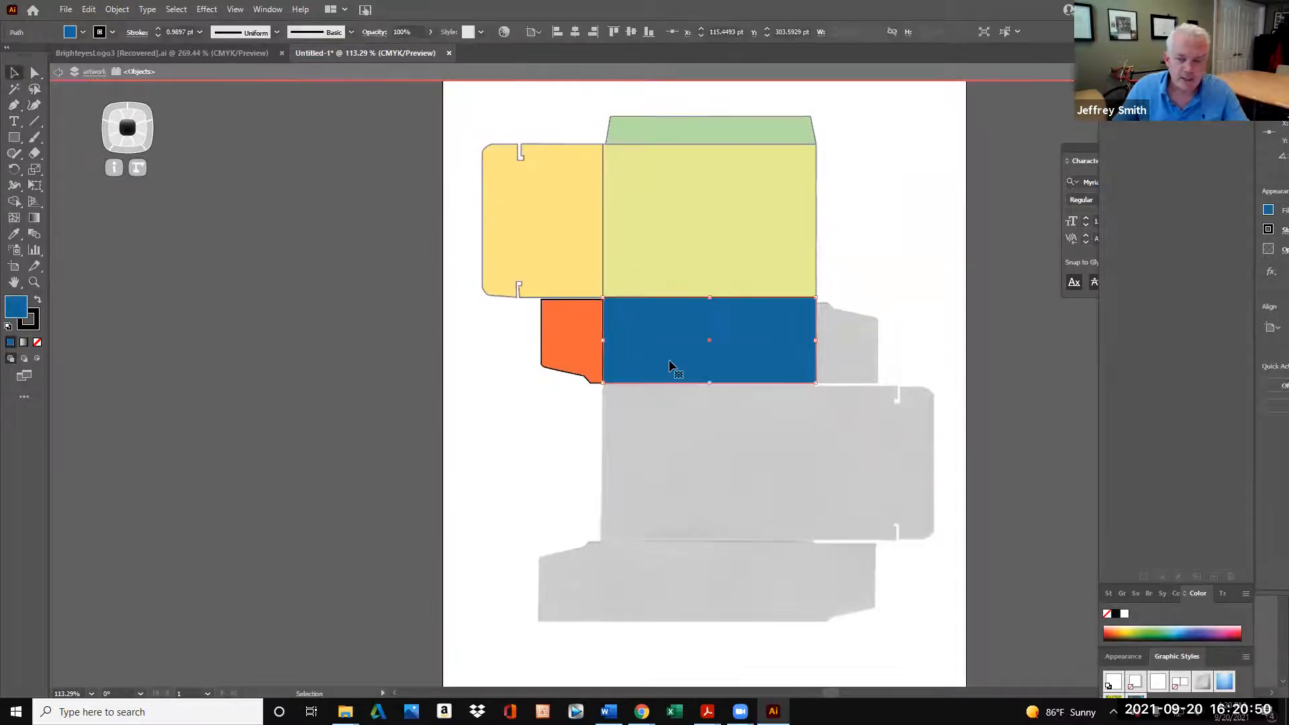
{"action": "left_click", "coordinate": [574, 331]}
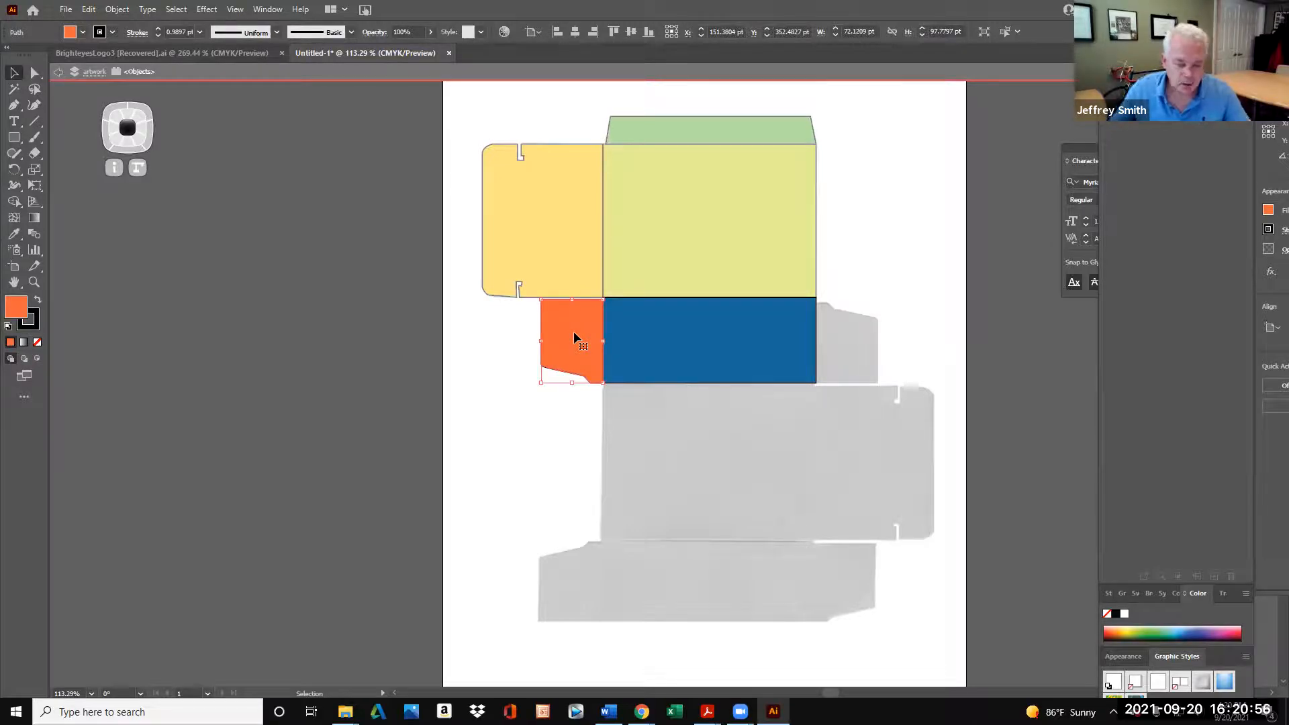
{"action": "right_click", "coordinate": [574, 333]}
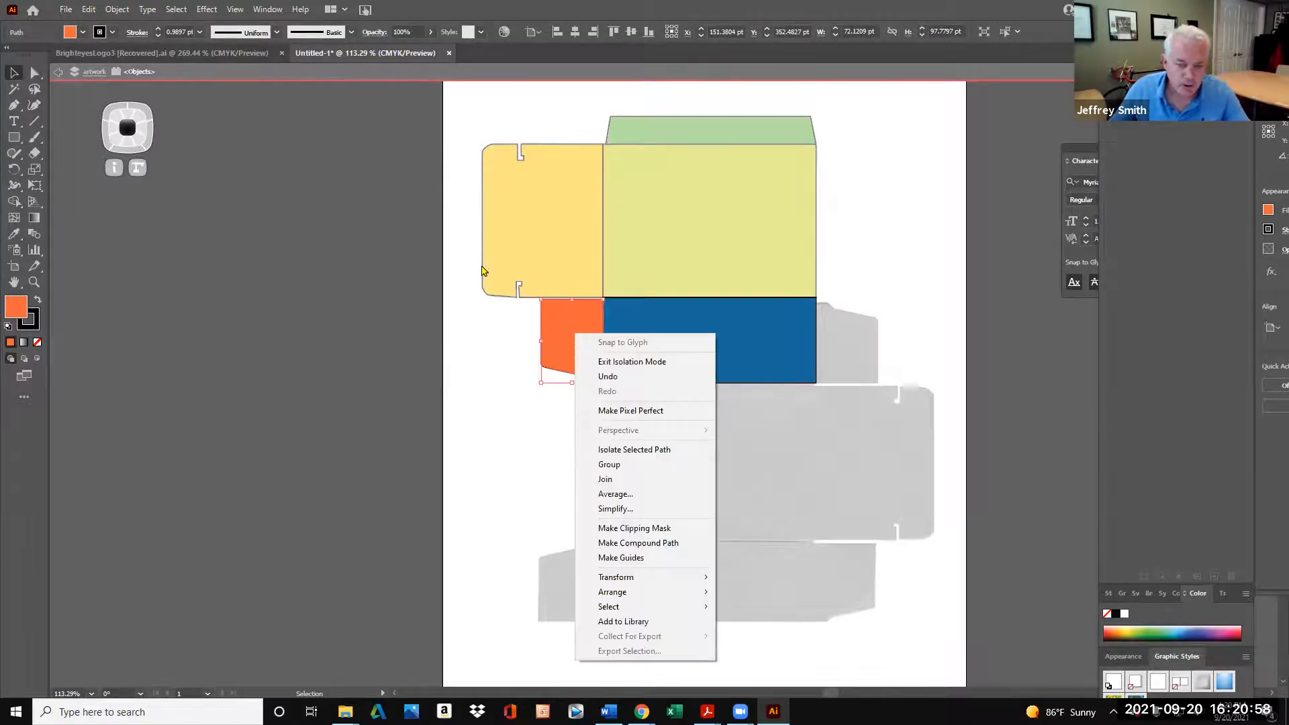
{"action": "left_click", "coordinate": [88, 9]}
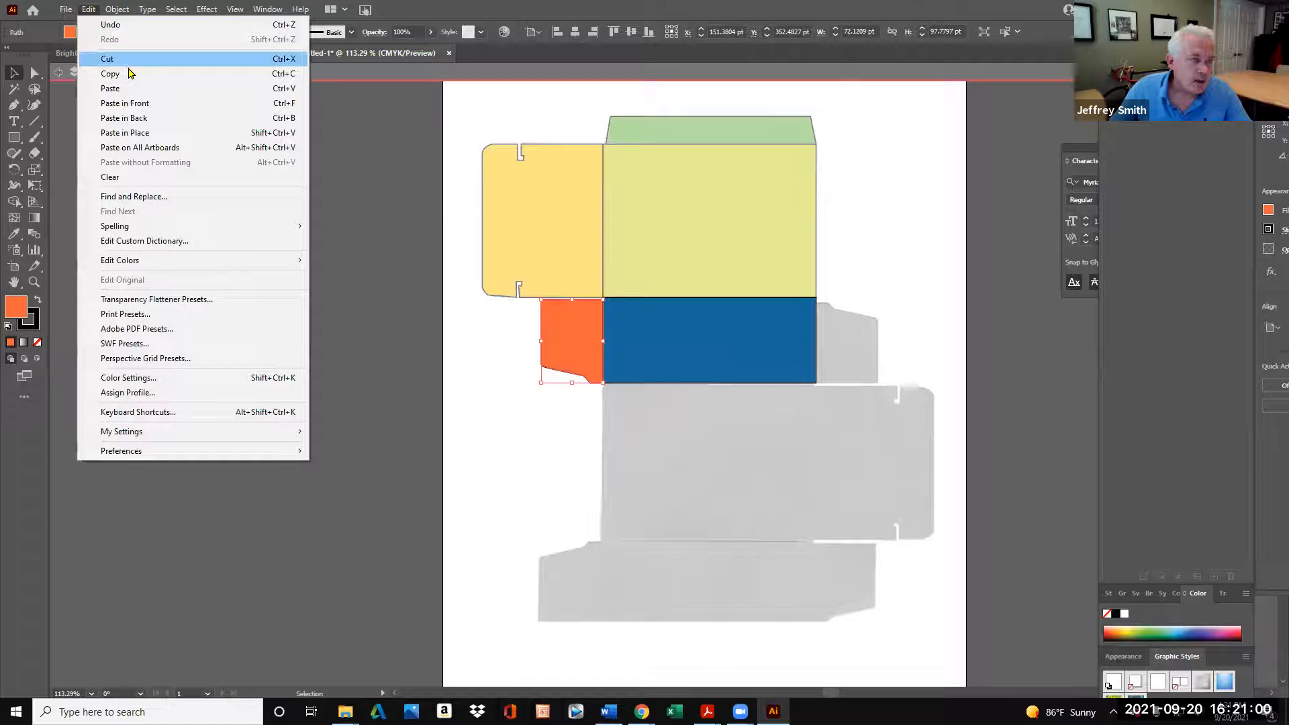
{"action": "left_click", "coordinate": [195, 113]}
{"action": "left_click", "coordinate": [86, 9]}
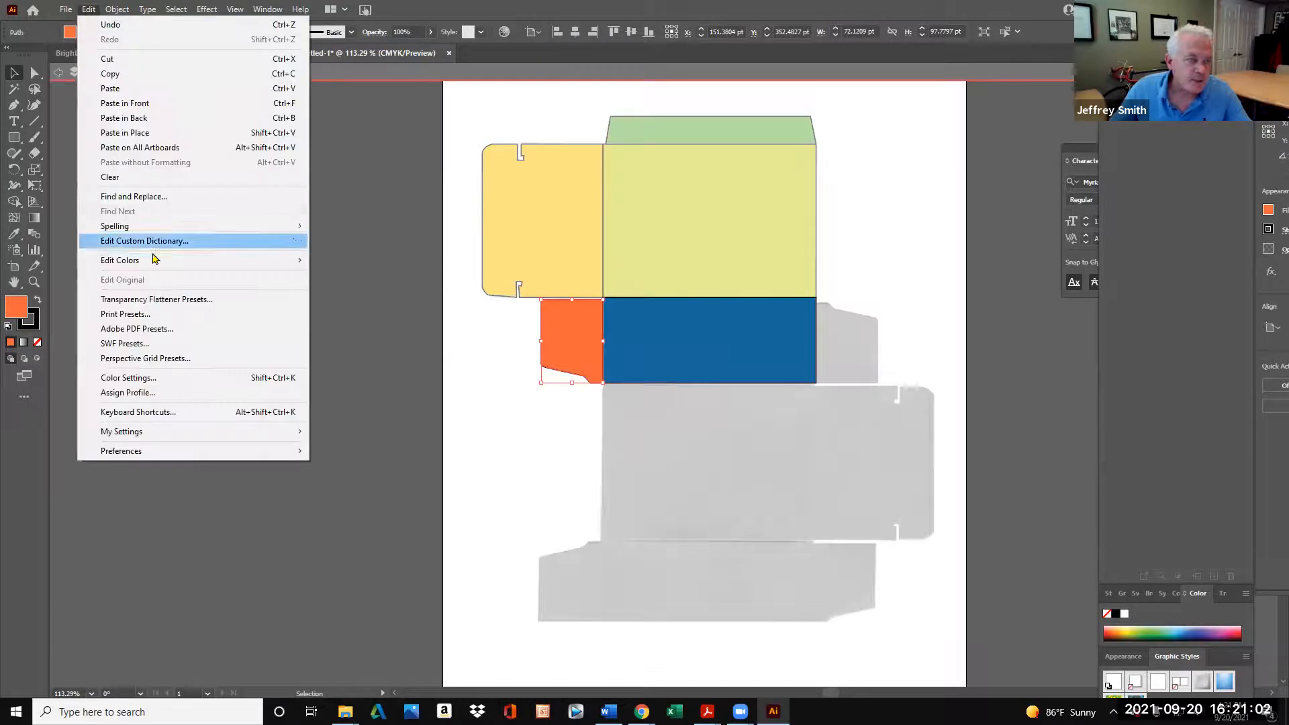
{"action": "left_click", "coordinate": [139, 89]}
{"action": "left_click_drag", "start_coordinate": [682, 406], "coordinate": [885, 272]}
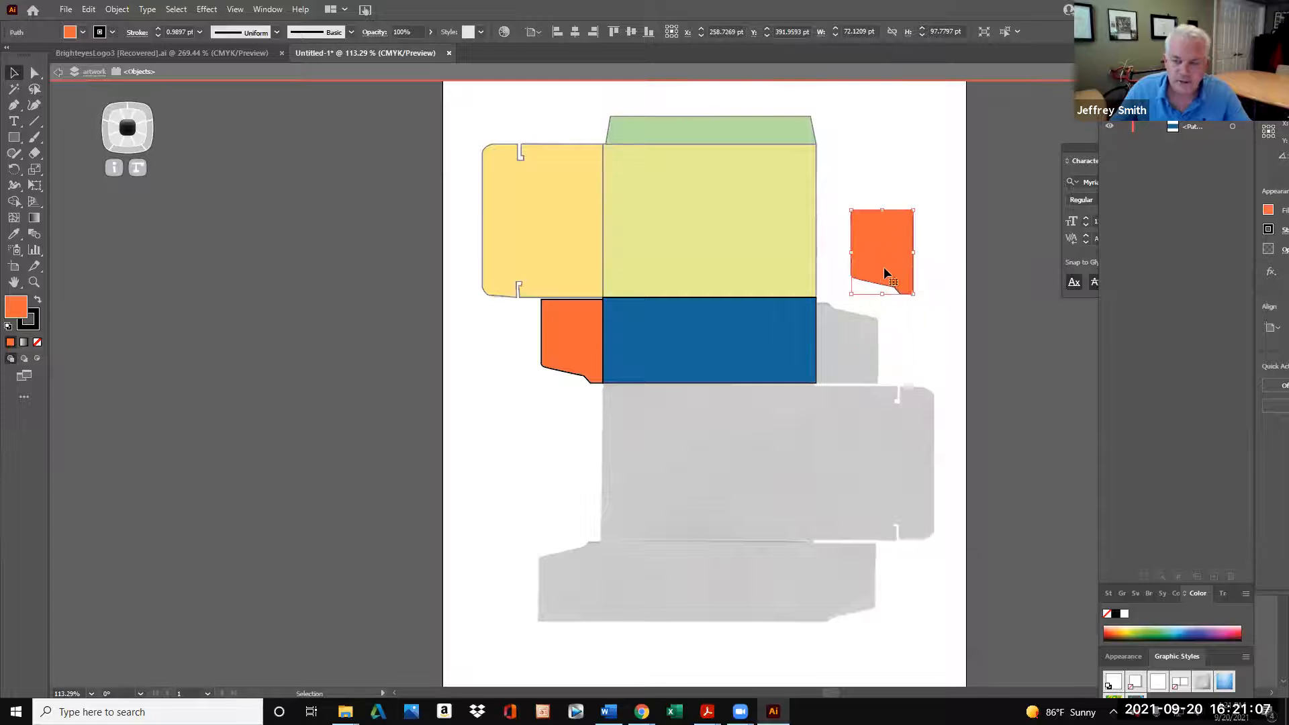
Rotate the duplicated orange flap 180 degrees and fit it against the blue panel's right edge over the template
{"action": "left_click", "coordinate": [14, 169]}
{"action": "left_click_drag", "start_coordinate": [918, 245], "coordinate": [835, 290]}
{"action": "key", "text": "v"}
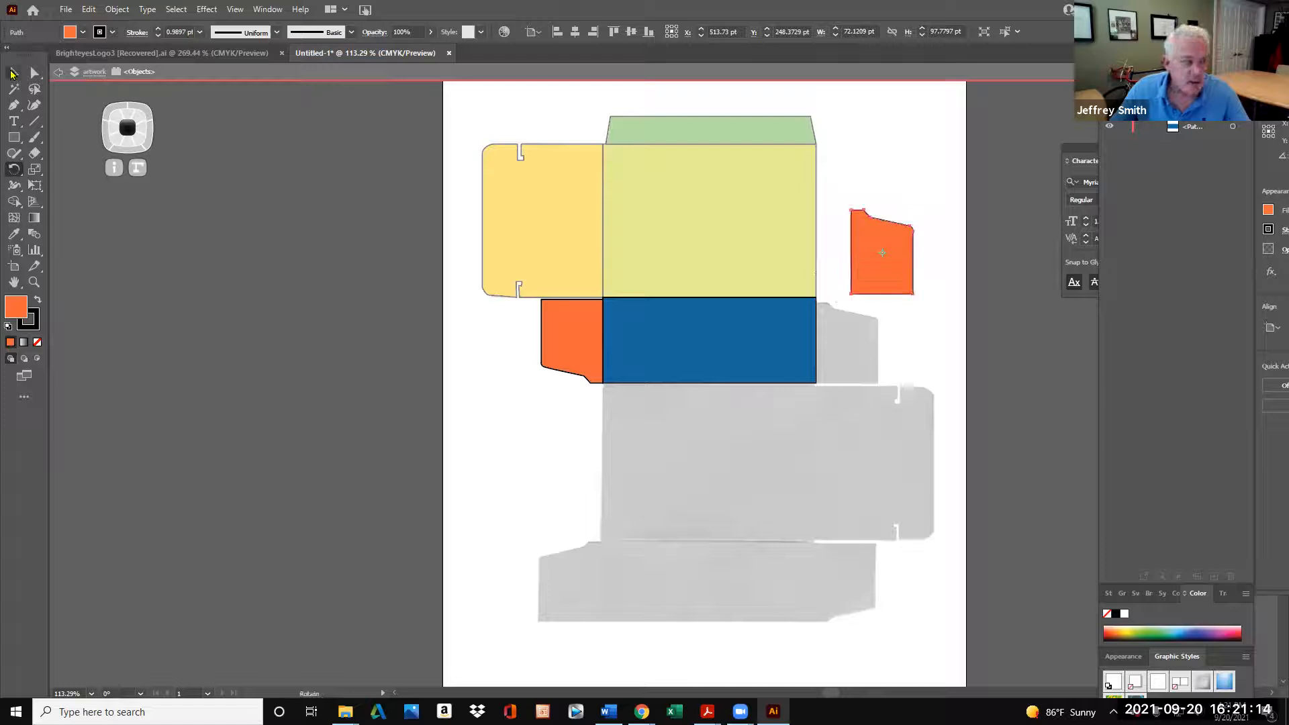
{"action": "left_click_drag", "start_coordinate": [894, 252], "coordinate": [854, 332]}
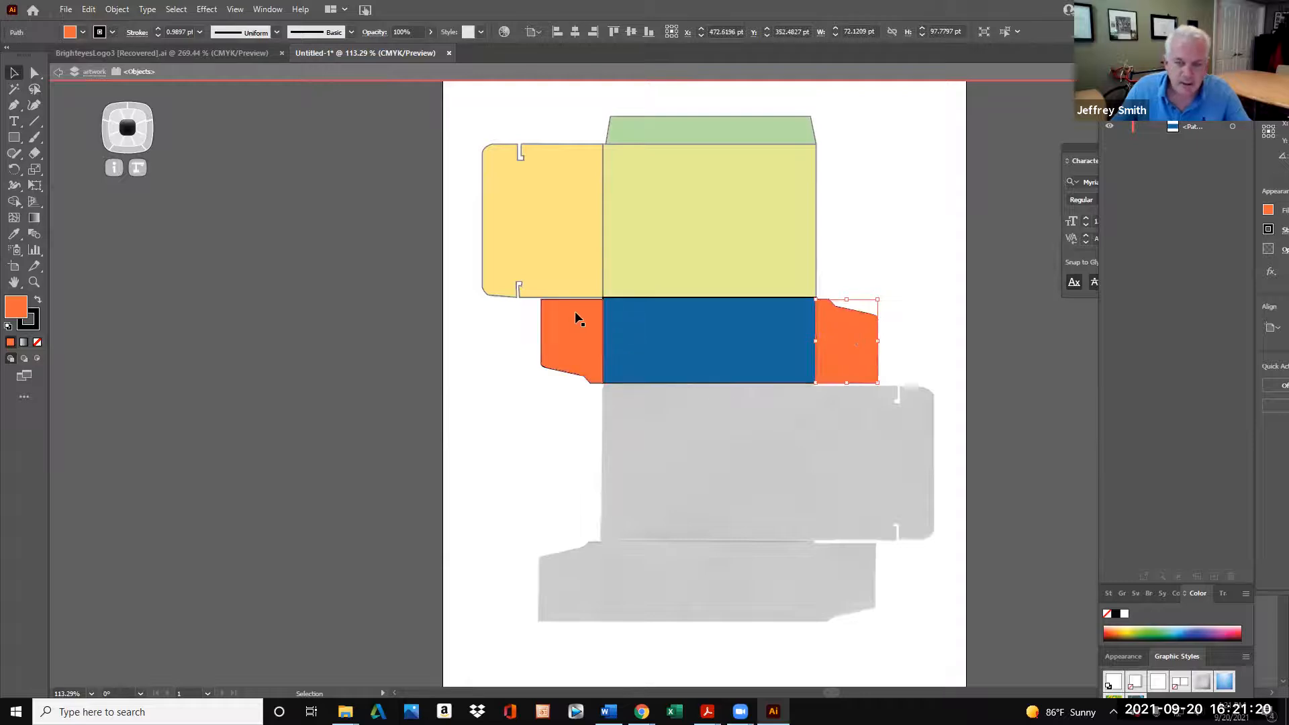
Leave isolation mode and copy the yellow flap, yellow-green face, blue panel and orange flaps down over the template's lower half
{"action": "left_click_drag", "start_coordinate": [469, 129], "coordinate": [904, 393]}
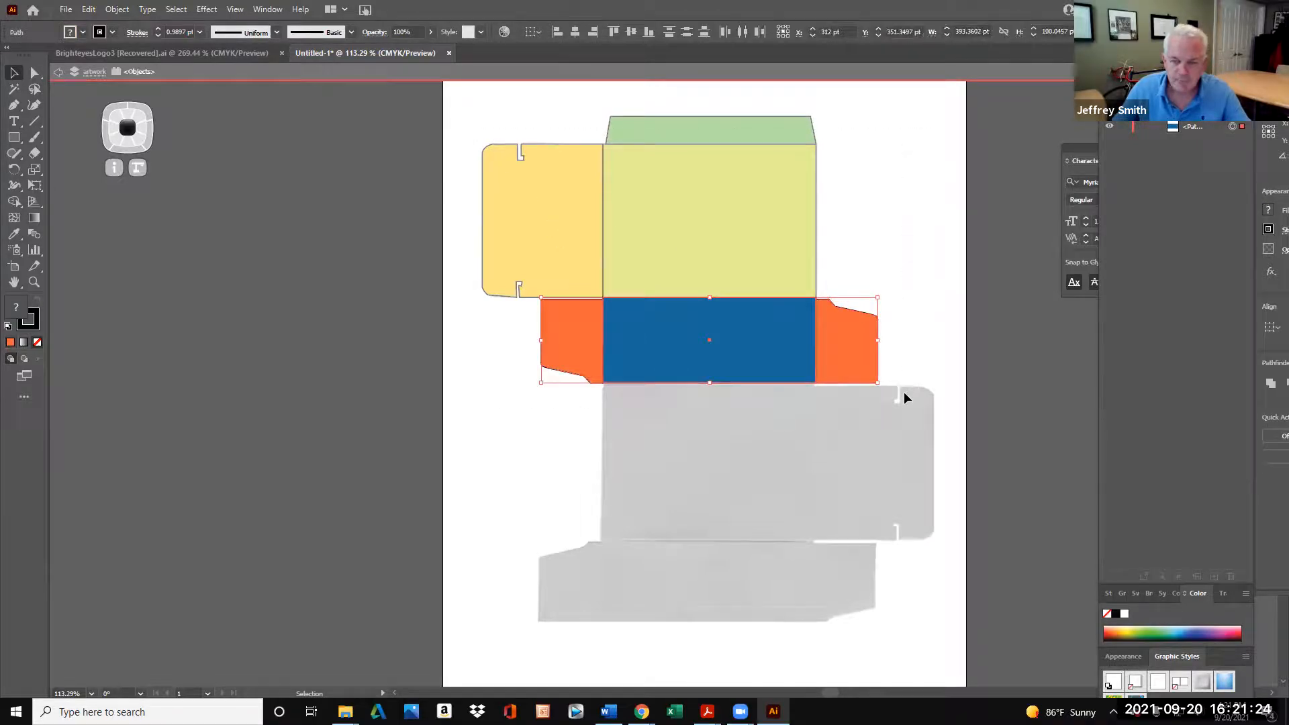
{"action": "left_click", "coordinate": [521, 203]}
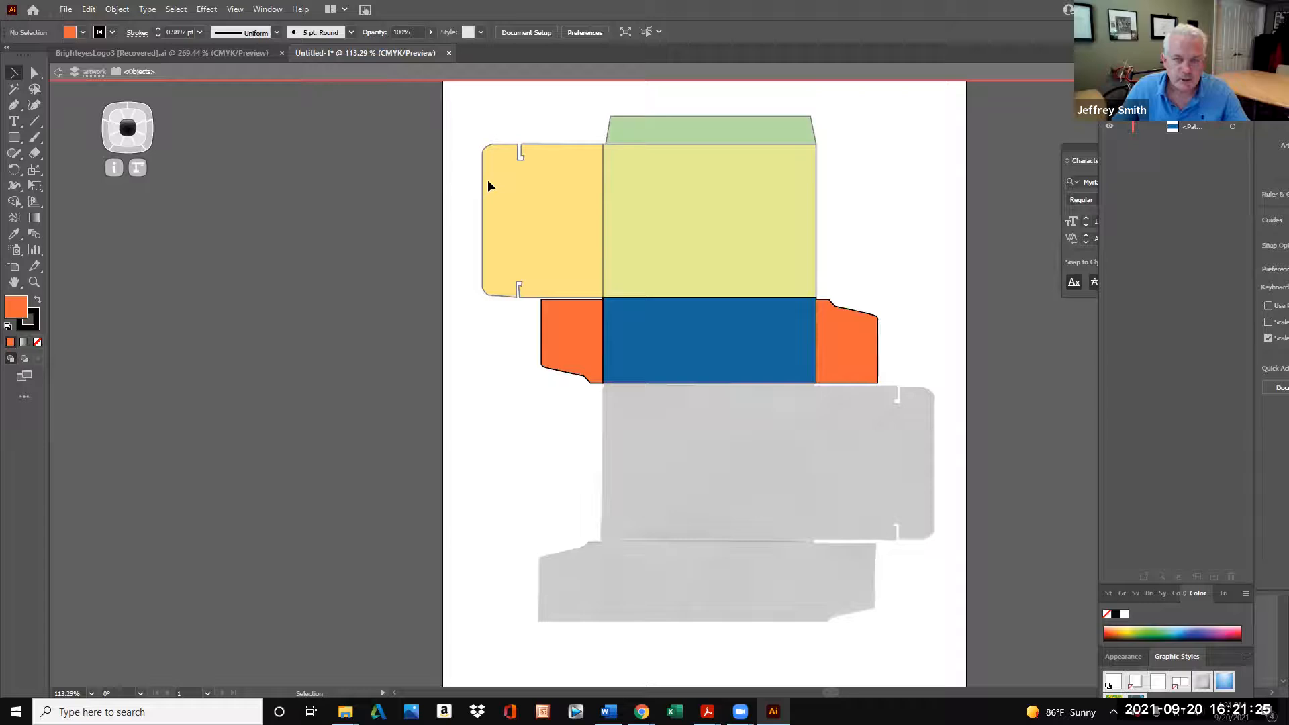
{"action": "double_click", "coordinate": [209, 131]}
{"action": "left_click", "coordinate": [562, 173]}
{"action": "left_click", "coordinate": [711, 189], "text": "shift"}
{"action": "left_click", "coordinate": [694, 335], "text": "shift"}
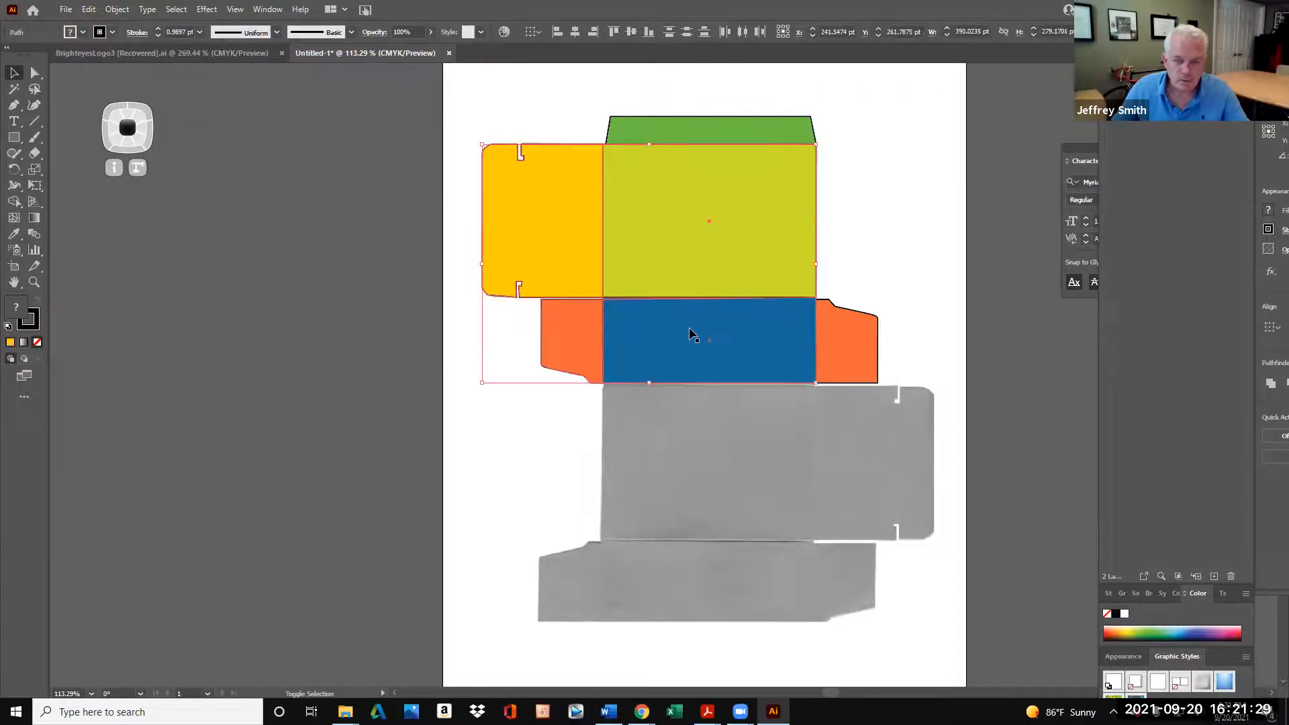
{"action": "left_click", "coordinate": [840, 352], "text": "shift"}
{"action": "key", "text": "a"}
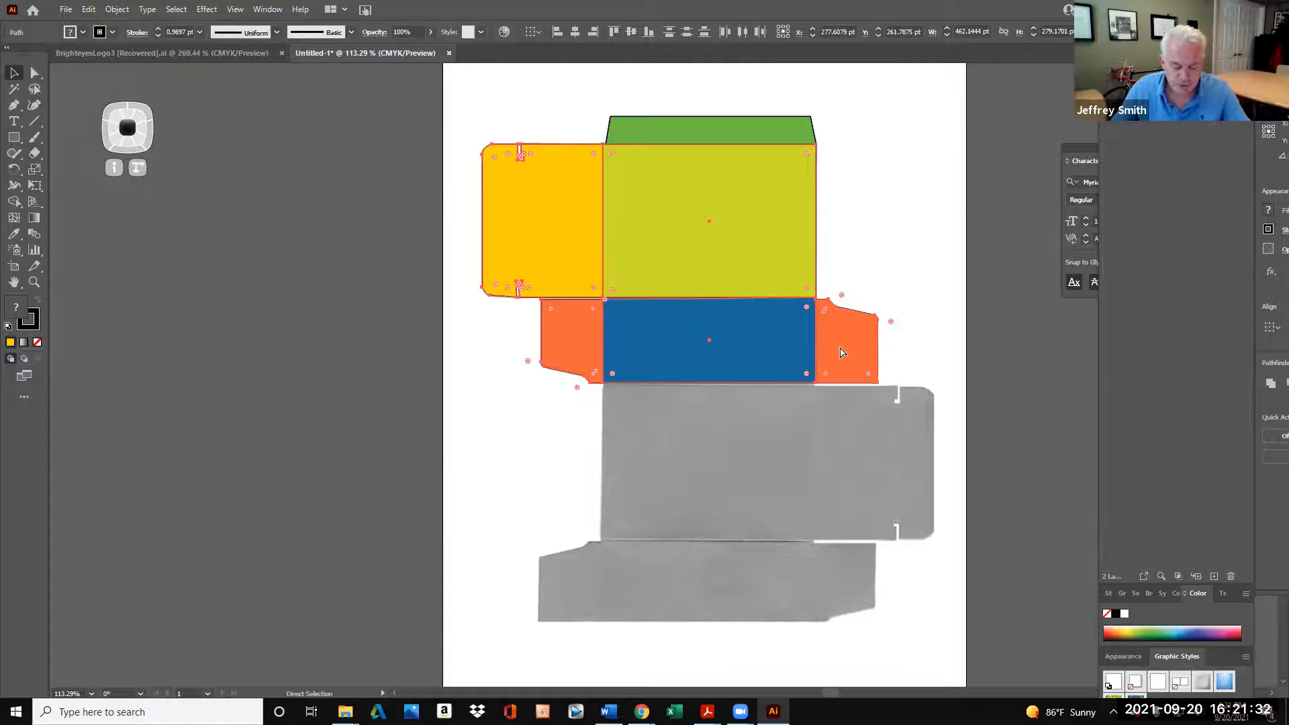
{"action": "left_click_drag", "start_coordinate": [765, 245], "coordinate": [771, 498]}
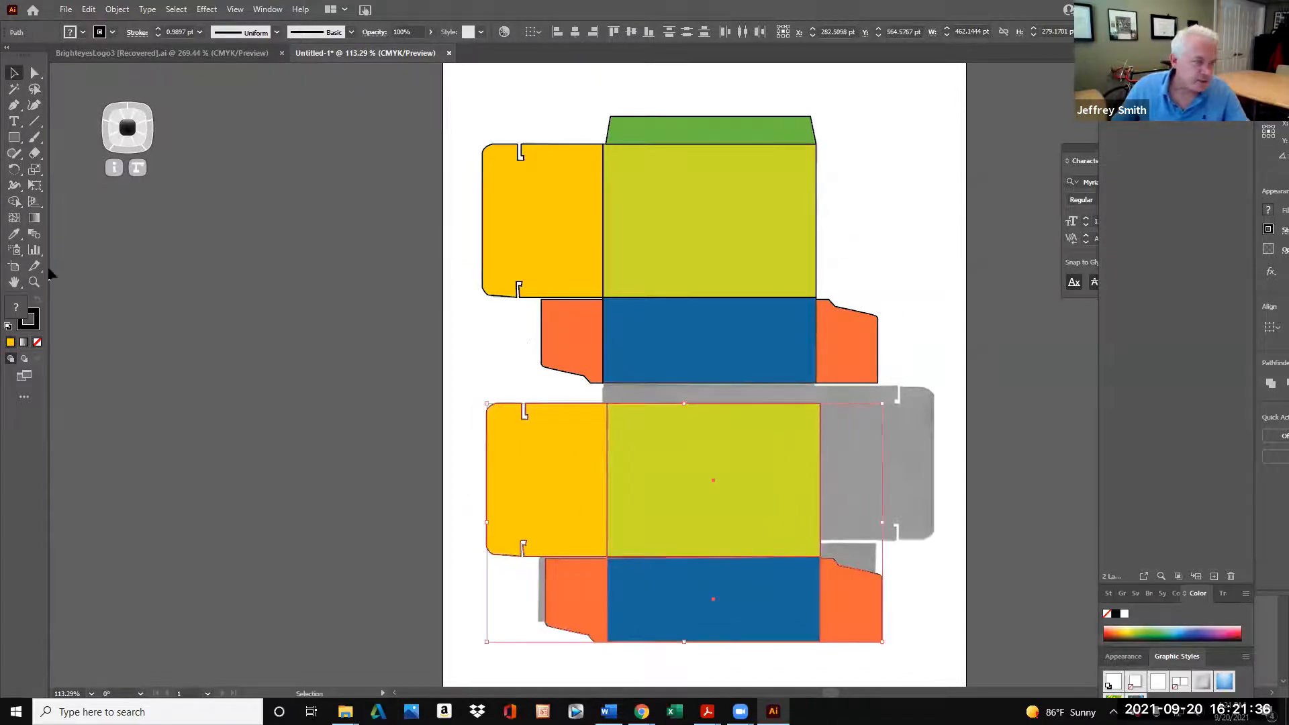
Rotate the copied yellow flap and yellow-green face together 180 degrees and fit them beneath the upper blue panel
{"action": "left_click", "coordinate": [468, 364]}
{"action": "left_click", "coordinate": [546, 449]}
{"action": "left_click", "coordinate": [625, 460], "text": "shift"}
{"action": "left_click", "coordinate": [14, 169]}
{"action": "left_click_drag", "start_coordinate": [695, 448], "coordinate": [576, 562]}
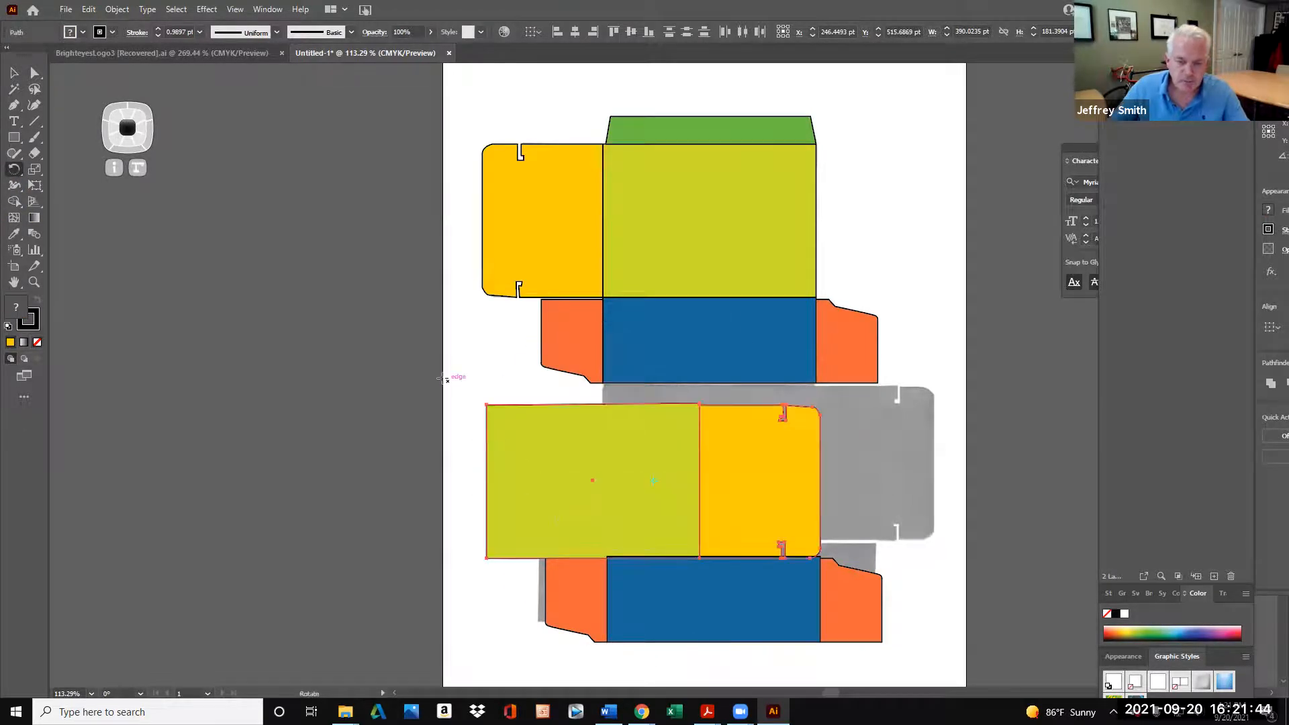
{"action": "left_click", "coordinate": [14, 72]}
{"action": "left_click_drag", "start_coordinate": [635, 440], "coordinate": [747, 417]}
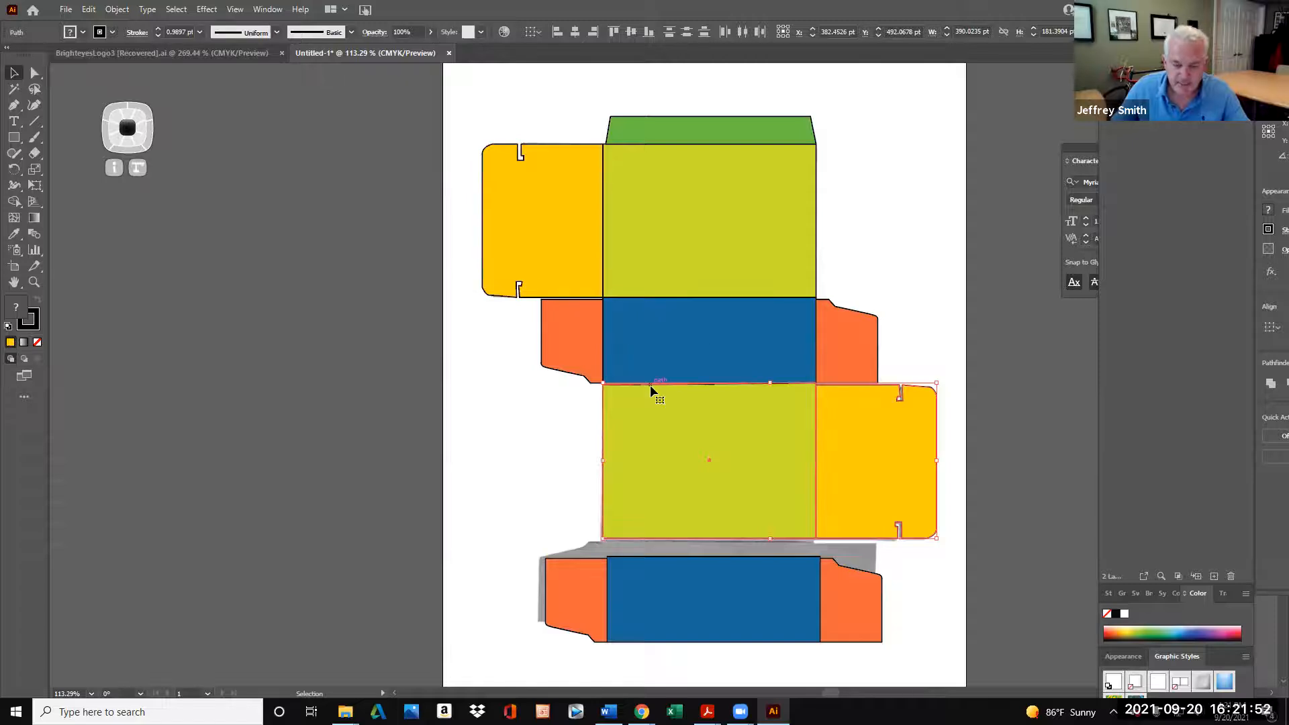
Try to rotate the copied blue panel together with its two orange flaps
{"action": "left_click_drag", "start_coordinate": [903, 655], "coordinate": [525, 549]}
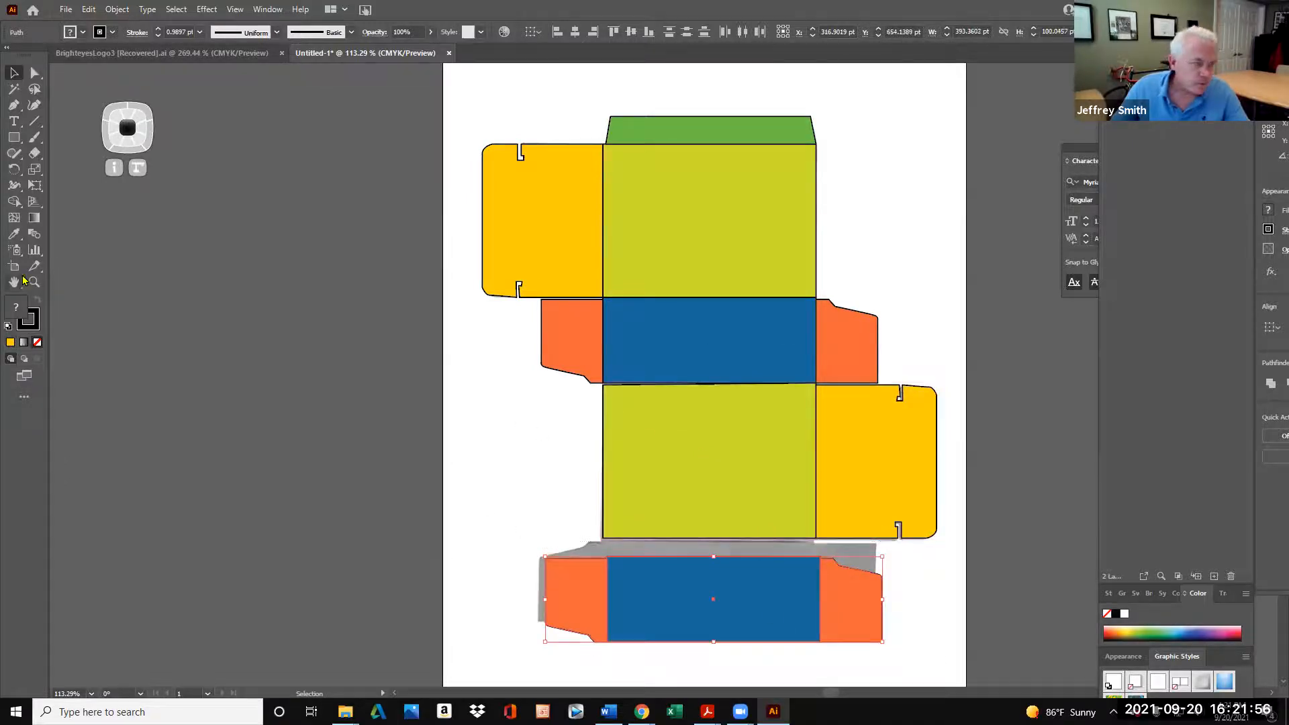
{"action": "left_click", "coordinate": [14, 169]}
{"action": "left_click_drag", "start_coordinate": [714, 470], "coordinate": [682, 497]}
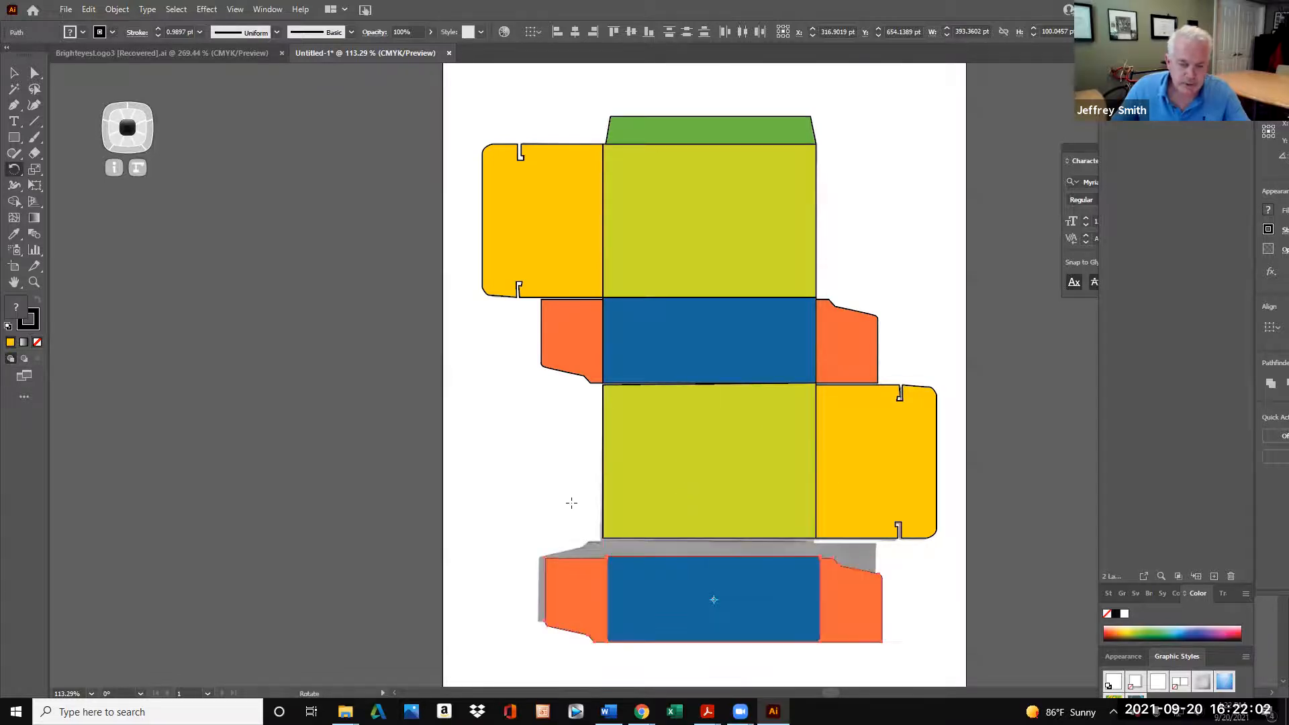
Undo the move and the rotation of the copied yellow-green face and yellow flap
{"action": "key", "text": "ctrl+z"}
{"action": "key", "text": "ctrl+z"}
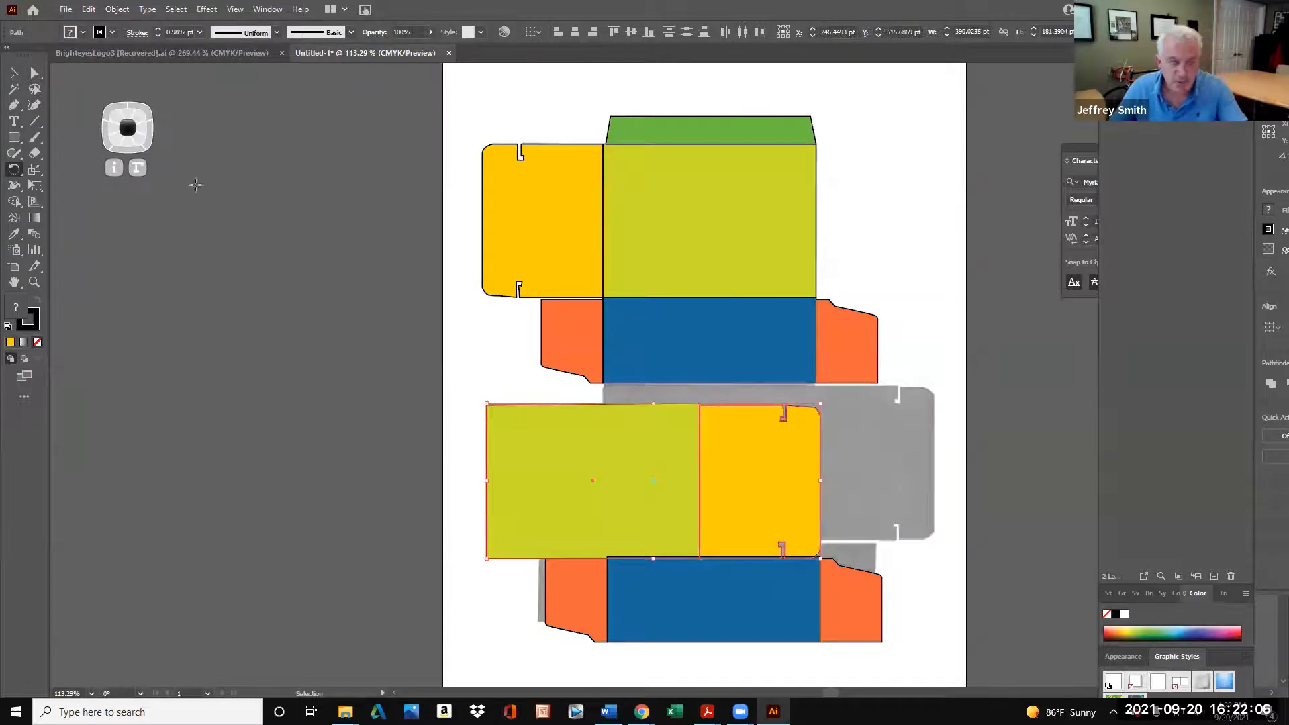
{"action": "left_click", "coordinate": [88, 10]}
{"action": "mouse_move", "coordinate": [117, 10]}
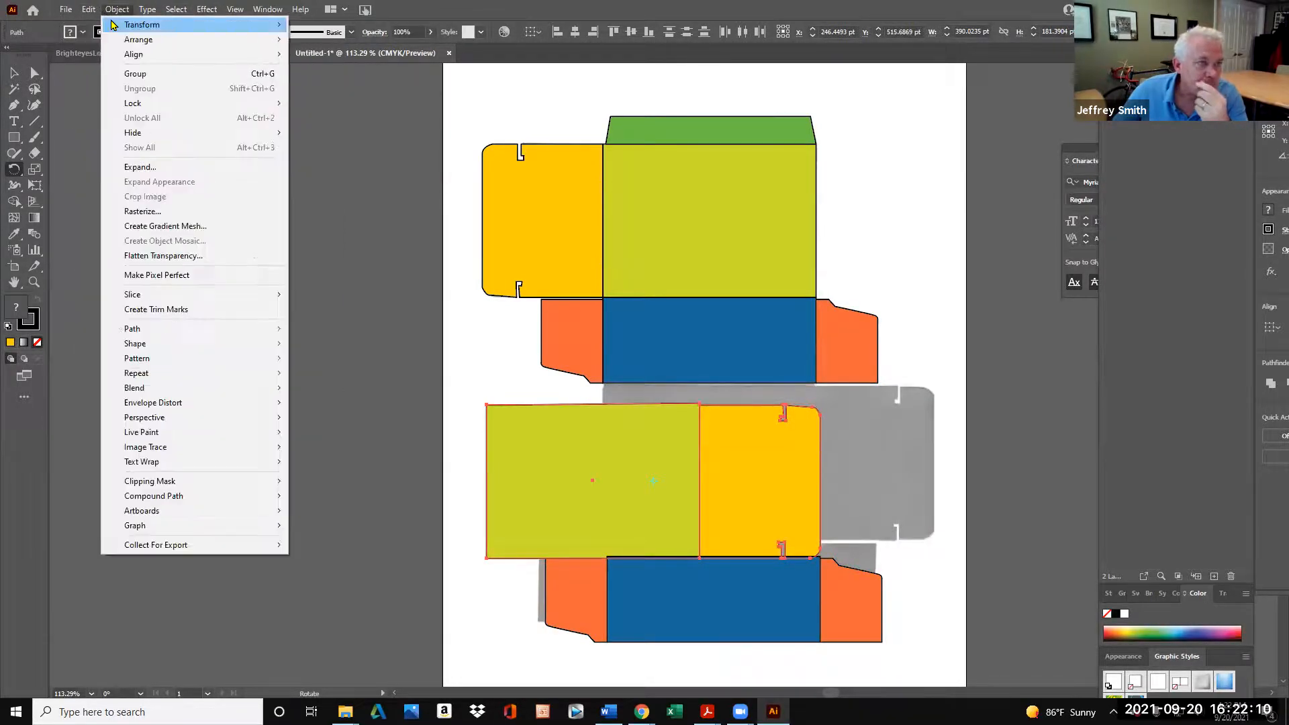
{"action": "left_click", "coordinate": [108, 25]}
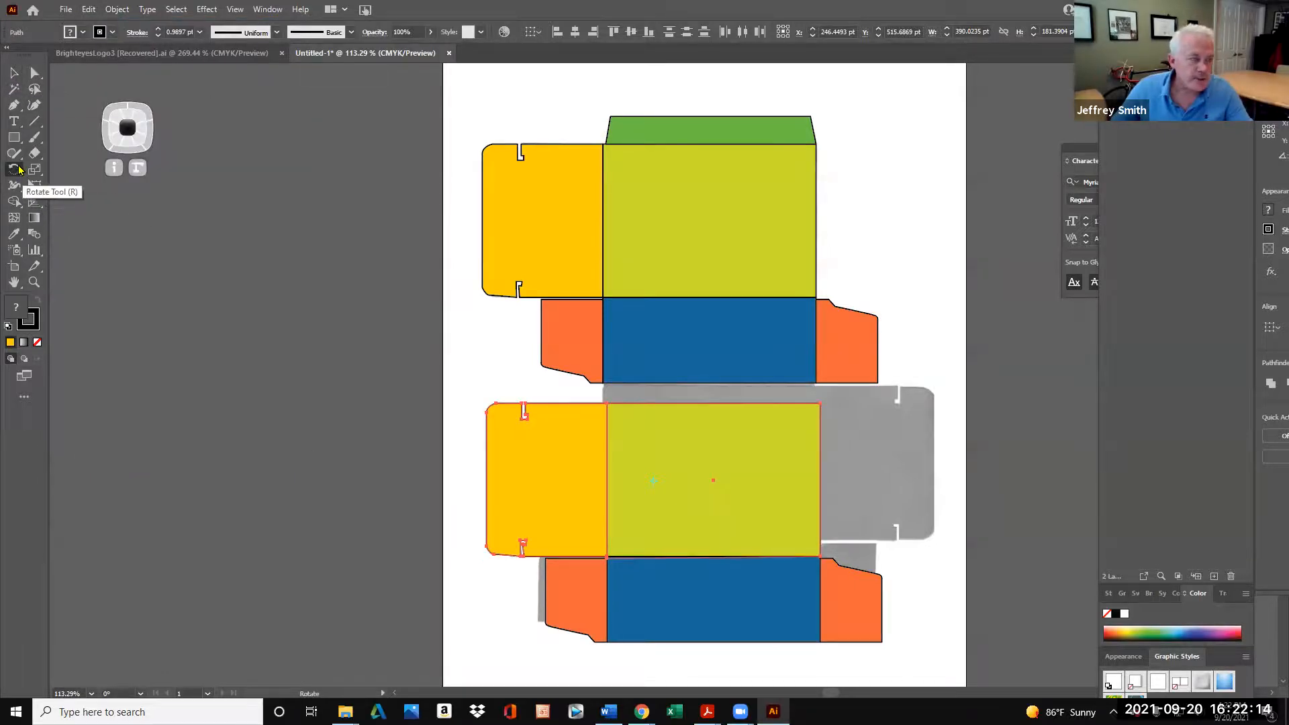
Rotate the copied face and yellow flap 180 degrees again and align them directly under the upper blue panel
{"action": "left_click_drag", "start_coordinate": [564, 481], "coordinate": [585, 530]}
{"action": "key", "text": "v"}
{"action": "left_click_drag", "start_coordinate": [754, 401], "coordinate": [769, 429]}
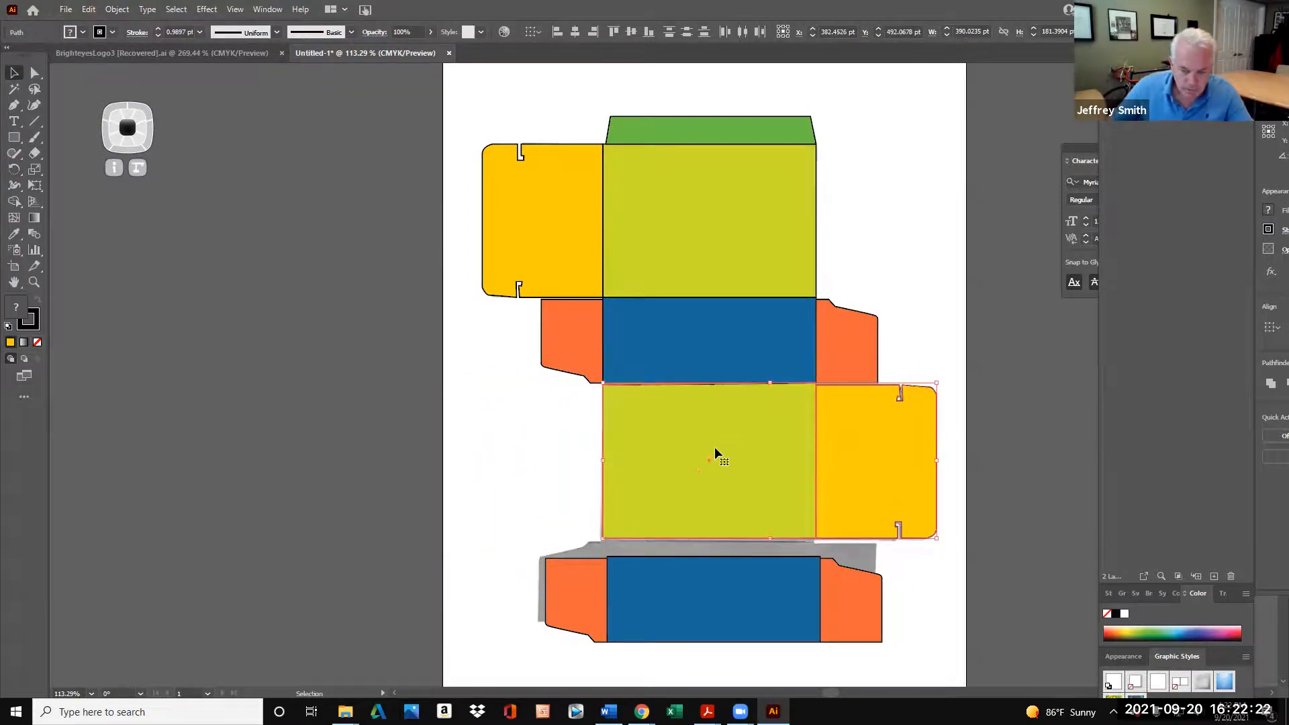
Move the copied blue panel flush under the lower face, and reflect the lower left orange flap to fit its left edge
{"action": "left_click_drag", "start_coordinate": [657, 600], "coordinate": [654, 582]}
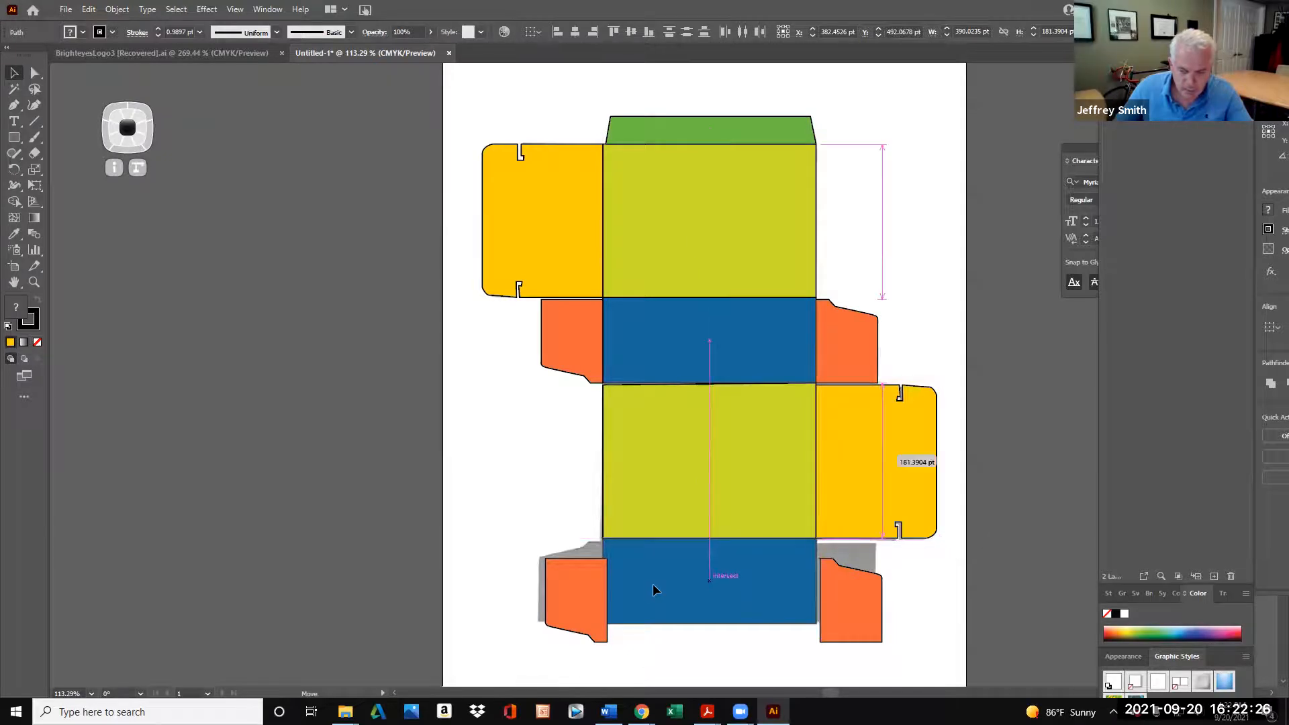
{"action": "left_click_drag", "start_coordinate": [566, 582], "coordinate": [532, 498]}
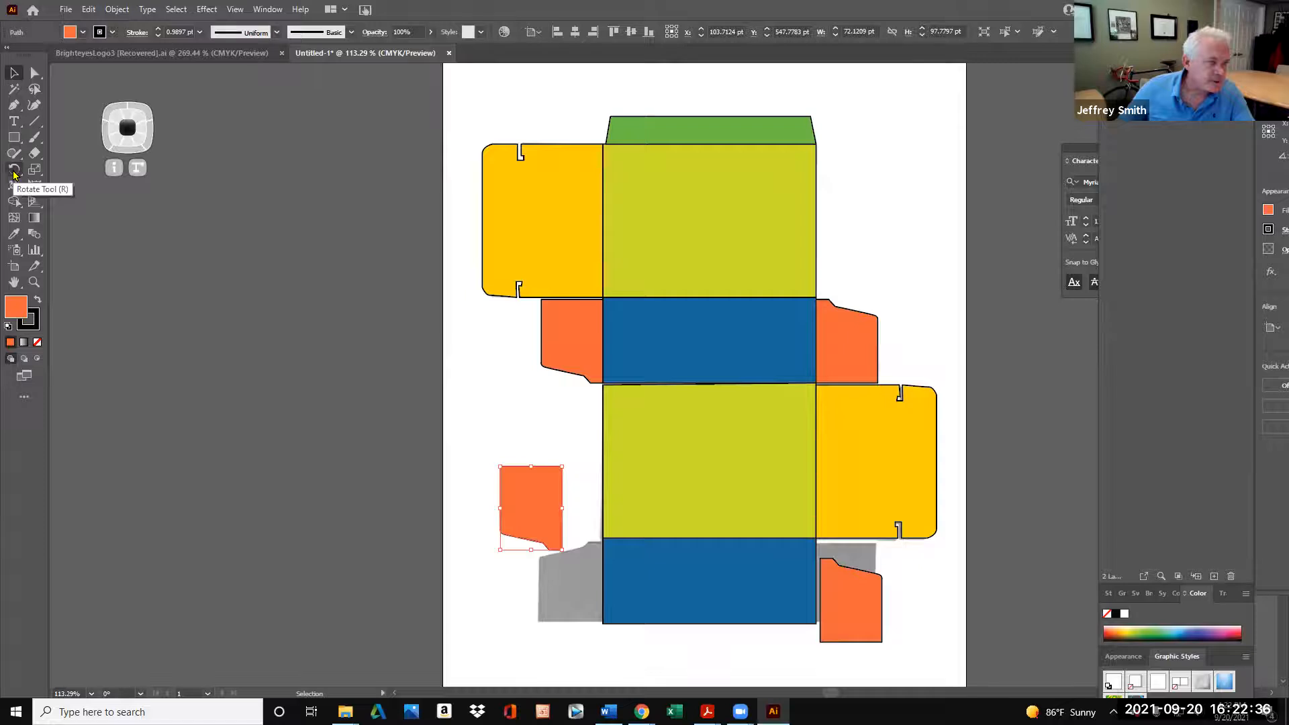
{"action": "left_click", "coordinate": [14, 174]}
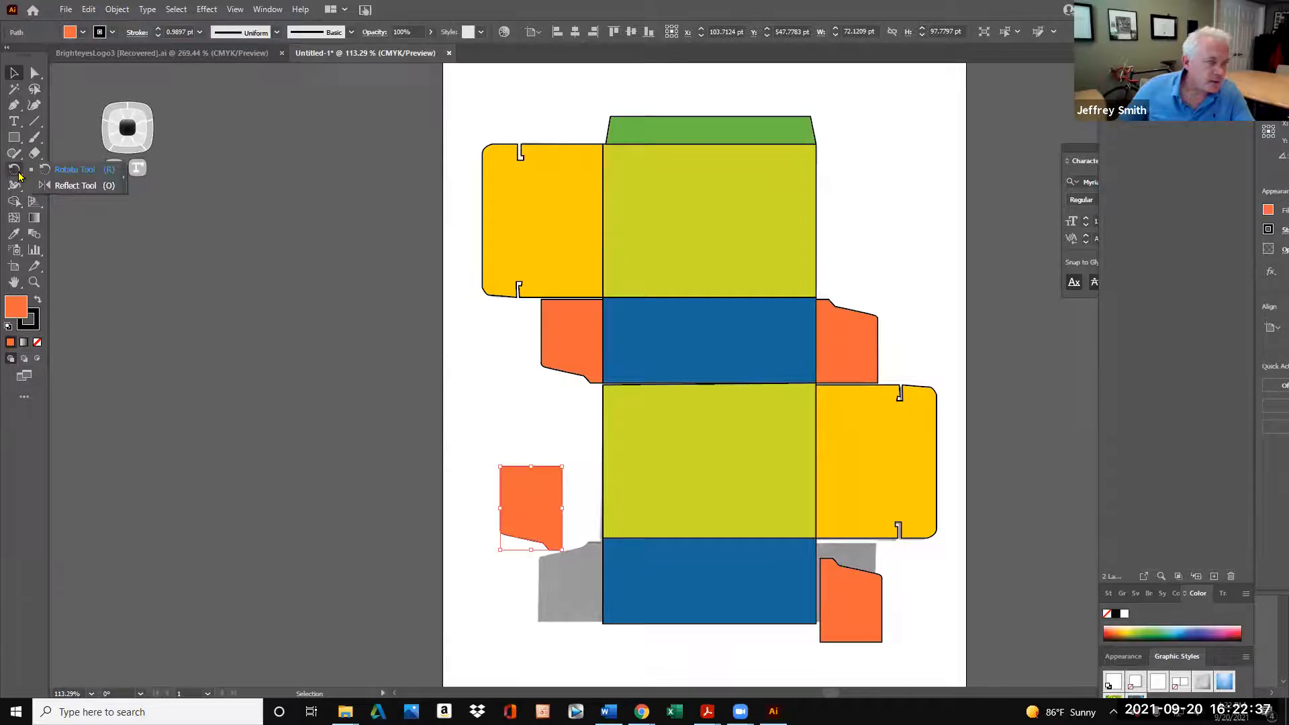
{"action": "left_click", "coordinate": [75, 185]}
{"action": "left_click_drag", "start_coordinate": [553, 503], "coordinate": [574, 582]}
{"action": "left_click", "coordinate": [11, 75]}
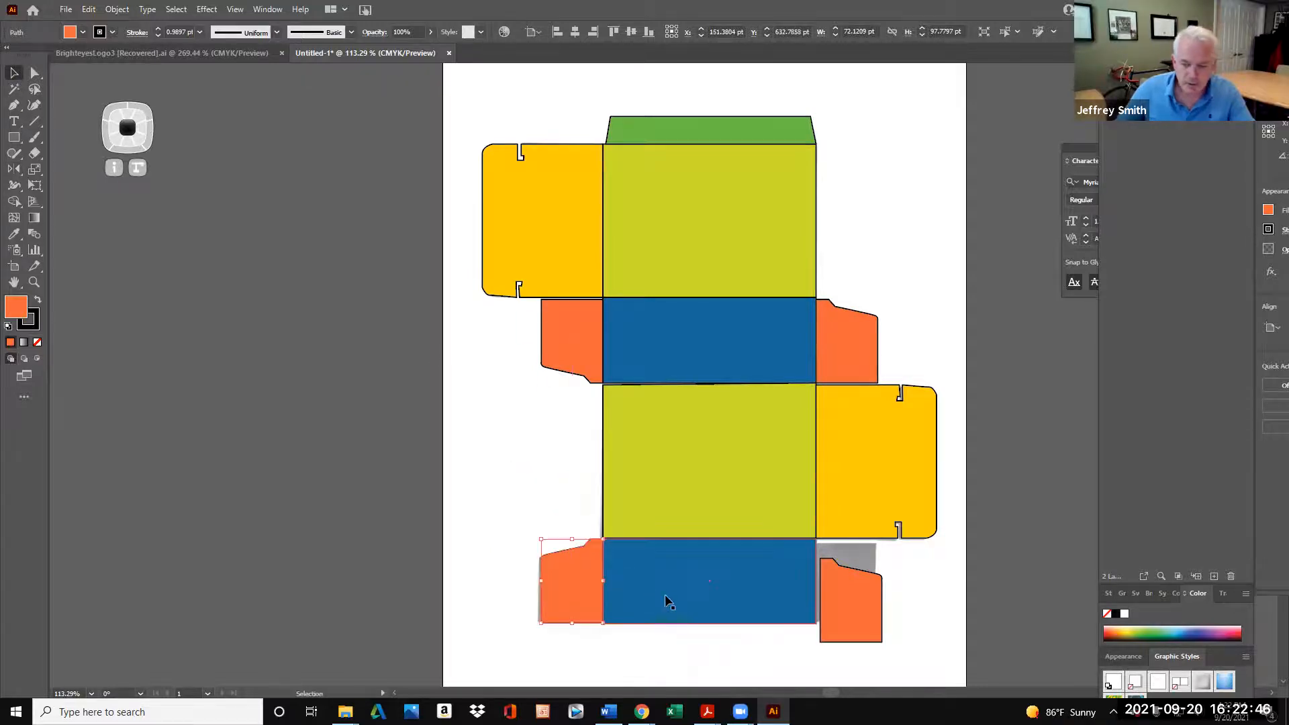
Fit the lower right orange flap against the blue panel's right edge and reflect it so its slanted side faces down
{"action": "left_click_drag", "start_coordinate": [833, 598], "coordinate": [841, 578]}
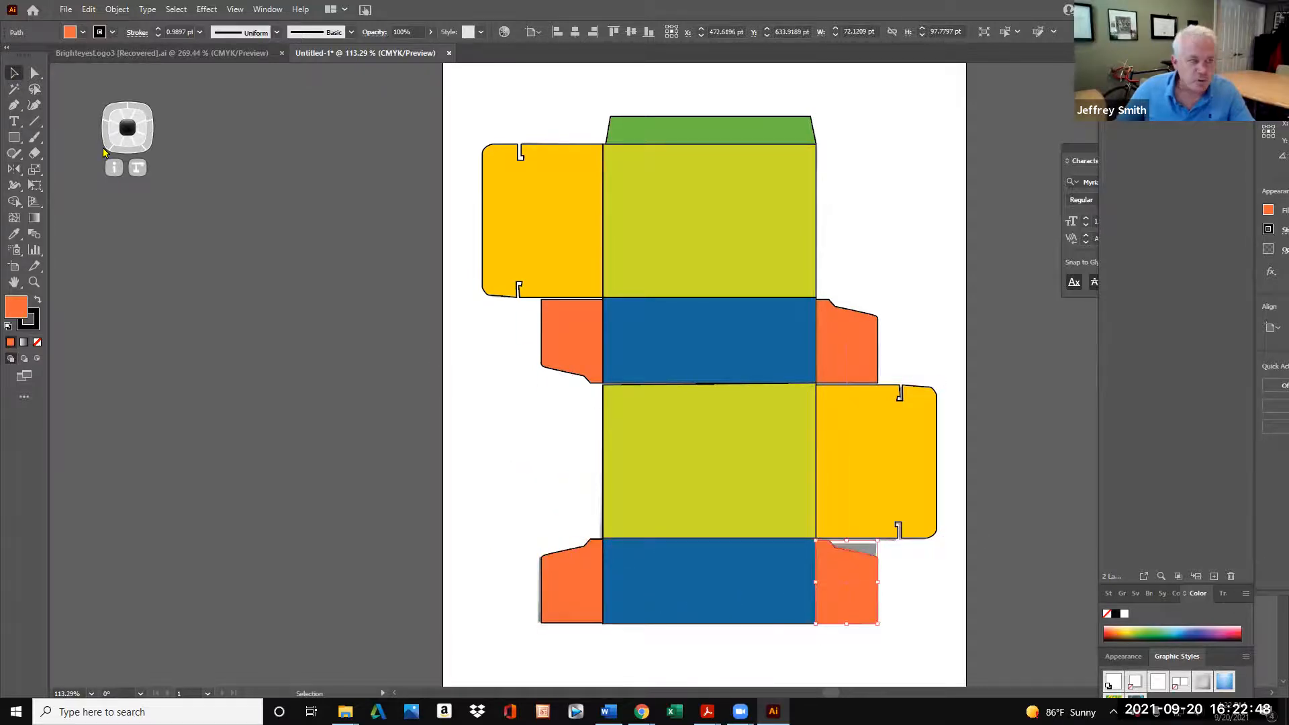
{"action": "left_click", "coordinate": [17, 171]}
{"action": "left_click", "coordinate": [81, 187]}
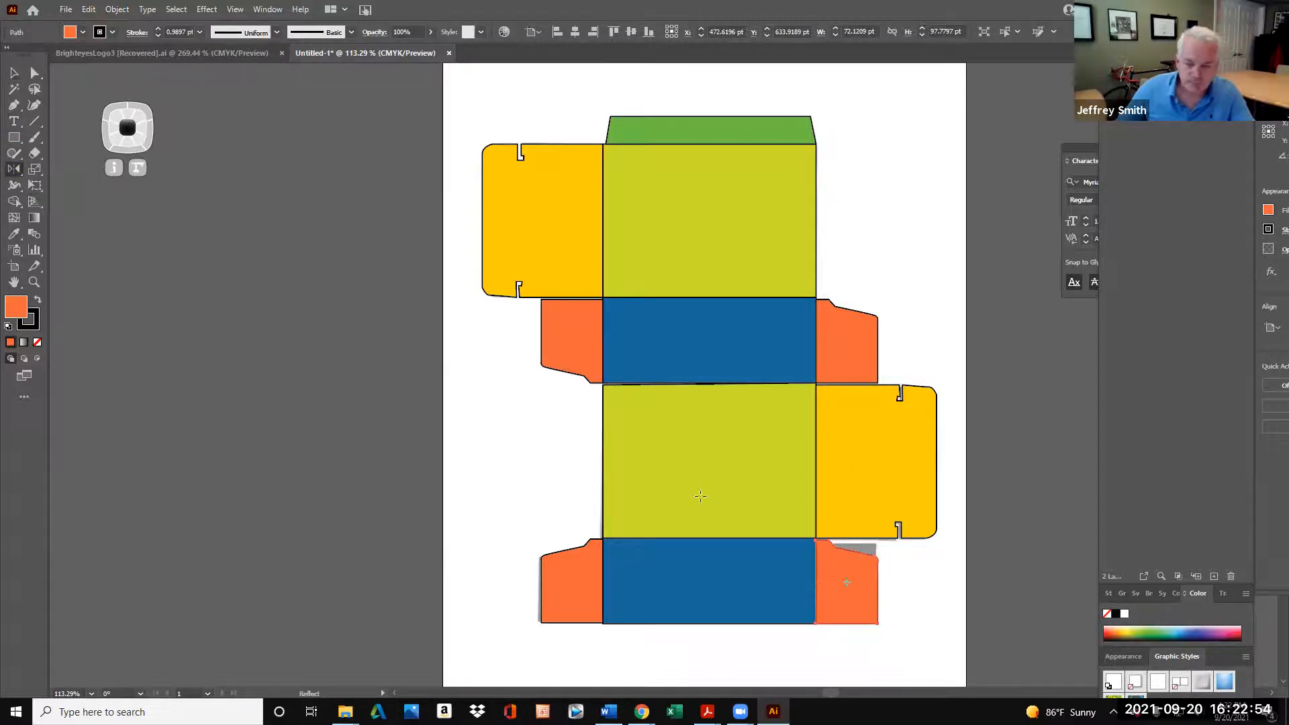
{"action": "left_click_drag", "start_coordinate": [863, 594], "coordinate": [863, 575]}
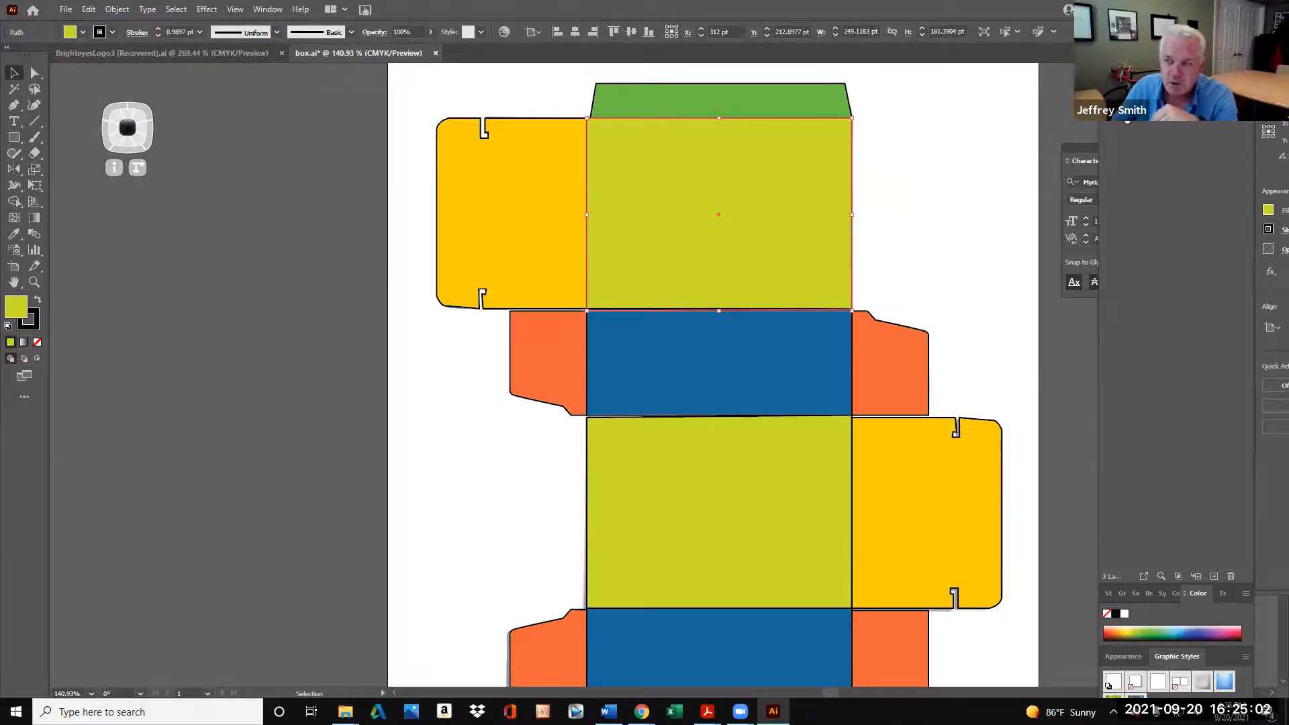
Clear the selection, and hide and reshow the artwork layer to compare the coloured shapes with the template
{"action": "left_click", "coordinate": [1245, 56]}
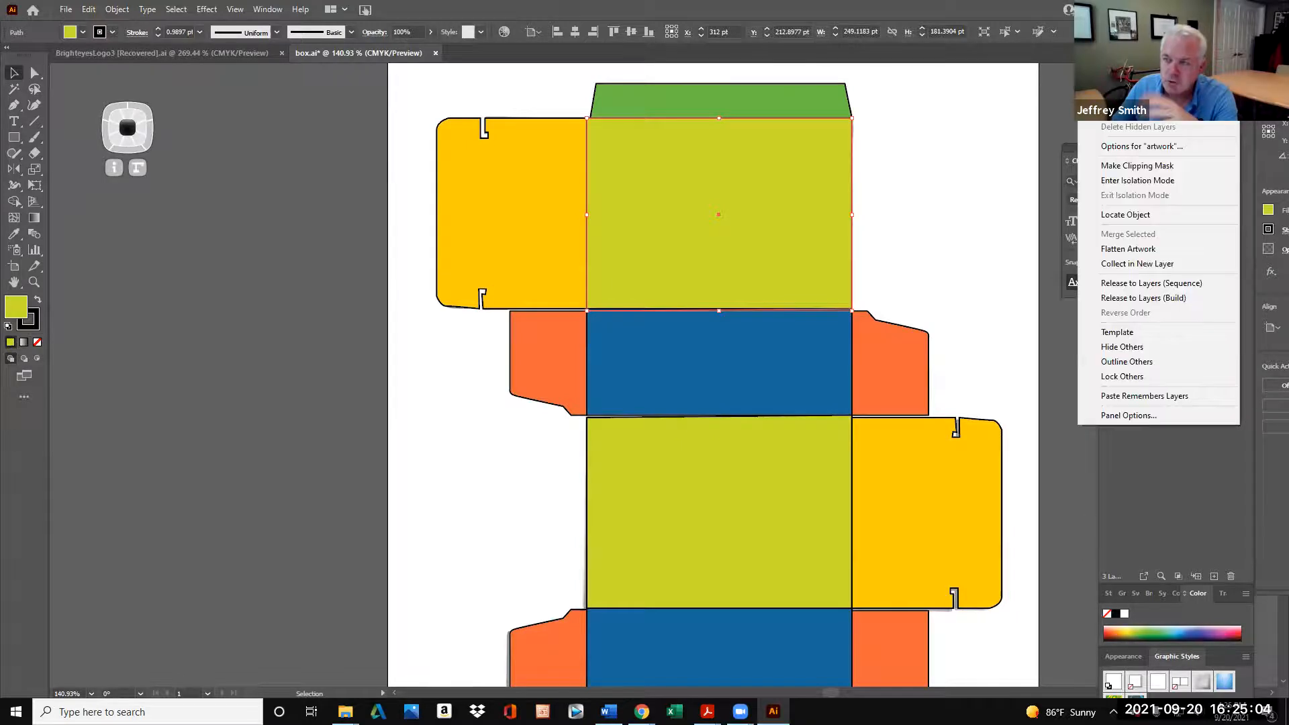
{"action": "left_click", "coordinate": [957, 172]}
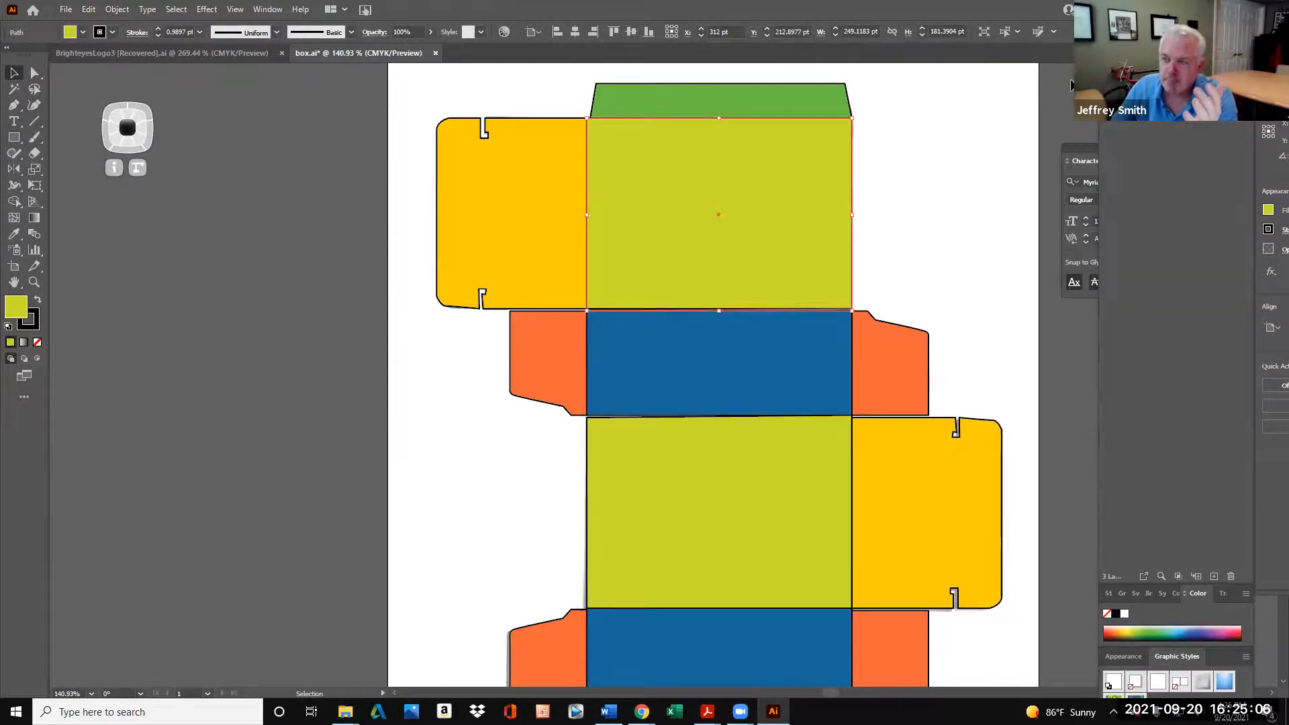
{"action": "left_click", "coordinate": [957, 172]}
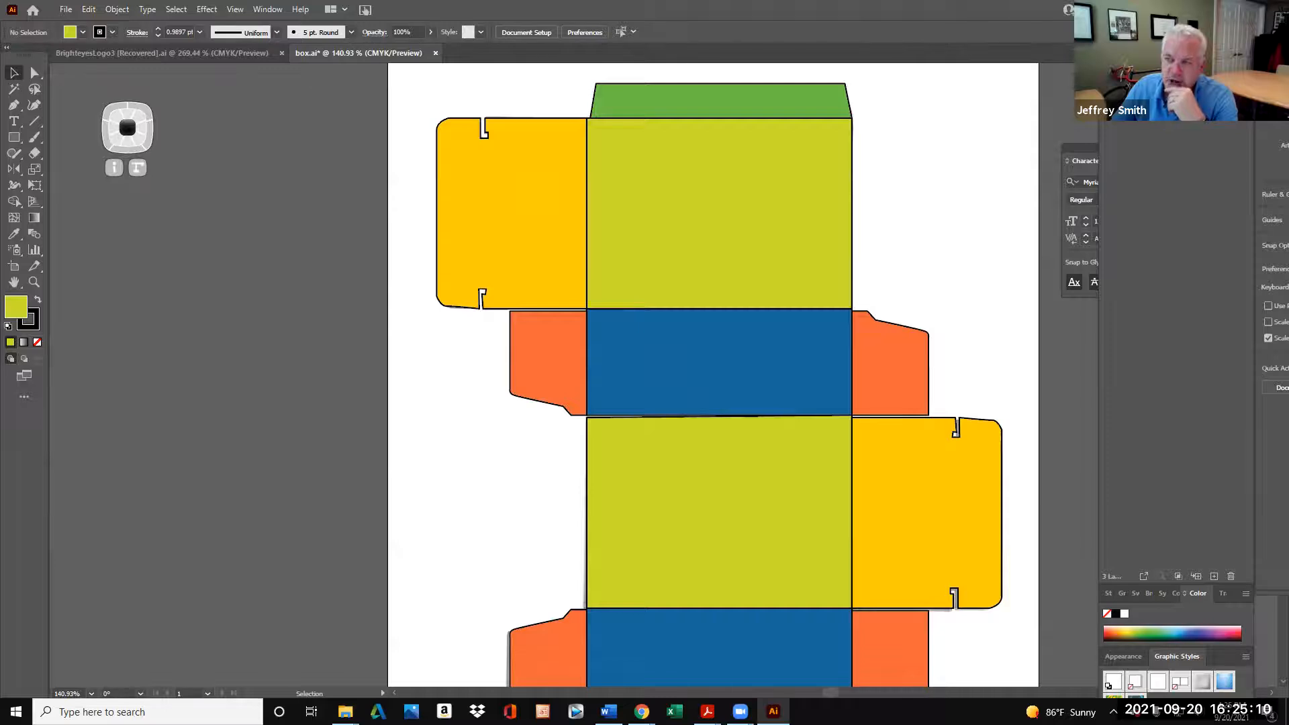
{"action": "left_click", "coordinate": [1107, 77]}
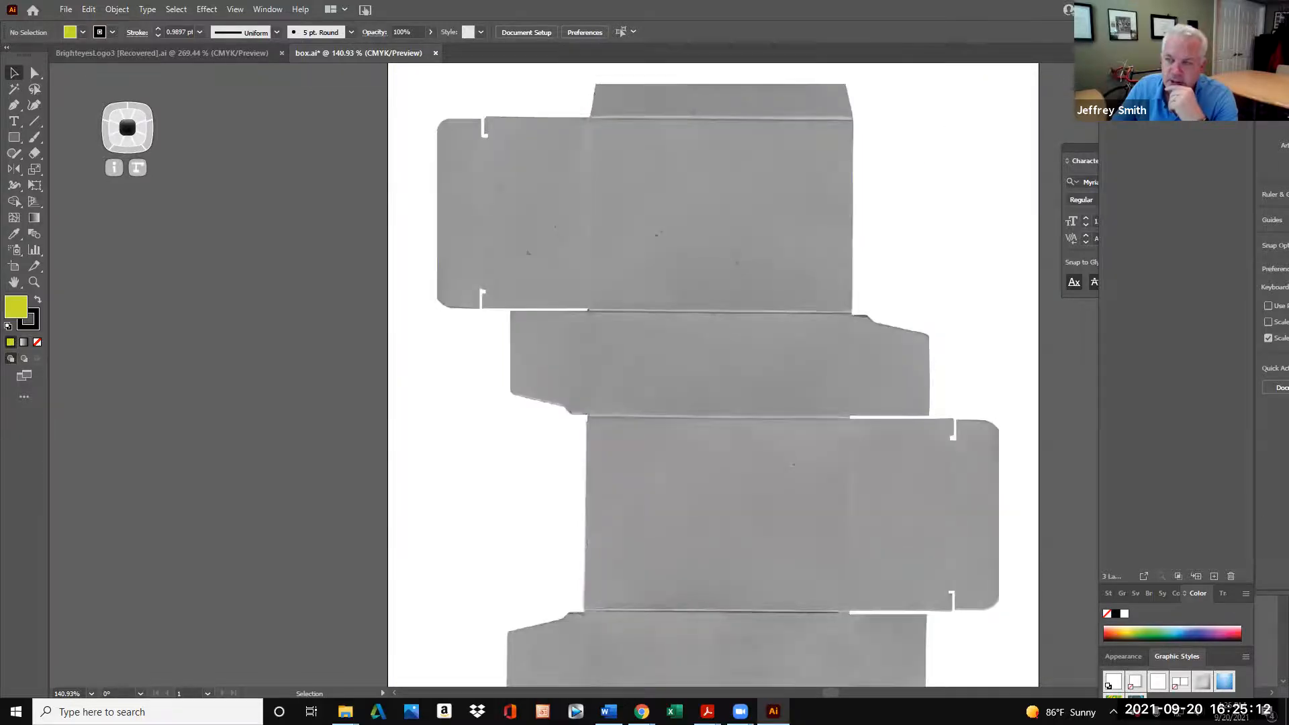
{"action": "left_click", "coordinate": [1107, 78]}
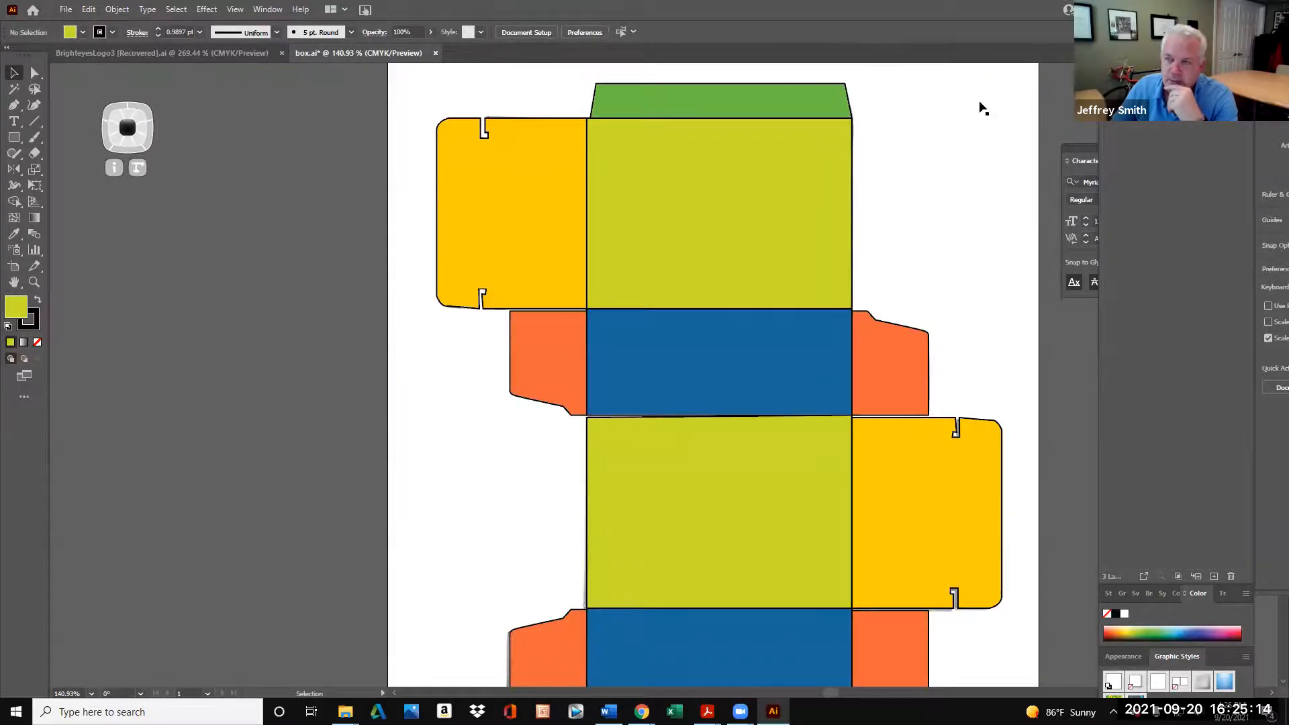
With the artwork layer hidden, place a pasted copy of the upper yellow-green face over the template's lower large panel
{"action": "left_click", "coordinate": [820, 176]}
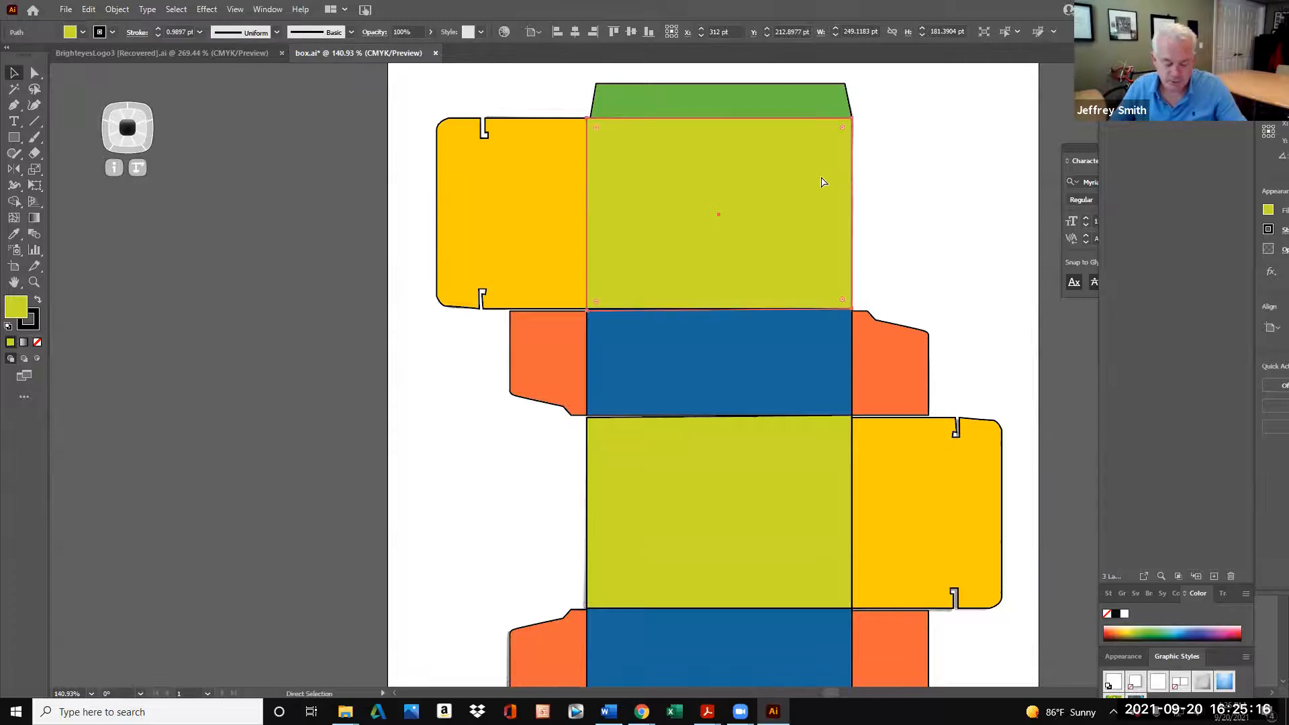
{"action": "key", "text": "v"}
{"action": "key", "text": "a"}
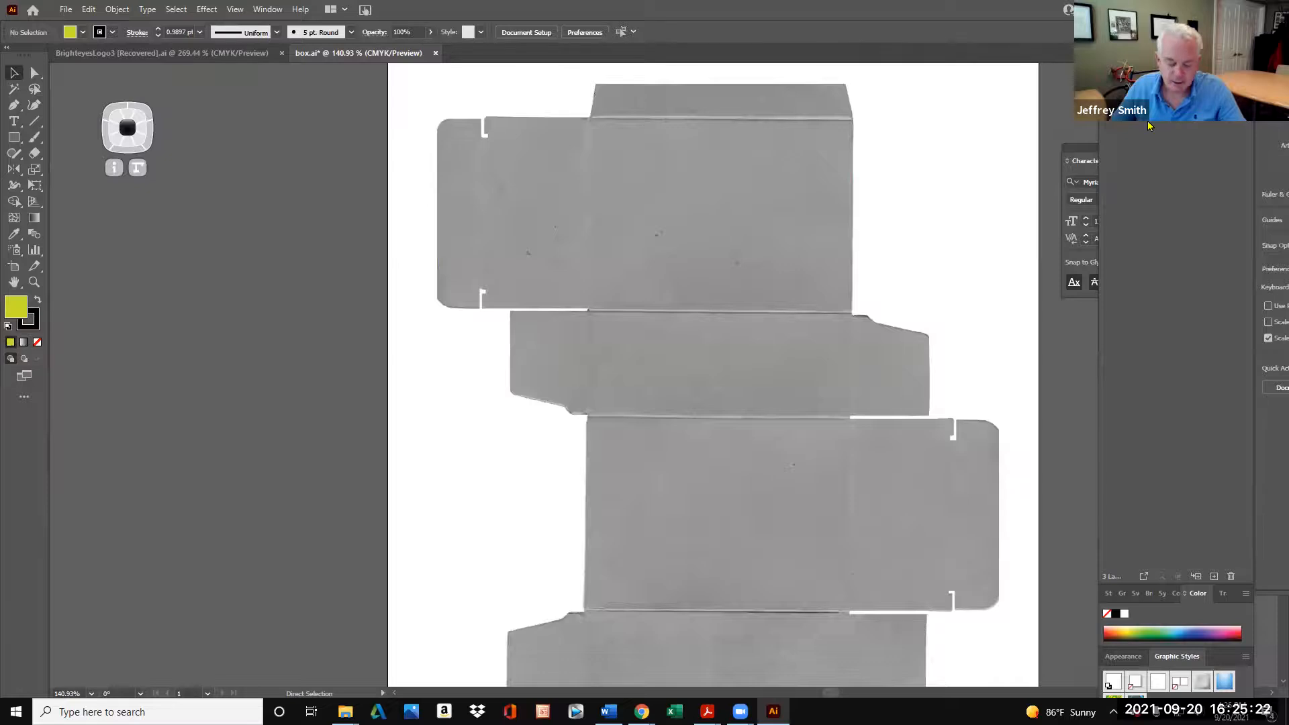
{"action": "key", "text": "ctrl+v"}
{"action": "left_click_drag", "start_coordinate": [699, 337], "coordinate": [752, 476]}
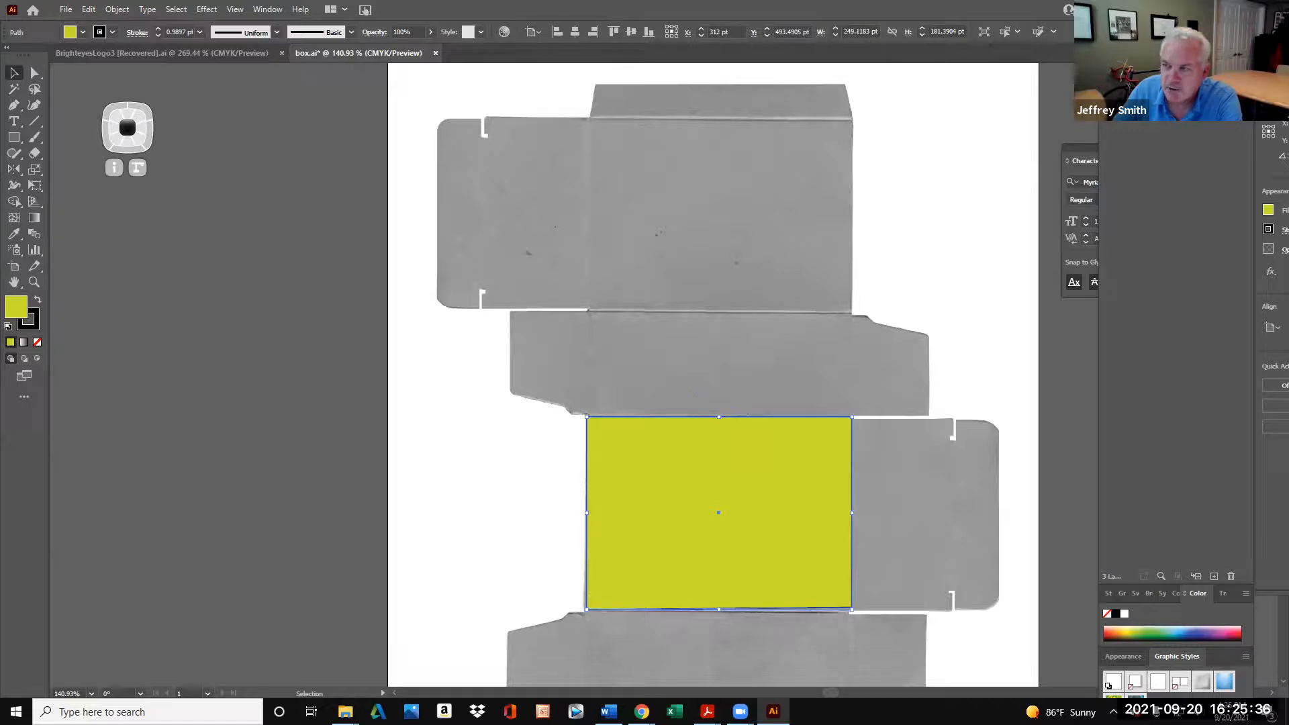
Send the pasted yellow-green face to the current layer, and hide and reshow it to check its layer assignment
{"action": "right_click", "coordinate": [783, 466]}
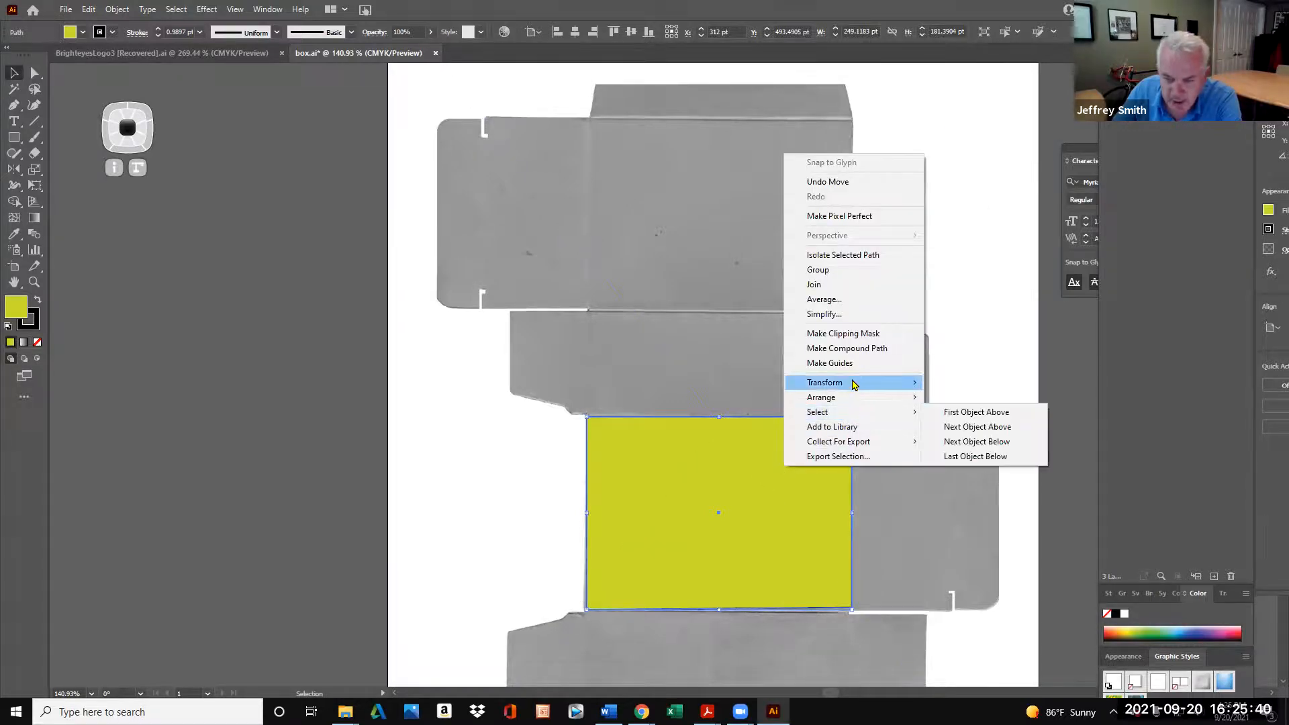
{"action": "mouse_move", "coordinate": [854, 383]}
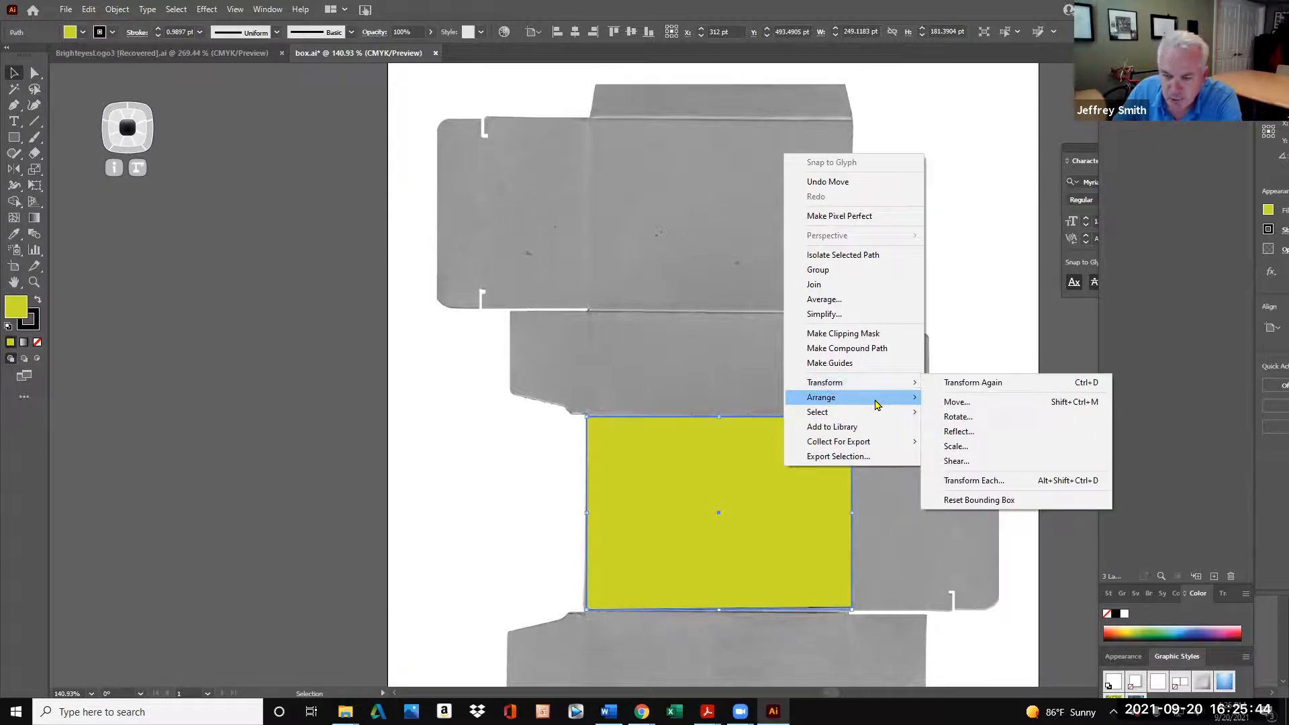
{"action": "mouse_move", "coordinate": [886, 397]}
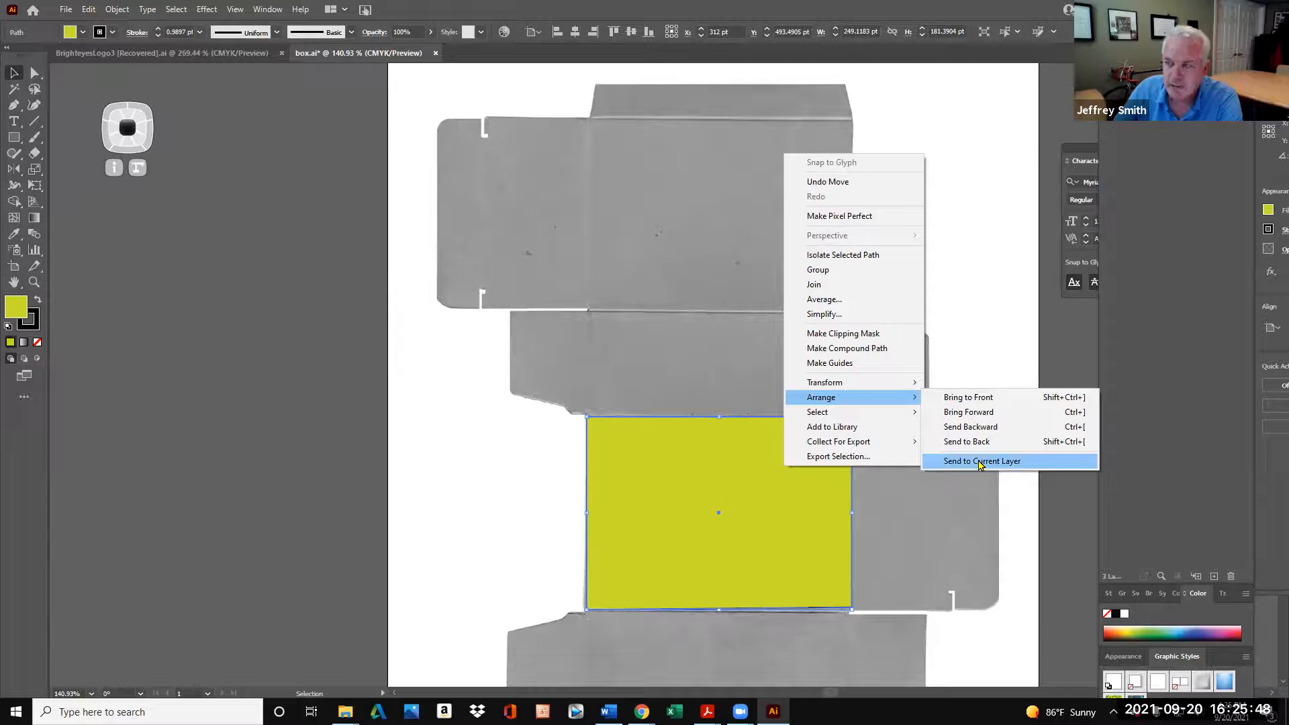
{"action": "left_click", "coordinate": [979, 462]}
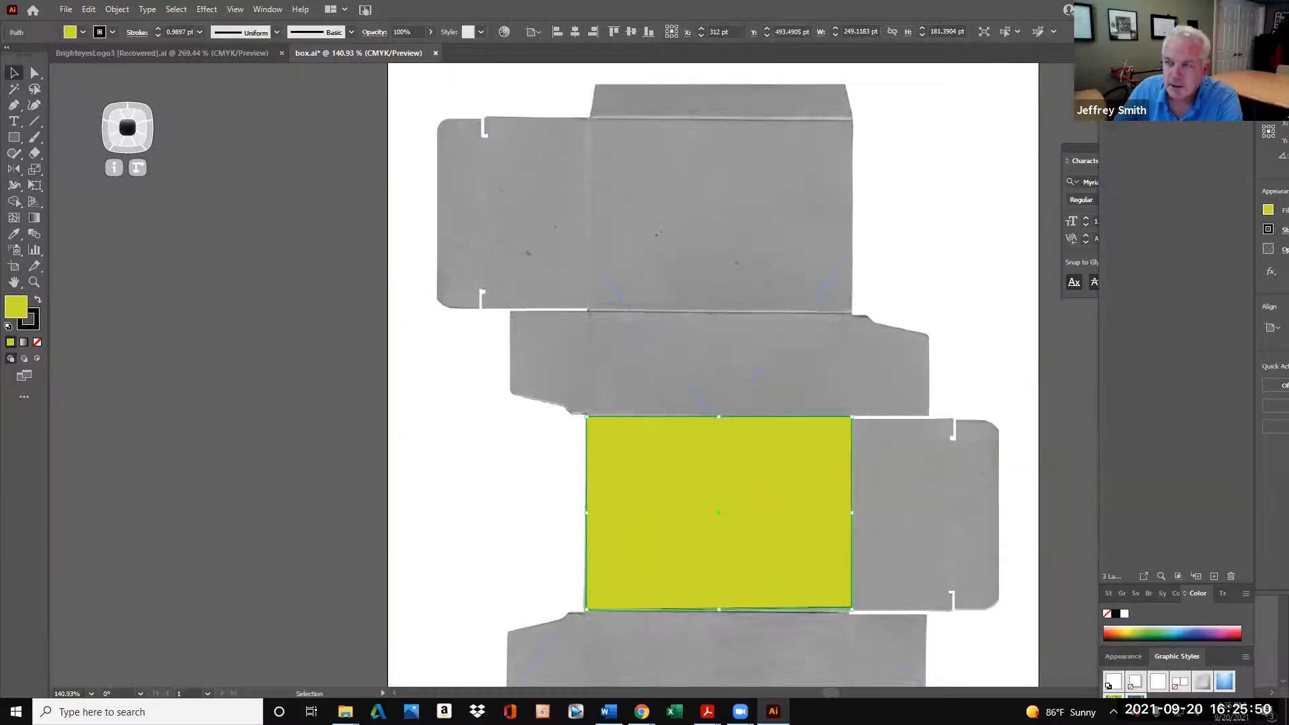
{"action": "key", "text": "Delete"}
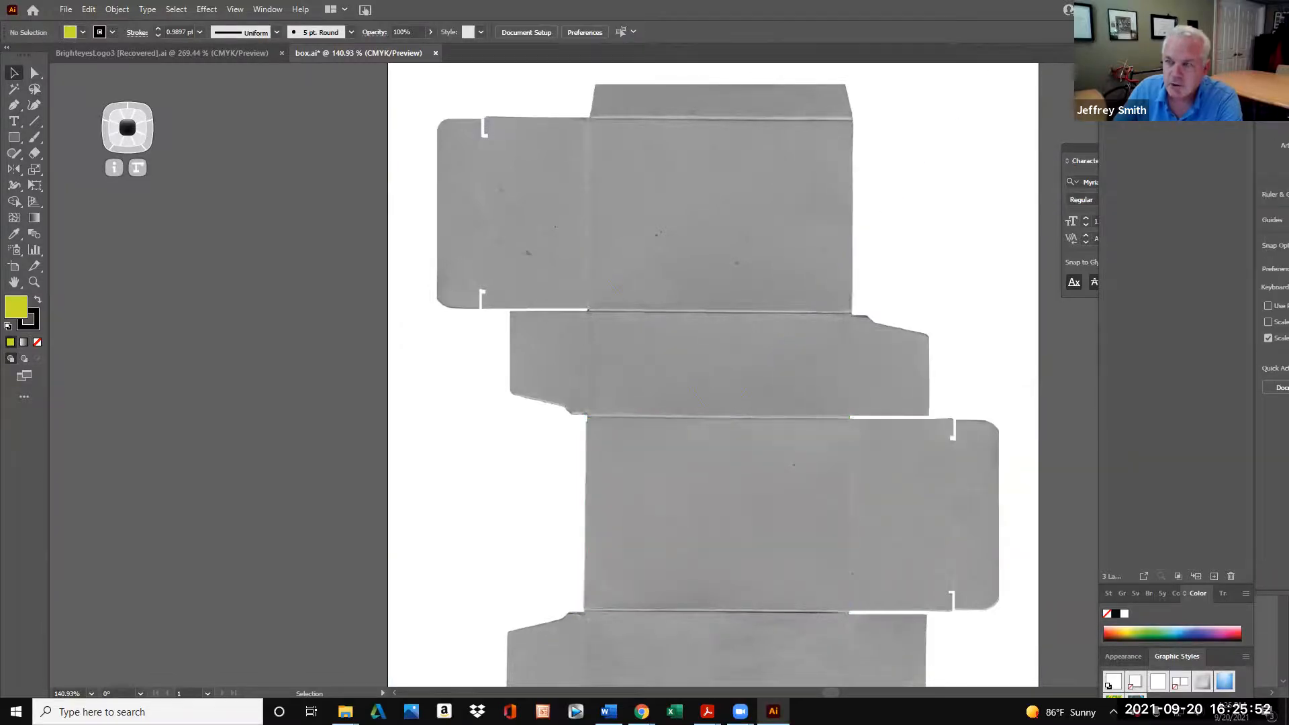
{"action": "key", "text": "ctrl+z"}
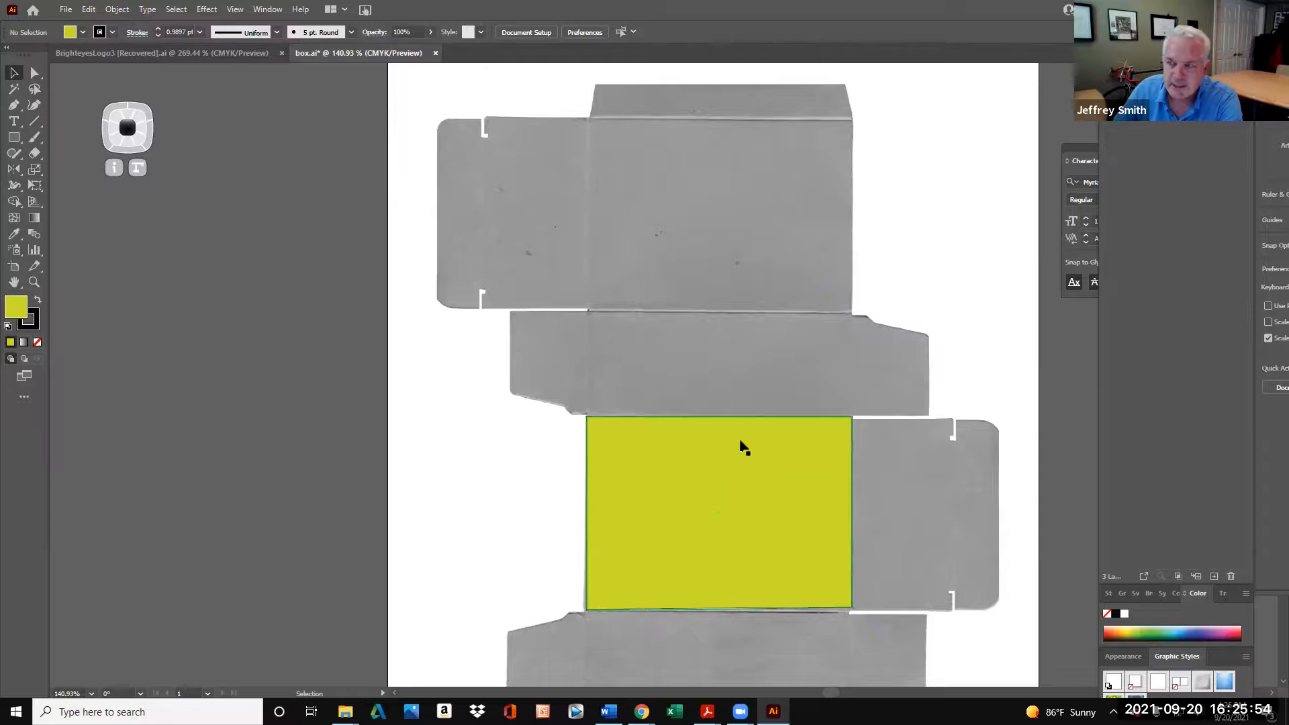
Send the lower yellow-green face to the artwork layer, and show that layer to check all the coloured shapes together
{"action": "left_click", "coordinate": [743, 448]}
{"action": "right_click", "coordinate": [742, 445]}
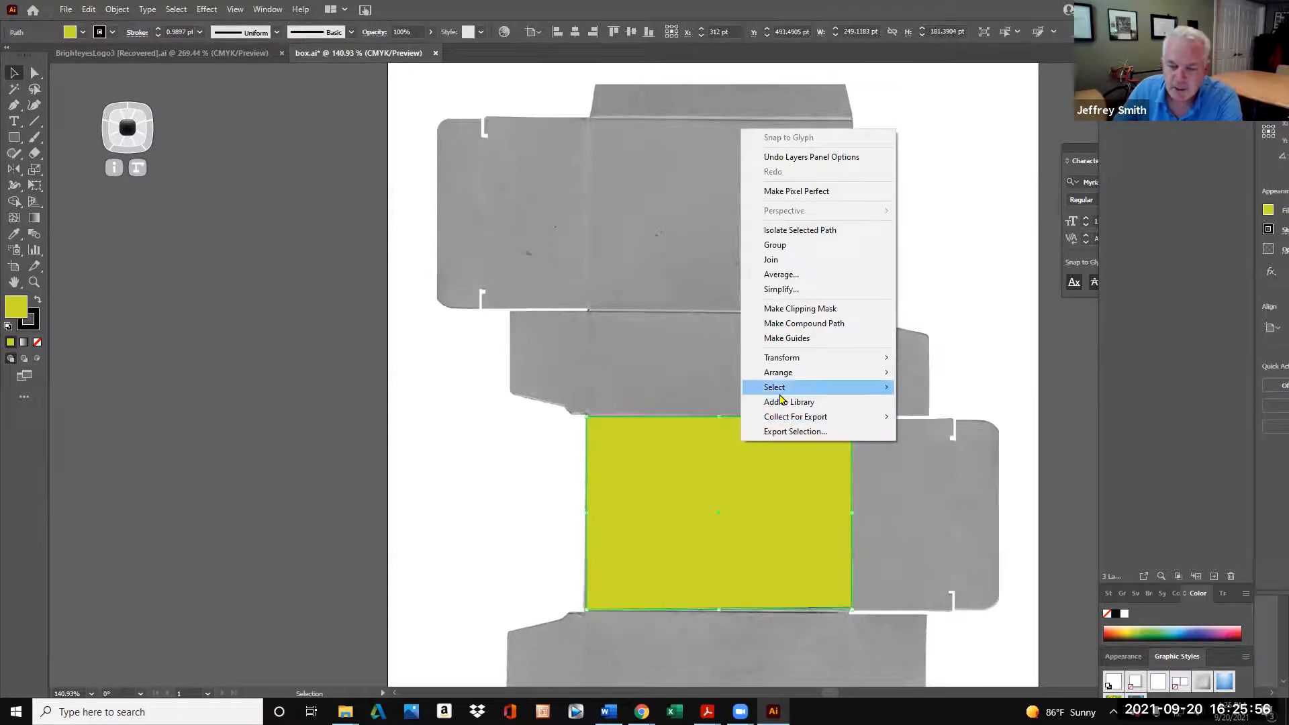
{"action": "mouse_move", "coordinate": [803, 374]}
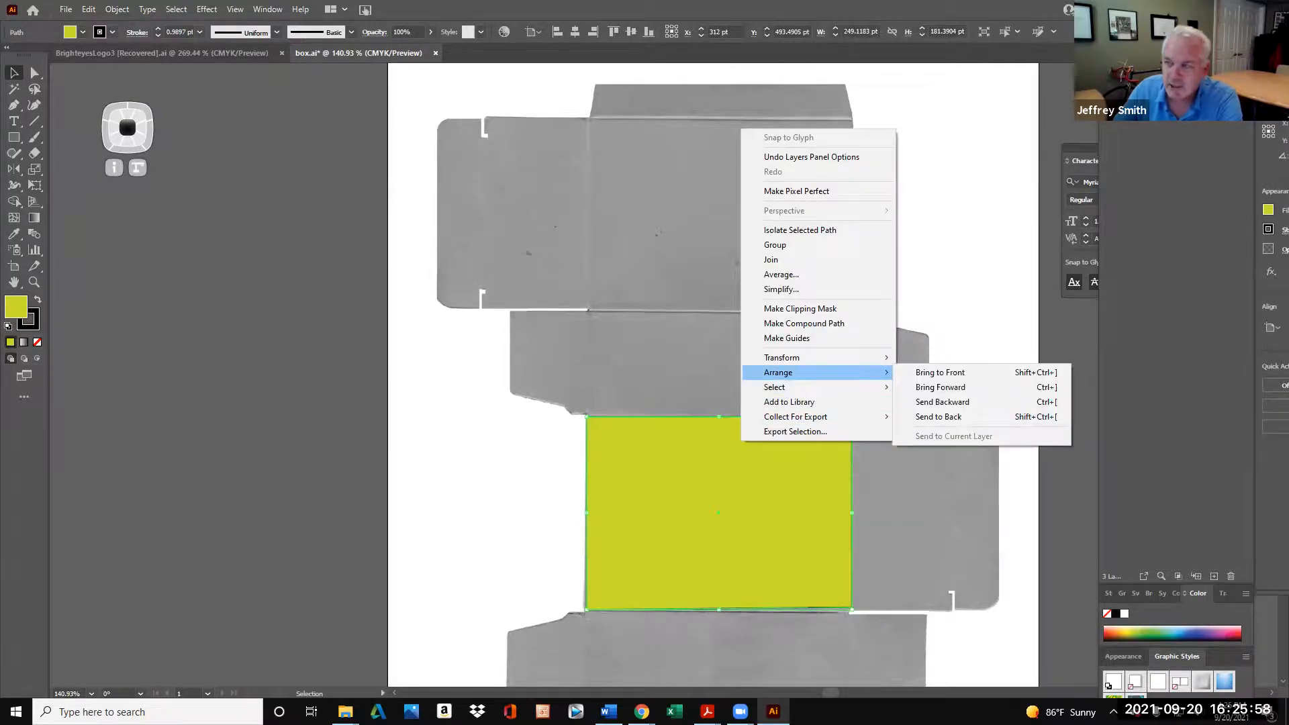
{"action": "key", "text": "Escape"}
{"action": "right_click", "coordinate": [819, 435]}
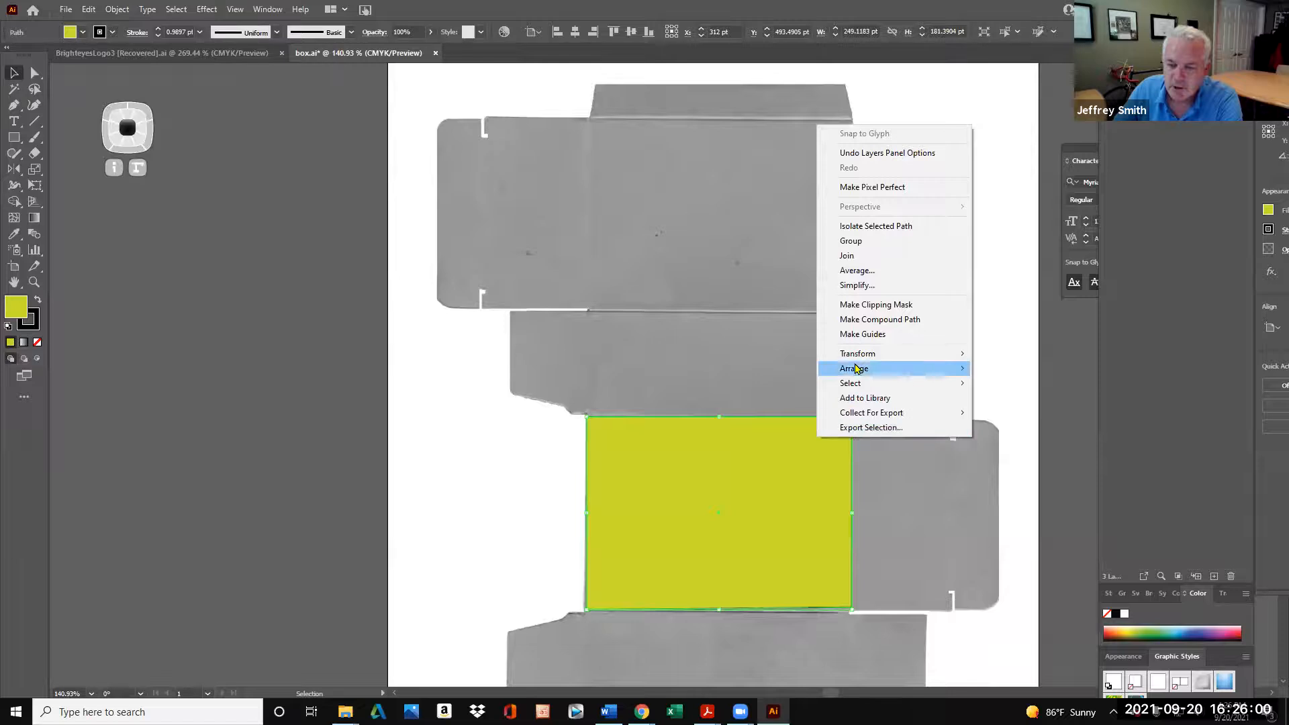
{"action": "mouse_move", "coordinate": [858, 368]}
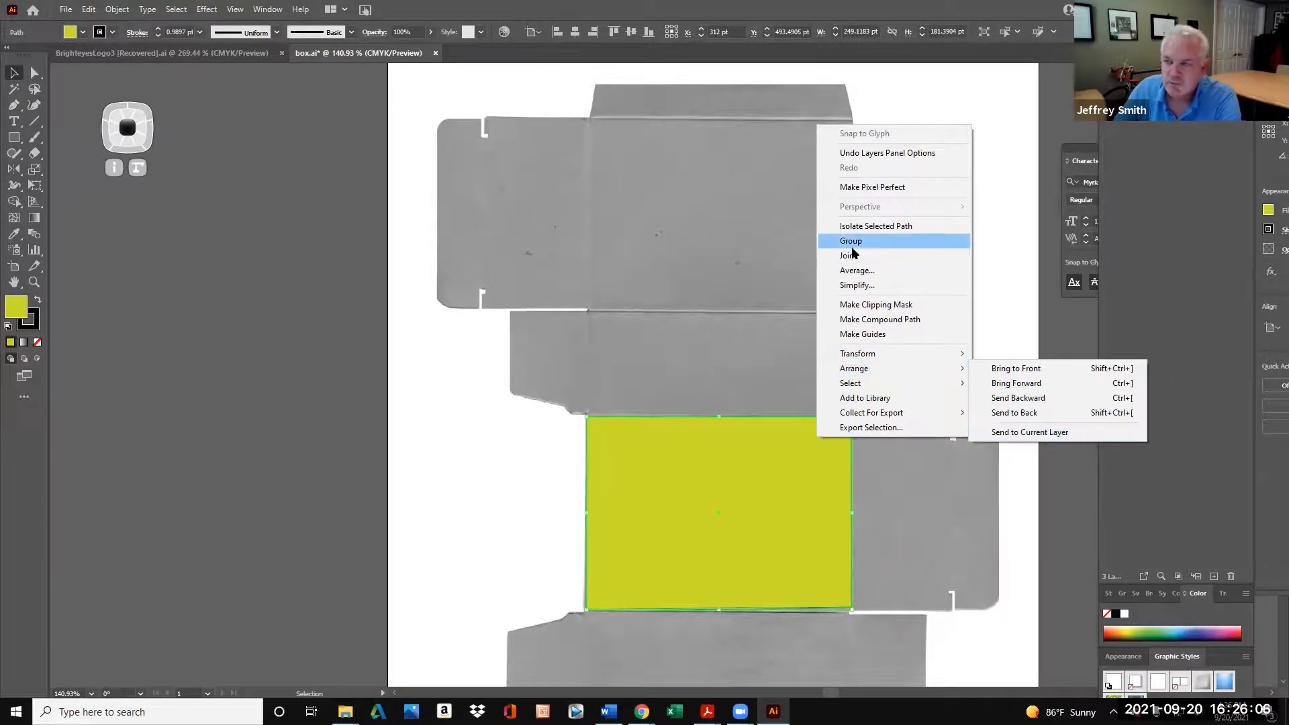
{"action": "left_click", "coordinate": [1109, 94]}
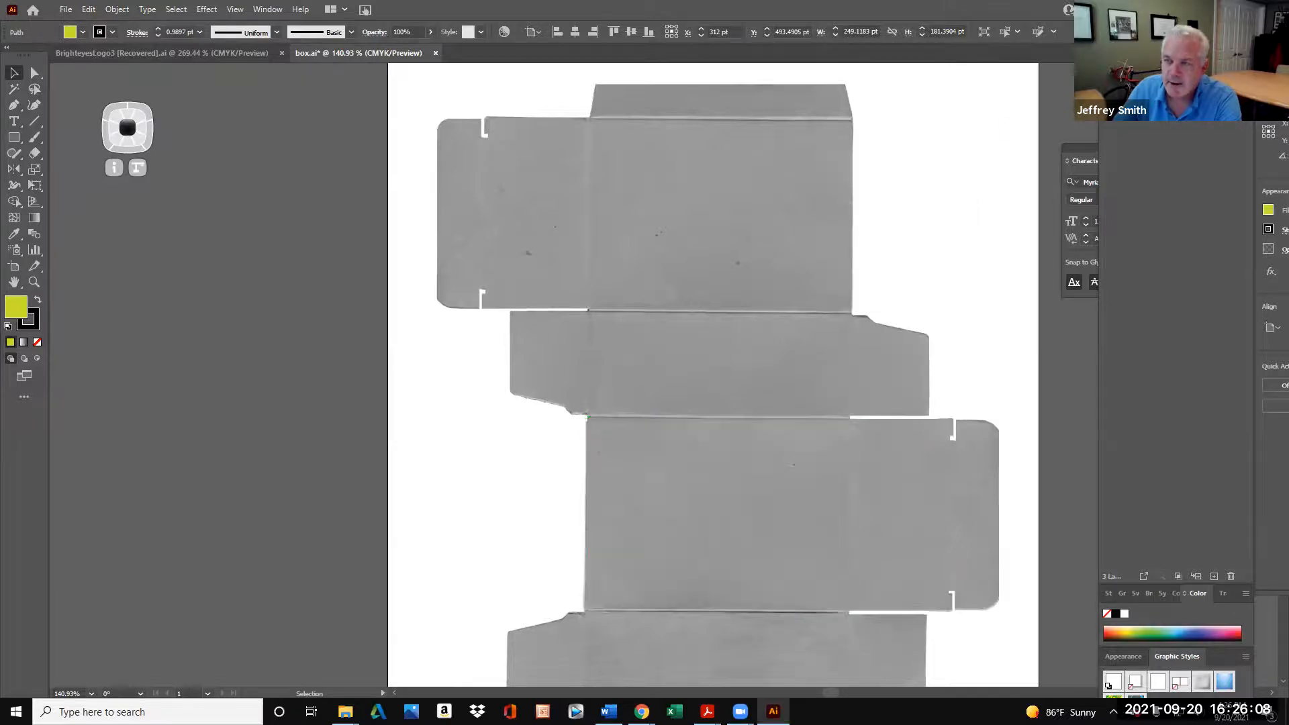
{"action": "left_click", "coordinate": [1109, 106]}
{"action": "scroll", "coordinate": [983, 200], "scroll_direction": "down", "scroll_amount": 2}
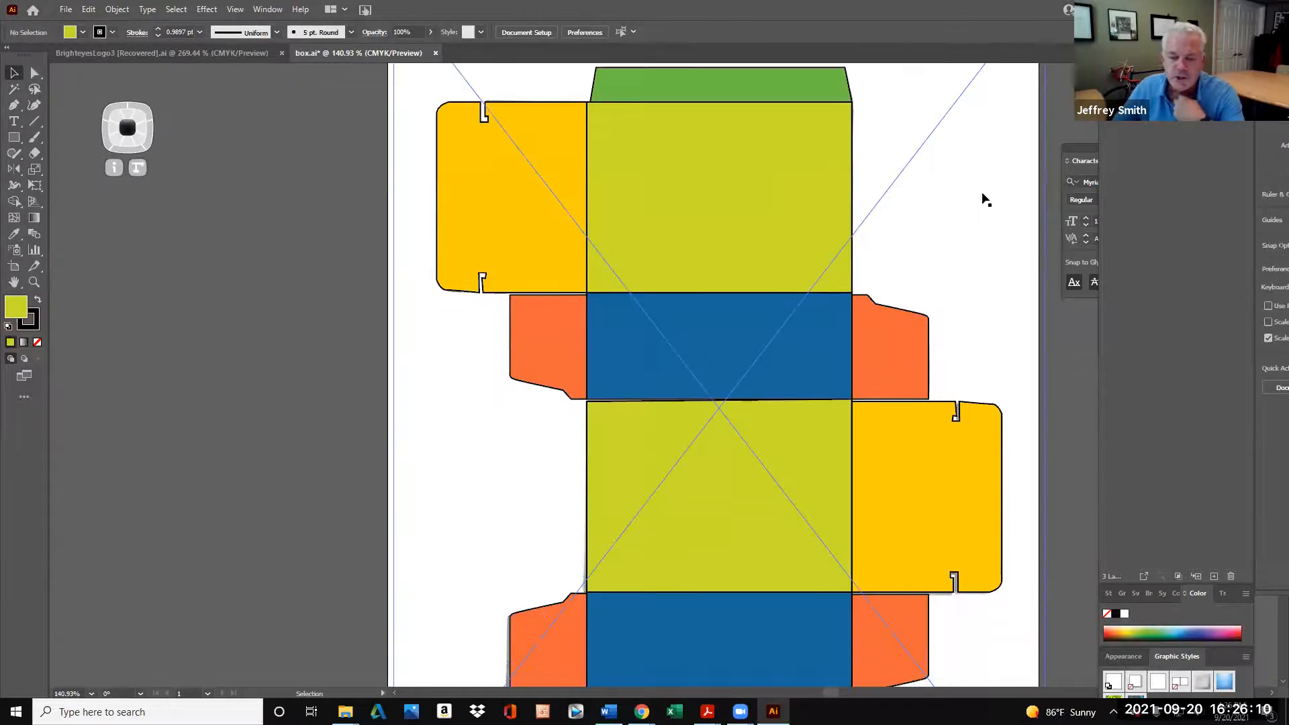
{"action": "scroll", "coordinate": [984, 199], "scroll_direction": "up", "scroll_amount": 2}
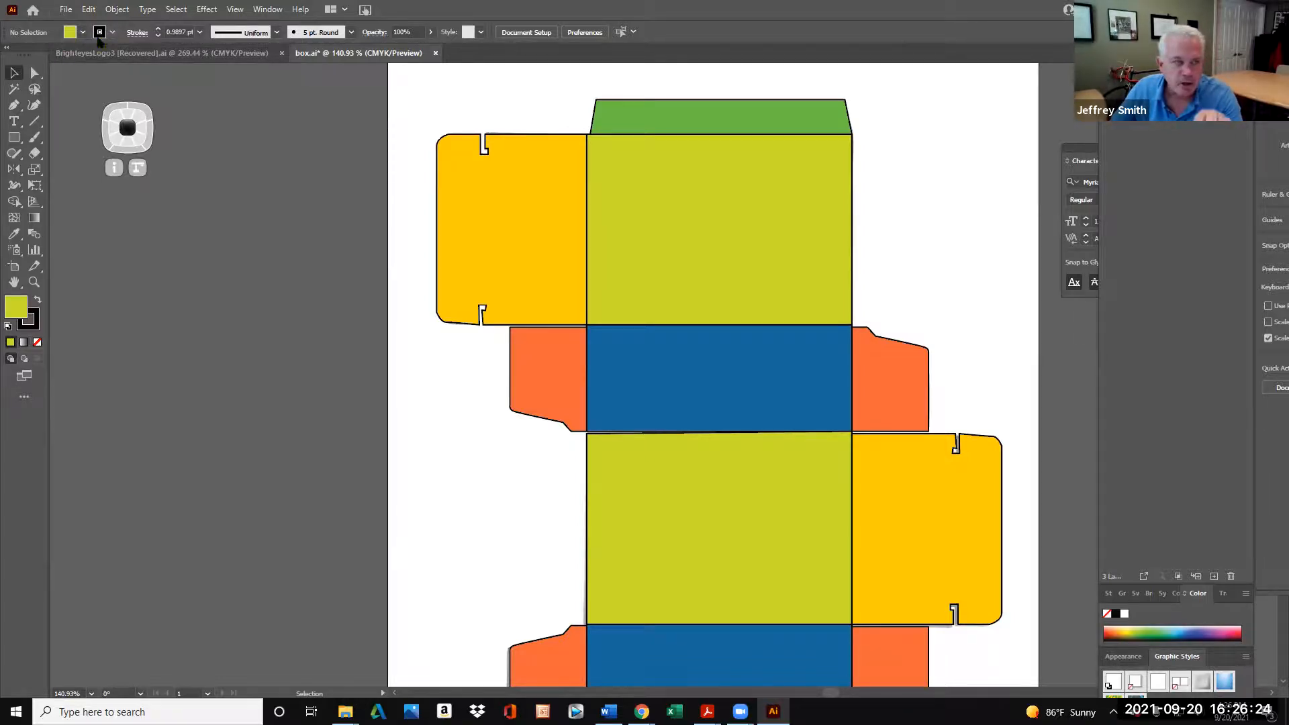
Switch to the BrighteyesLogo3 document and review the file formats offered by Save As, without saving
{"action": "left_click", "coordinate": [147, 54]}
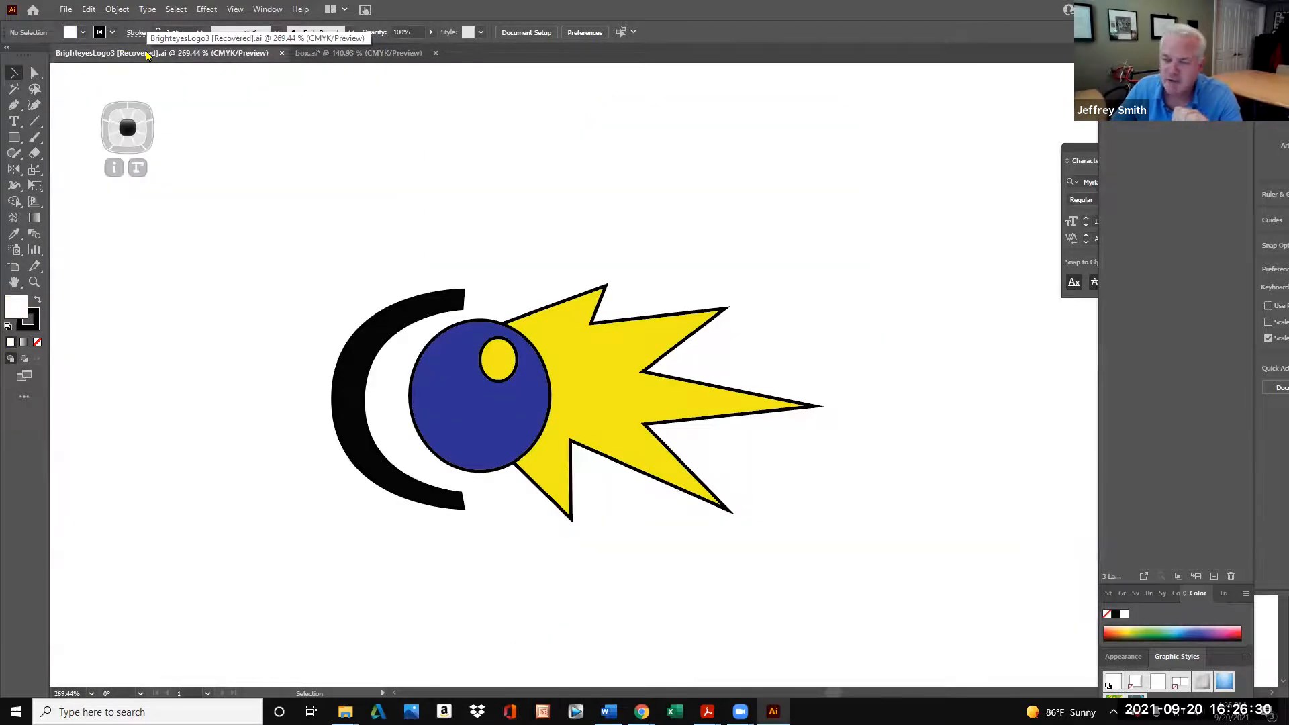
{"action": "left_click", "coordinate": [67, 9]}
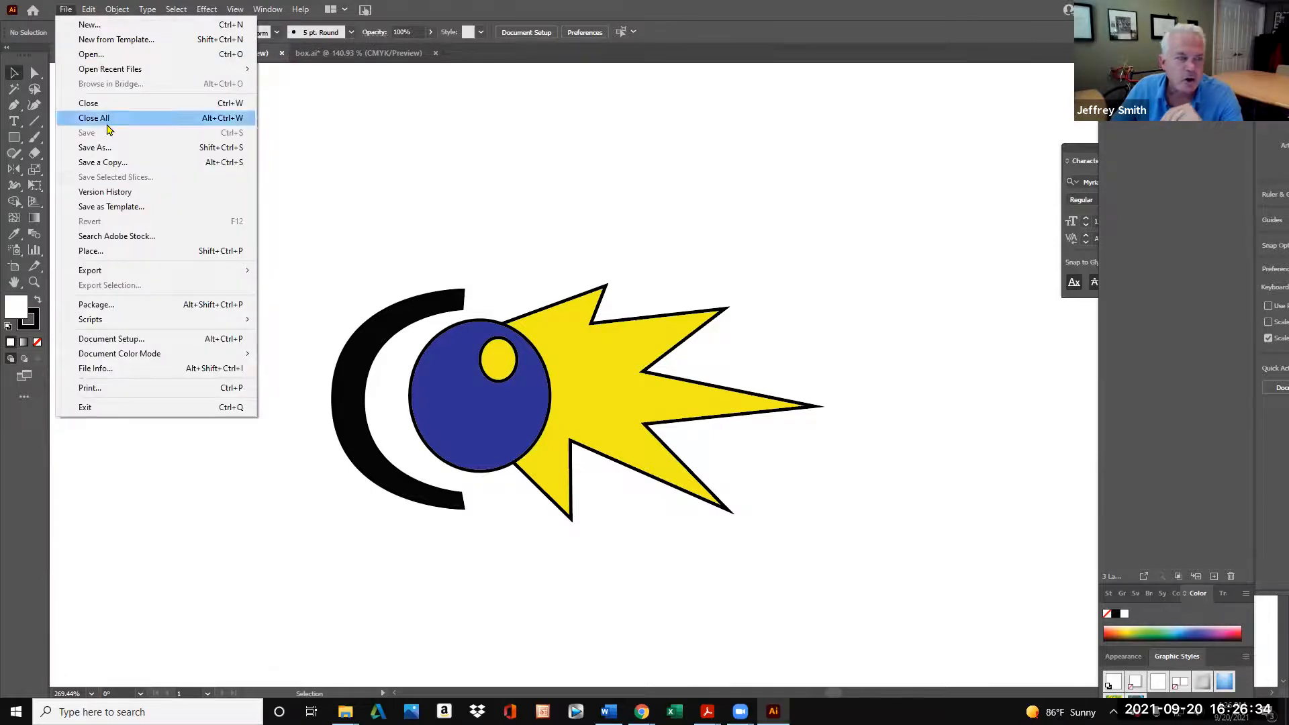
{"action": "left_click", "coordinate": [140, 149]}
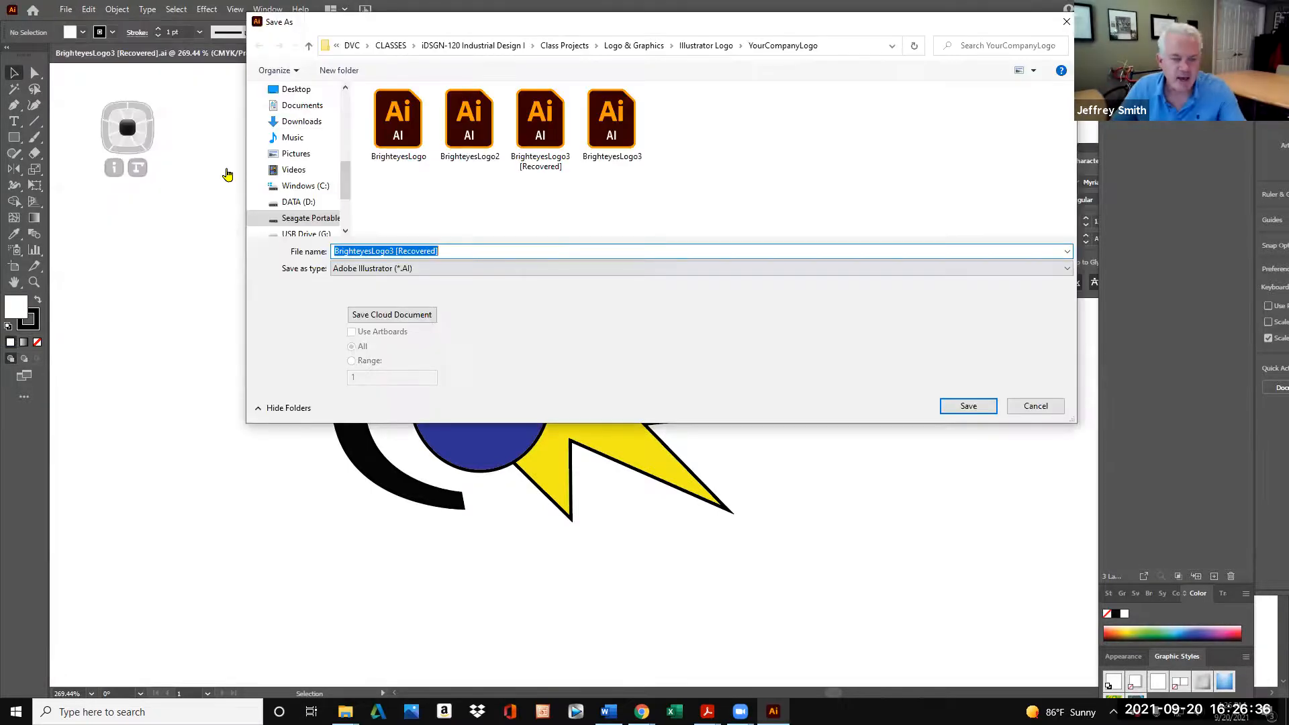
{"action": "left_click", "coordinate": [424, 268]}
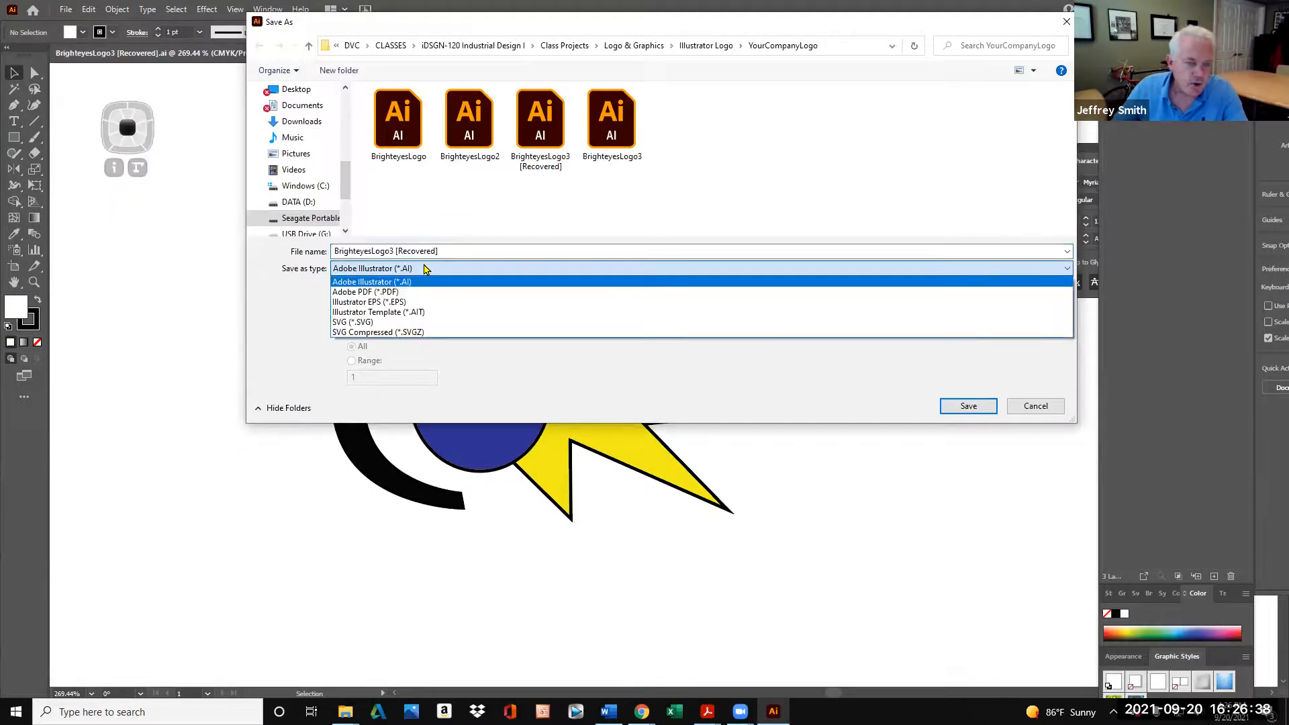
{"action": "left_click", "coordinate": [1036, 411]}
{"action": "left_click", "coordinate": [1036, 407]}
Set up an export of the logo in JPEG format with the file name BrighteyesLogo3
{"action": "left_click", "coordinate": [68, 10]}
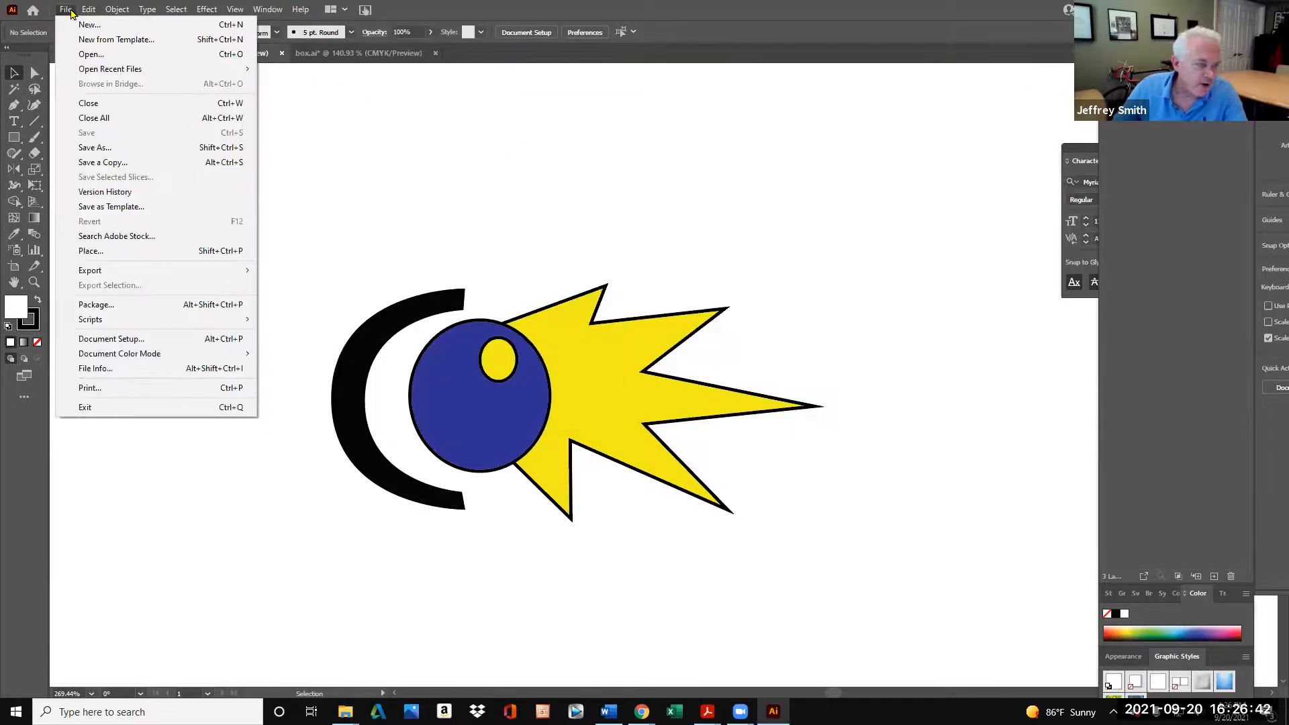
{"action": "mouse_move", "coordinate": [124, 270]}
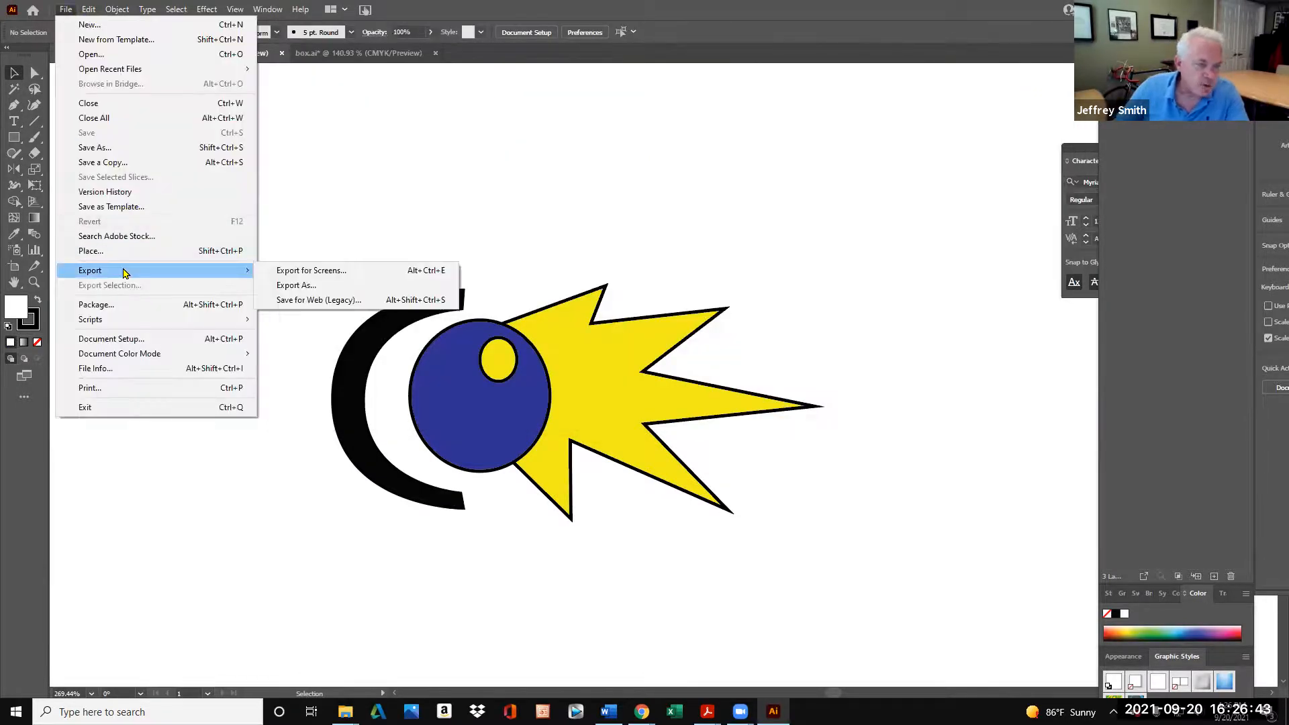
{"action": "left_click", "coordinate": [343, 290]}
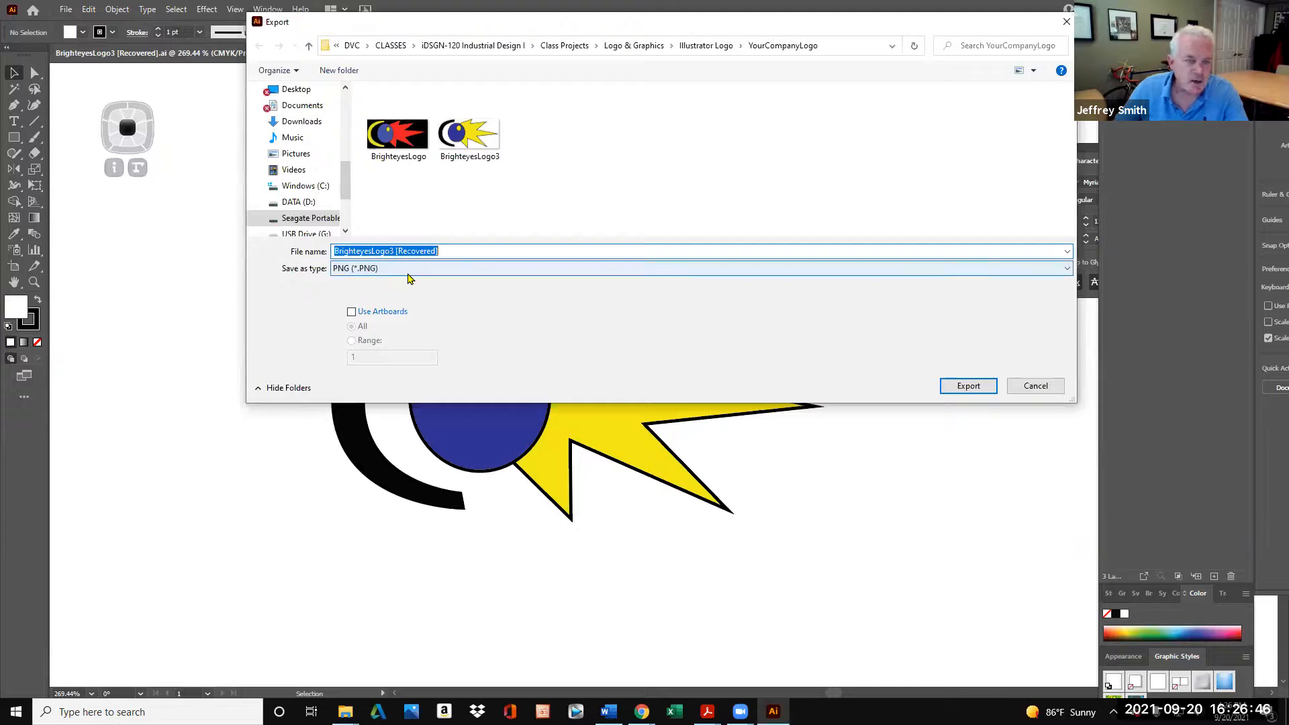
{"action": "left_click", "coordinate": [410, 274]}
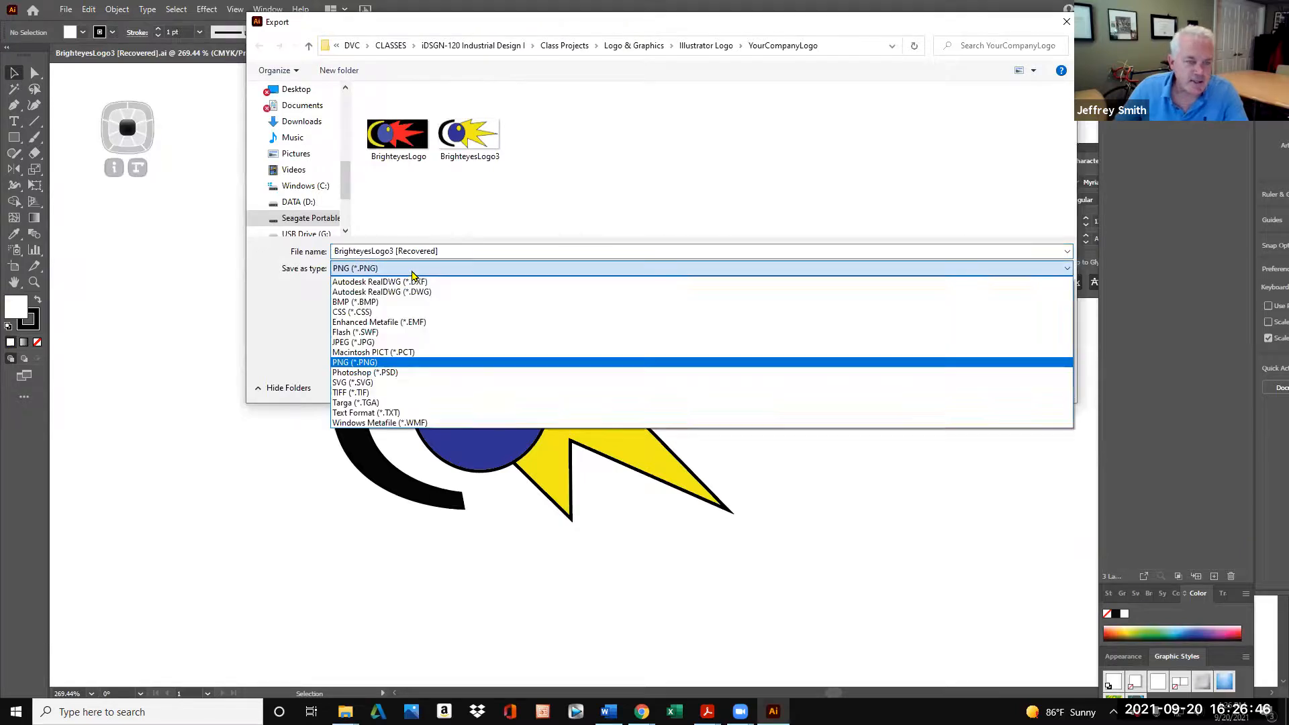
{"action": "left_click", "coordinate": [416, 343]}
{"action": "left_click", "coordinate": [411, 251]}
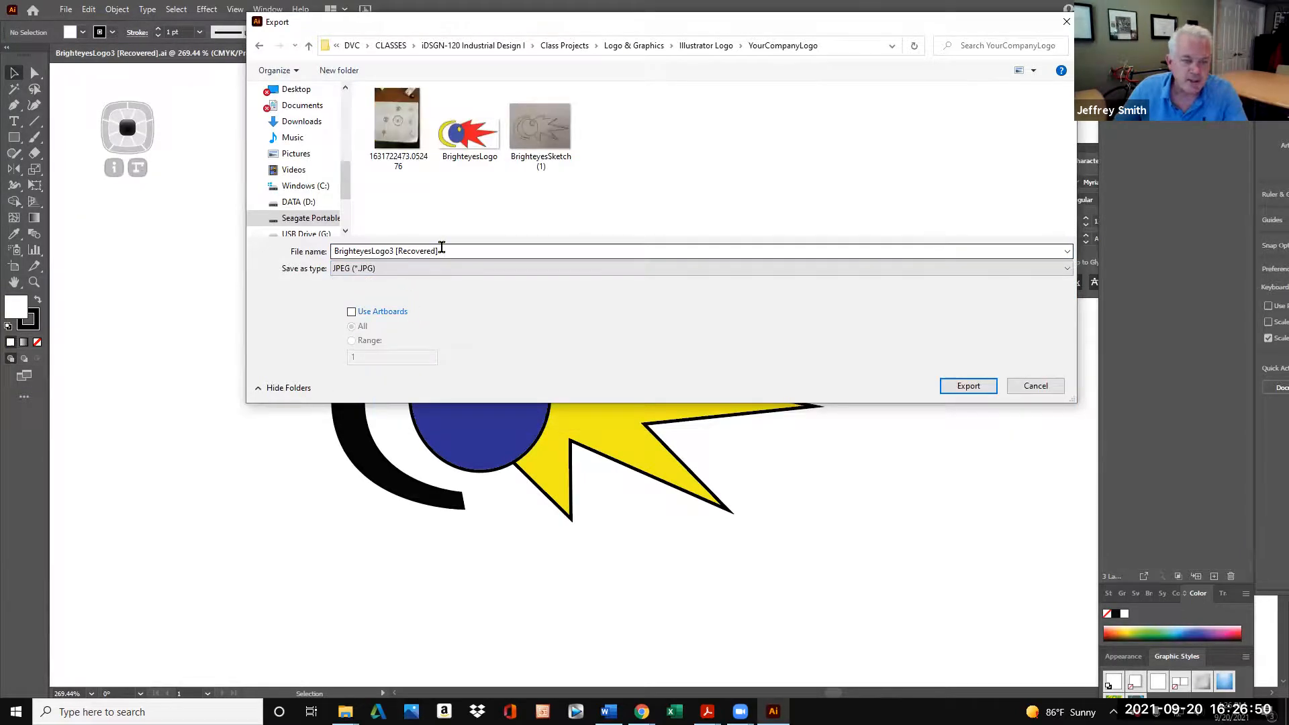
{"action": "left_click_drag", "start_coordinate": [460, 249], "coordinate": [393, 251]}
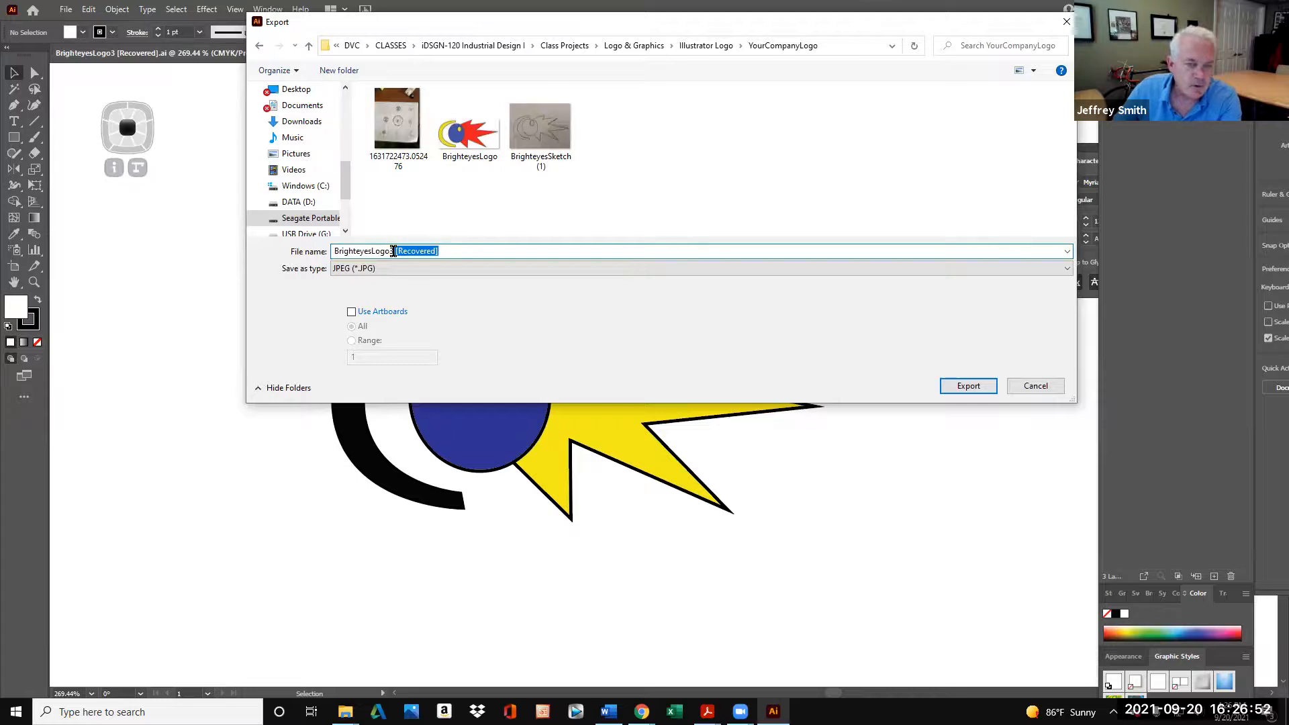
{"action": "key", "text": "BackSpace"}
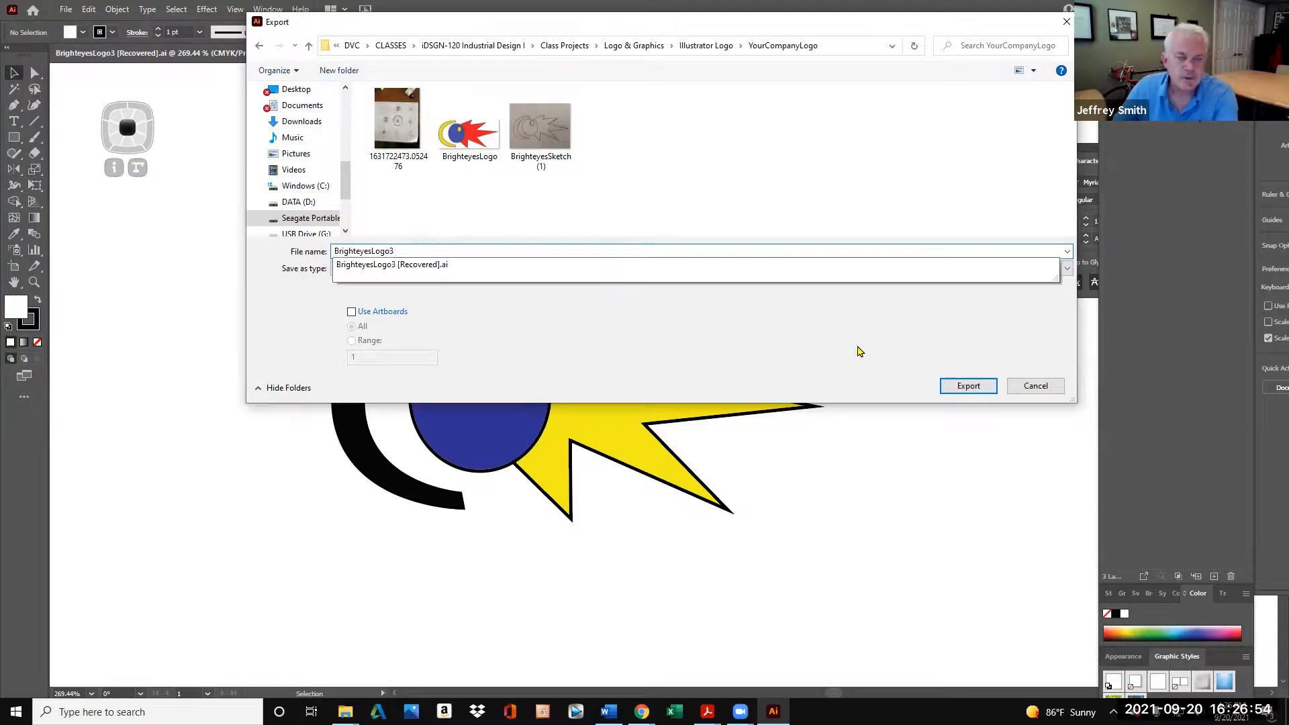
Copy the export folder's path, and export the JPEG in CMYK with quality 6 (High) at Medium (150 ppi) resolution
{"action": "left_click", "coordinate": [859, 45]}
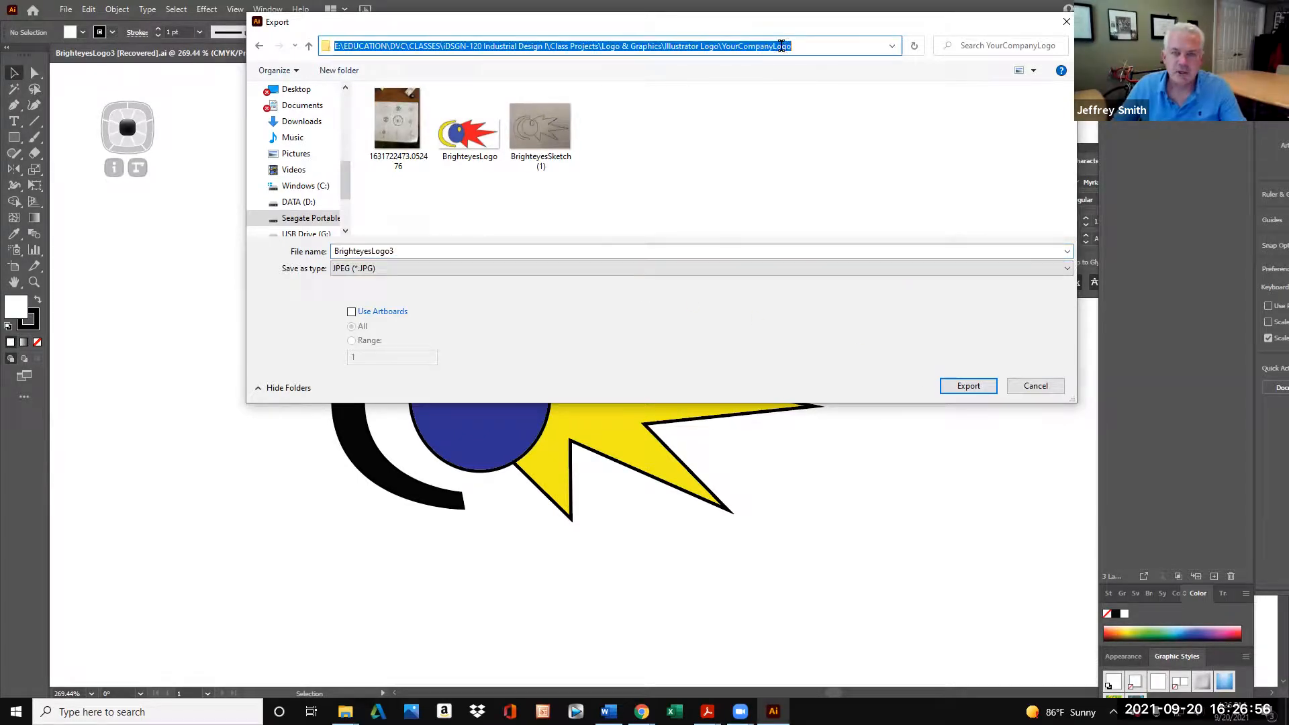
{"action": "right_click", "coordinate": [759, 52]}
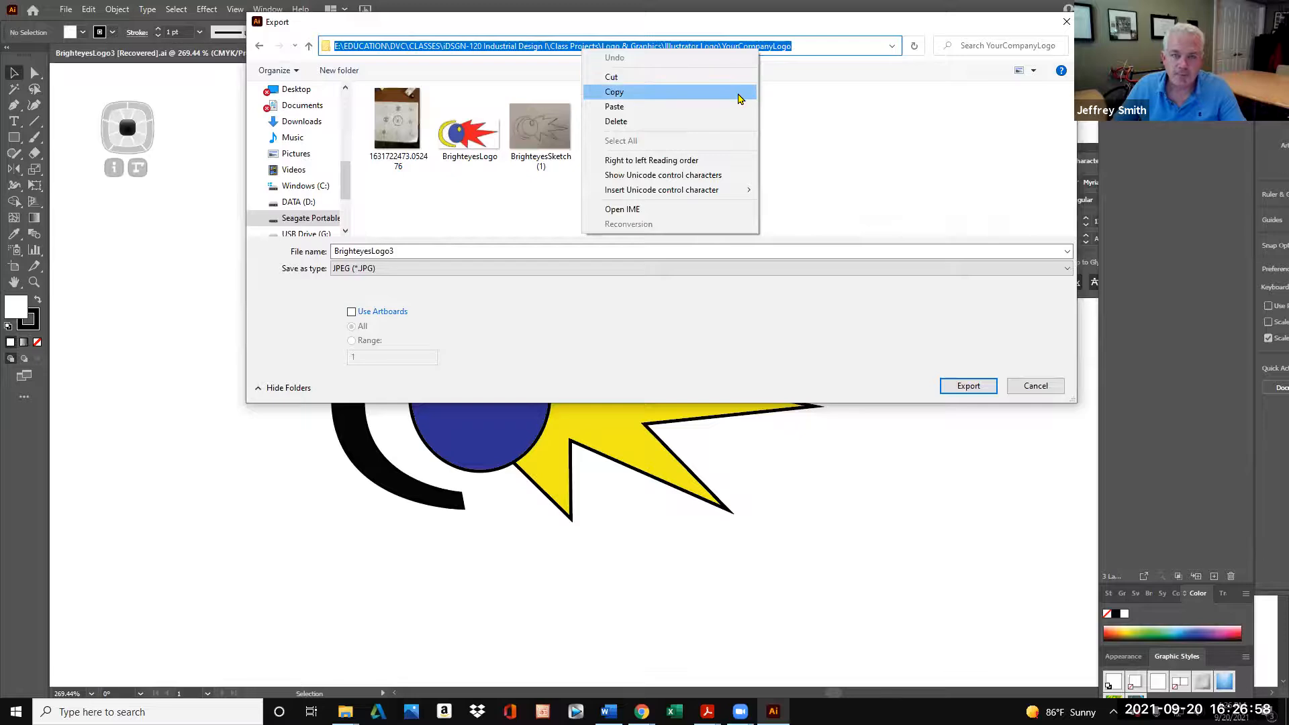
{"action": "left_click", "coordinate": [740, 95]}
{"action": "left_click", "coordinate": [970, 385]}
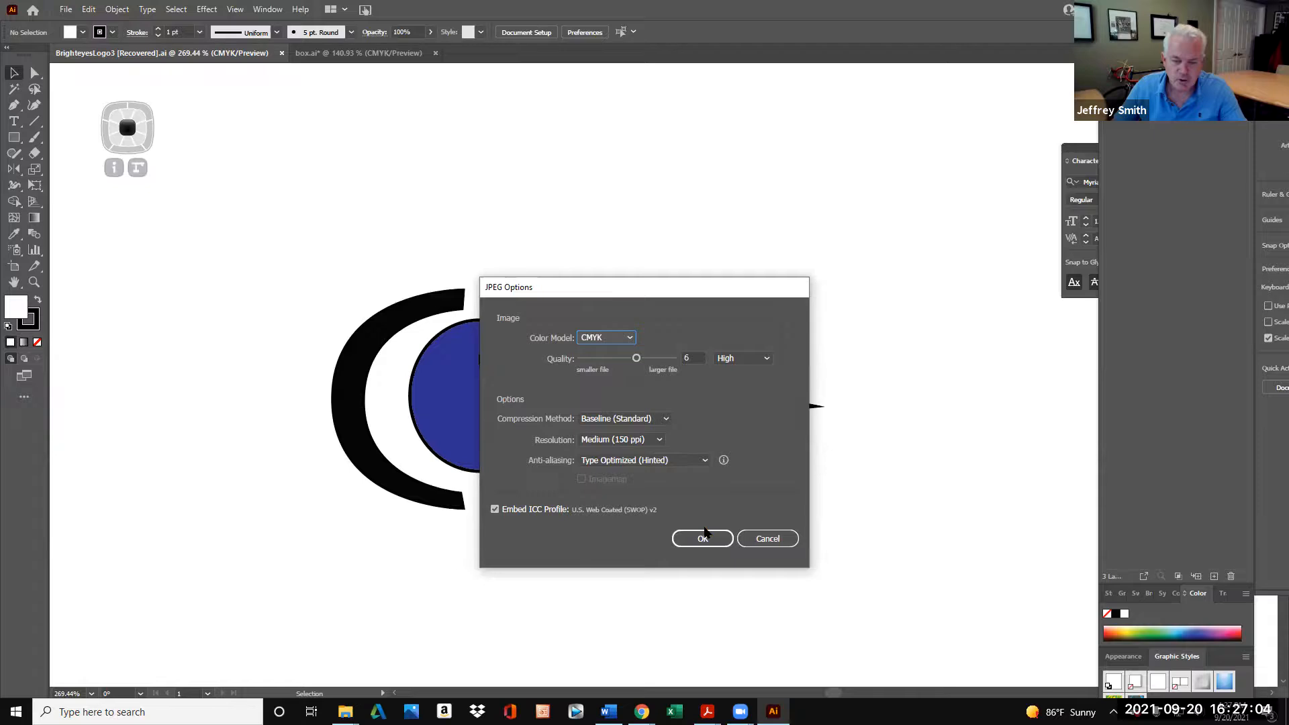
{"action": "left_click", "coordinate": [703, 537]}
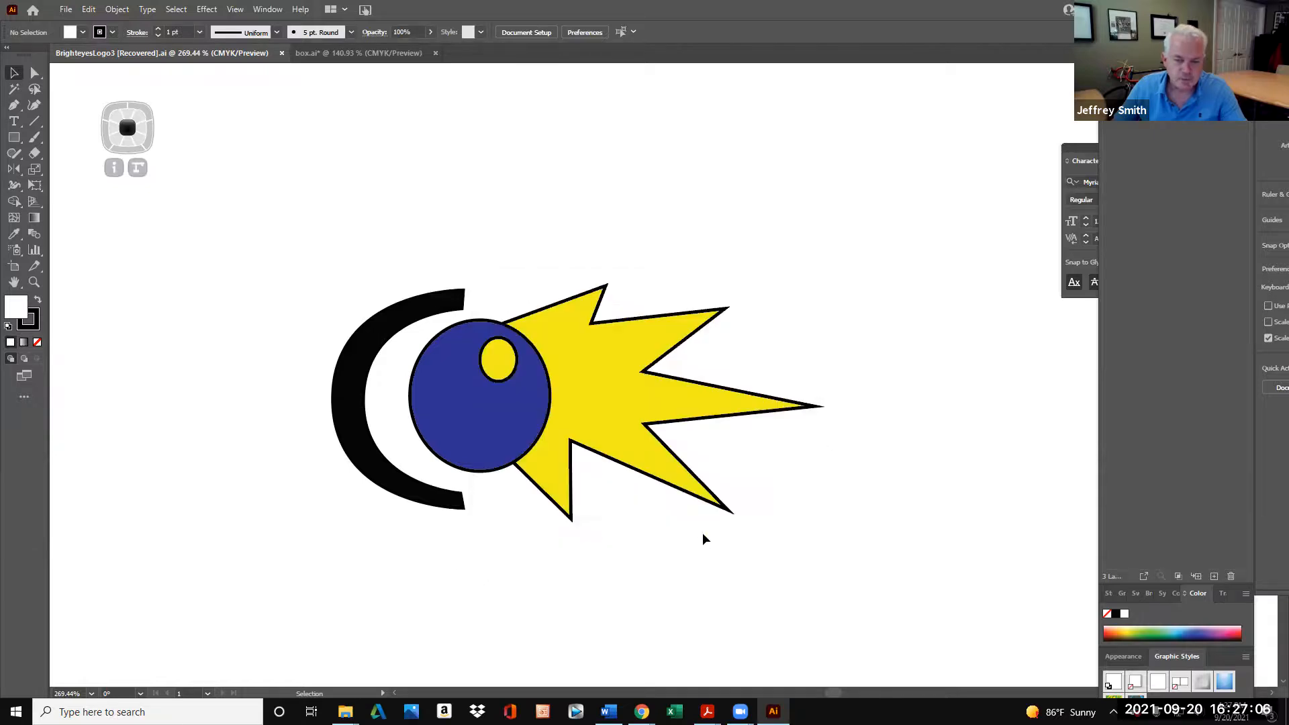
Start another export of the logo and set its format to PNG
{"action": "left_click", "coordinate": [64, 9]}
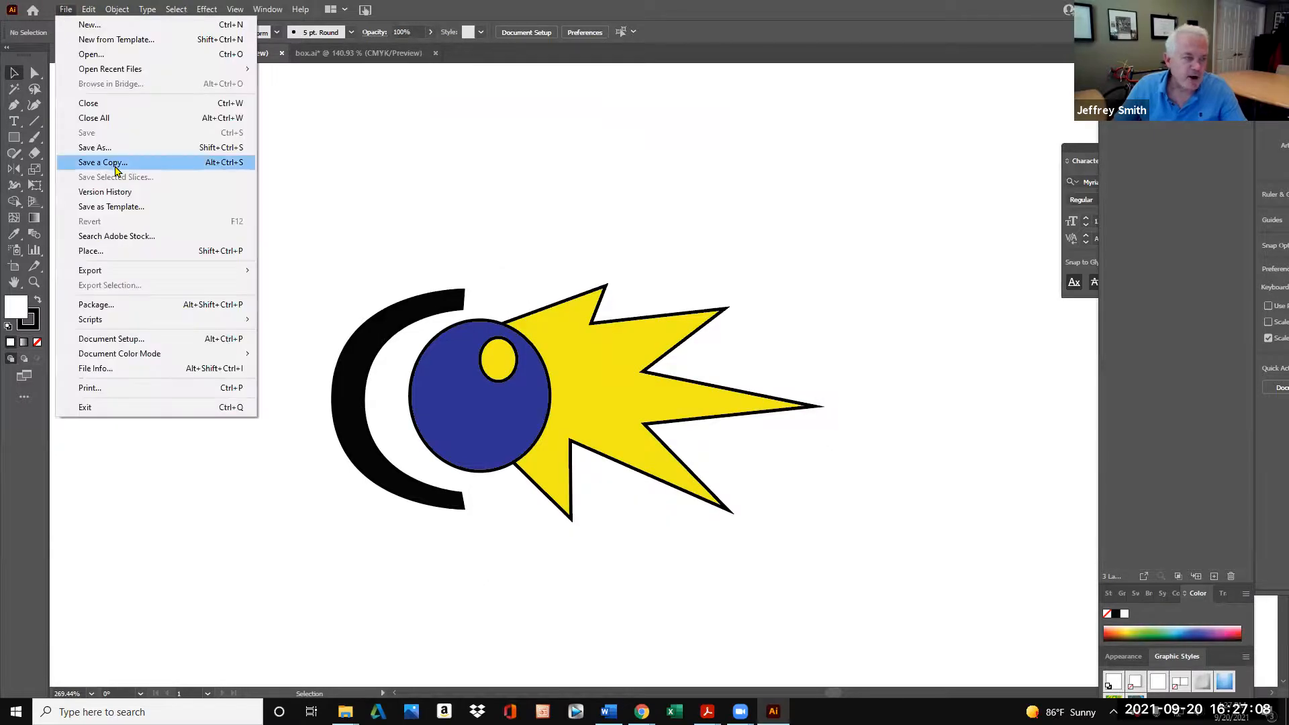
{"action": "mouse_move", "coordinate": [143, 270]}
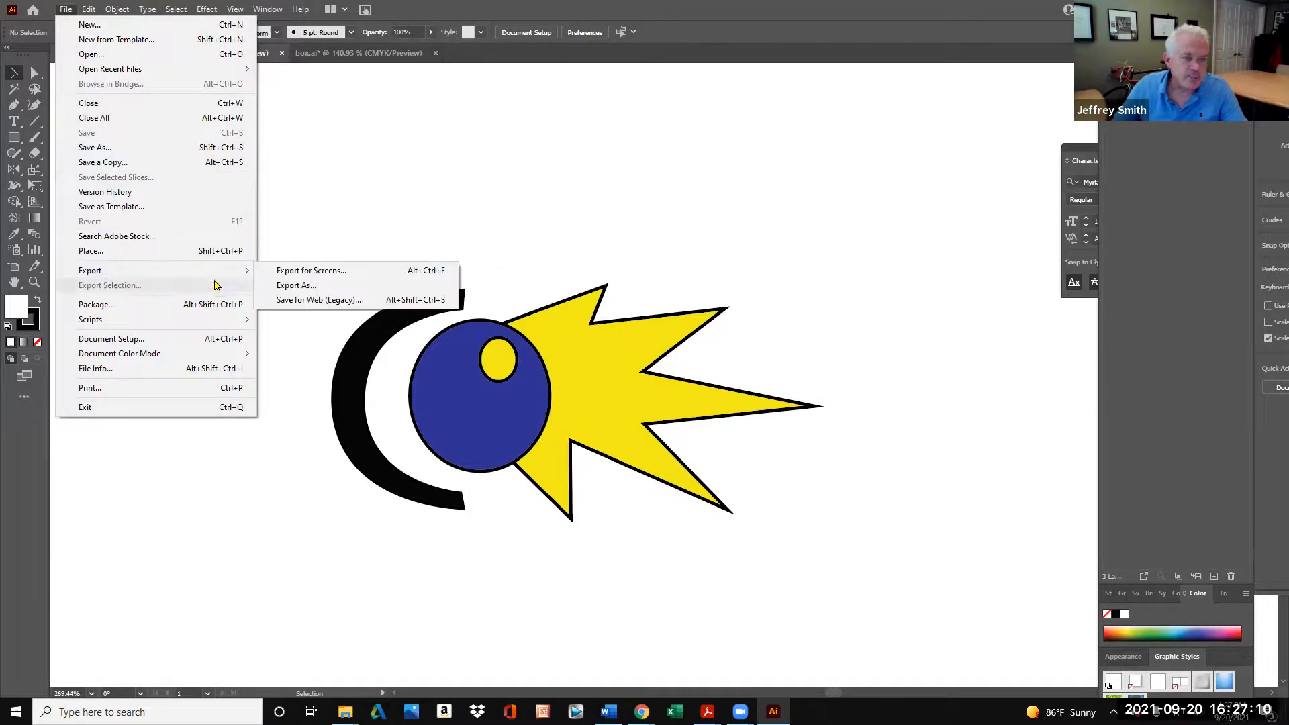
{"action": "left_click", "coordinate": [326, 288]}
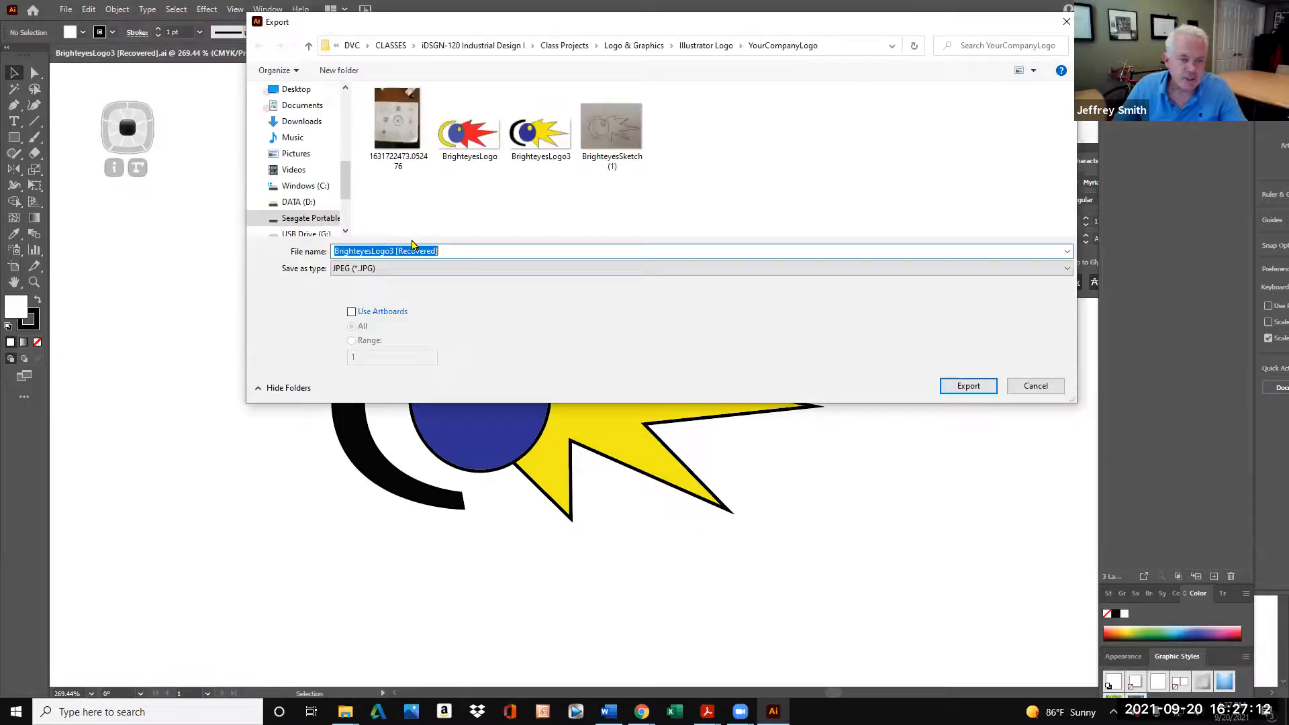
{"action": "left_click", "coordinate": [418, 267]}
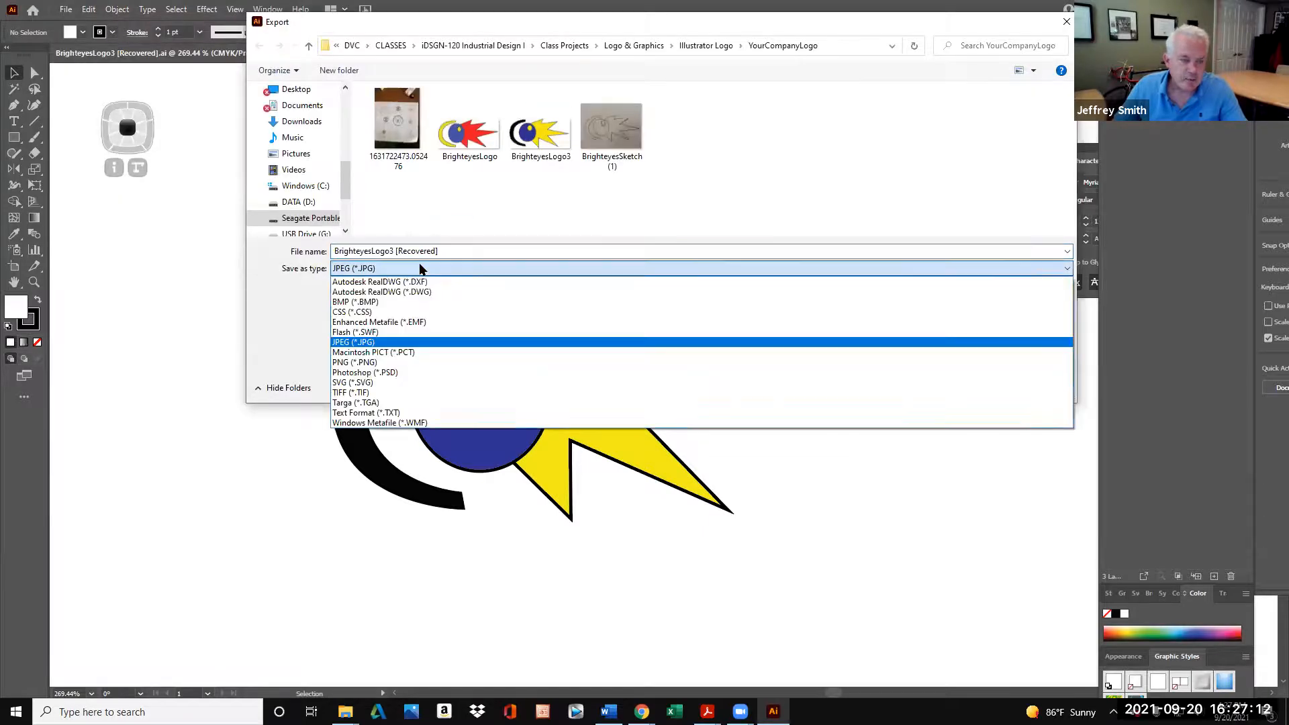
{"action": "left_click", "coordinate": [418, 361]}
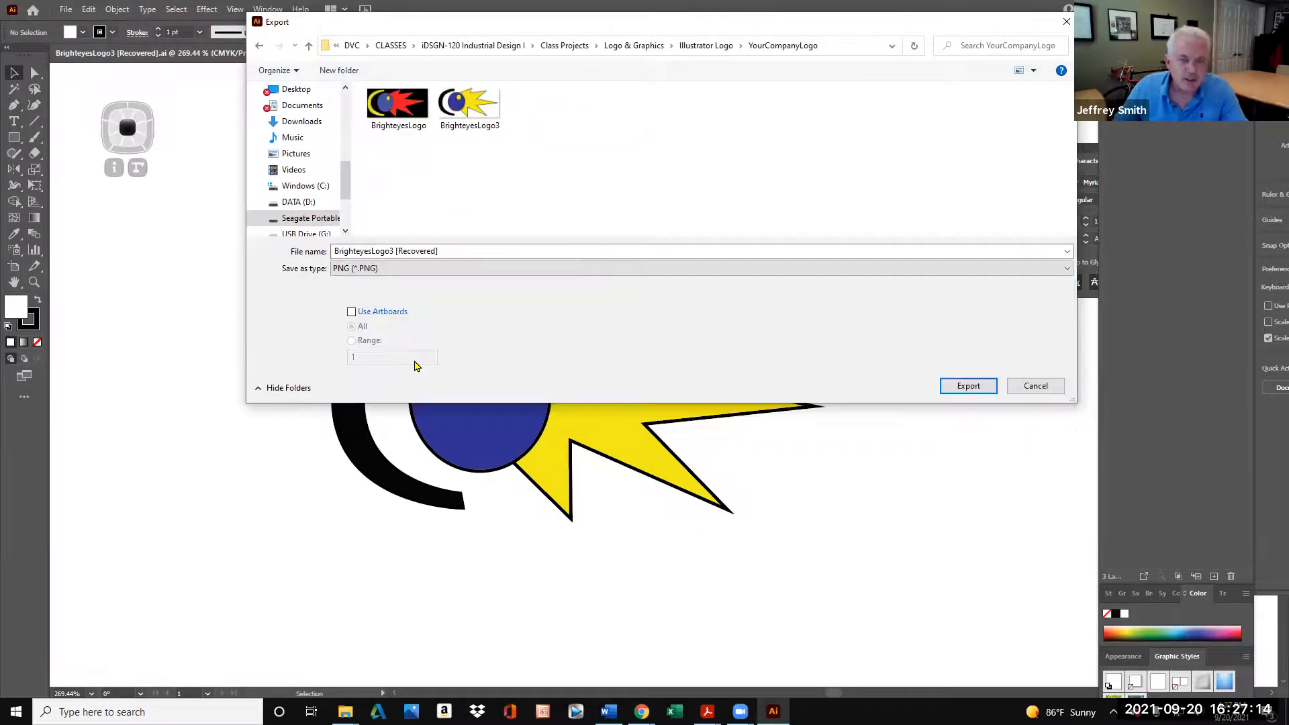
Name the PNG file BrighteyesLogo3b and export it at High (300 ppi) with a transparent background
{"action": "left_click", "coordinate": [455, 253]}
{"action": "left_click", "coordinate": [457, 254]}
{"action": "left_click_drag", "start_coordinate": [457, 254], "coordinate": [402, 251]}
{"action": "double_click", "coordinate": [451, 253]}
{"action": "key", "text": "BackSpace"}
{"action": "type", "text": "b"}
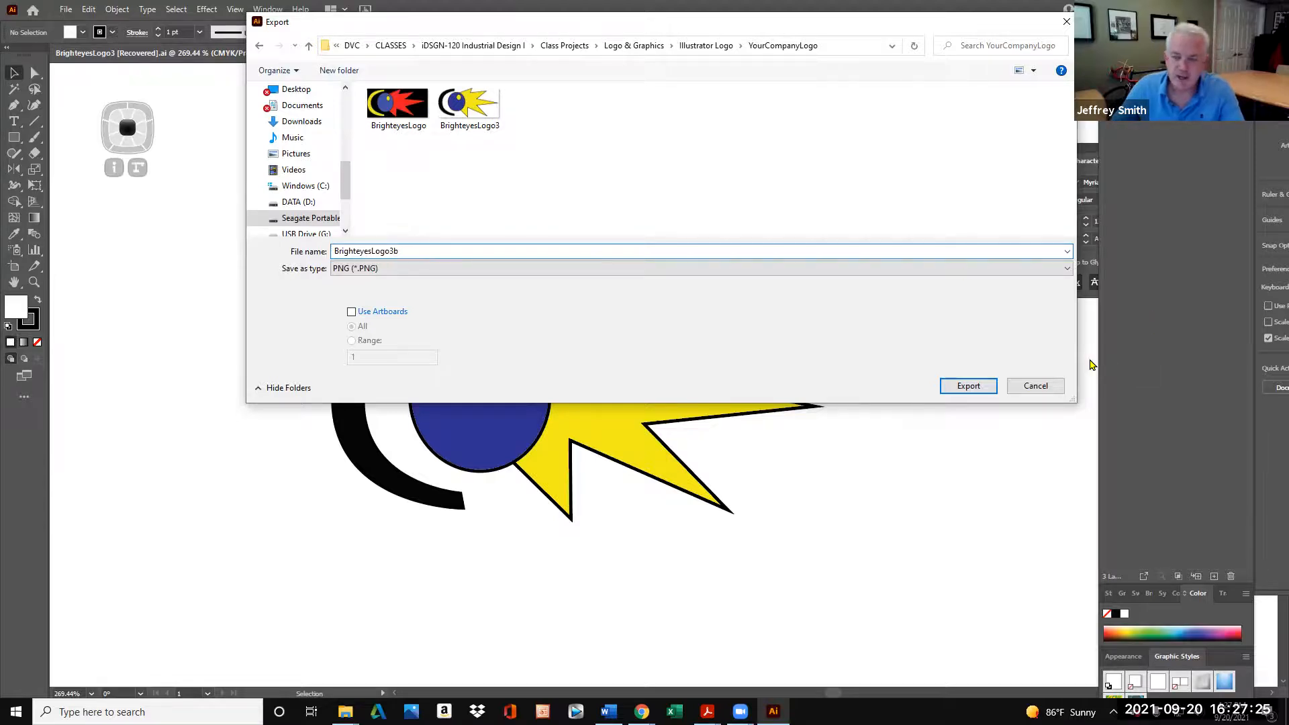
{"action": "left_click", "coordinate": [968, 385]}
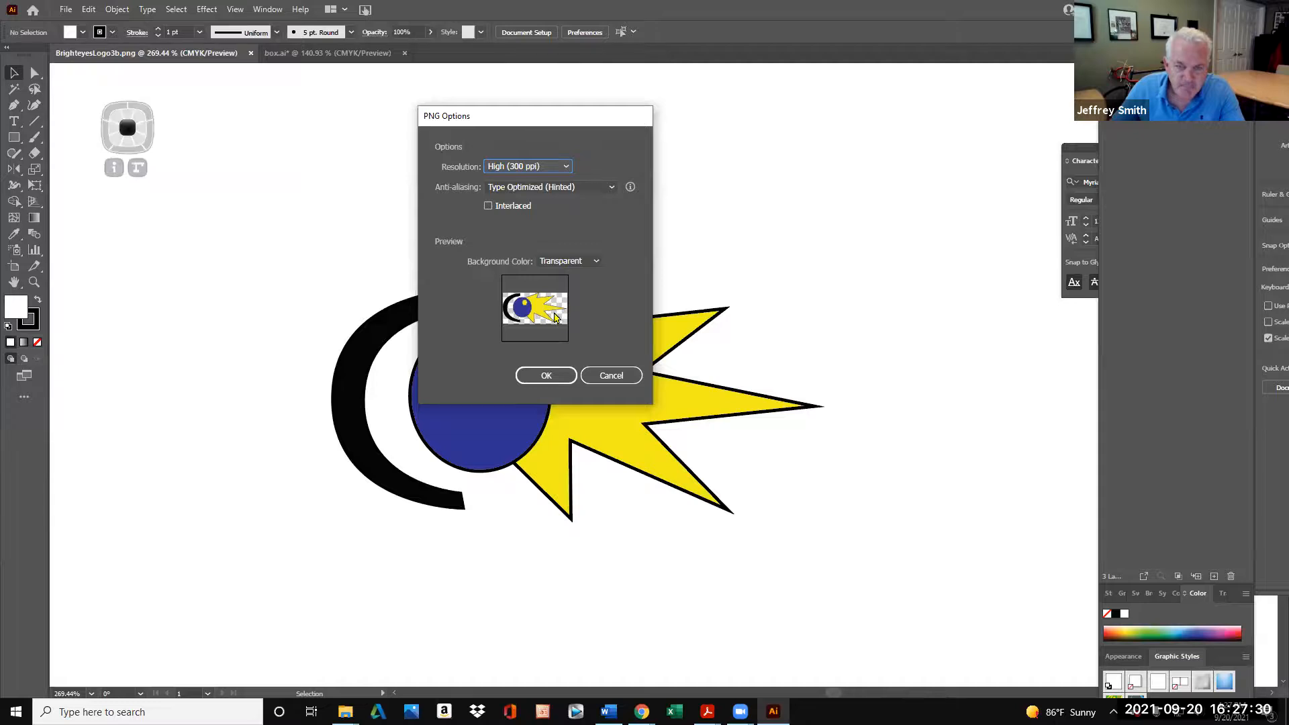
{"action": "left_click", "coordinate": [553, 378]}
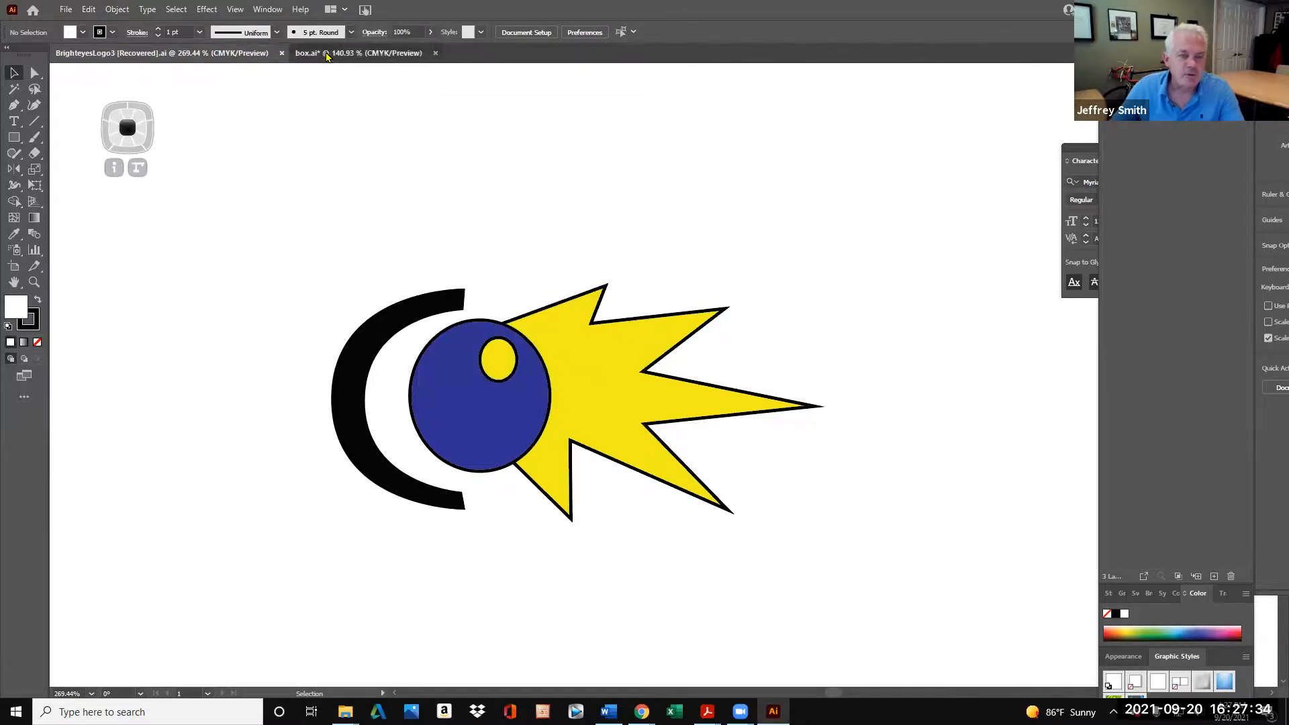
Switch to the box.ai document and start placing a file from the YourCompanyLogo folder
{"action": "left_click", "coordinate": [356, 53]}
{"action": "left_click", "coordinate": [66, 9]}
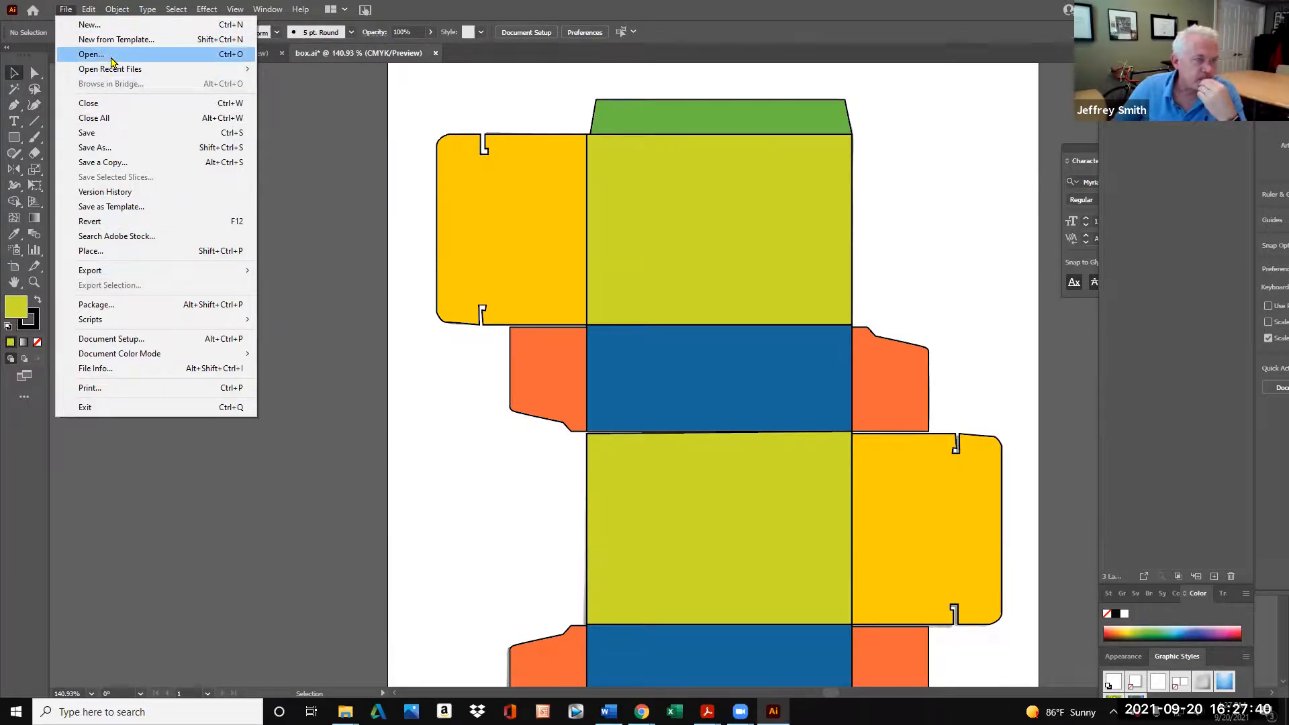
{"action": "mouse_move", "coordinate": [129, 70]}
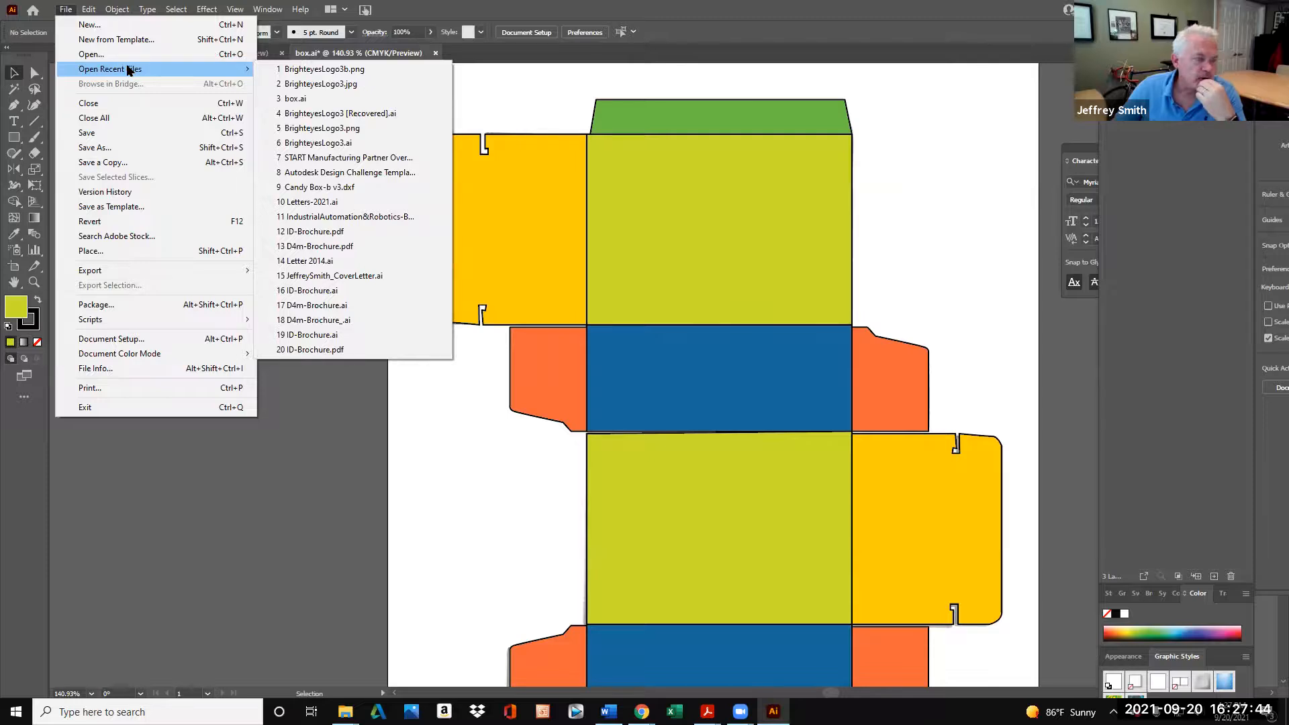
{"action": "left_click", "coordinate": [131, 250]}
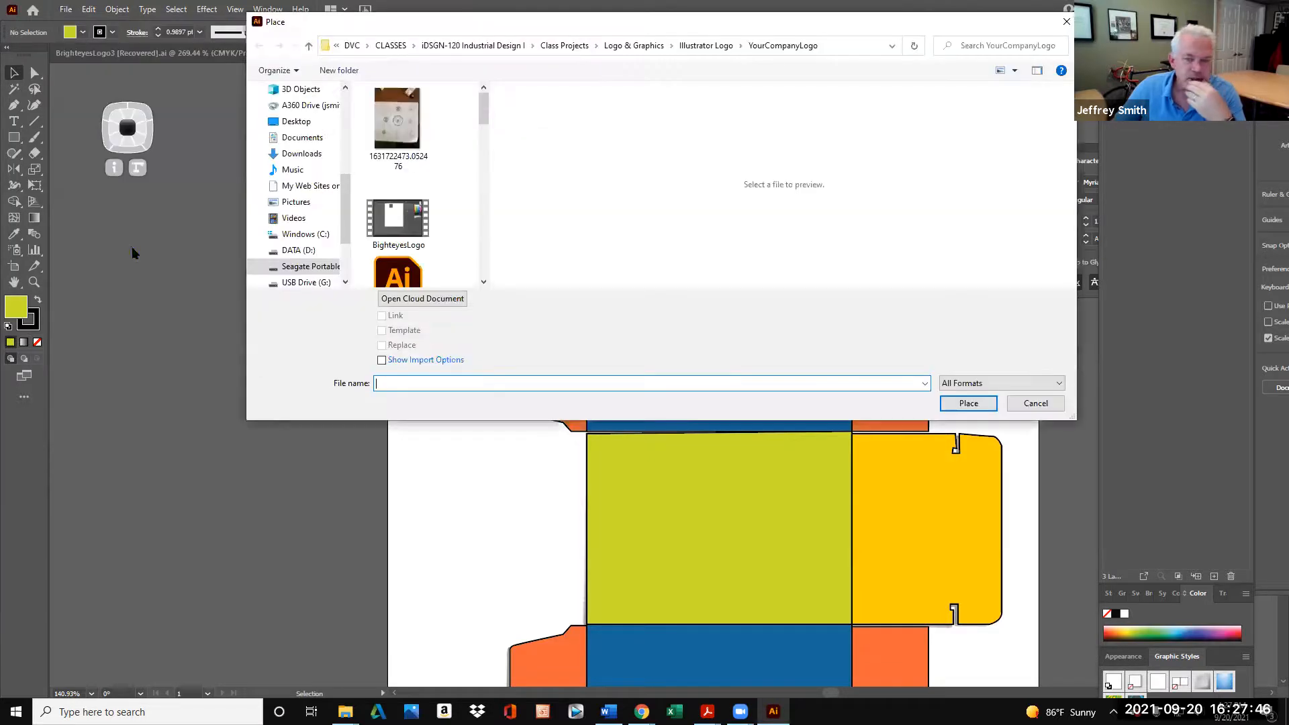
{"action": "left_click", "coordinate": [837, 43]}
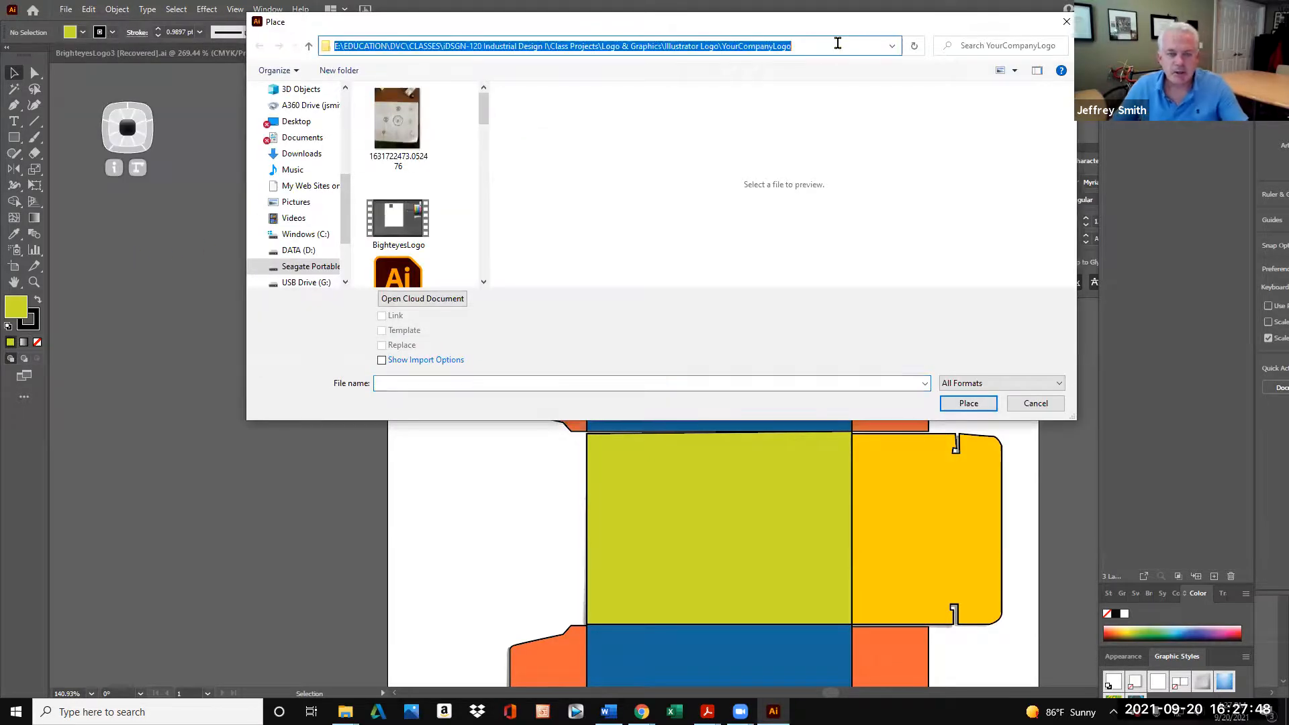
{"action": "left_click", "coordinate": [838, 43]}
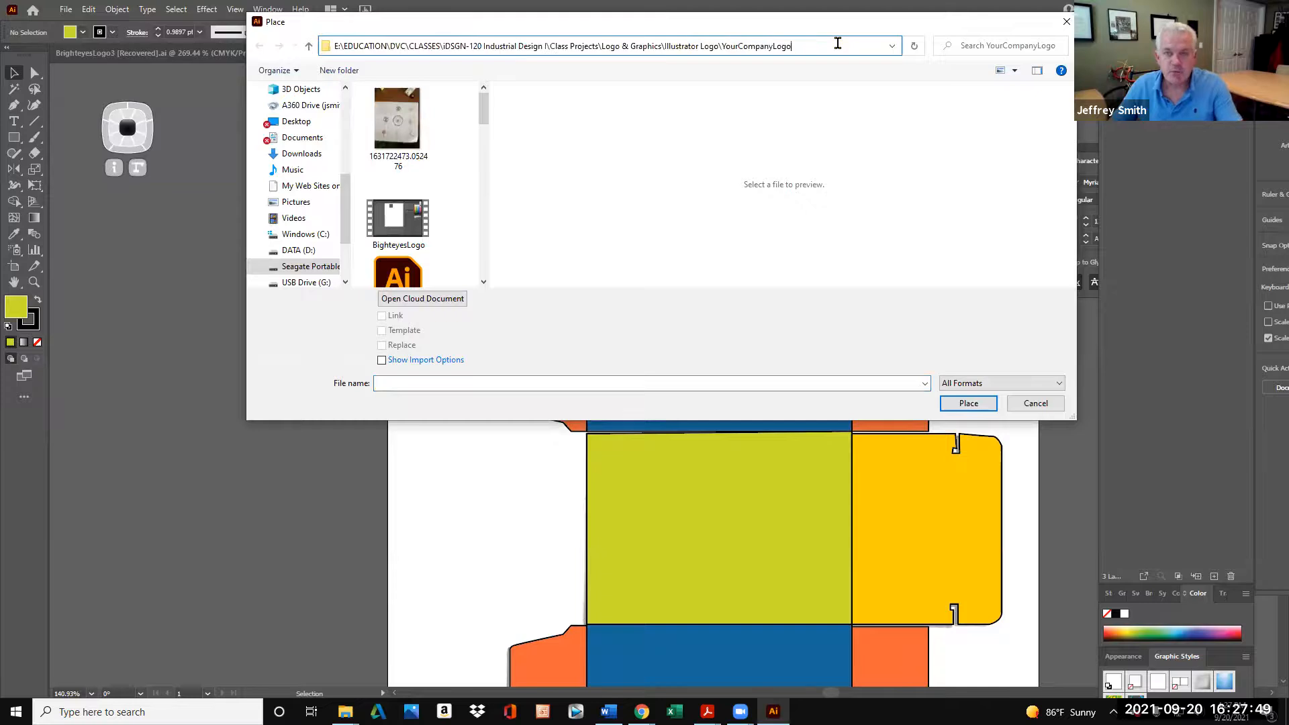
{"action": "left_click", "coordinate": [965, 404]}
Display the logo folder's files in Details view with wider room for the list, sorted by date with the newest first
{"action": "left_click_drag", "start_coordinate": [483, 109], "coordinate": [484, 148]}
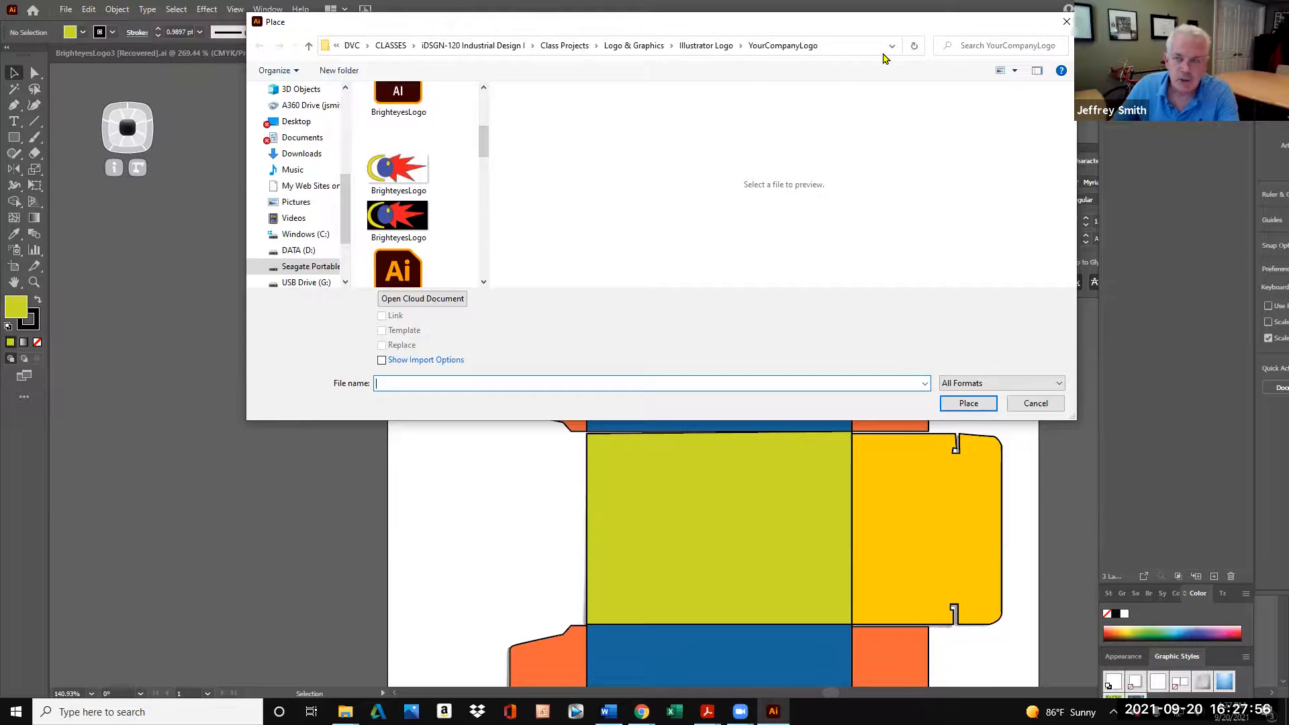
{"action": "left_click", "coordinate": [1014, 69]}
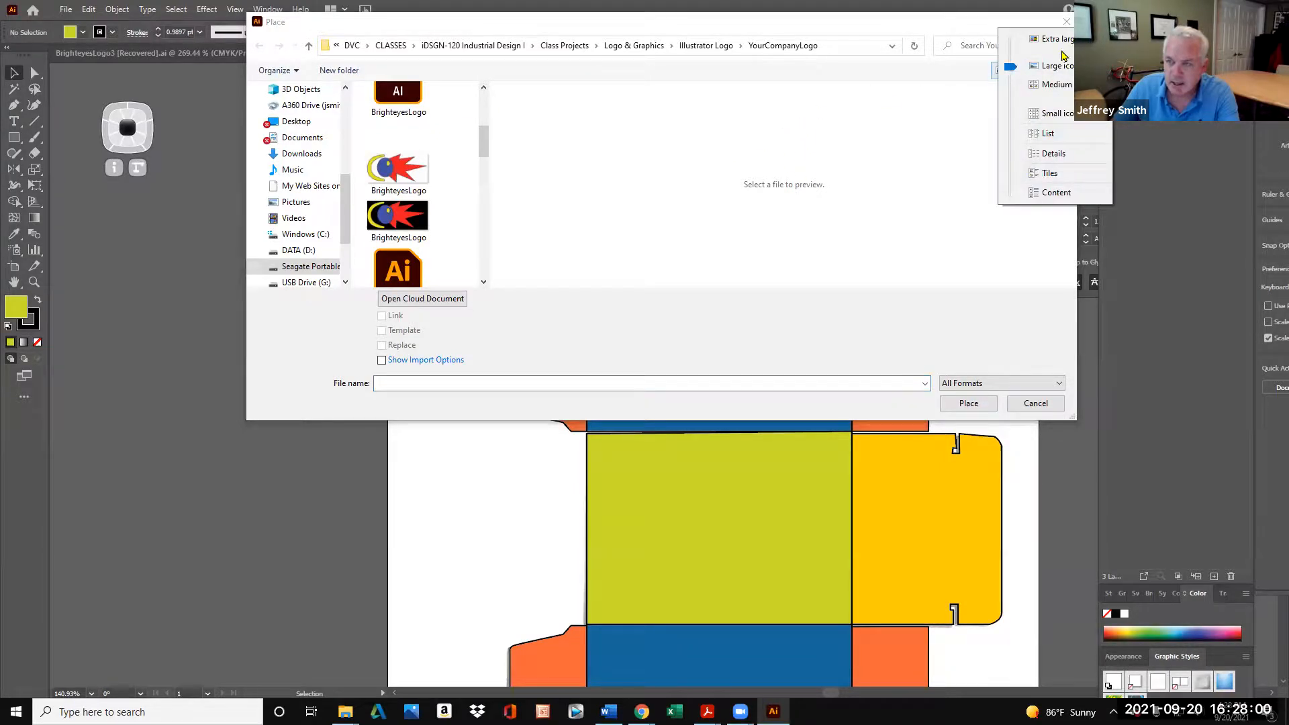
{"action": "left_click", "coordinate": [1055, 153]}
{"action": "left_click_drag", "start_coordinate": [488, 189], "coordinate": [888, 190]}
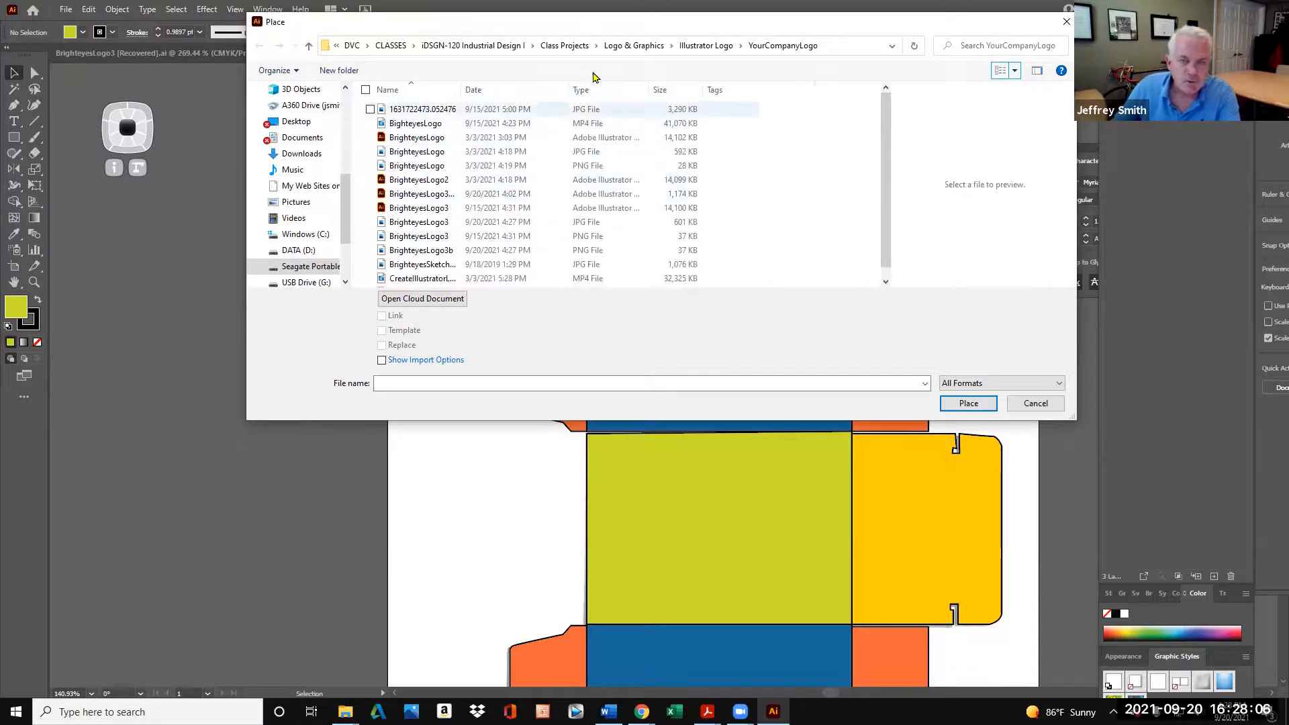
{"action": "left_click", "coordinate": [492, 89]}
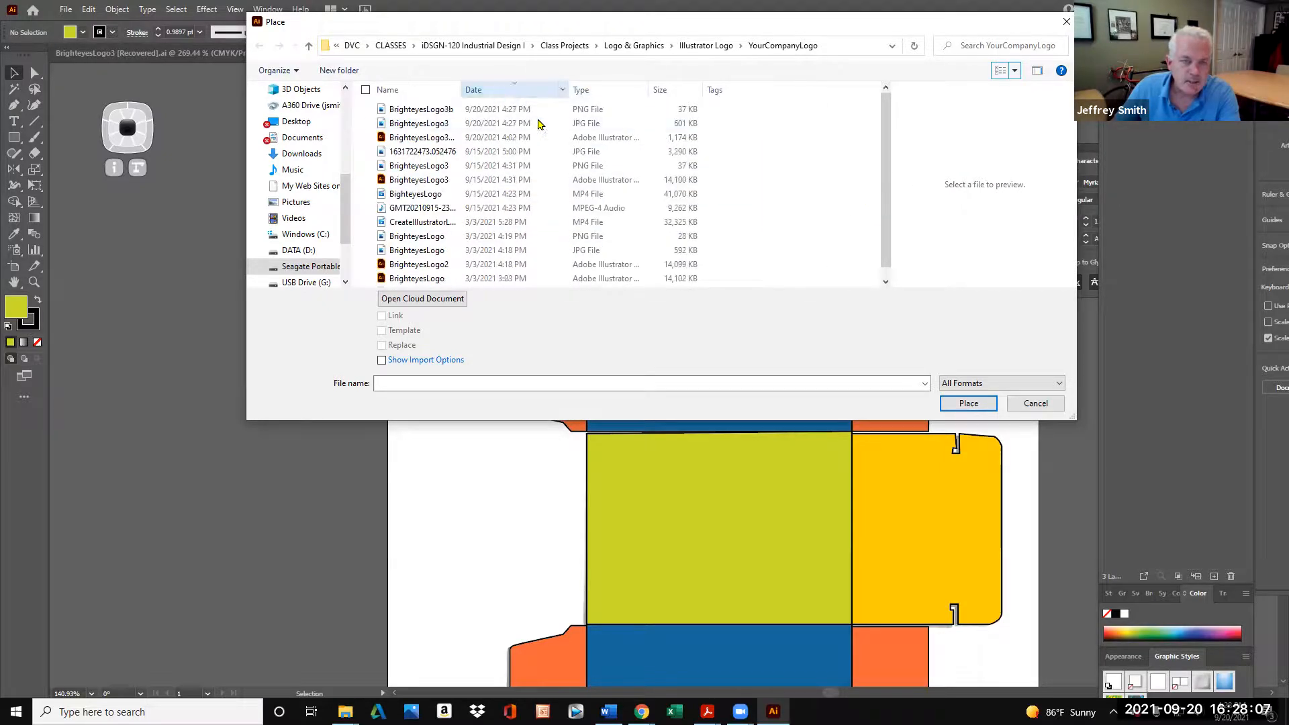
Place the BrighteyesLogo3 JPG as a linked image and centre it on the upper yellow-green panel of the box
{"action": "left_click", "coordinate": [459, 123]}
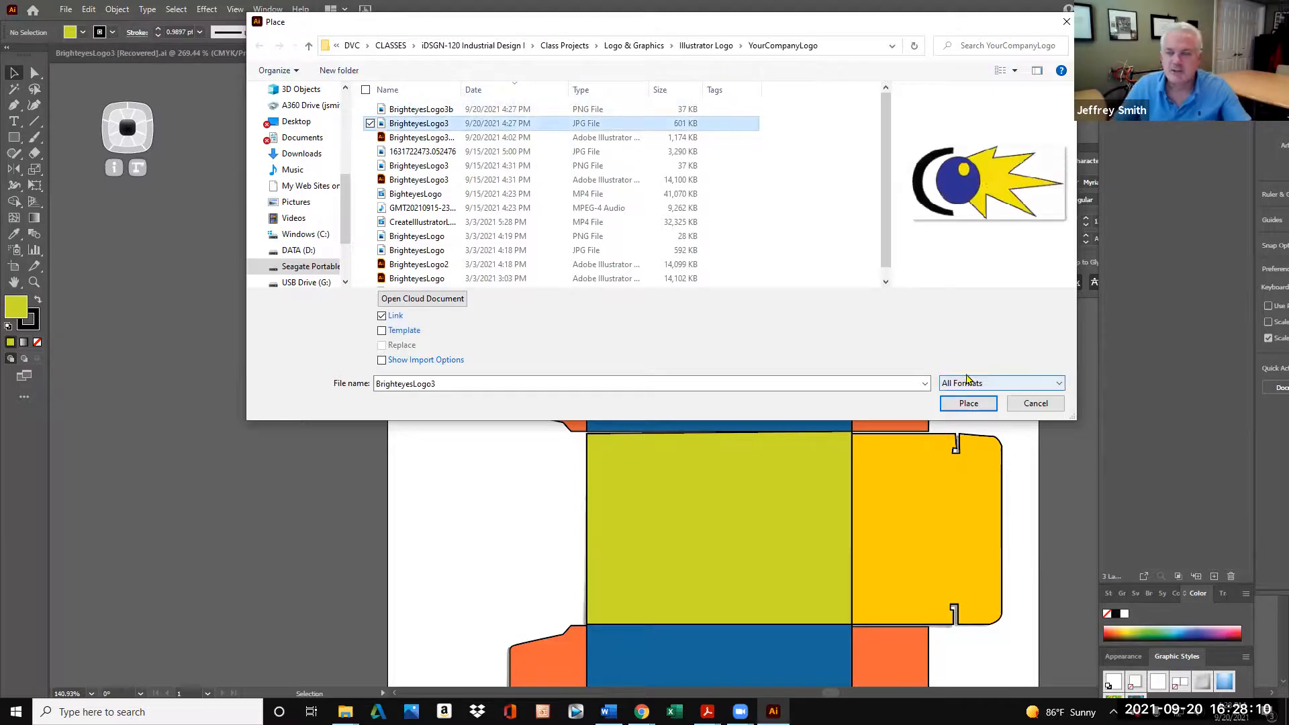
{"action": "left_click", "coordinate": [968, 404]}
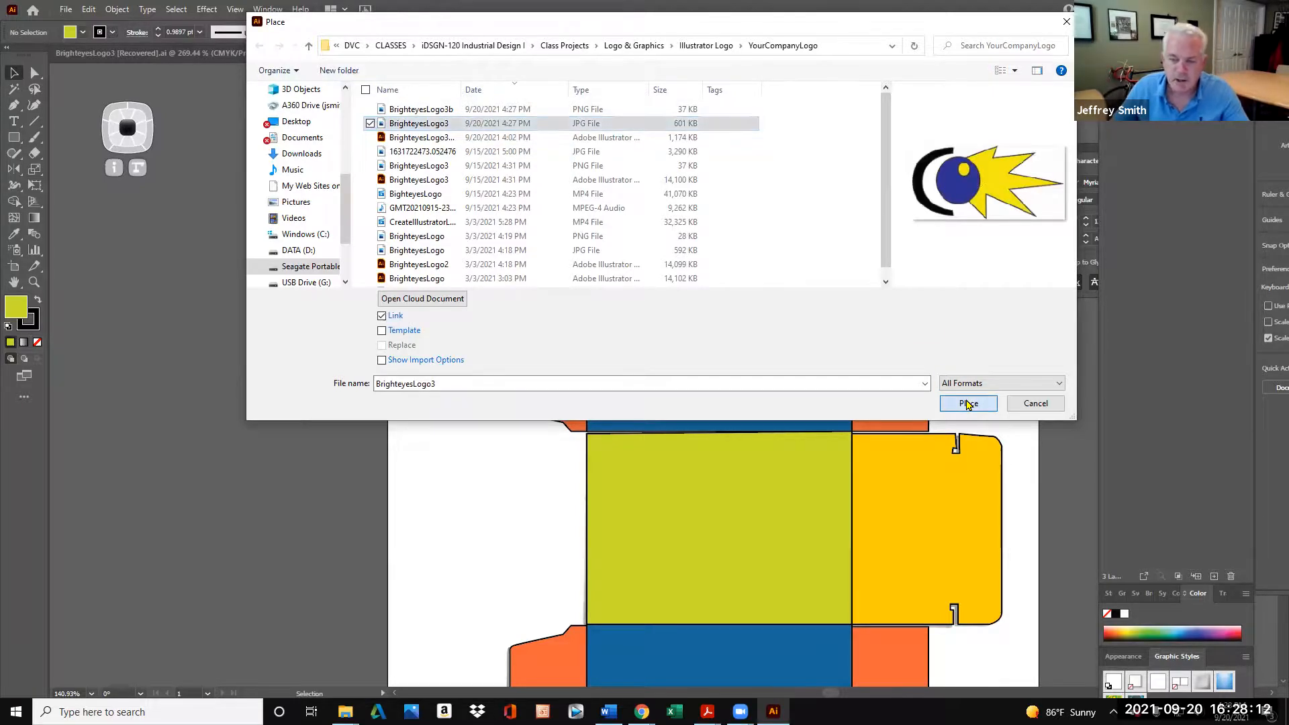
{"action": "left_click", "coordinate": [671, 207]}
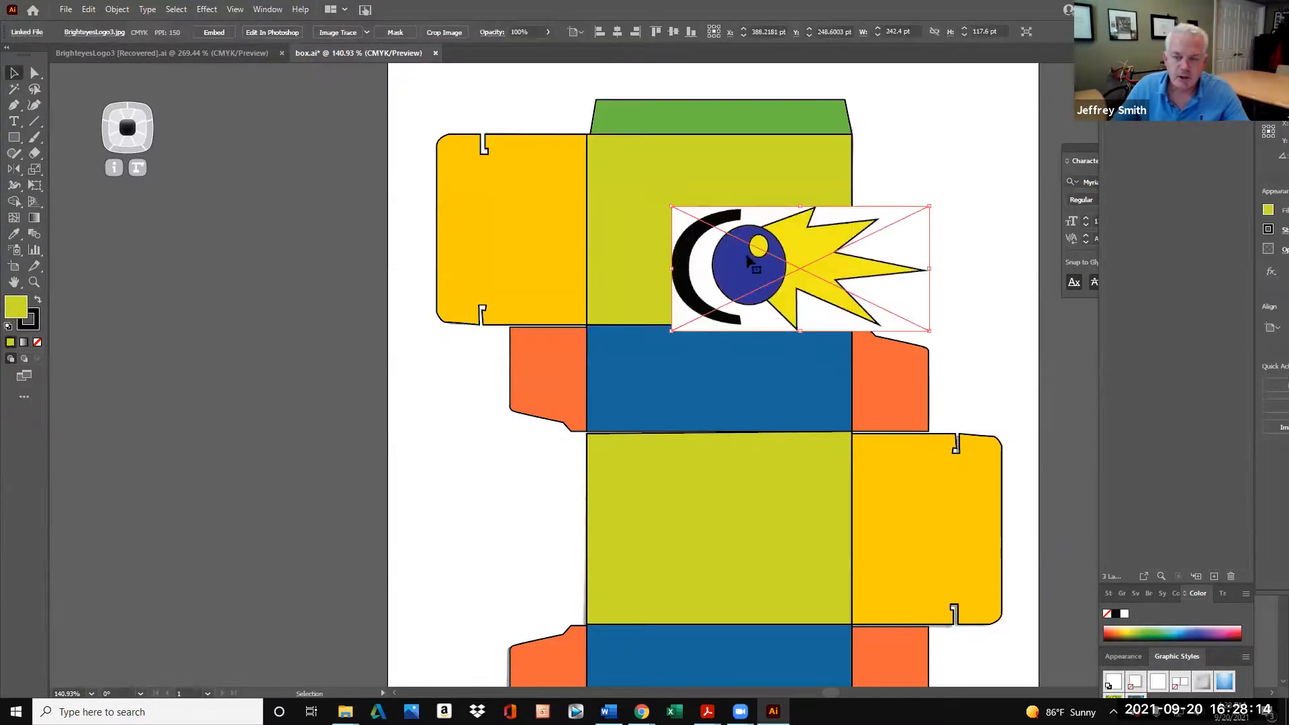
{"action": "left_click_drag", "start_coordinate": [745, 258], "coordinate": [660, 220]}
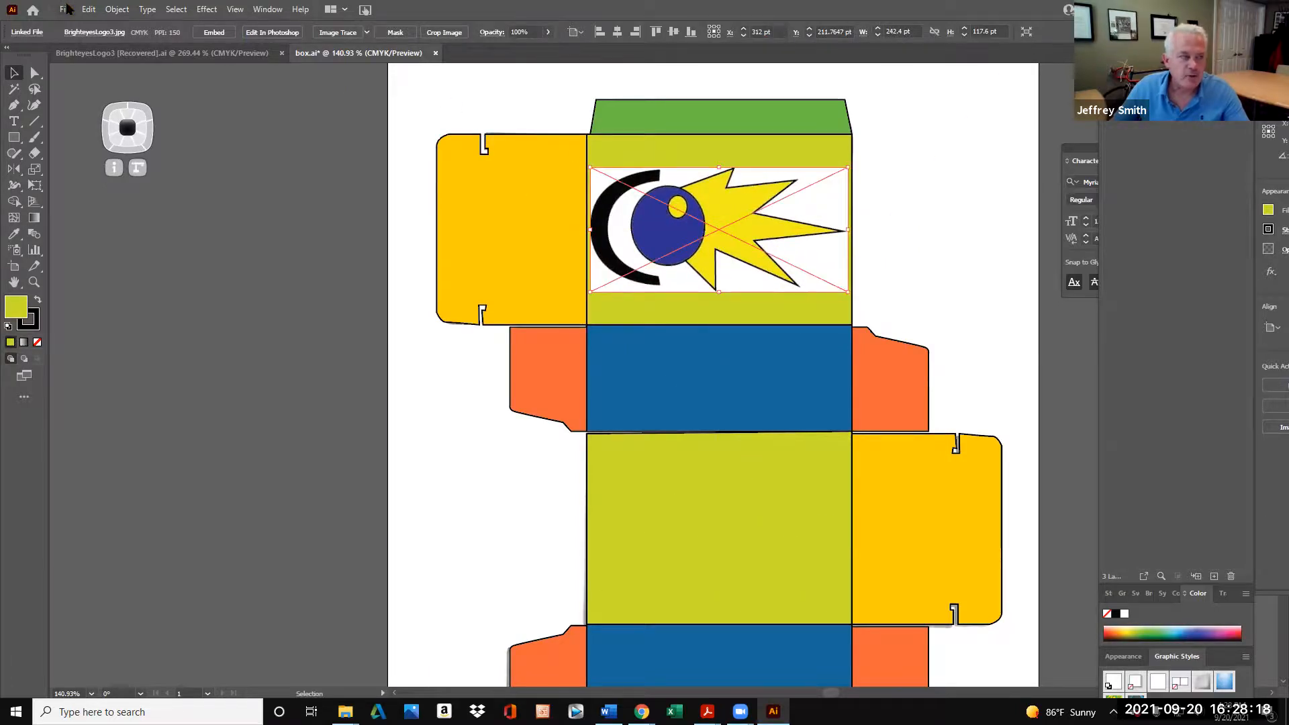
Place the transparent BrighteyesLogo3b PNG as a linked image over the lower yellow-green panel
{"action": "left_click", "coordinate": [66, 9]}
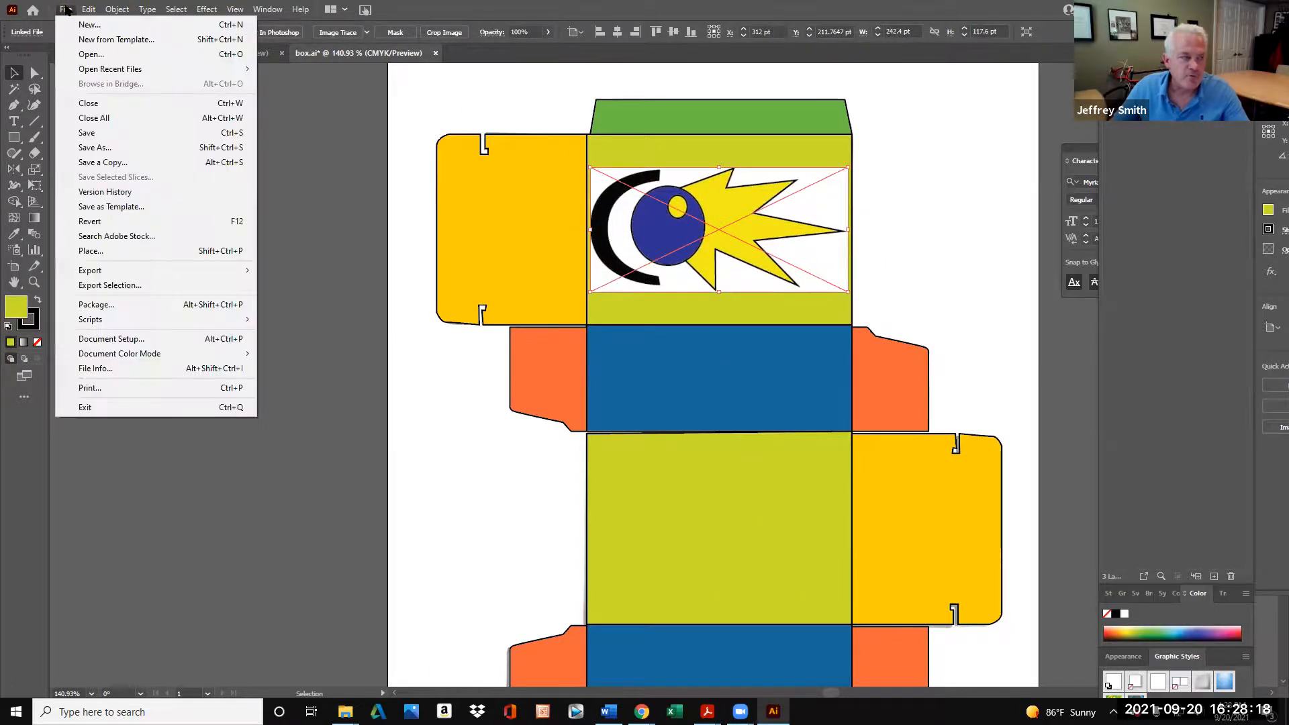
{"action": "left_click", "coordinate": [99, 251]}
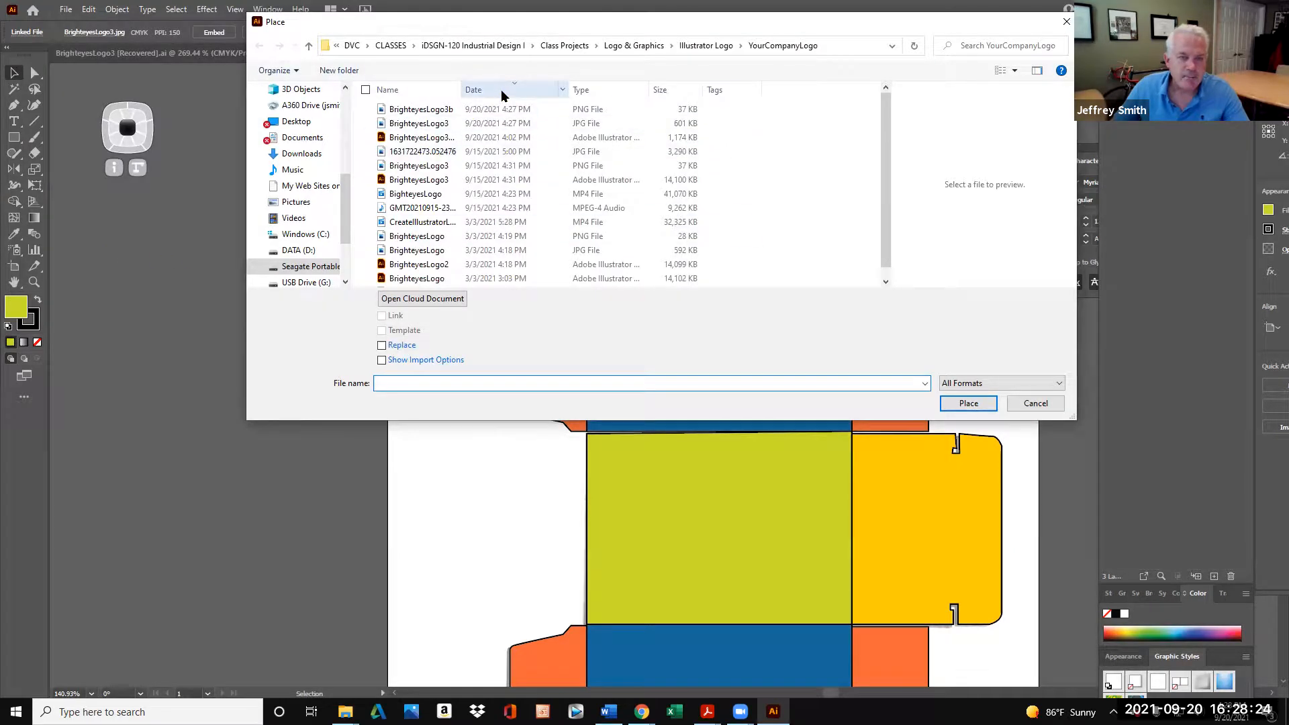
{"action": "left_click_drag", "start_coordinate": [462, 91], "coordinate": [539, 92]}
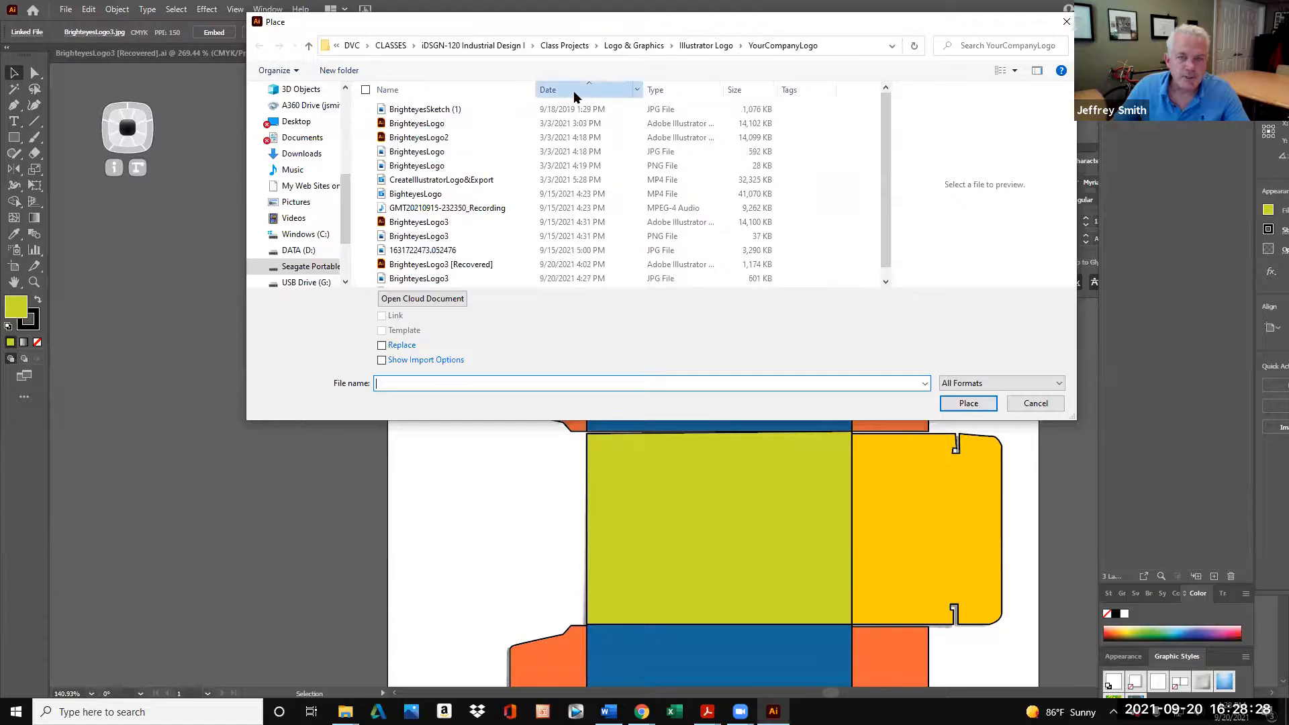
{"action": "left_click", "coordinate": [435, 110]}
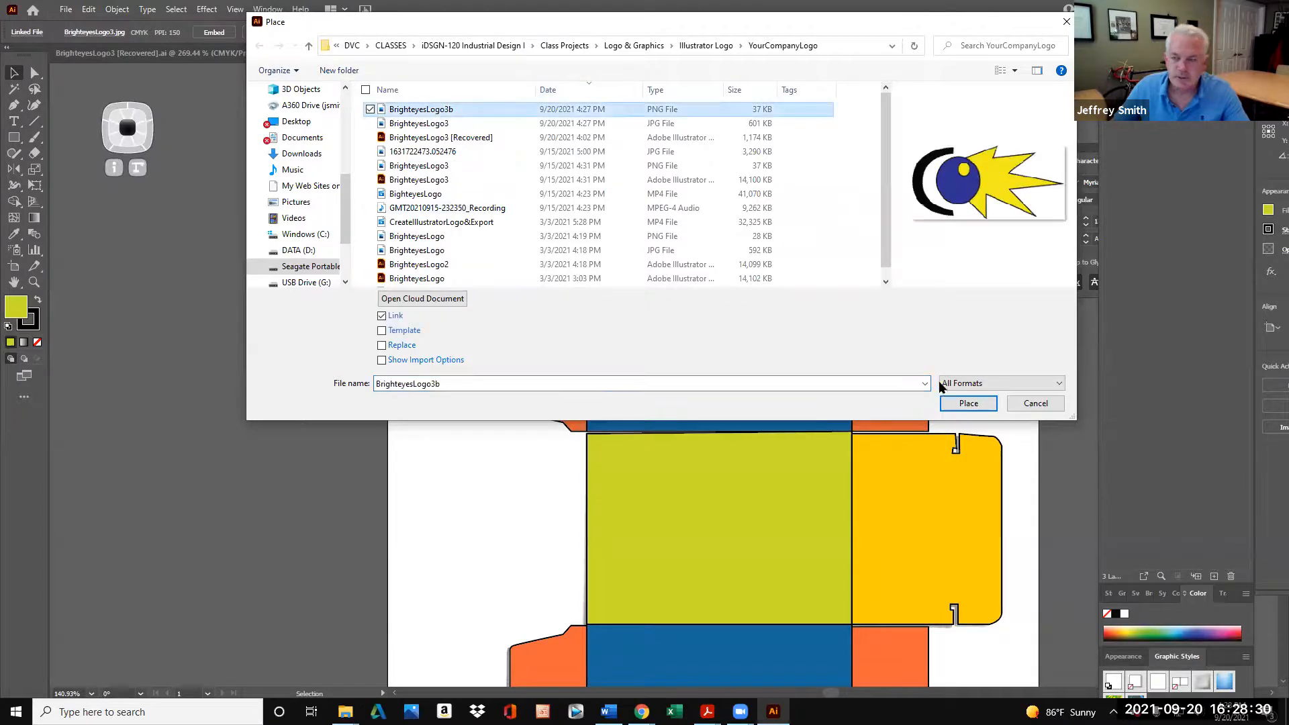
{"action": "left_click", "coordinate": [954, 404]}
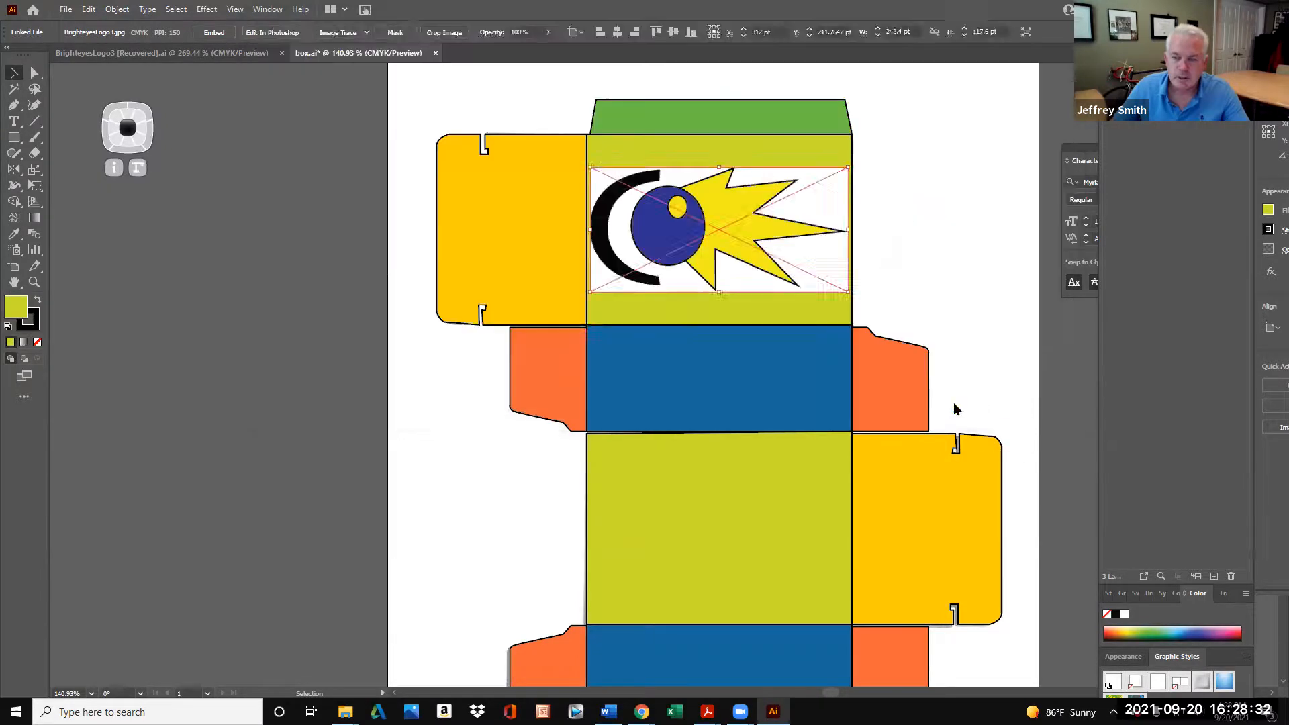
{"action": "left_click", "coordinate": [655, 482]}
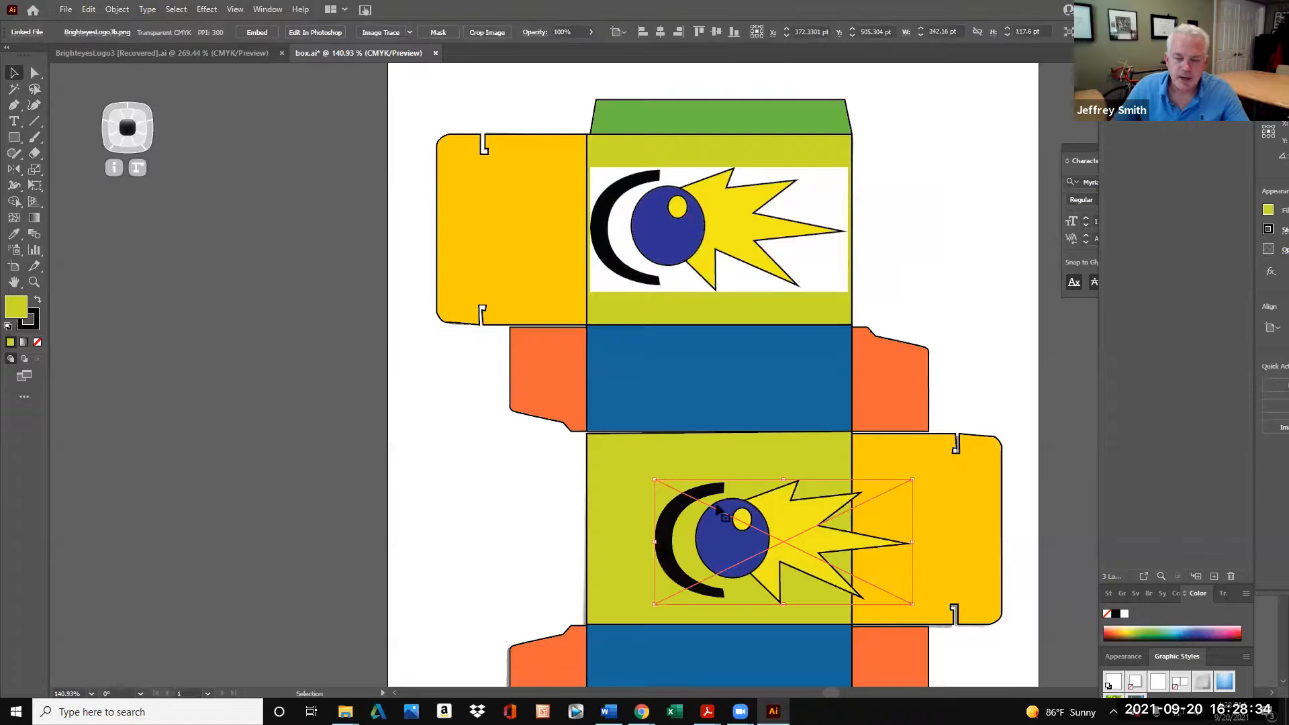
Move the PNG logo onto the upper blue panel, scale it down to about 187 × 91 pt and centre it there
{"action": "left_click_drag", "start_coordinate": [732, 544], "coordinate": [697, 445]}
{"action": "scroll", "coordinate": [702, 396], "scroll_direction": "down", "scroll_amount": 4}
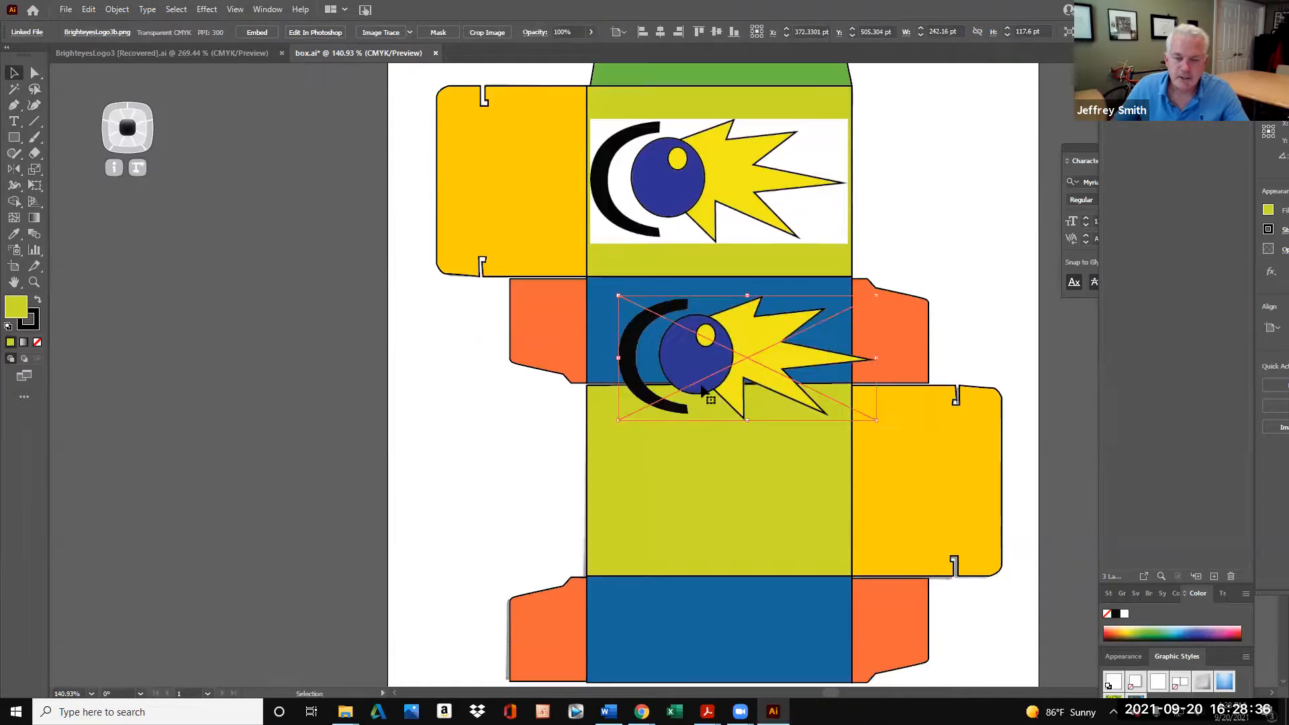
{"action": "scroll", "coordinate": [705, 386], "scroll_direction": "up", "scroll_amount": 2}
{"action": "left_click_drag", "start_coordinate": [876, 387], "coordinate": [818, 359]}
{"action": "mouse_move", "coordinate": [744, 318]}
{"action": "left_mouse_down"}
{"action": "mouse_move", "coordinate": [726, 299]}
{"action": "mouse_move", "coordinate": [736, 302]}
{"action": "left_mouse_up"}
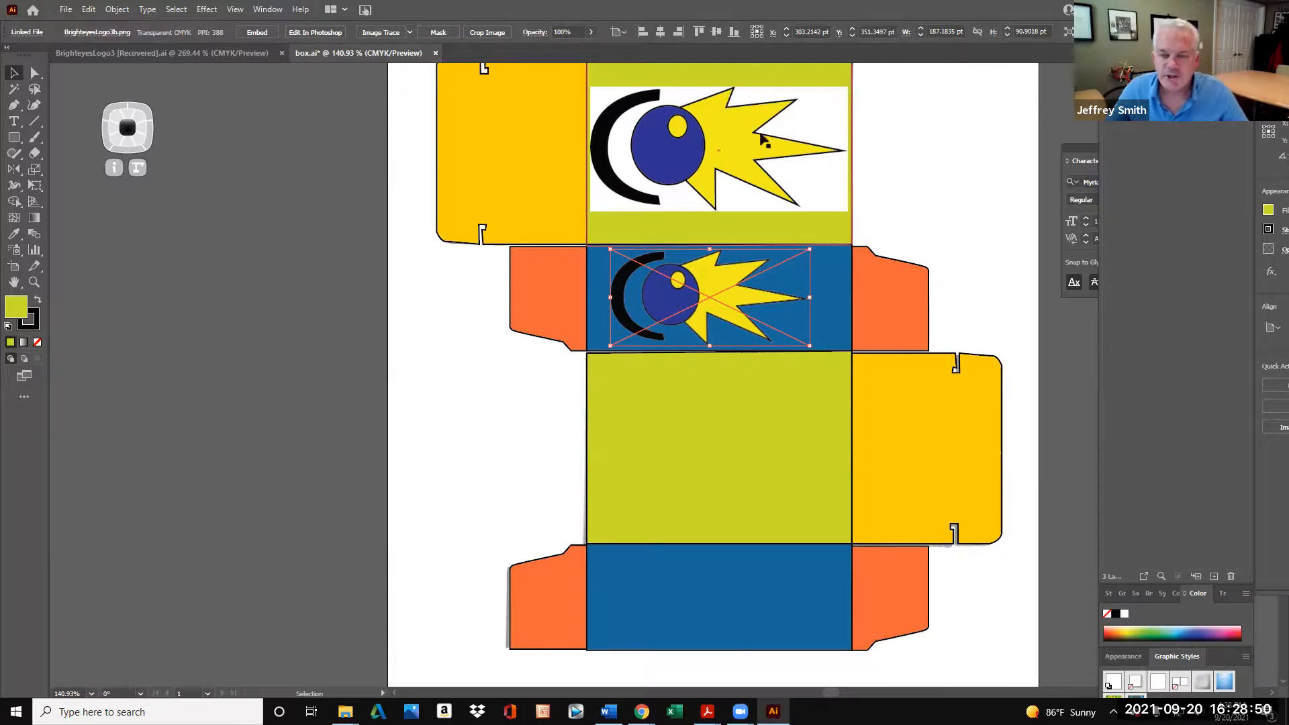
{"action": "left_click", "coordinate": [802, 138]}
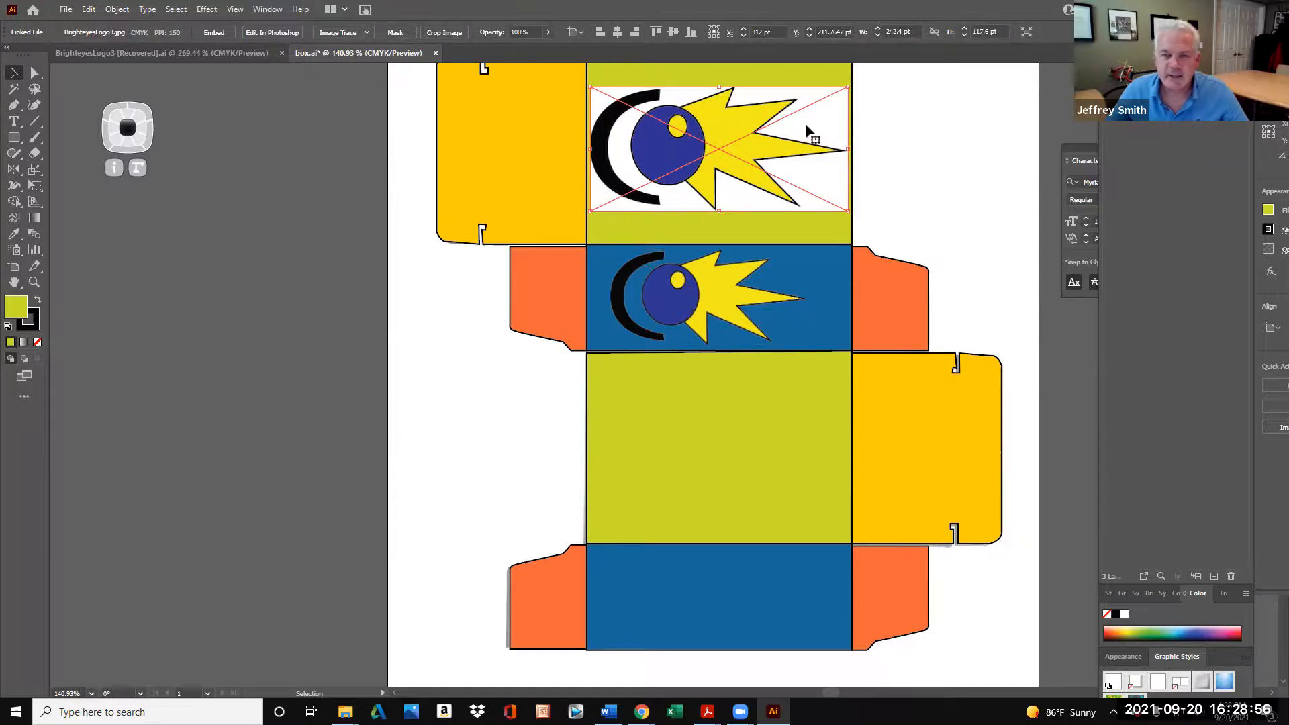
{"action": "mouse_move", "coordinate": [732, 289]}
{"action": "left_mouse_down"}
{"action": "mouse_move", "coordinate": [808, 329]}
{"action": "mouse_move", "coordinate": [837, 316]}
{"action": "mouse_move", "coordinate": [816, 291]}
{"action": "mouse_move", "coordinate": [742, 292]}
{"action": "mouse_move", "coordinate": [749, 420]}
{"action": "mouse_move", "coordinate": [742, 292]}
{"action": "left_mouse_up"}
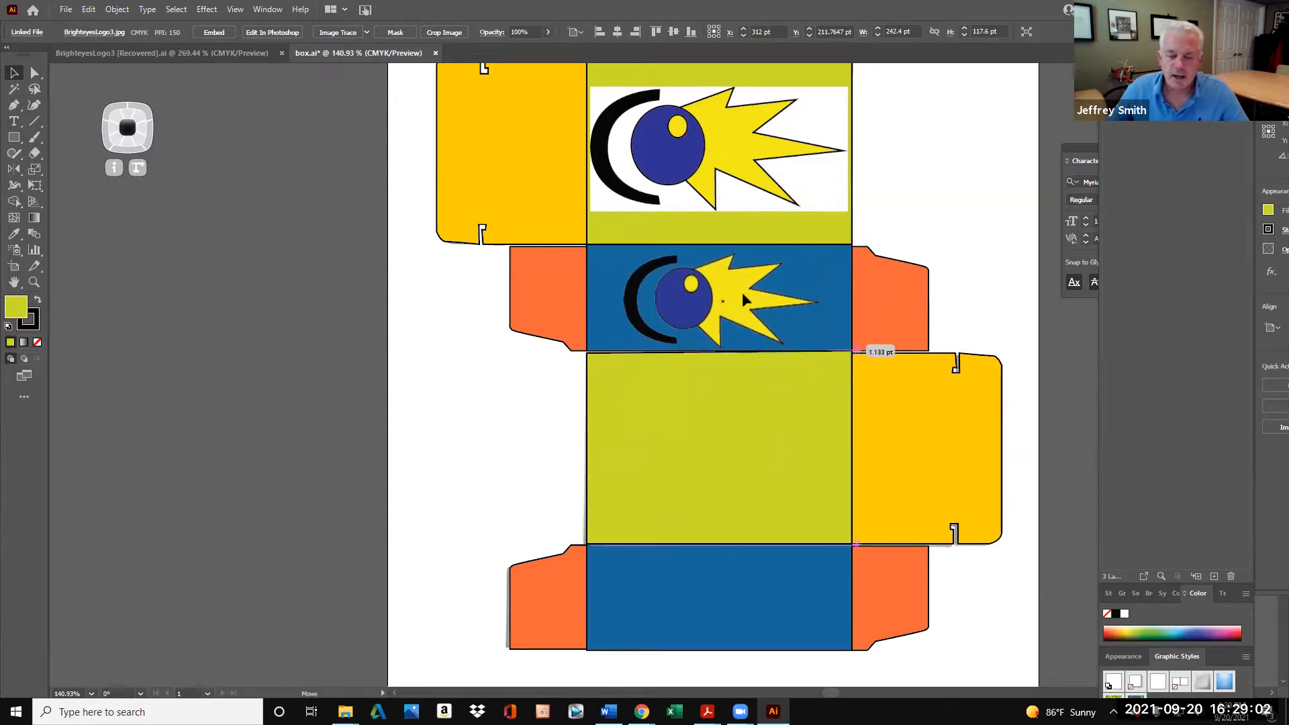
Change the fill colour of the lower yellow-green panel to a medium green
{"action": "left_click", "coordinate": [737, 404]}
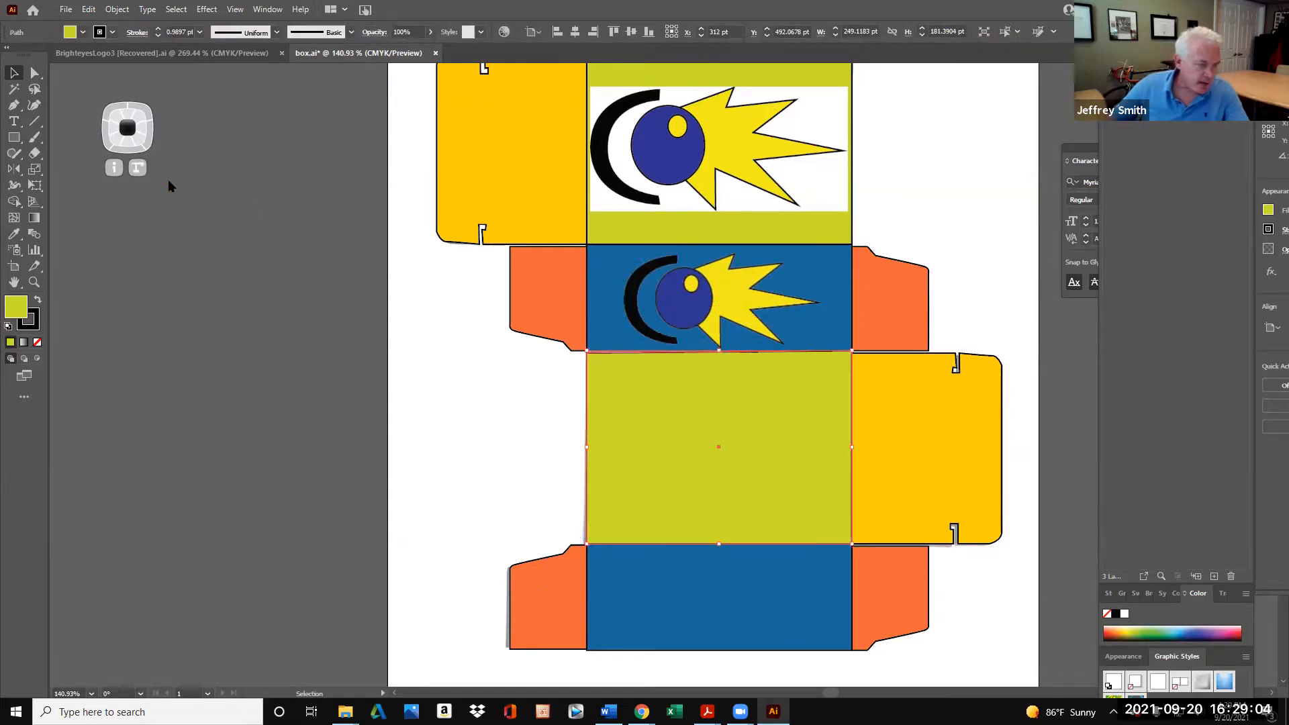
{"action": "double_click", "coordinate": [22, 310]}
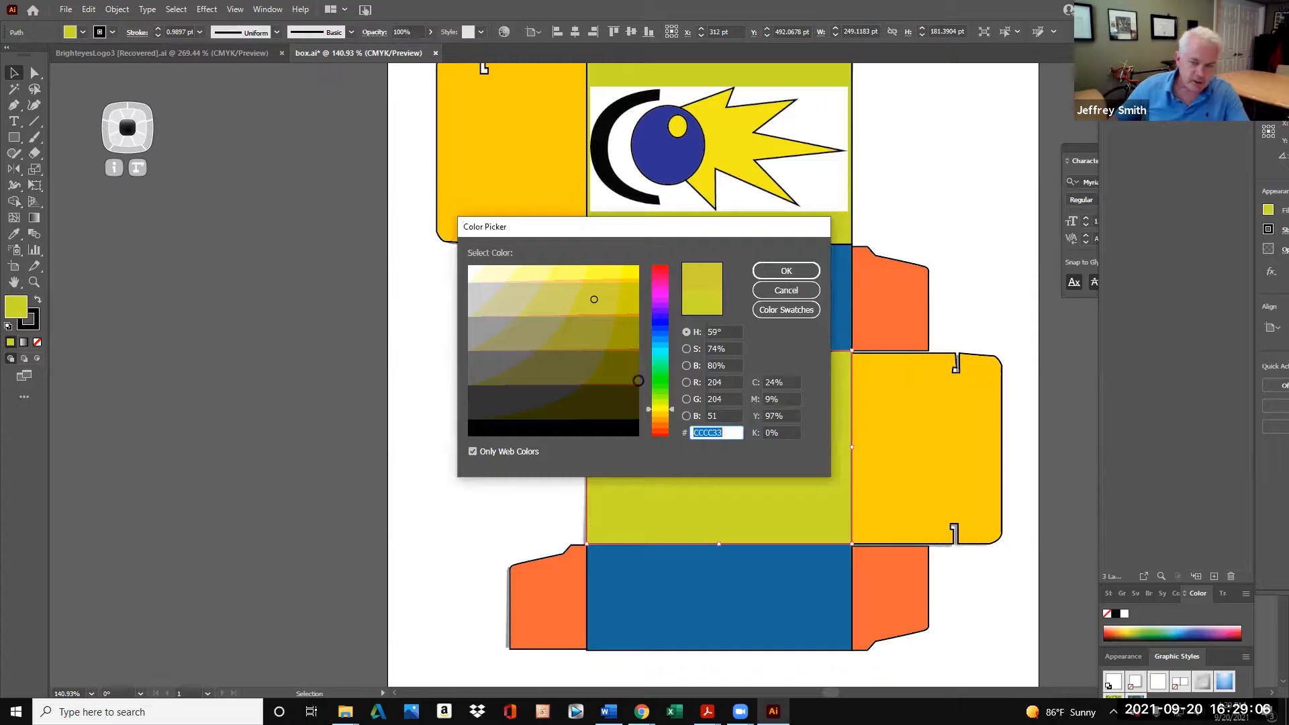
{"action": "left_click", "coordinate": [659, 380]}
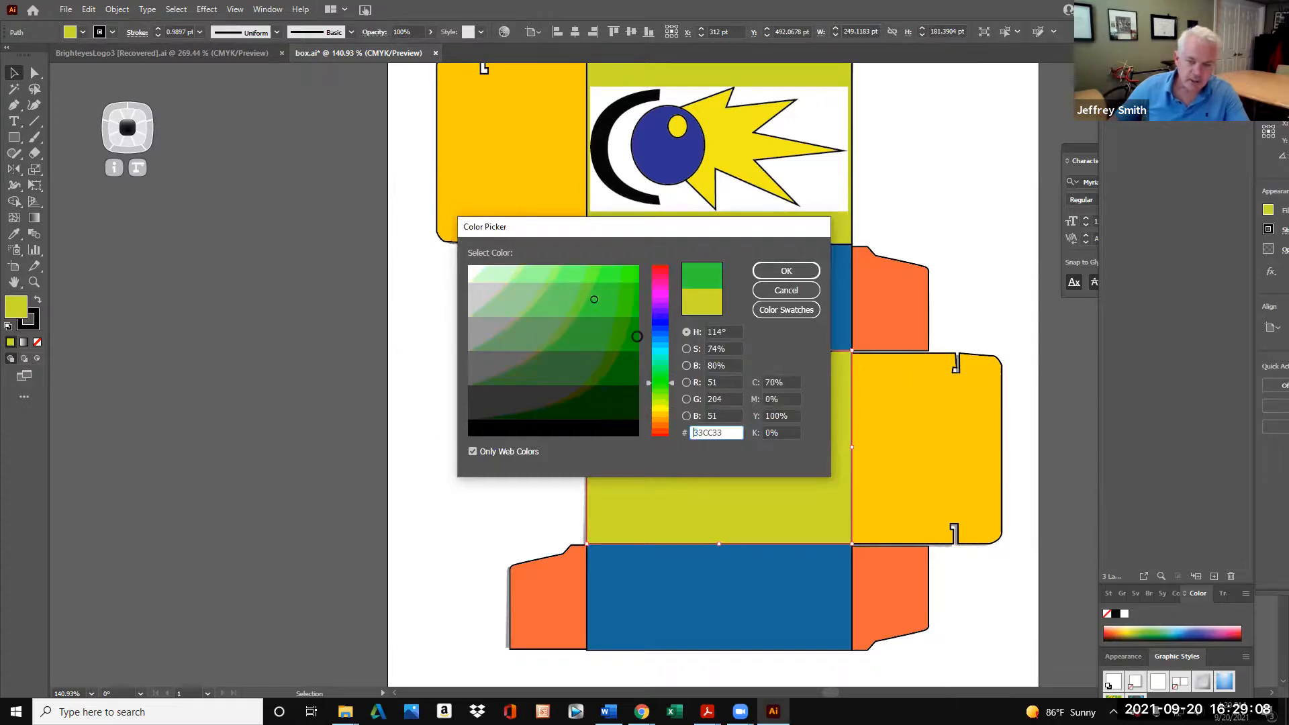
{"action": "left_click", "coordinate": [633, 272]}
{"action": "left_click", "coordinate": [611, 300]}
{"action": "left_click", "coordinate": [784, 271]}
Move the PNG logo onto the green panel, enlarge it to about 197 × 96 pt and centre it
{"action": "left_click_drag", "start_coordinate": [717, 300], "coordinate": [725, 463]}
{"action": "scroll", "coordinate": [668, 286], "scroll_direction": "up", "scroll_amount": 1}
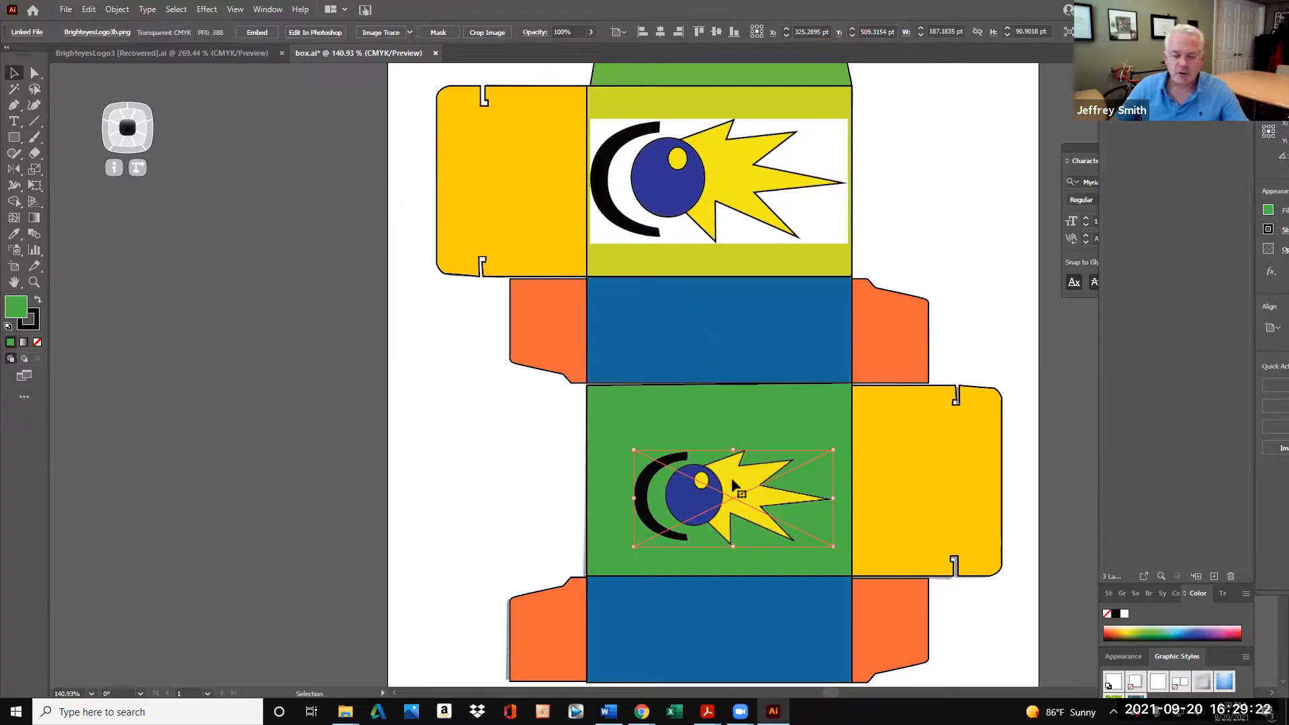
{"action": "mouse_move", "coordinate": [634, 449]}
{"action": "left_mouse_down"}
{"action": "mouse_move", "coordinate": [595, 416]}
{"action": "mouse_move", "coordinate": [624, 428]}
{"action": "mouse_move", "coordinate": [623, 444]}
{"action": "left_mouse_up"}
{"action": "left_click_drag", "start_coordinate": [698, 483], "coordinate": [718, 473]}
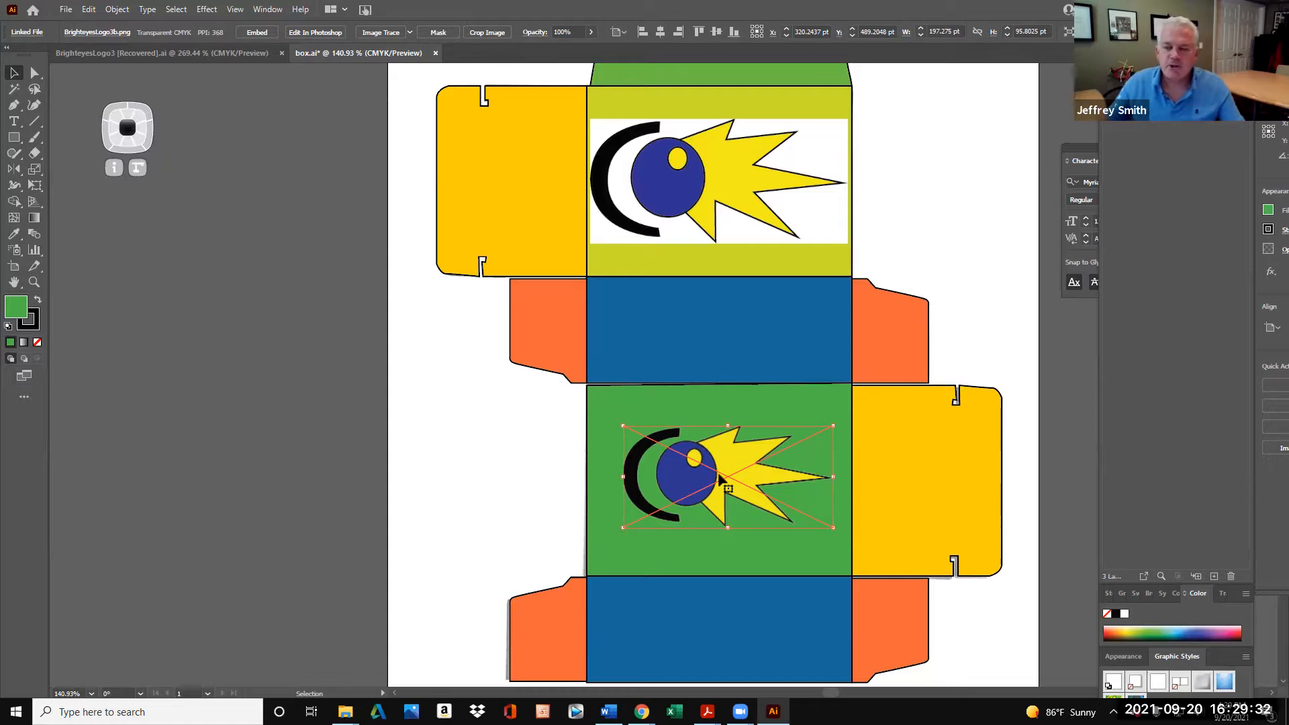
Examine the slots on the upper yellow flap up close, and review the complete box layout on the artboard
{"action": "left_click", "coordinate": [34, 282]}
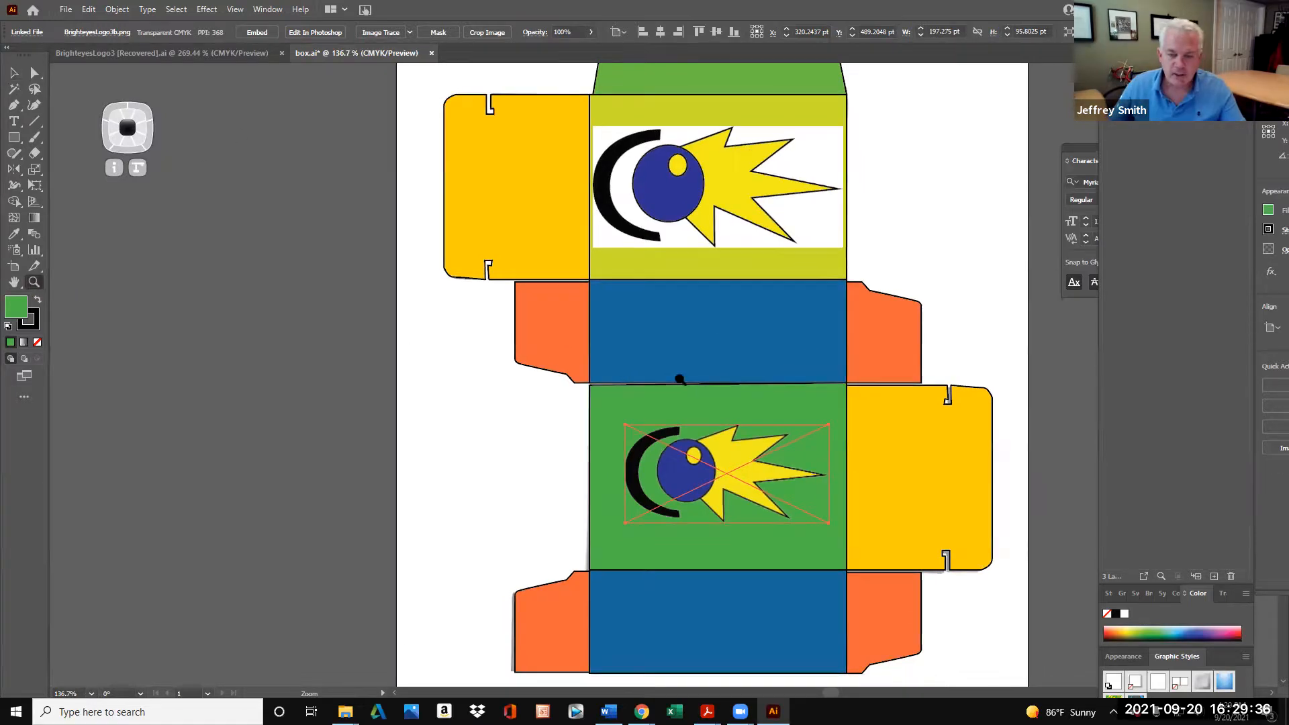
{"action": "left_click", "coordinate": [679, 380], "text": "alt"}
{"action": "left_click_drag", "start_coordinate": [680, 380], "coordinate": [699, 365]}
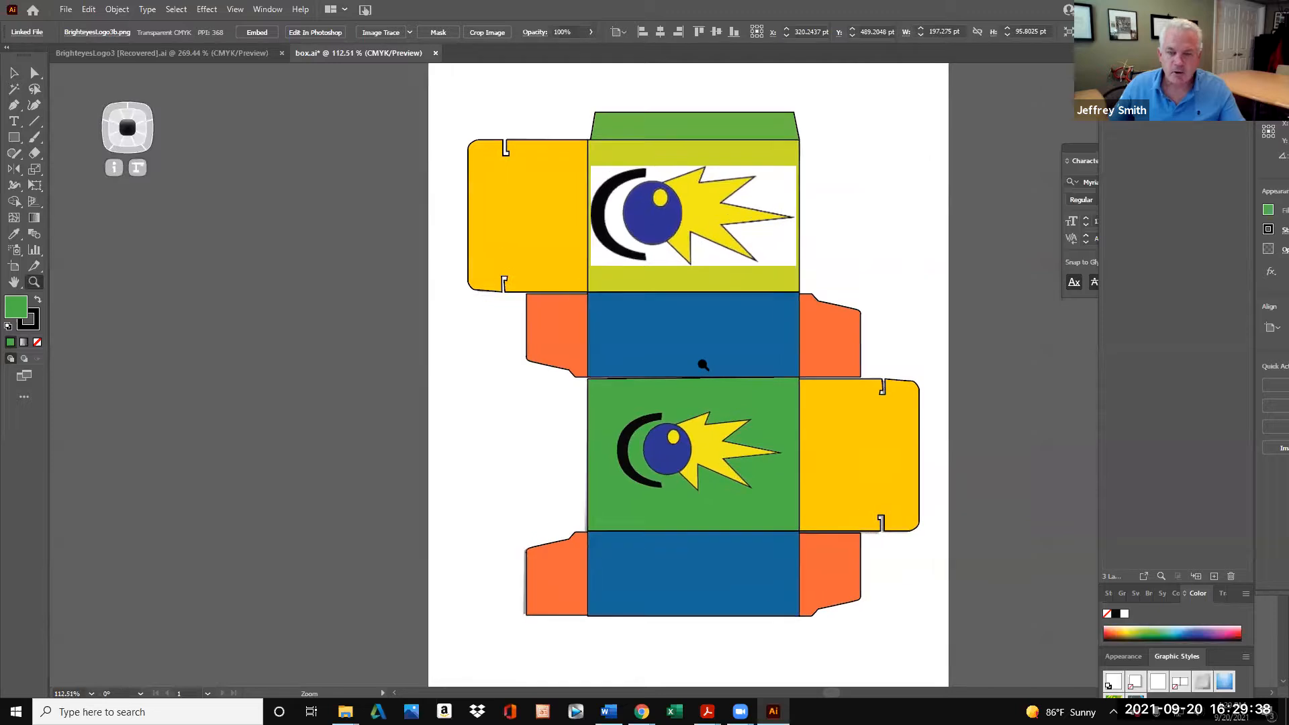
{"action": "left_click_drag", "start_coordinate": [508, 156], "coordinate": [552, 110]}
{"action": "left_click_drag", "start_coordinate": [493, 322], "coordinate": [584, 240]}
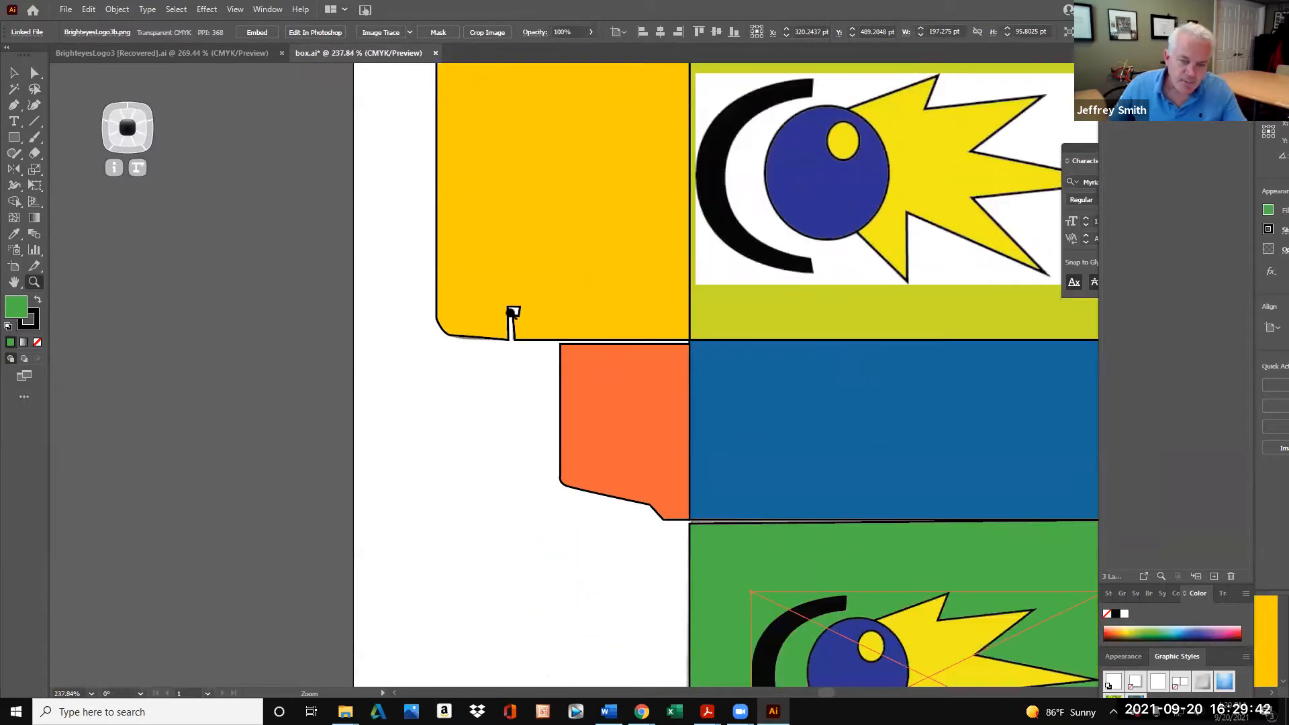
{"action": "left_click_drag", "start_coordinate": [513, 320], "coordinate": [400, 561]}
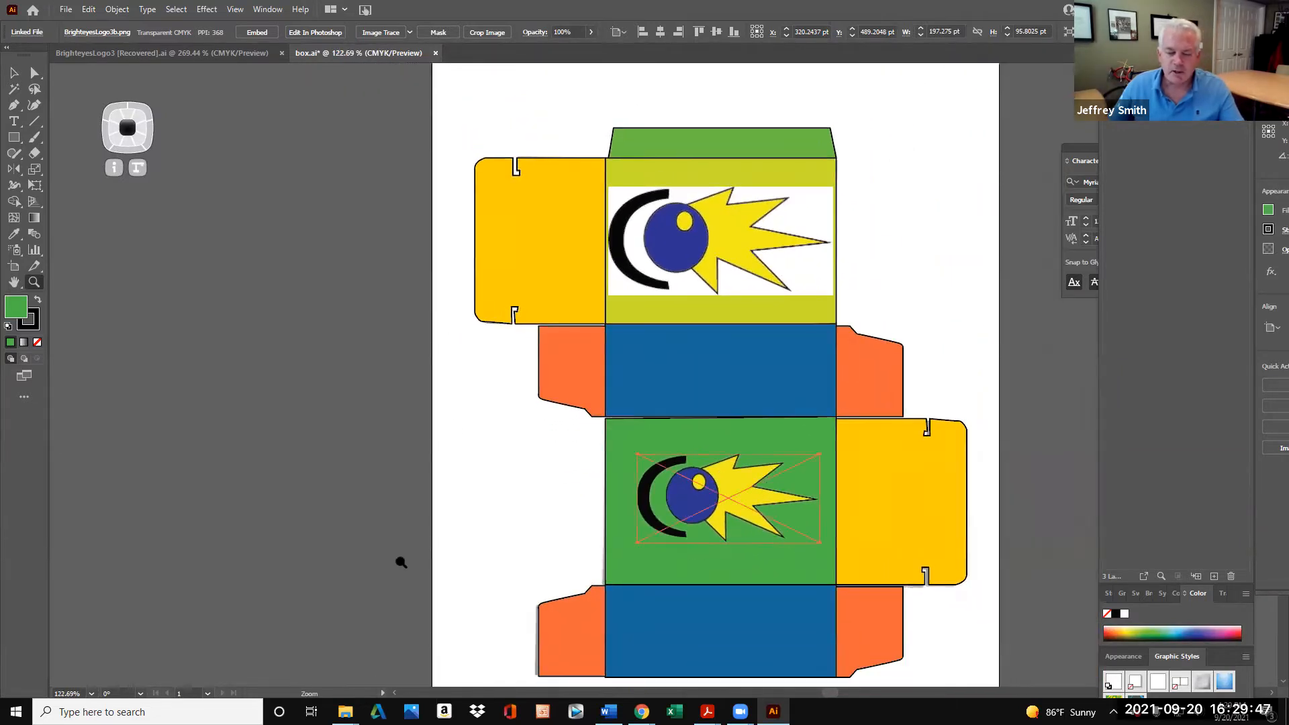
{"action": "left_click", "coordinate": [555, 578]}
{"action": "left_click", "coordinate": [883, 301], "text": "alt"}
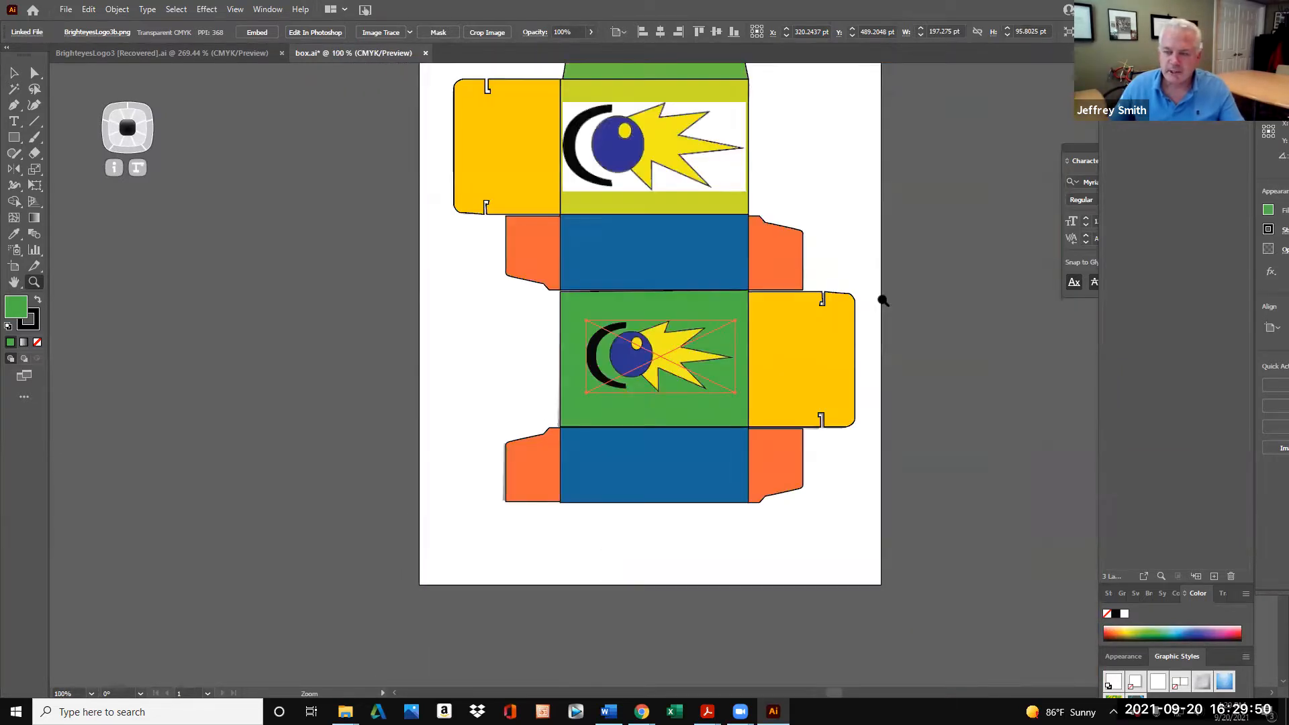
{"action": "left_click", "coordinate": [764, 220], "text": "alt"}
{"action": "left_click", "coordinate": [608, 419]}
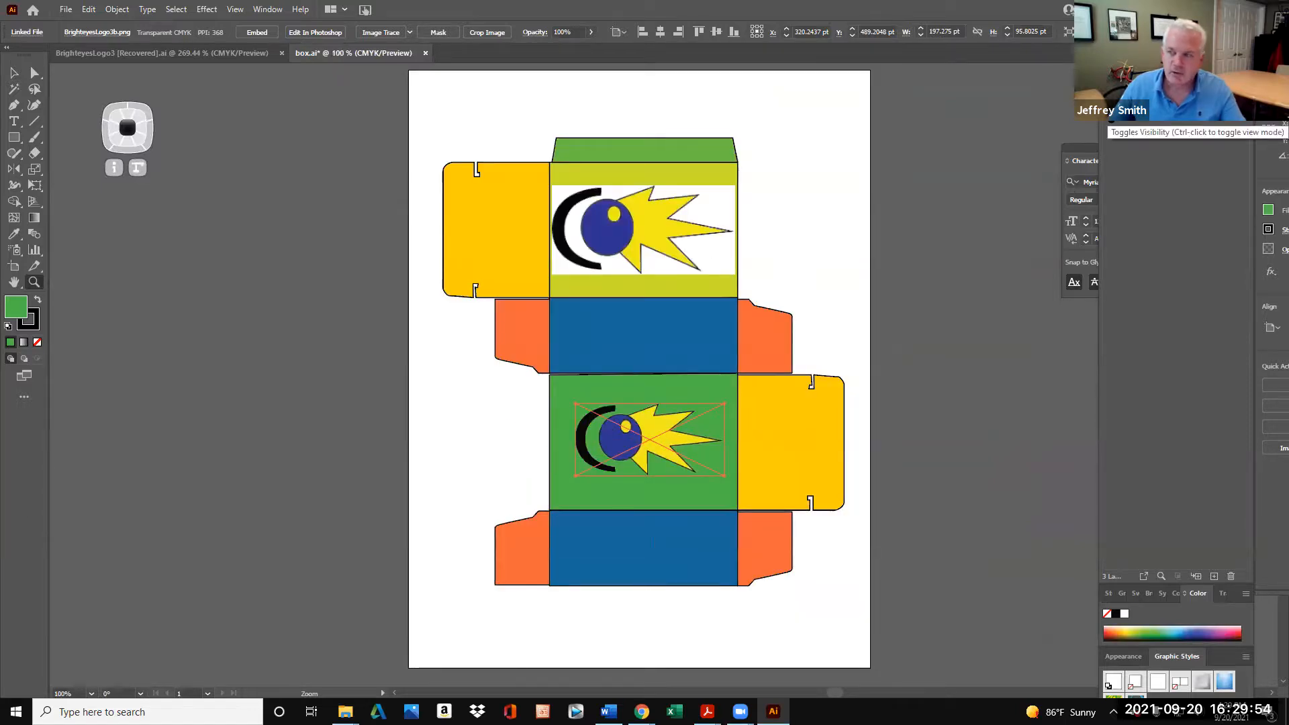
{"action": "left_click", "coordinate": [14, 74]}
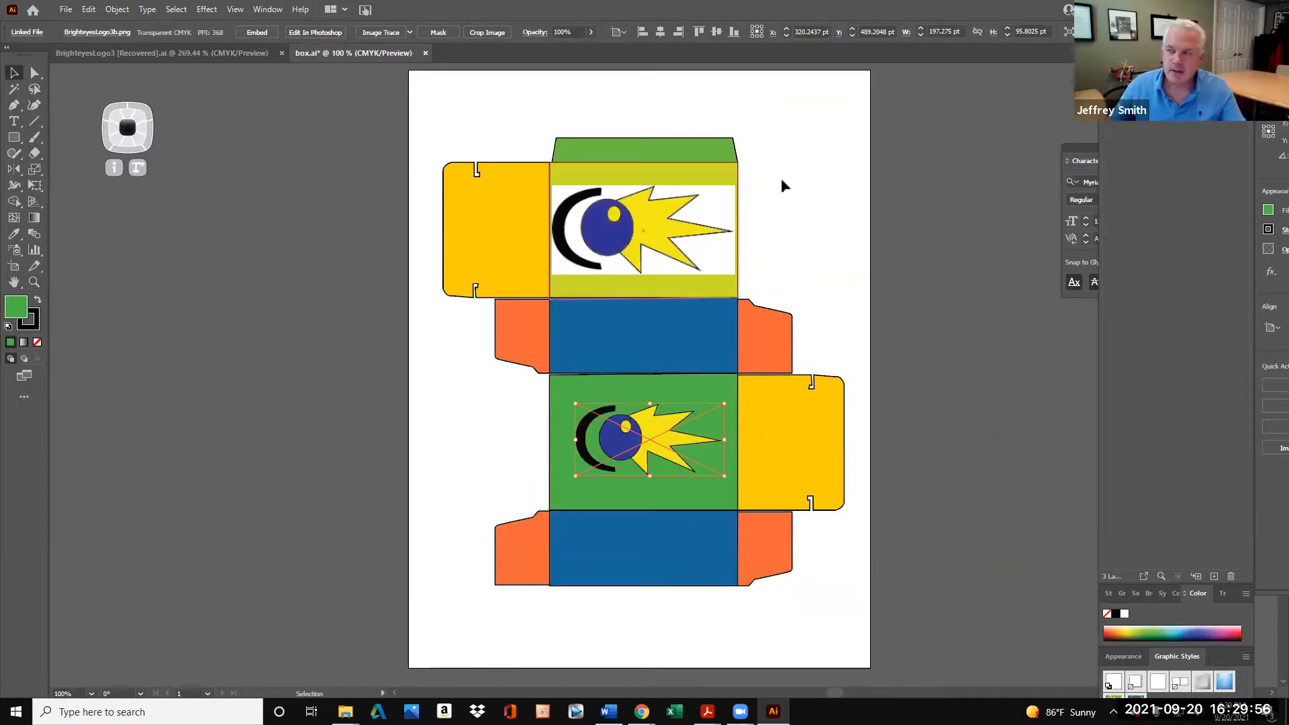
Send the JPEG logo on the upper yellow-green panel to the current layer and clear the selection
{"action": "left_click", "coordinate": [661, 235]}
{"action": "right_click", "coordinate": [645, 241]}
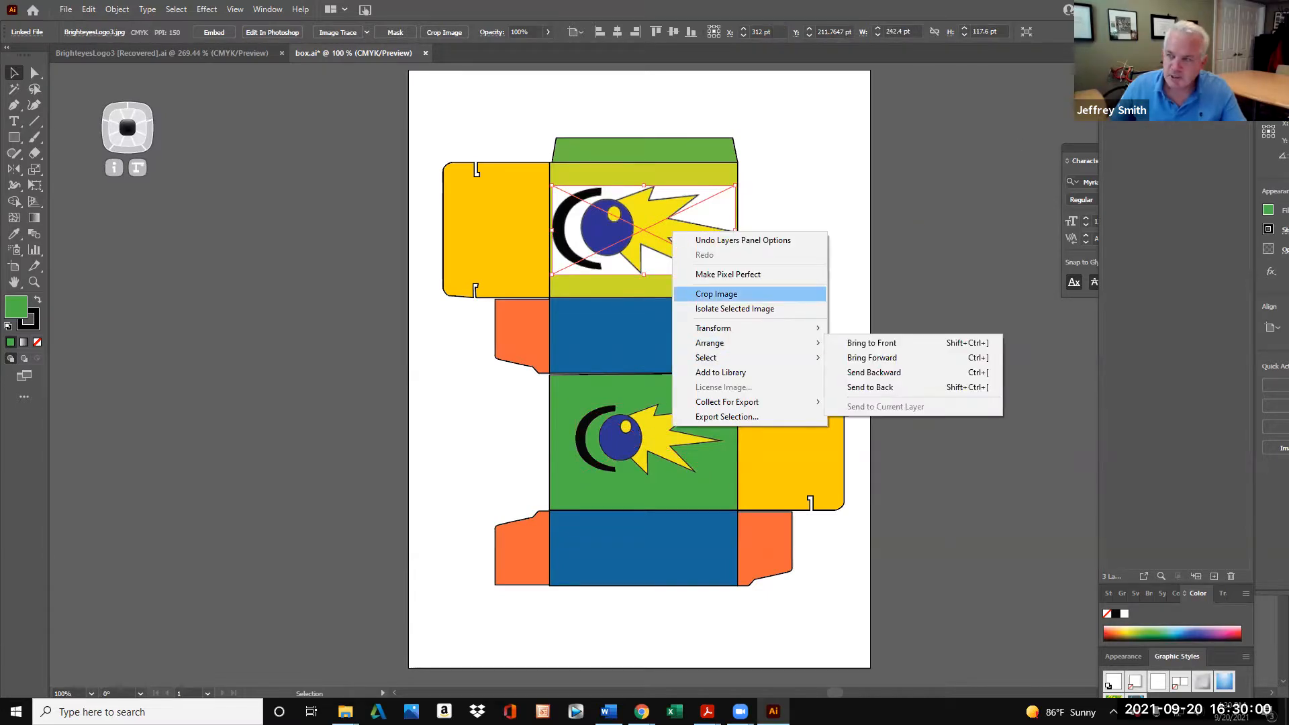
{"action": "left_click", "coordinate": [728, 293]}
{"action": "right_click", "coordinate": [636, 229]}
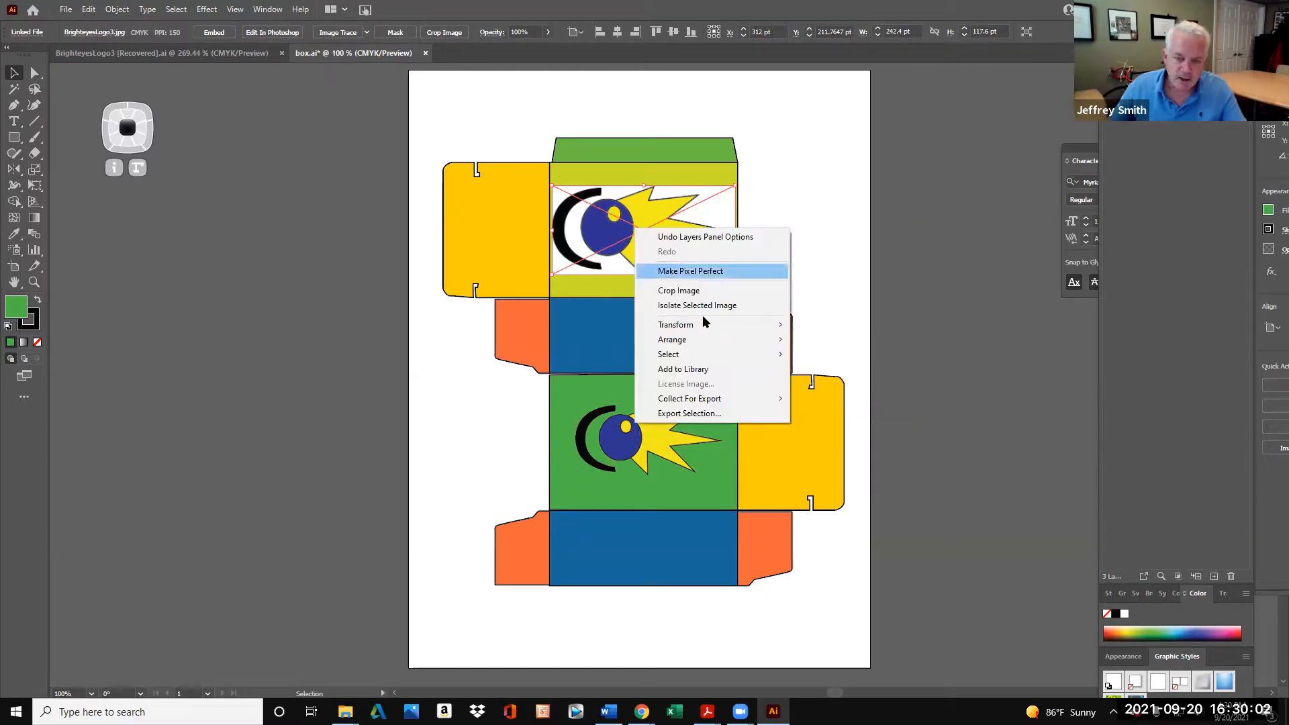
{"action": "mouse_move", "coordinate": [706, 339]}
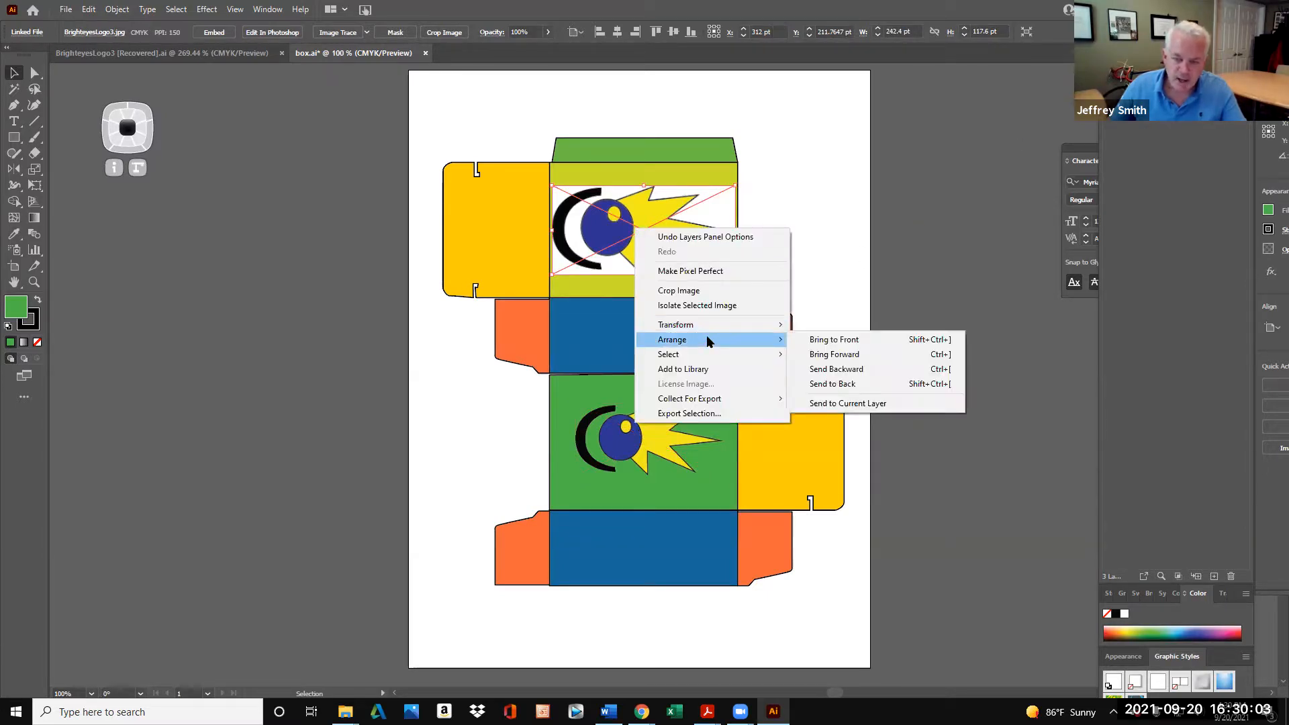
{"action": "left_click", "coordinate": [880, 403]}
{"action": "left_click", "coordinate": [879, 400]}
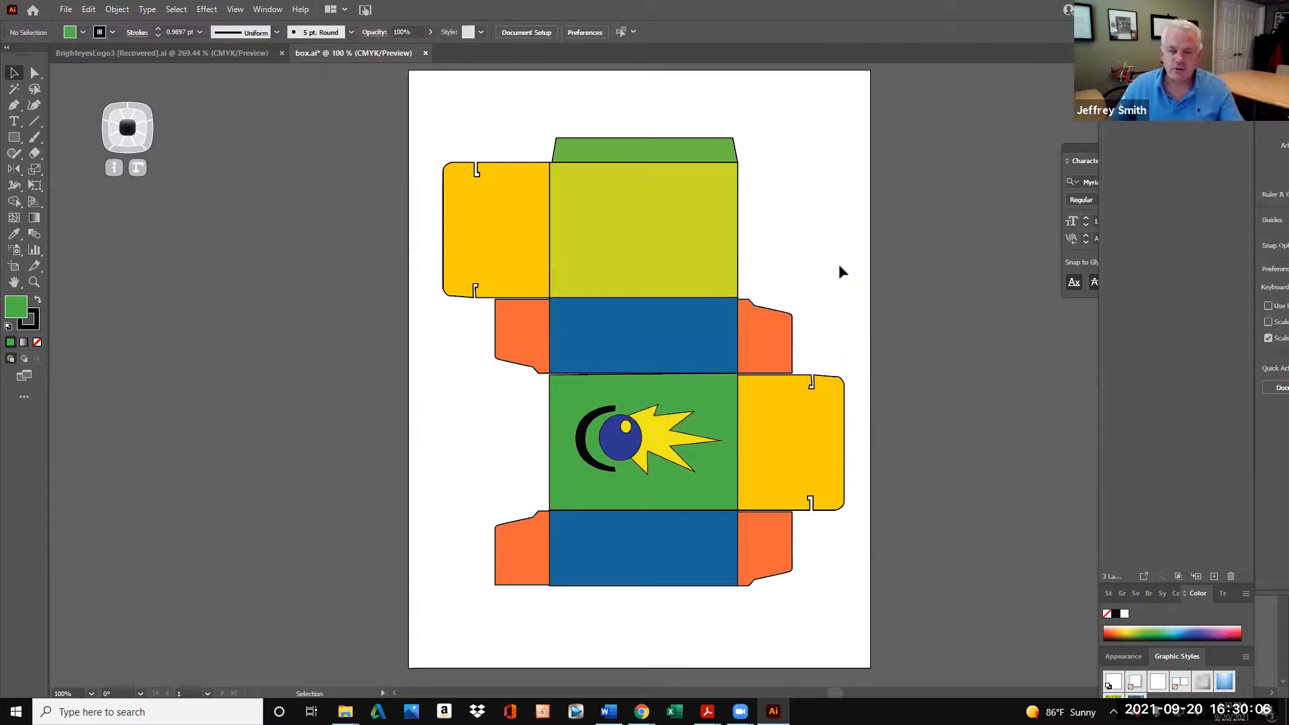
{"action": "left_click", "coordinate": [66, 10]}
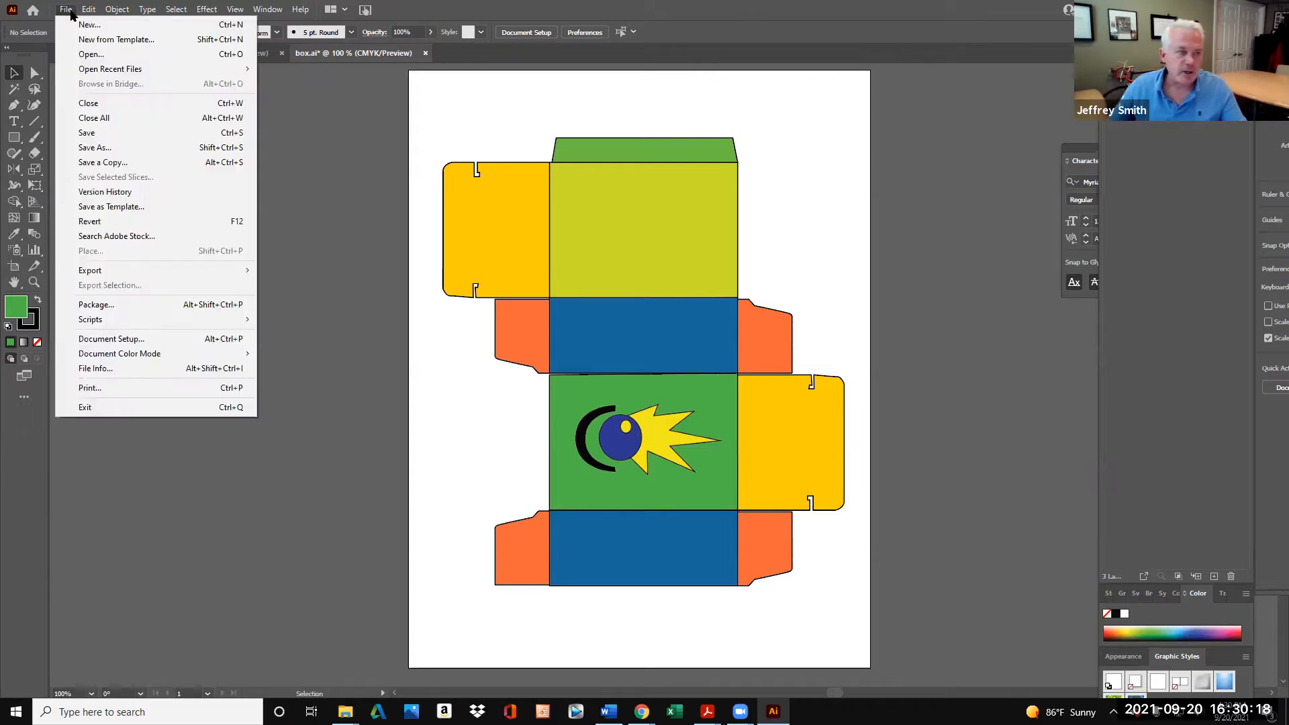
{"action": "mouse_move", "coordinate": [157, 268]}
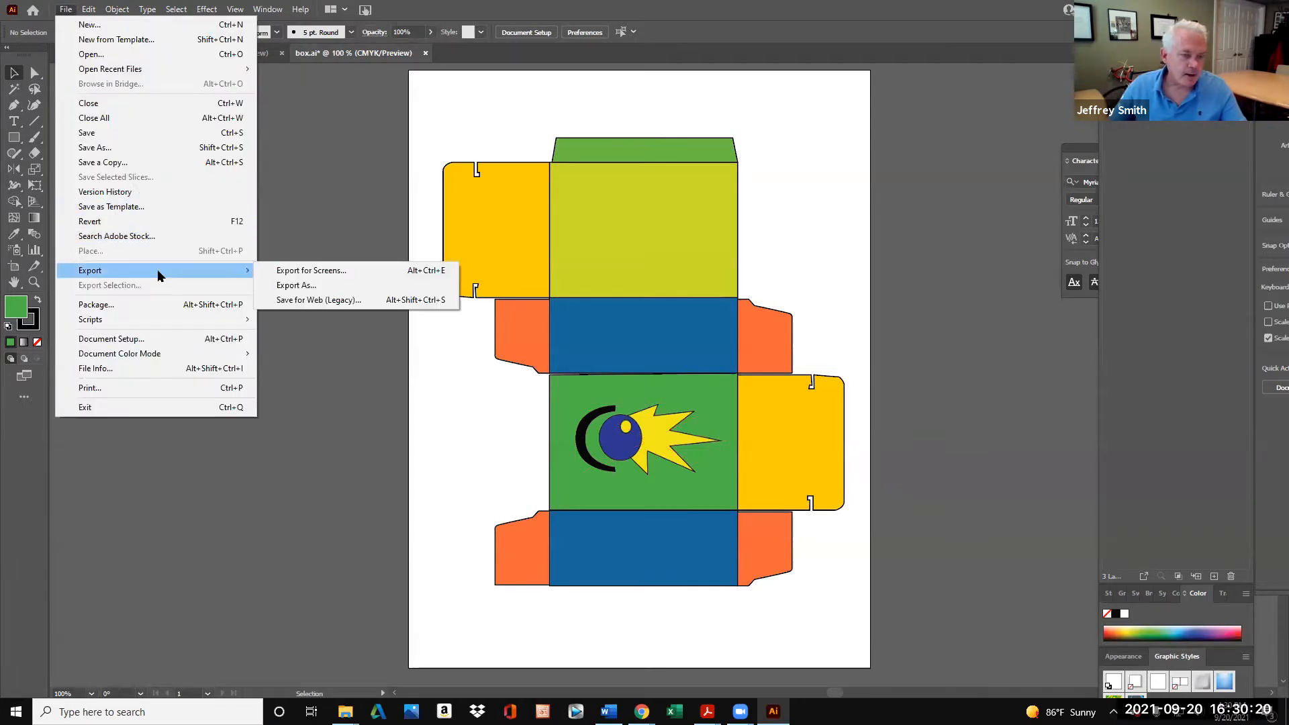
{"action": "left_click", "coordinate": [326, 285]}
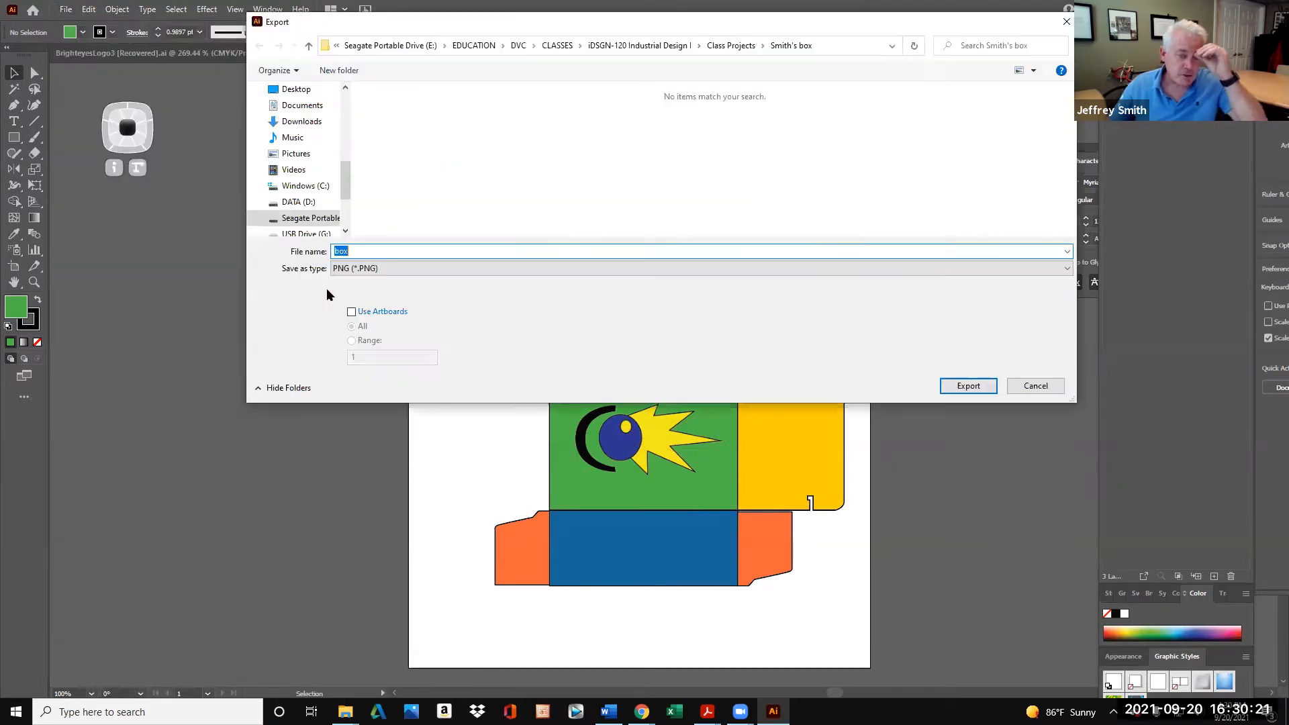
{"action": "left_click", "coordinate": [402, 268]}
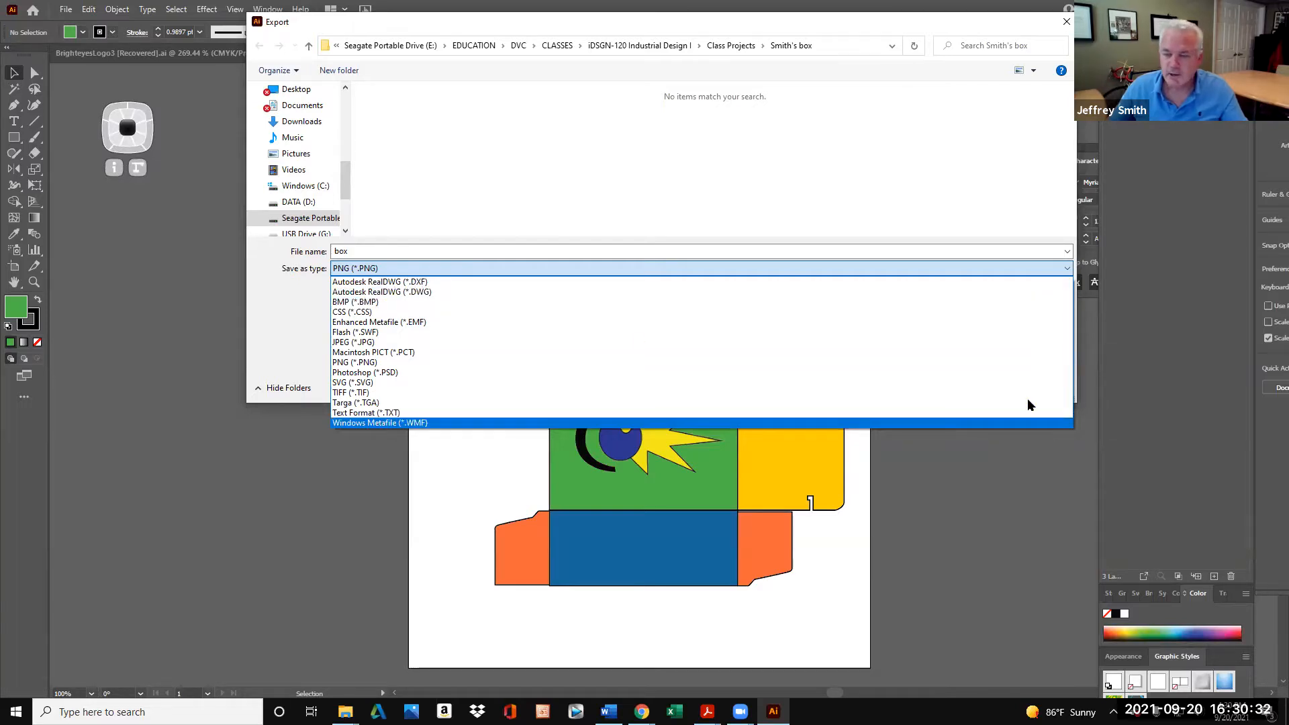
{"action": "left_click", "coordinate": [864, 204]}
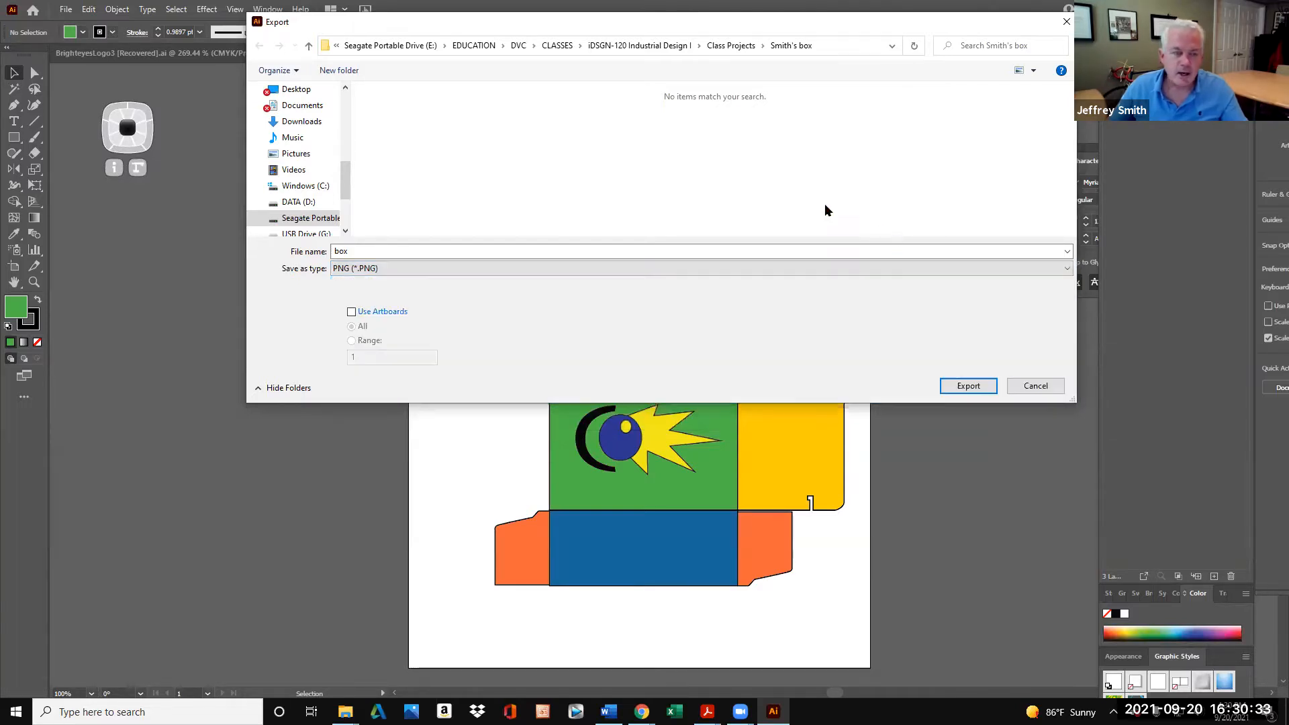
{"action": "left_click", "coordinate": [1023, 389]}
Save the changes to the box document under its existing name
{"action": "left_click", "coordinate": [64, 9]}
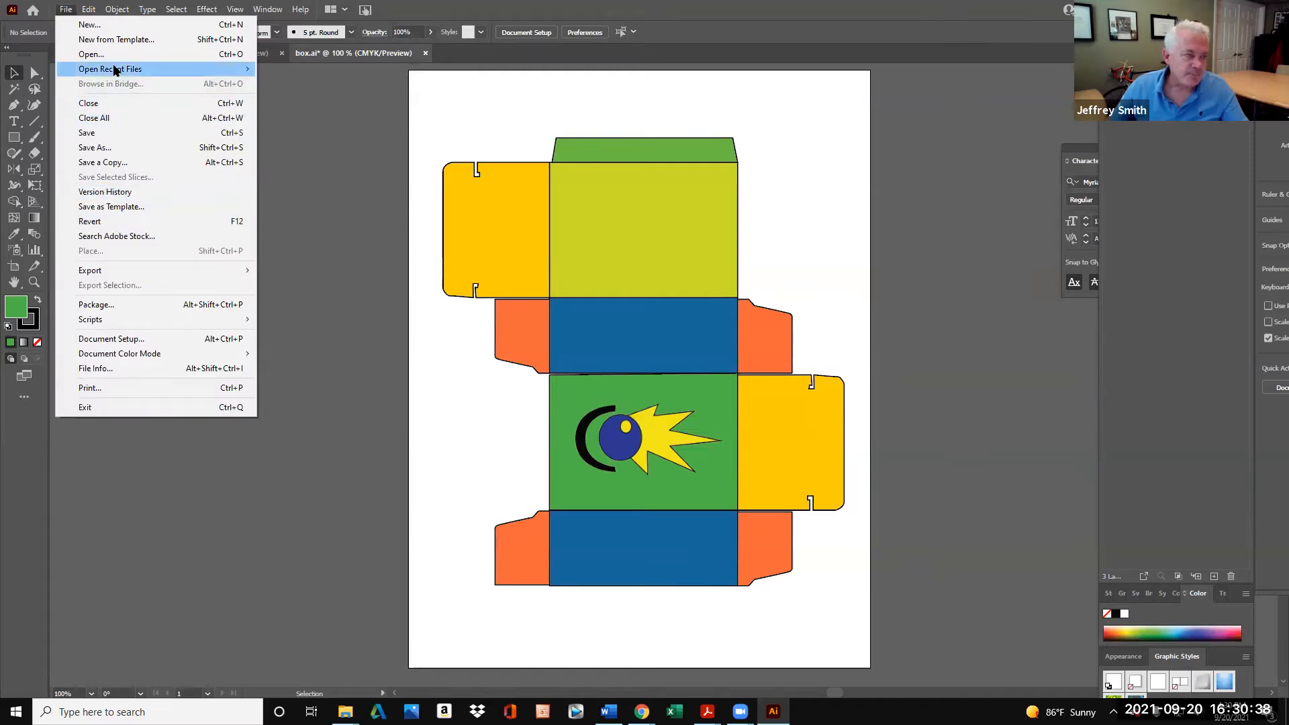
{"action": "left_click", "coordinate": [327, 199]}
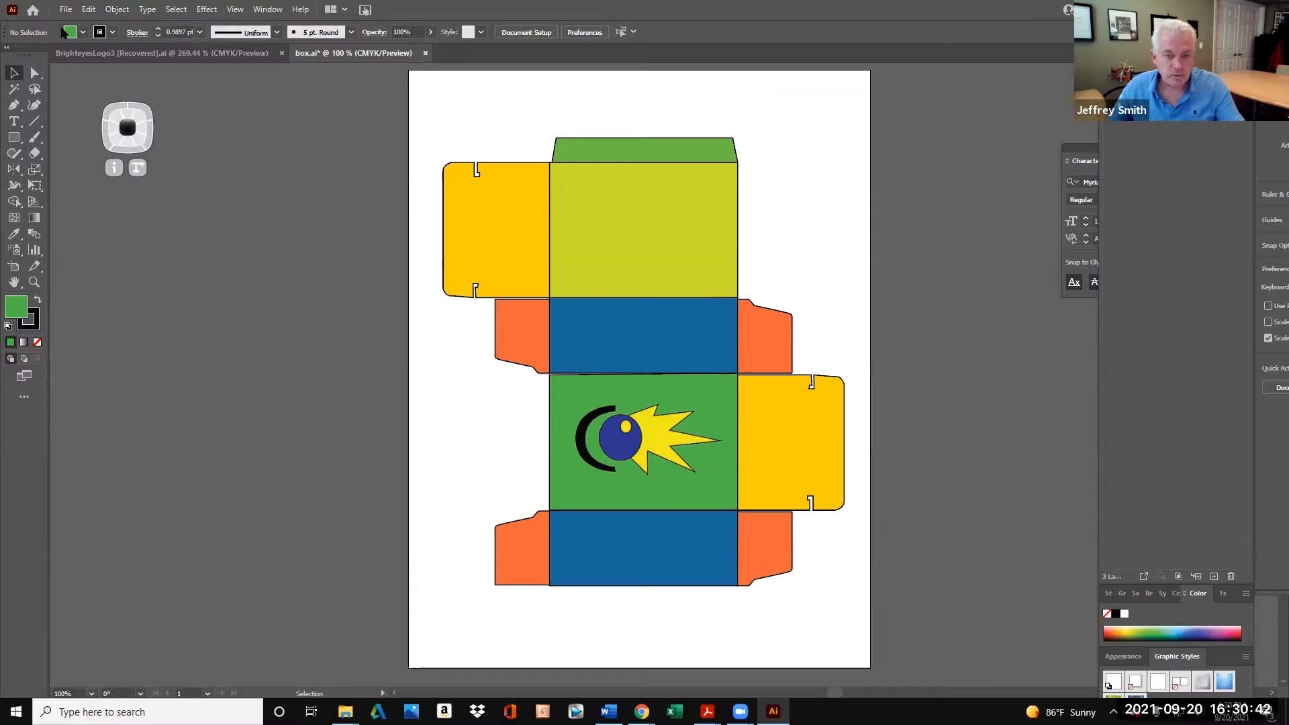
{"action": "key", "text": "ctrl+s"}
{"action": "left_click", "coordinate": [66, 9]}
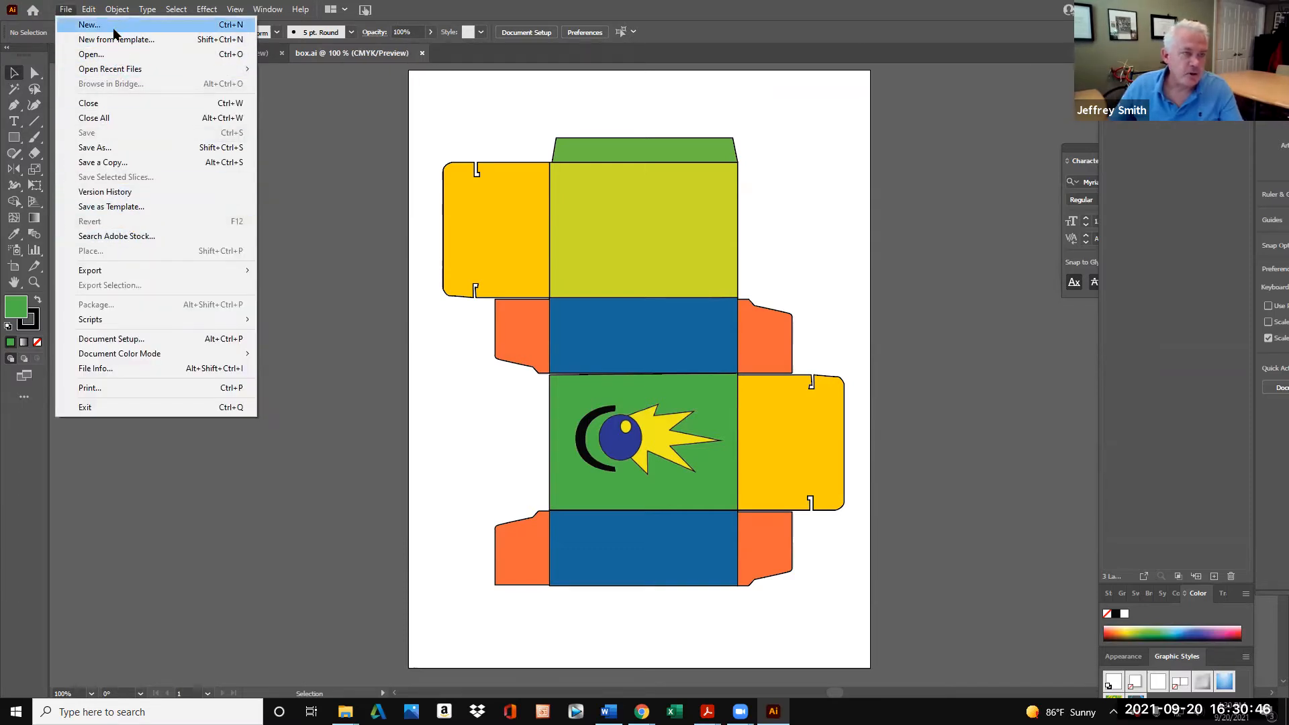
{"action": "left_click", "coordinate": [865, 304]}
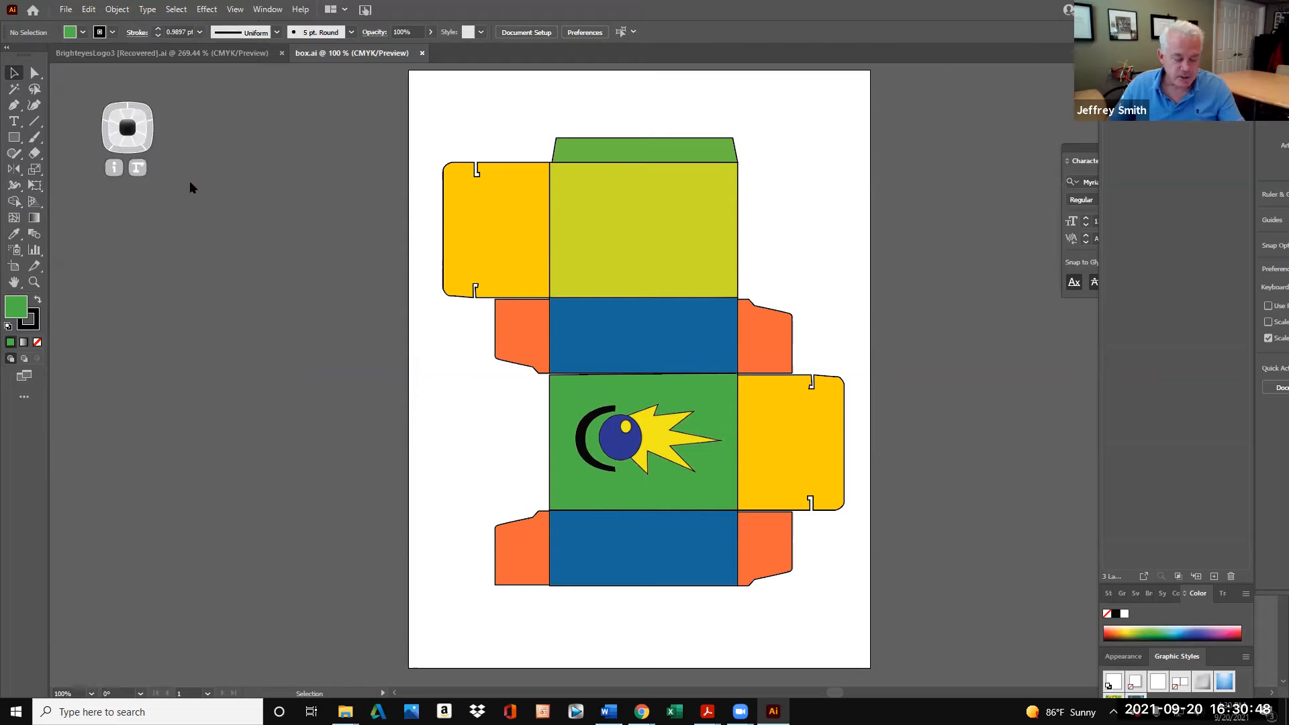
{"action": "key", "text": "ctrl"}
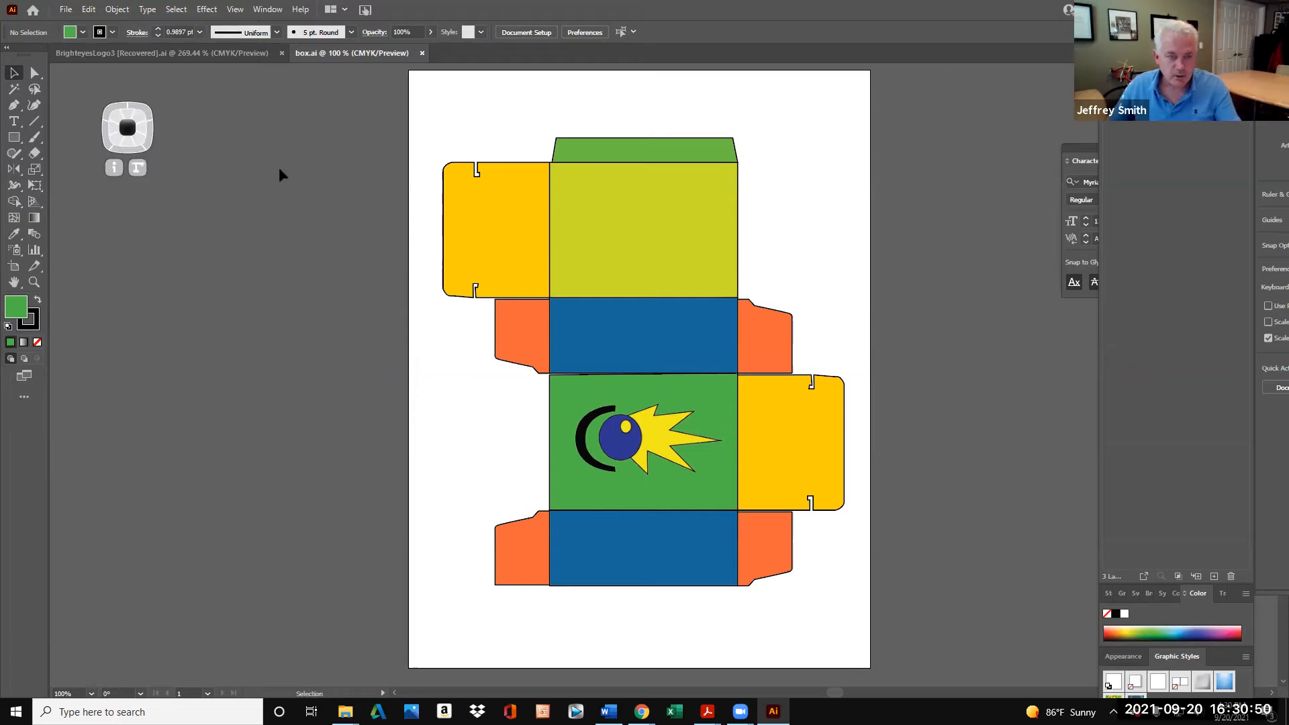
Save the box layout as an Adobe PDF named box with the Illustrator Default preset, and check the whole page in Acrobat
{"action": "left_click", "coordinate": [66, 10]}
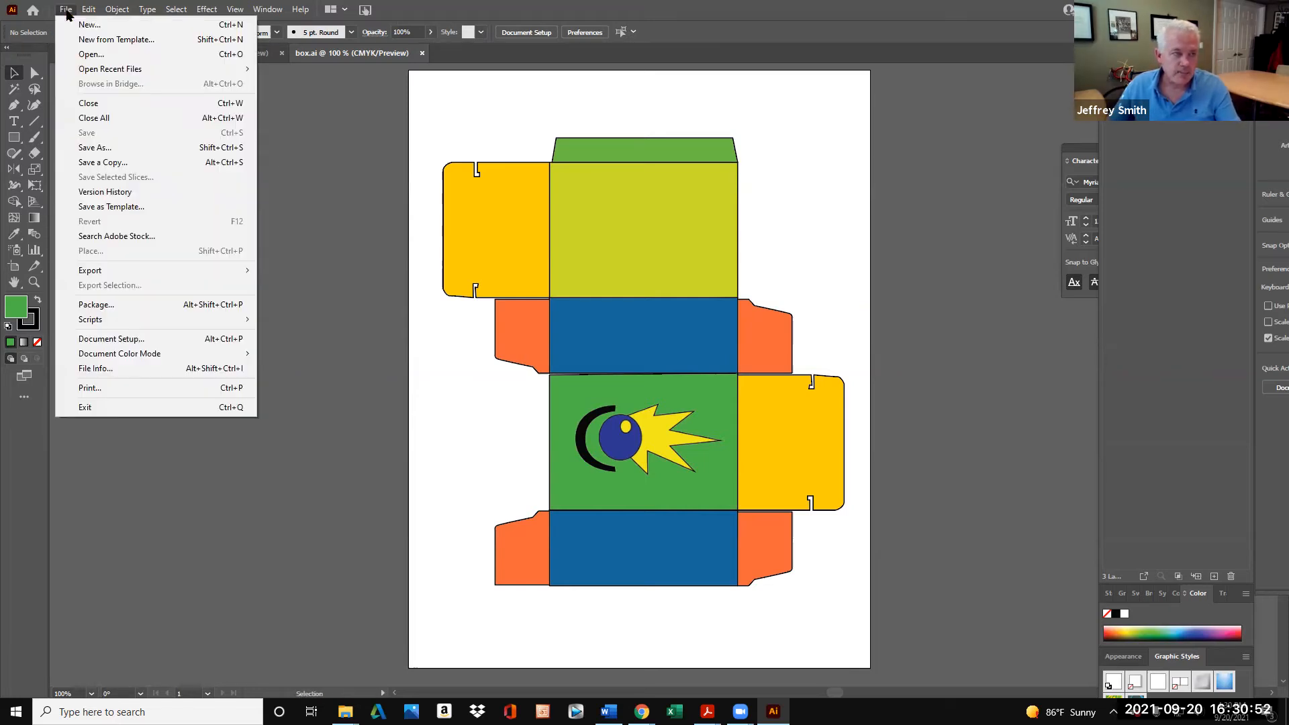
{"action": "left_click", "coordinate": [132, 147]}
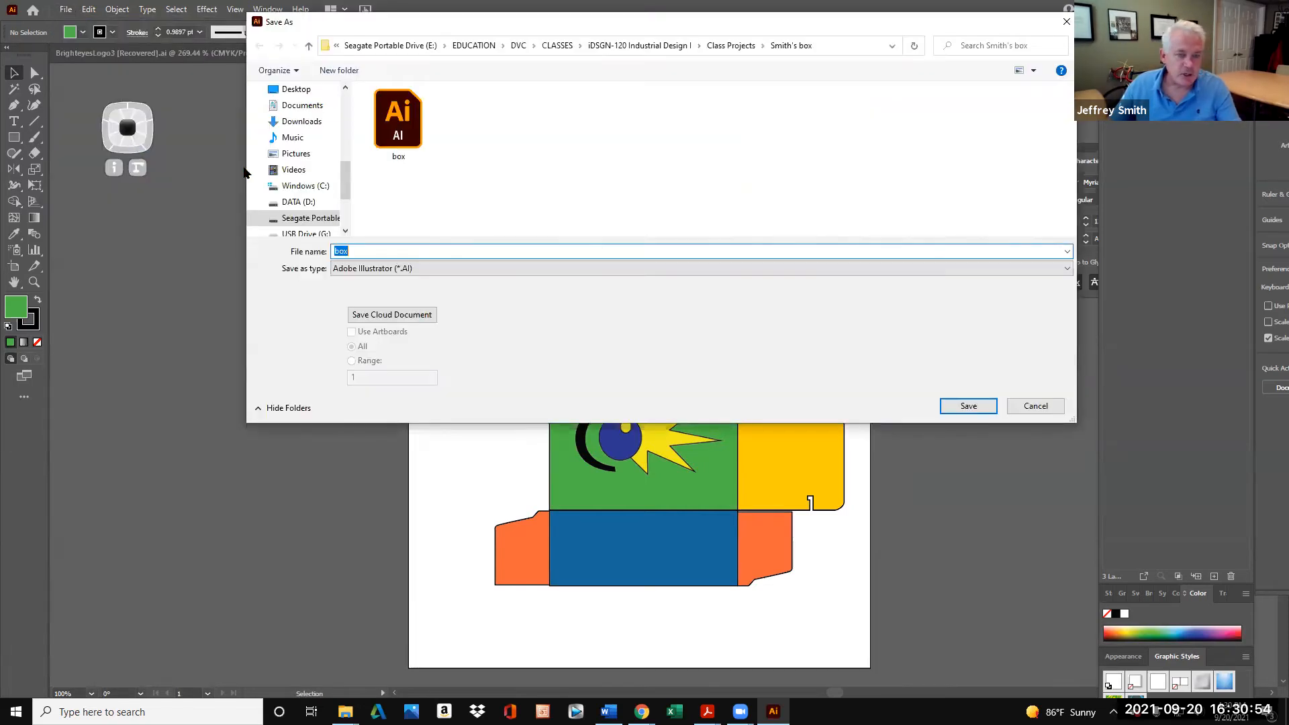
{"action": "left_click", "coordinate": [425, 268]}
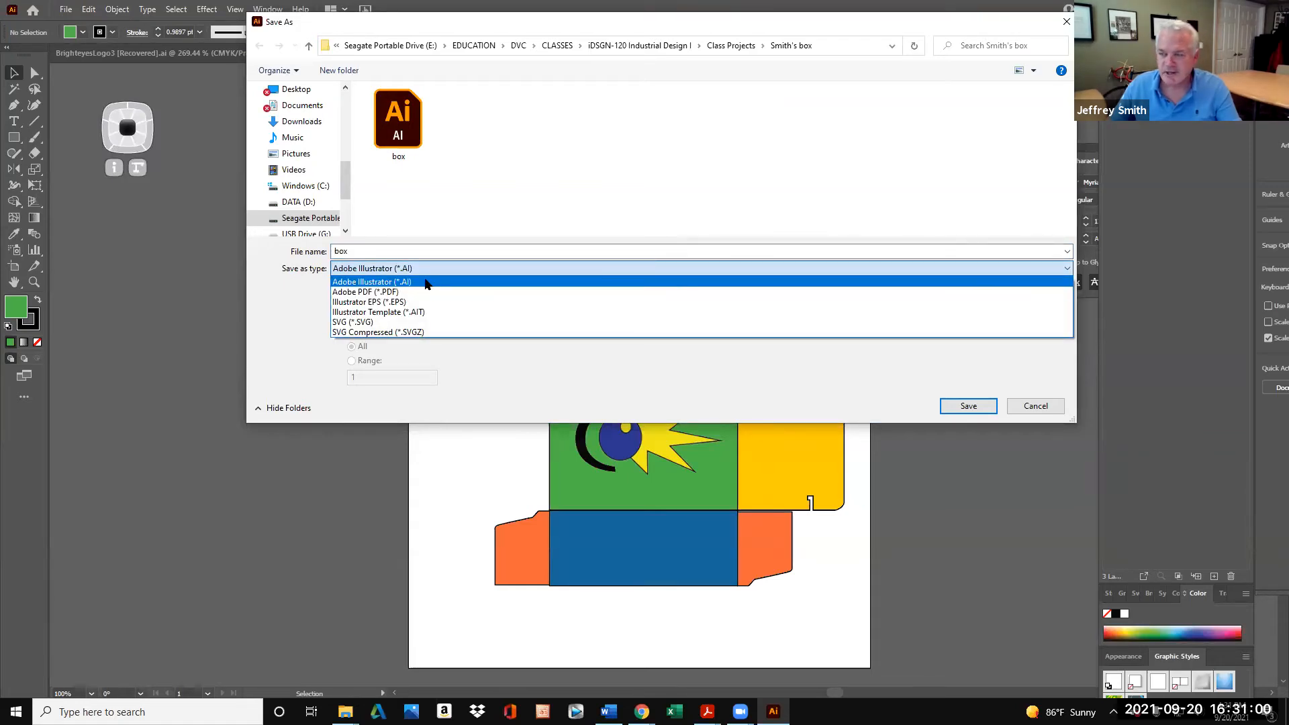
{"action": "left_click", "coordinate": [425, 293]}
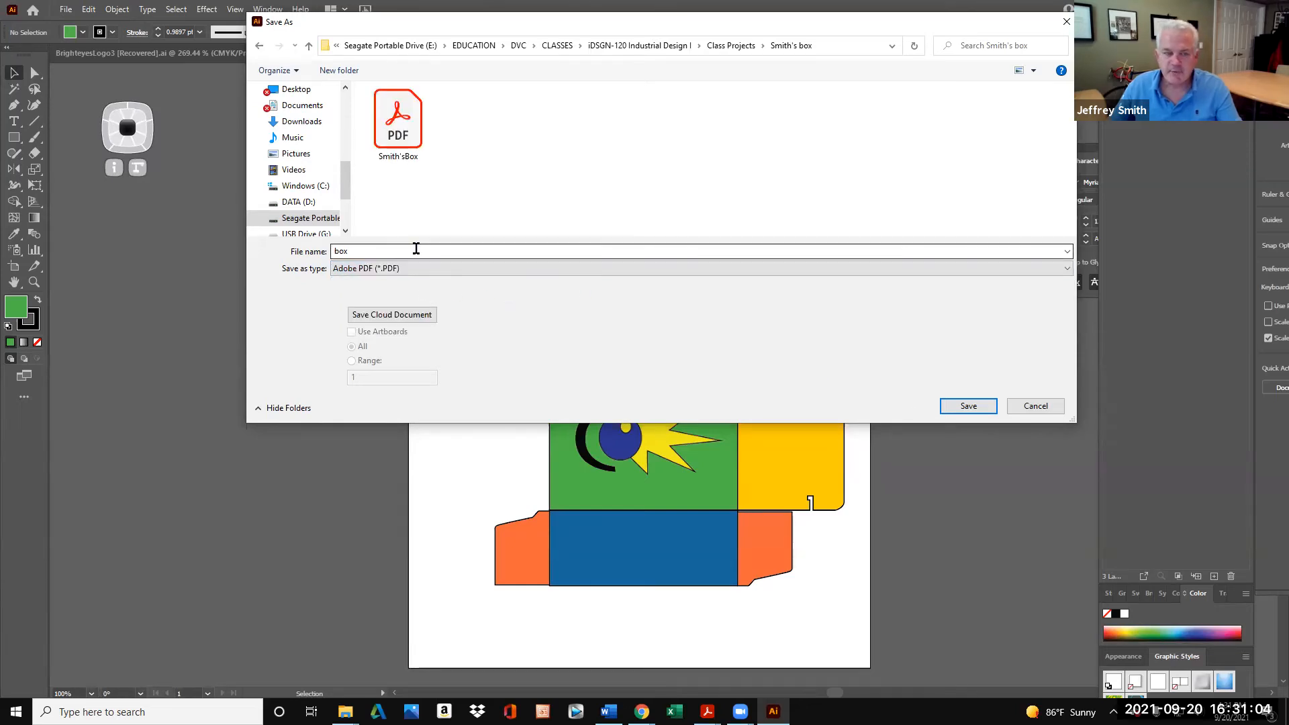
{"action": "left_click", "coordinate": [966, 405]}
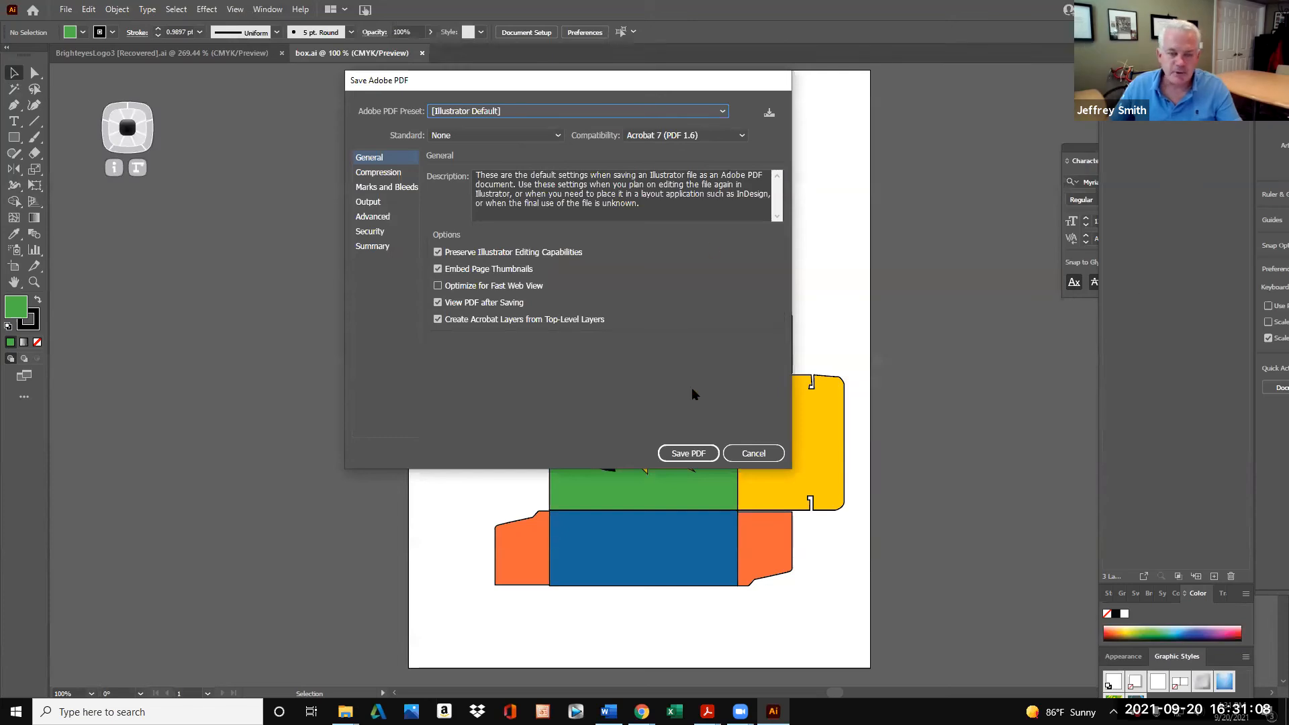
{"action": "left_click", "coordinate": [694, 449]}
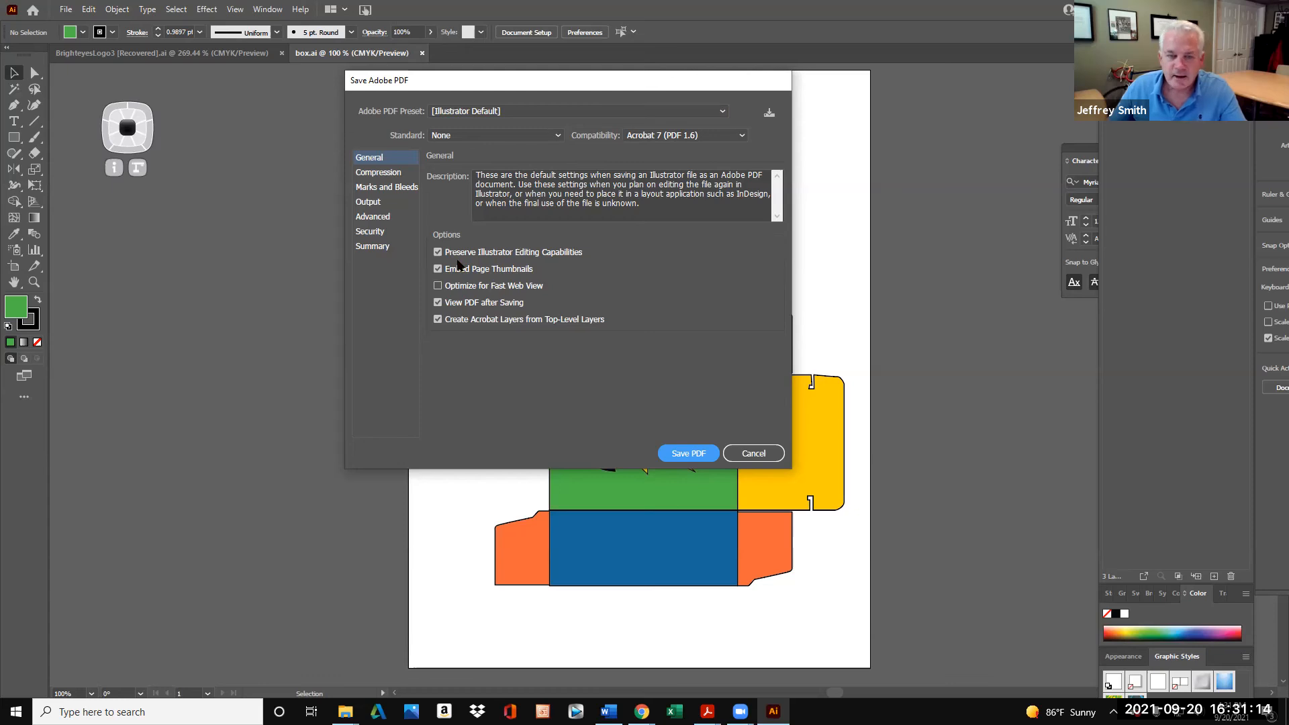
{"action": "left_click", "coordinate": [679, 456]}
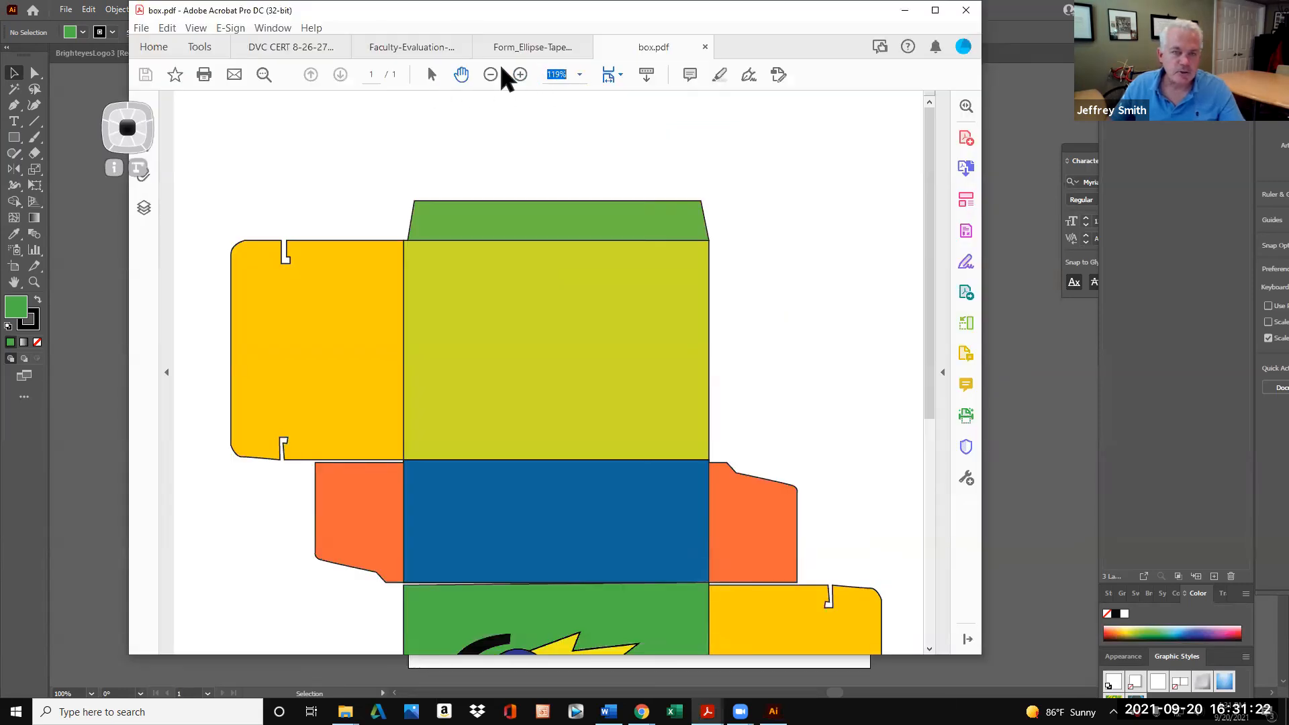
{"action": "left_click", "coordinate": [491, 74]}
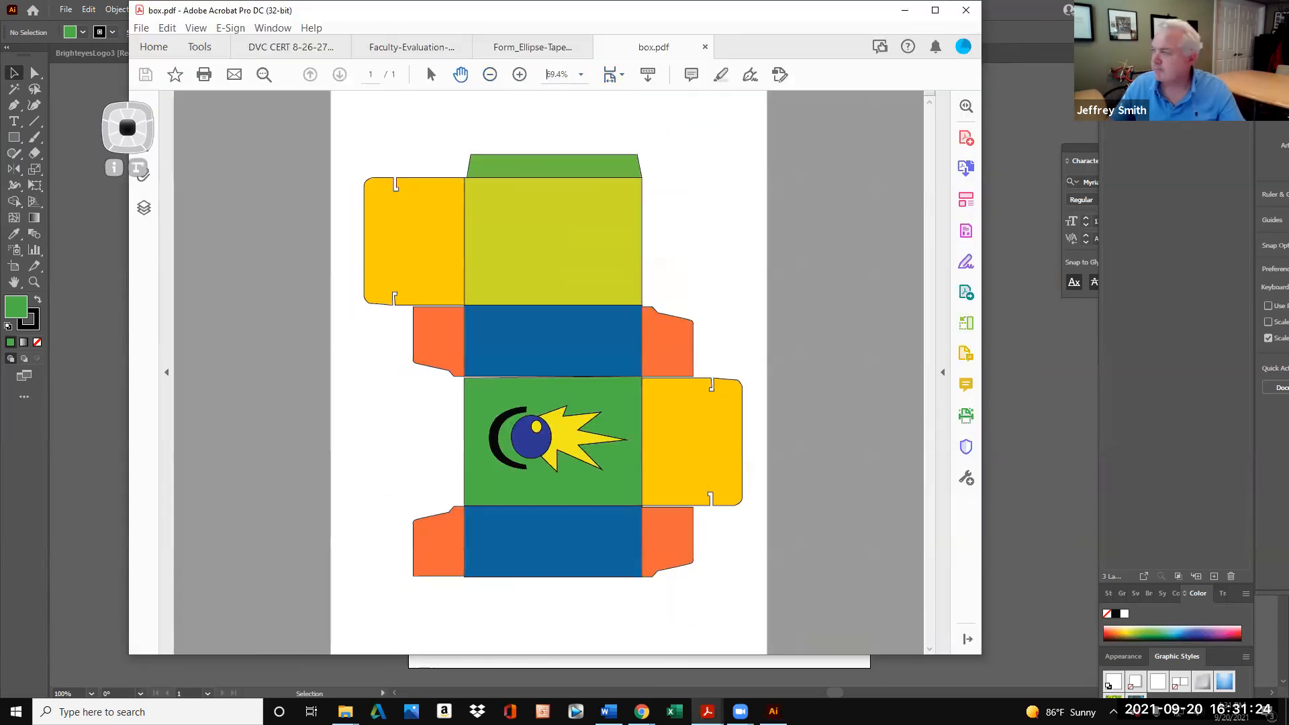